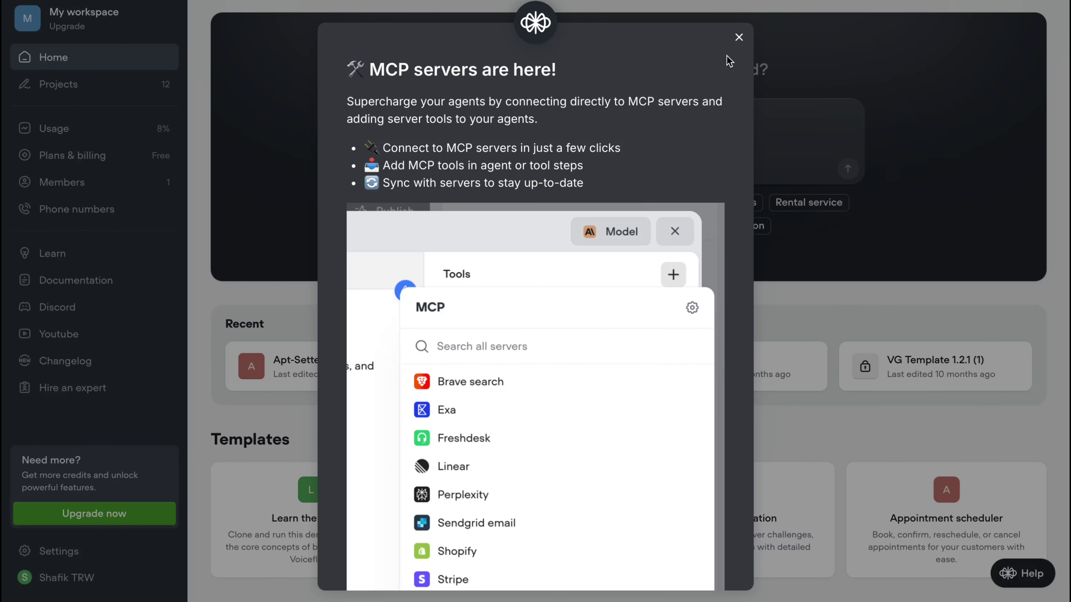
Step: Dismiss the MCP servers announcement and open the Apt-Setter-Demo project from the list of all projects
{"action": "left_click", "coordinate": [738, 37]}
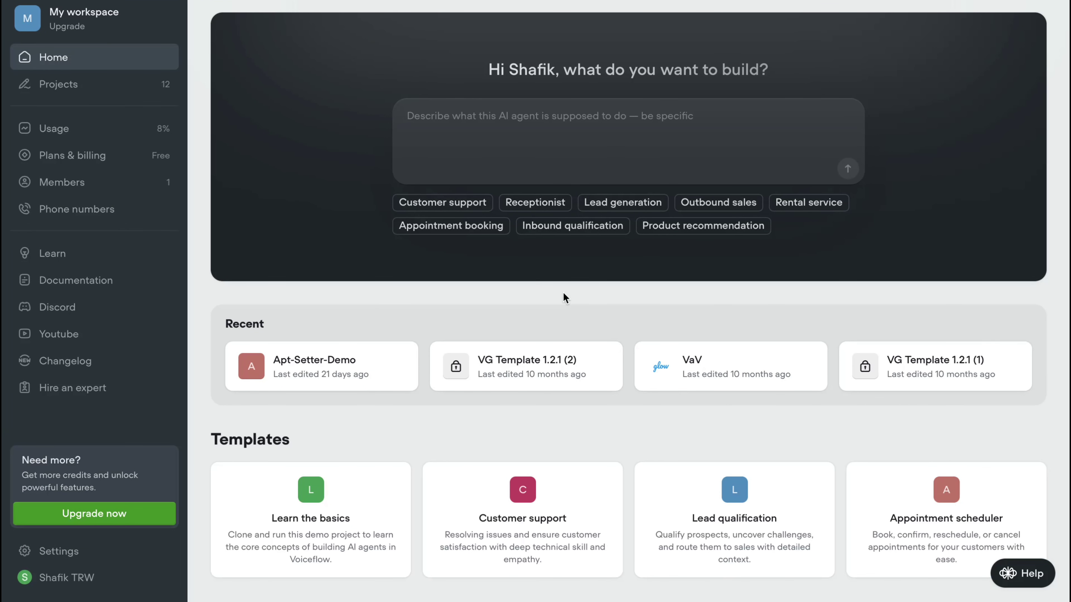
{"action": "left_click", "coordinate": [174, 78]}
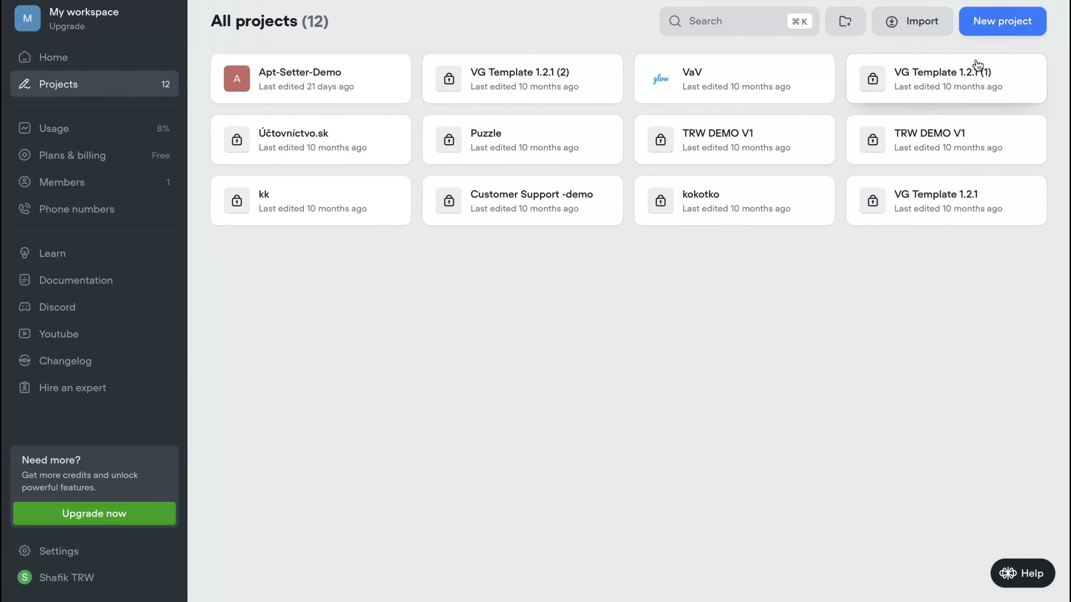
{"action": "left_click", "coordinate": [978, 25]}
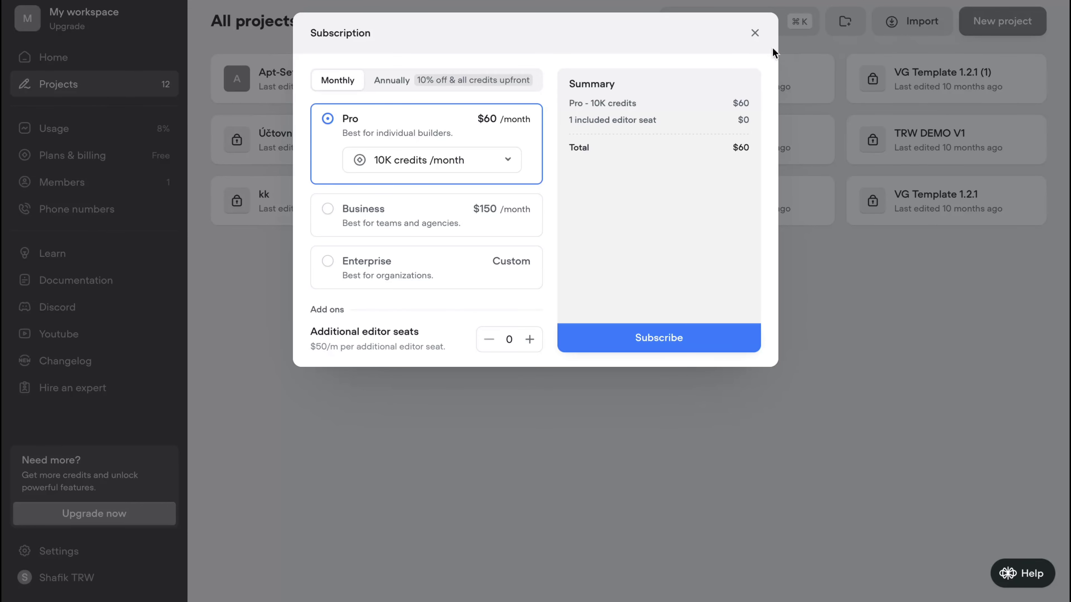
{"action": "left_click", "coordinate": [755, 33]}
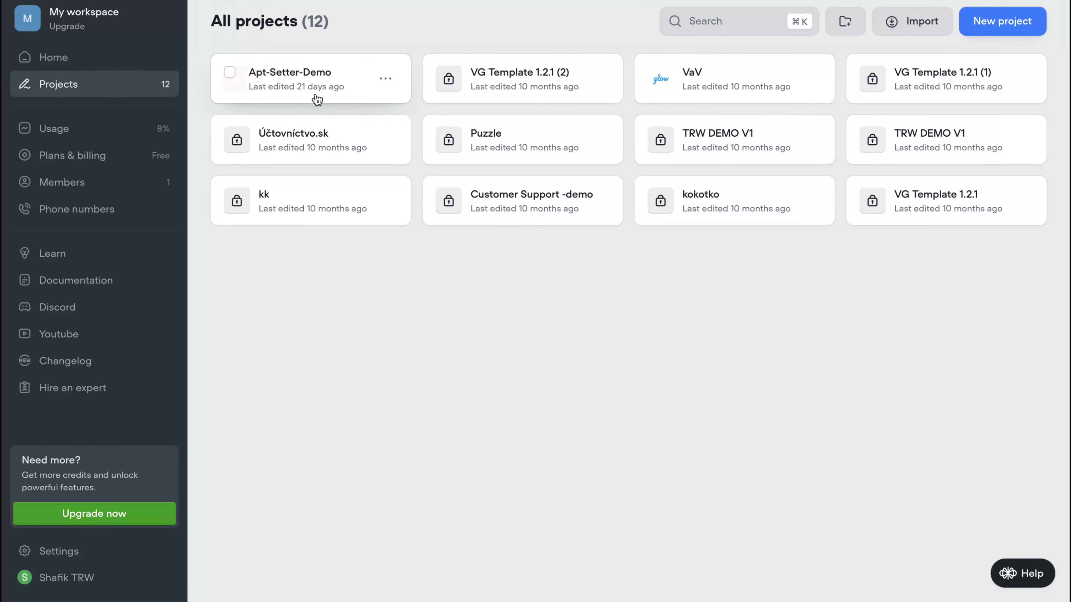
{"action": "left_click", "coordinate": [277, 90]}
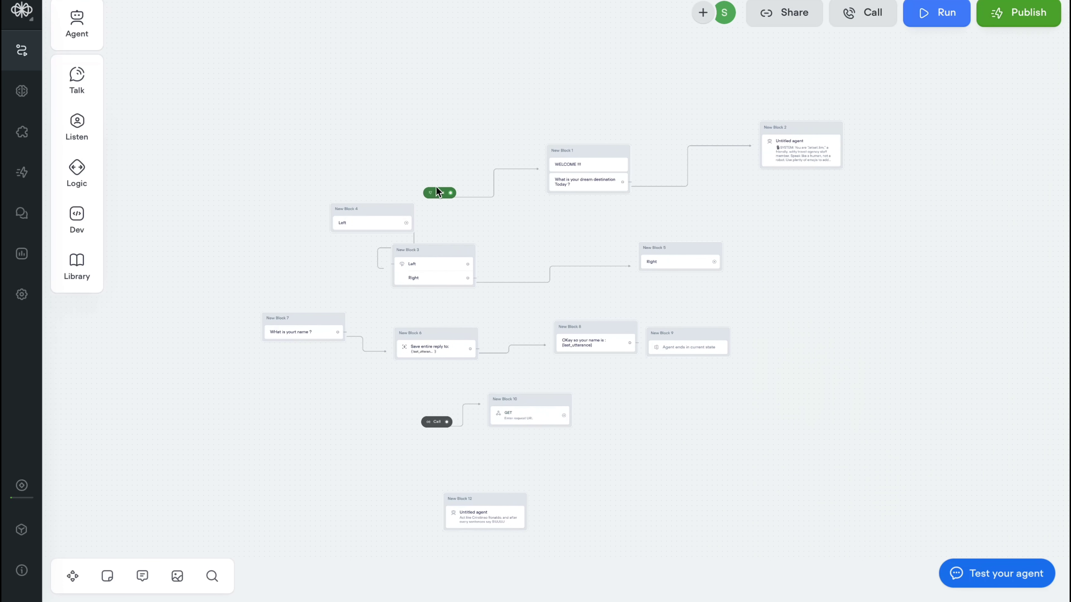
Step: Move the Start block away from the other blocks and delete everything else on the canvas
{"action": "left_click_drag", "start_coordinate": [439, 199], "coordinate": [174, 198]}
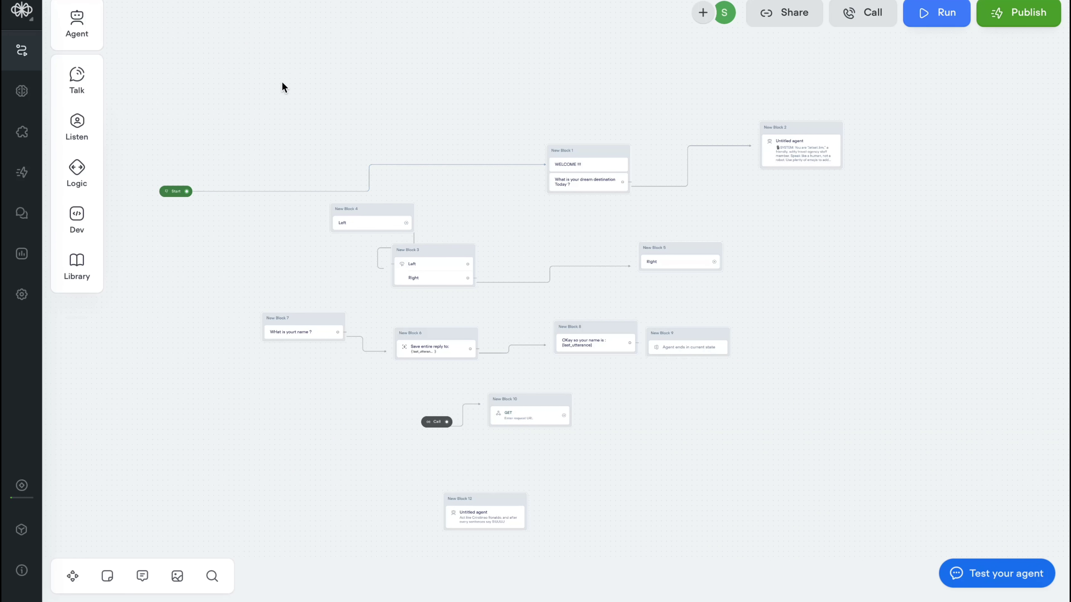
{"action": "mouse_move", "coordinate": [276, 62]}
{"action": "left_mouse_down"}
{"action": "mouse_move", "coordinate": [776, 482]}
{"action": "mouse_move", "coordinate": [834, 547]}
{"action": "mouse_move", "coordinate": [893, 556]}
{"action": "left_mouse_up"}
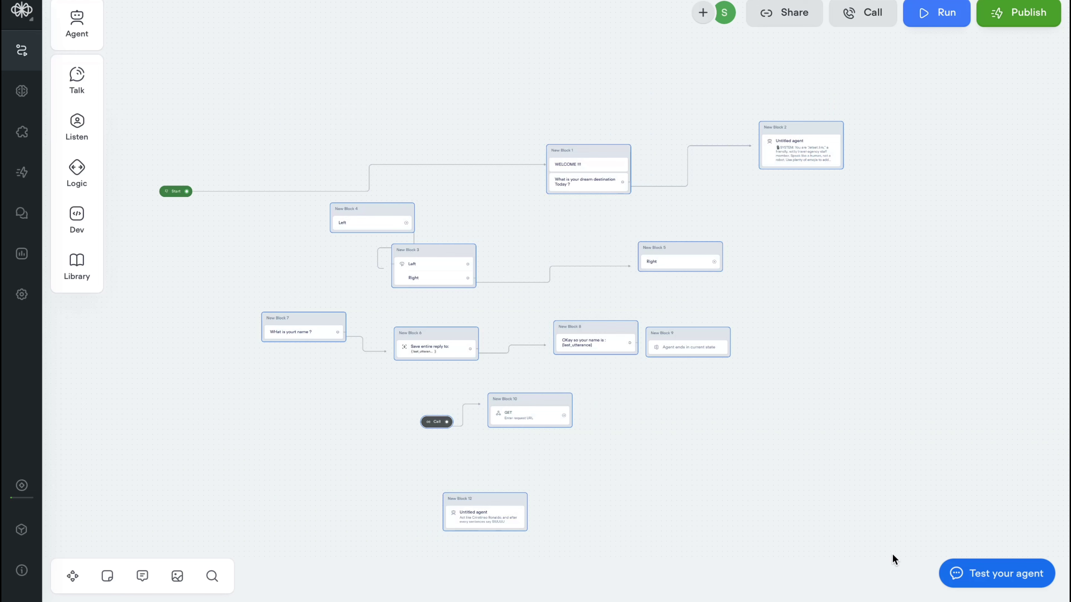
{"action": "key", "text": "Delete"}
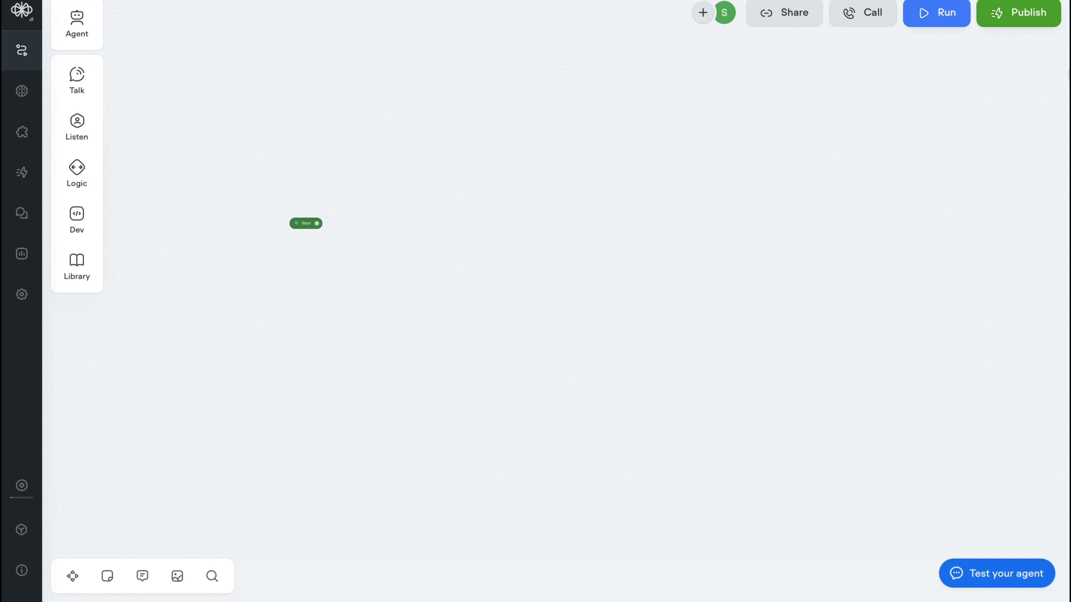
Step: Find the Gorilla Mind website in a new browser tab and decline all its cookies
{"action": "key", "text": "super+t"}
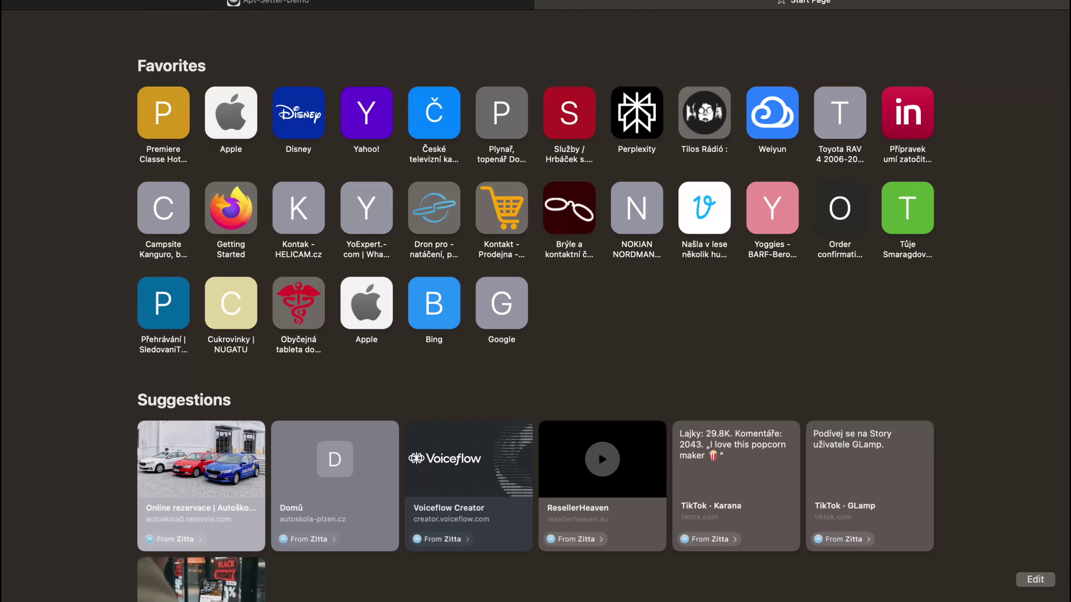
{"action": "type", "text": "gorilla mind"}
{"action": "key", "text": "Return"}
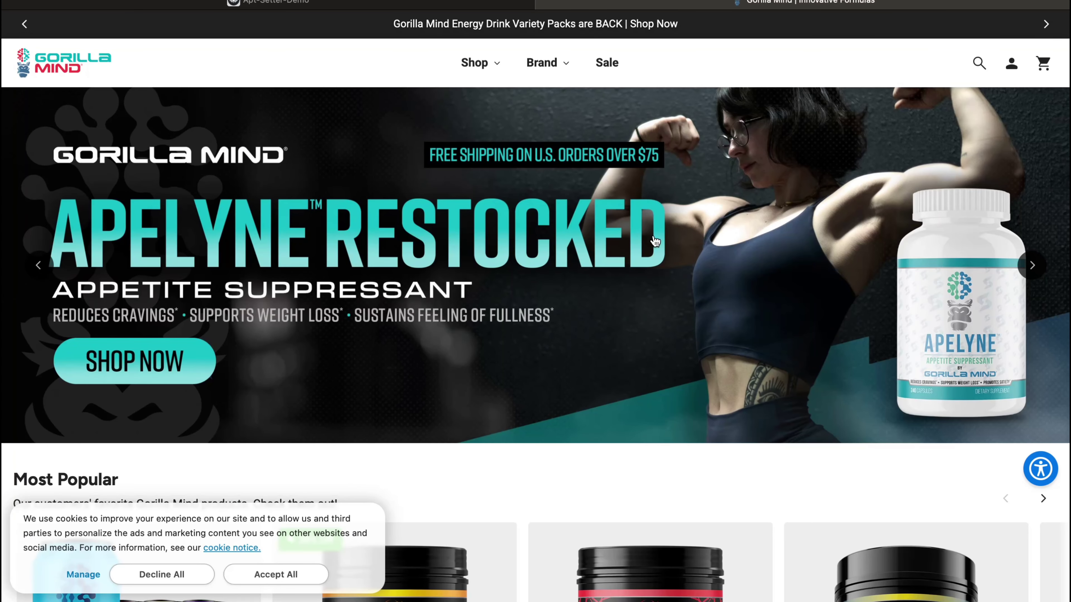
{"action": "scroll", "coordinate": [472, 391], "scroll_direction": "down", "scroll_amount": 3}
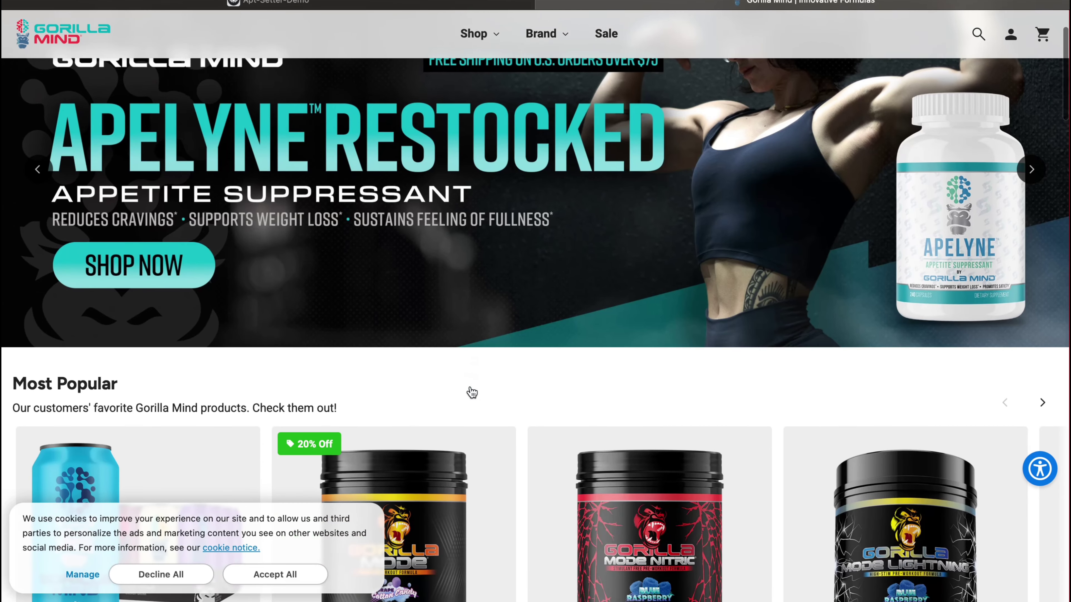
{"action": "scroll", "coordinate": [459, 391], "scroll_direction": "down", "scroll_amount": 2}
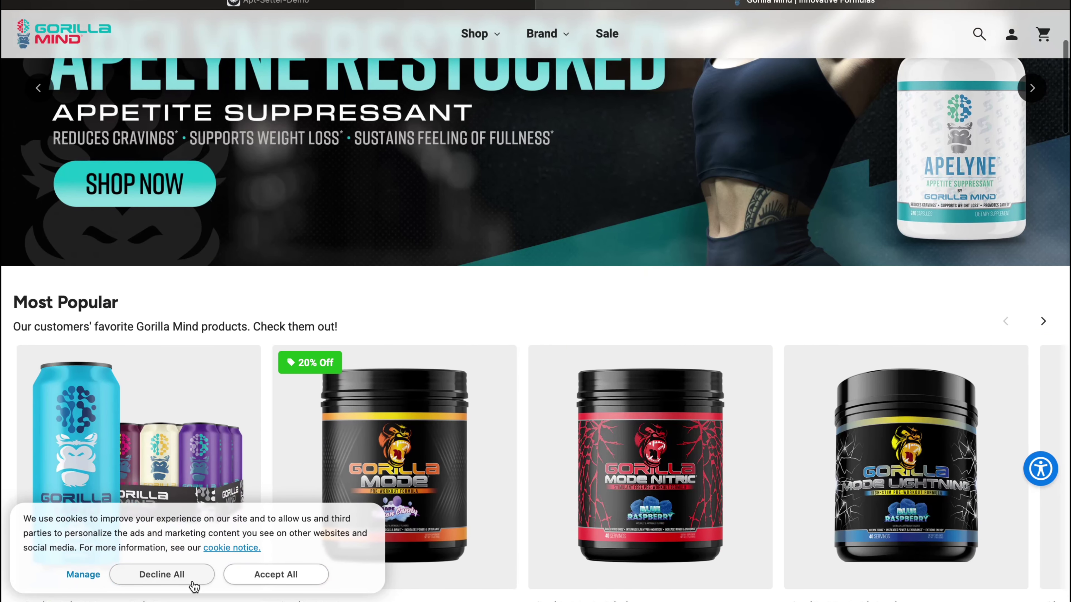
{"action": "left_click", "coordinate": [184, 574]}
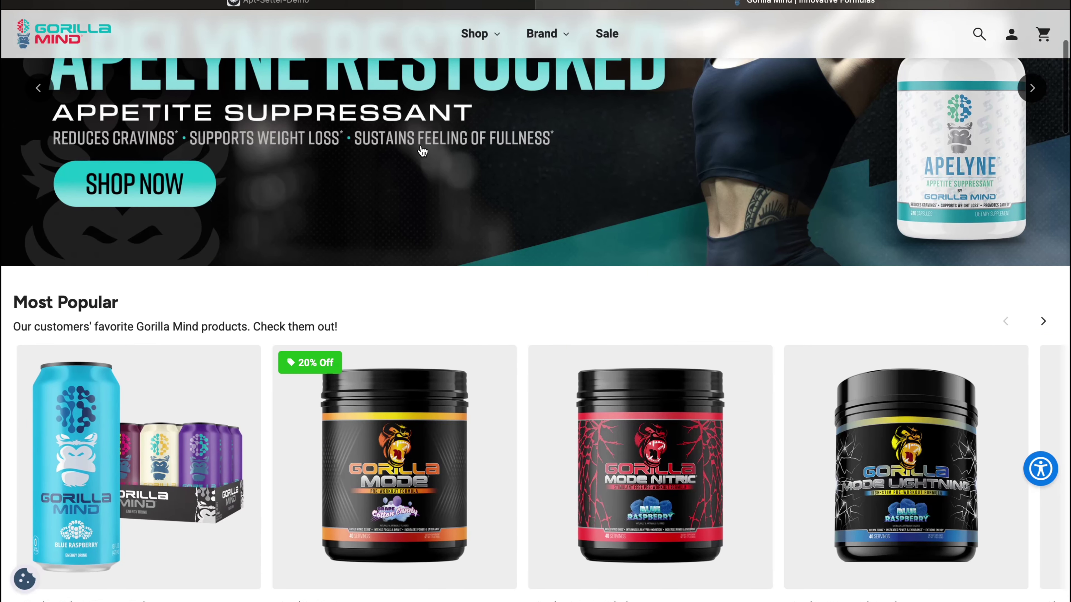
Step: Return to the Apt-Setter-Demo project and delete the existing data source from its knowledge base
{"action": "left_click", "coordinate": [428, 5]}
{"action": "scroll", "coordinate": [238, 229], "scroll_direction": "left", "scroll_amount": 3}
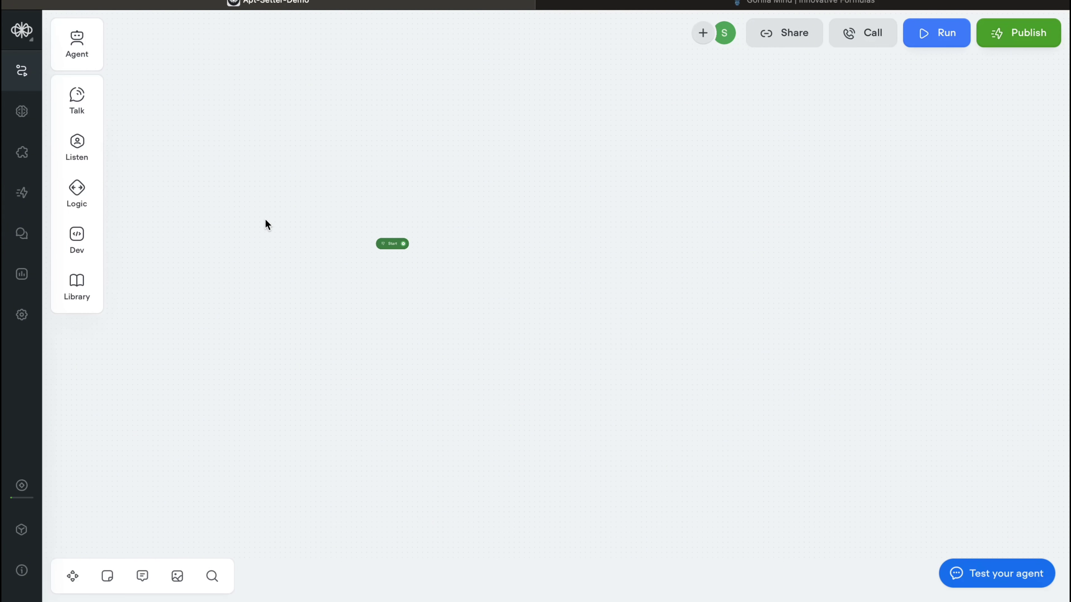
{"action": "scroll", "coordinate": [273, 224], "scroll_direction": "up", "scroll_amount": 1}
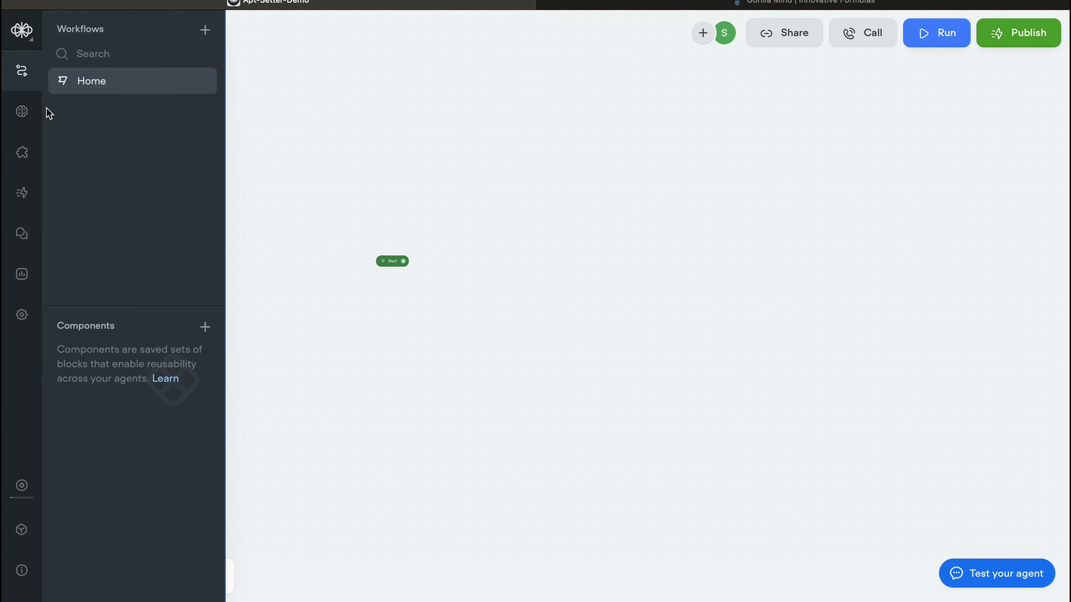
{"action": "left_click", "coordinate": [22, 112]}
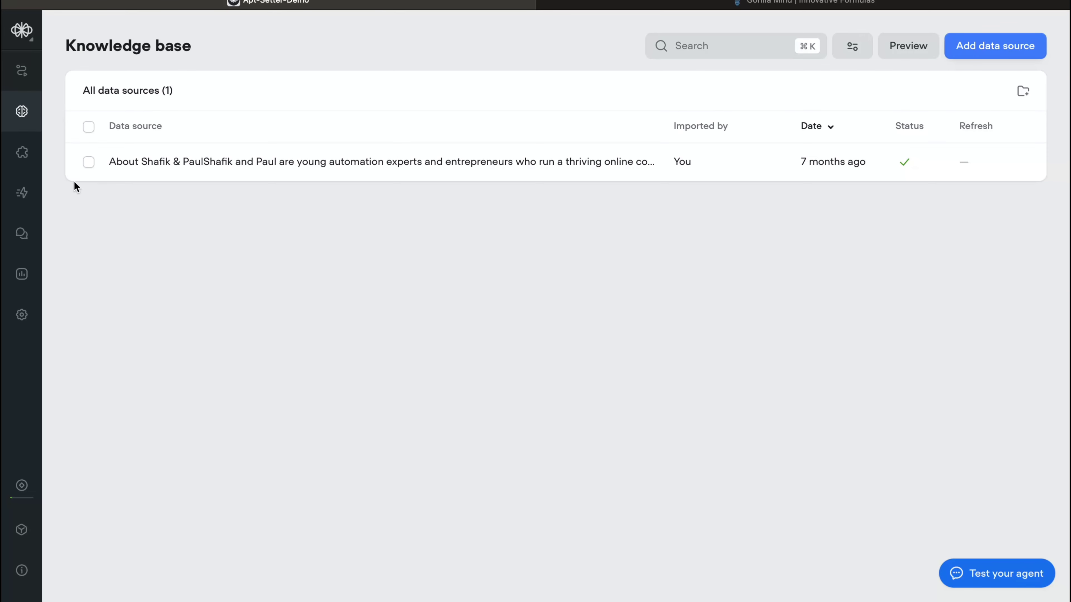
{"action": "left_click", "coordinate": [88, 163]}
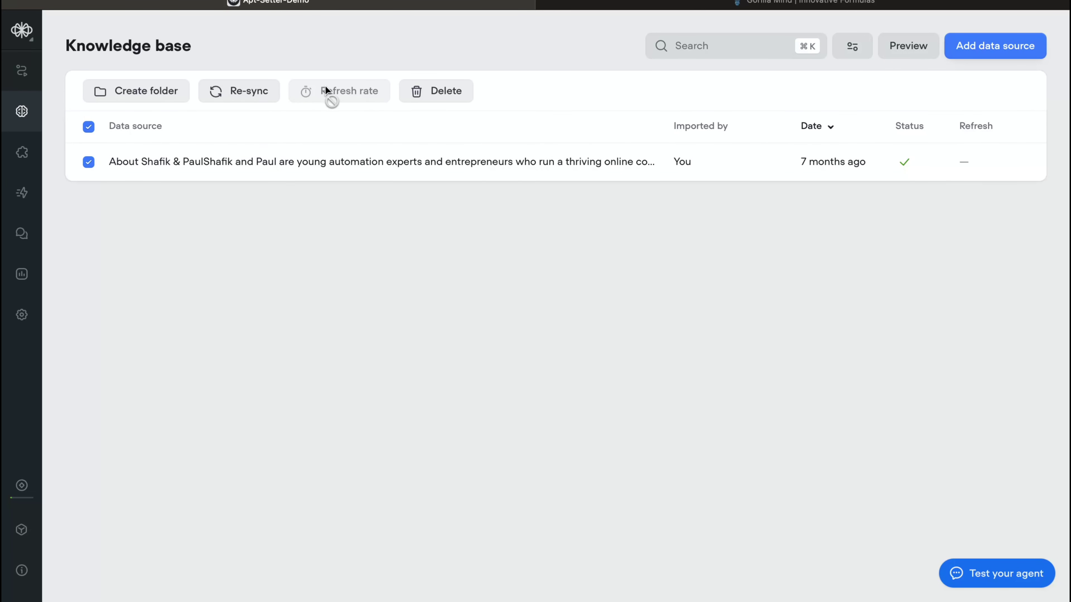
{"action": "left_click", "coordinate": [438, 90]}
{"action": "left_click", "coordinate": [598, 155]}
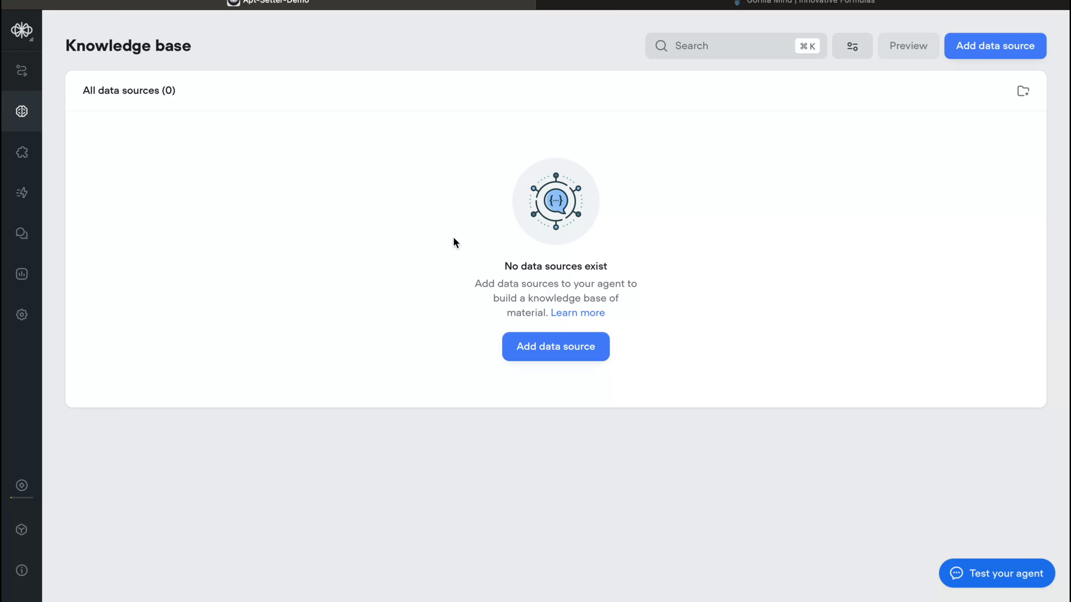
Step: Open the data source types for the empty knowledge base and check the Gorilla Mind site's address
{"action": "left_click", "coordinate": [545, 357]}
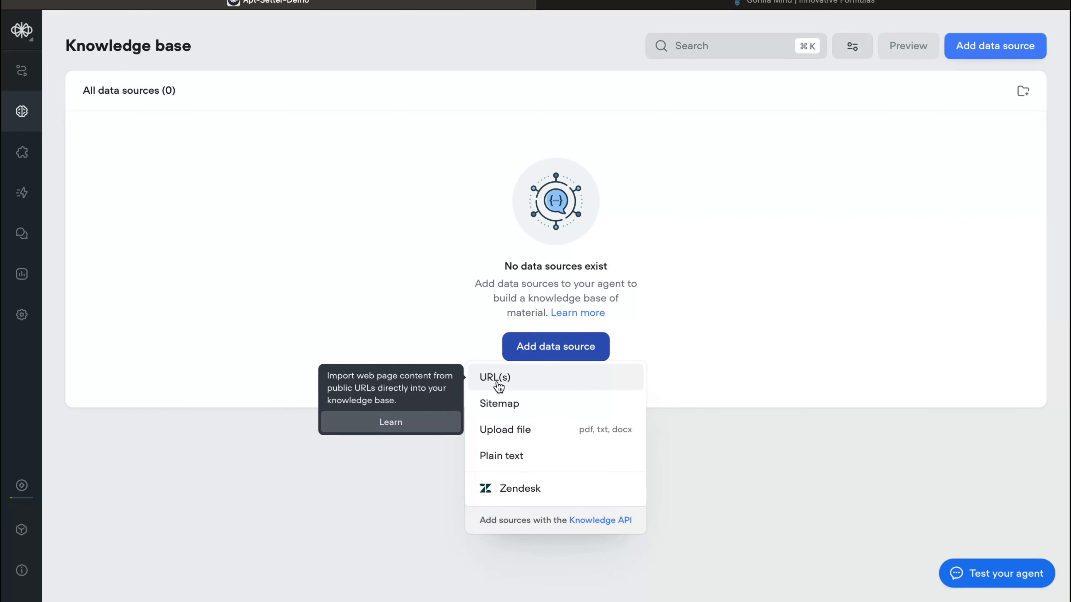
{"action": "left_click", "coordinate": [681, 3]}
{"action": "scroll", "coordinate": [812, 319], "scroll_direction": "up", "scroll_amount": 5}
{"action": "scroll", "coordinate": [811, 319], "scroll_direction": "down", "scroll_amount": 1}
{"action": "key", "text": "super+l"}
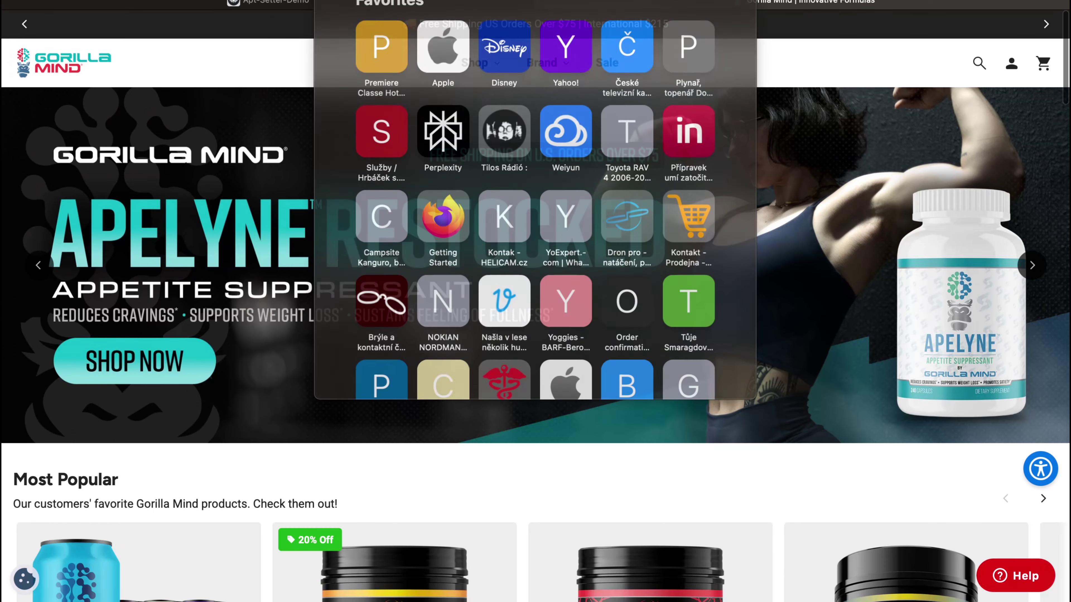
{"action": "key", "text": "Escape"}
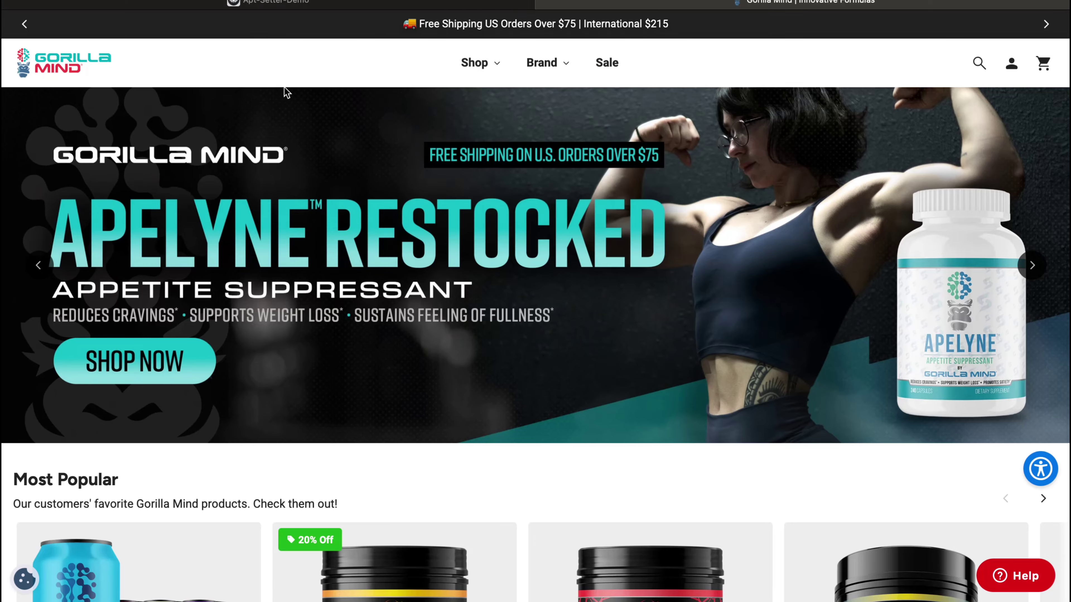
{"action": "left_click", "coordinate": [286, 5]}
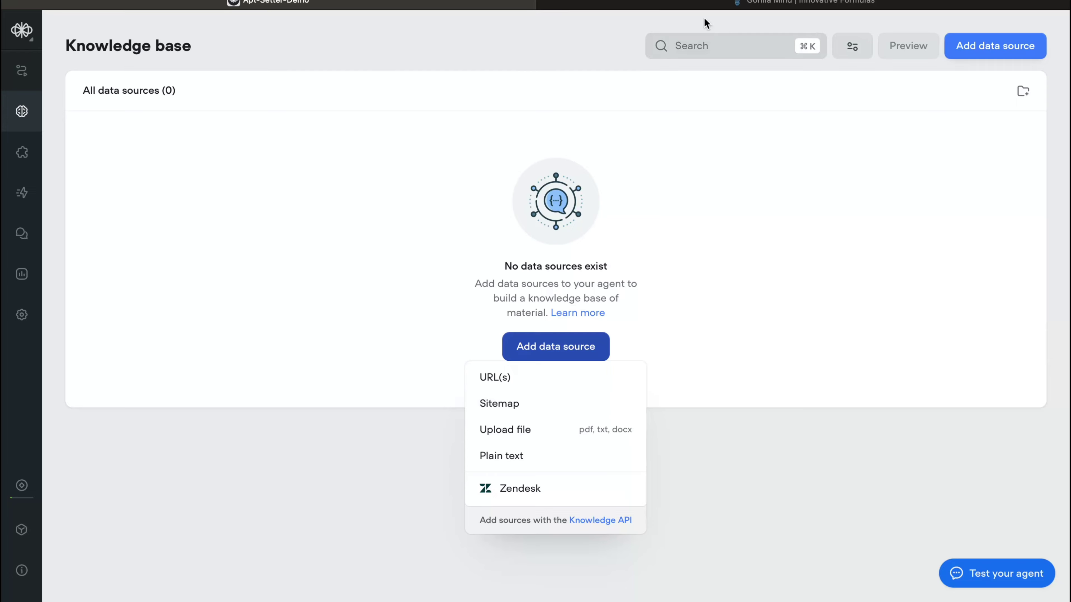
Step: Examine the content of the Gorilla Mind home page from the popular products down to its end
{"action": "left_click", "coordinate": [708, 4]}
{"action": "scroll", "coordinate": [615, 278], "scroll_direction": "down", "scroll_amount": 3}
{"action": "scroll", "coordinate": [615, 277], "scroll_direction": "down", "scroll_amount": 6}
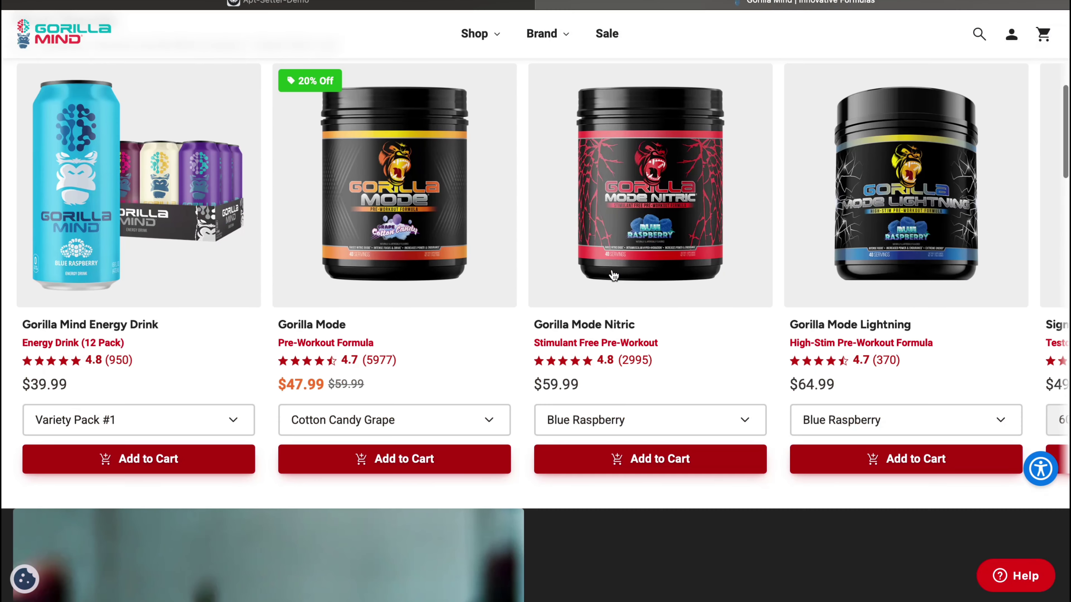
{"action": "scroll", "coordinate": [612, 271], "scroll_direction": "down", "scroll_amount": 12}
{"action": "scroll", "coordinate": [611, 272], "scroll_direction": "down", "scroll_amount": 20}
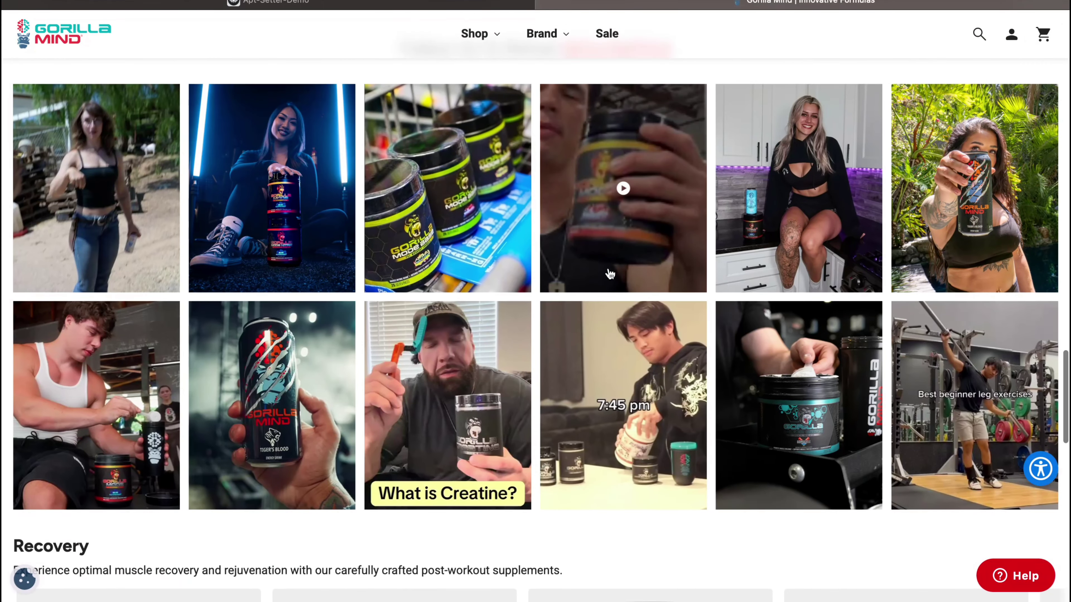
{"action": "scroll", "coordinate": [610, 274], "scroll_direction": "down", "scroll_amount": 2}
{"action": "scroll", "coordinate": [621, 447], "scroll_direction": "down", "scroll_amount": 10}
{"action": "scroll", "coordinate": [618, 302], "scroll_direction": "up", "scroll_amount": 20}
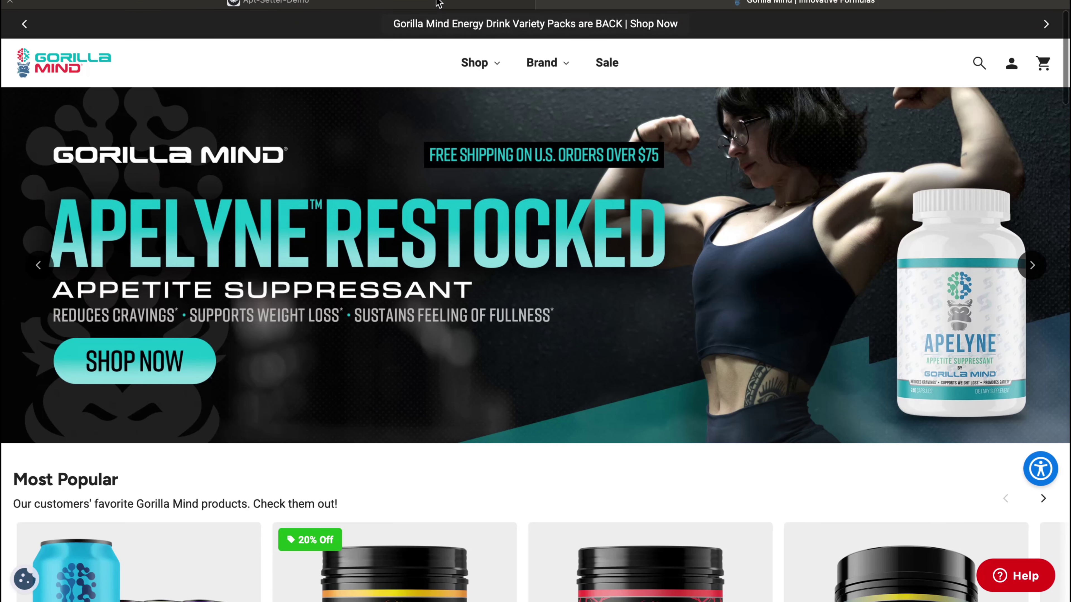
Step: Choose URL(s) as the data source type and paste the Gorilla Mind home page address into the import form
{"action": "left_click", "coordinate": [269, 4]}
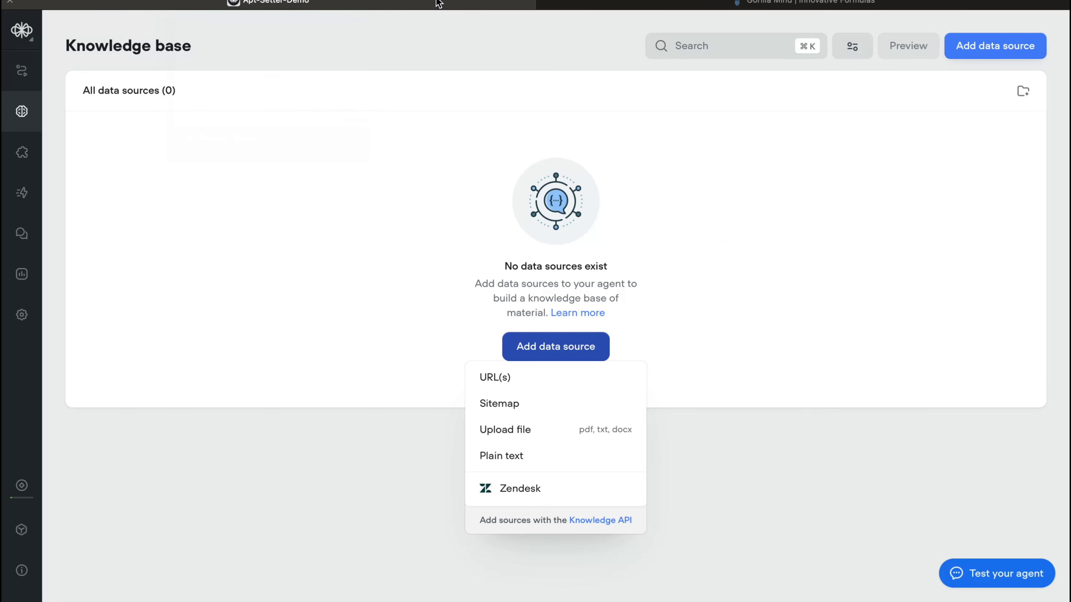
{"action": "left_click", "coordinate": [503, 377]}
{"action": "left_click", "coordinate": [742, 4]}
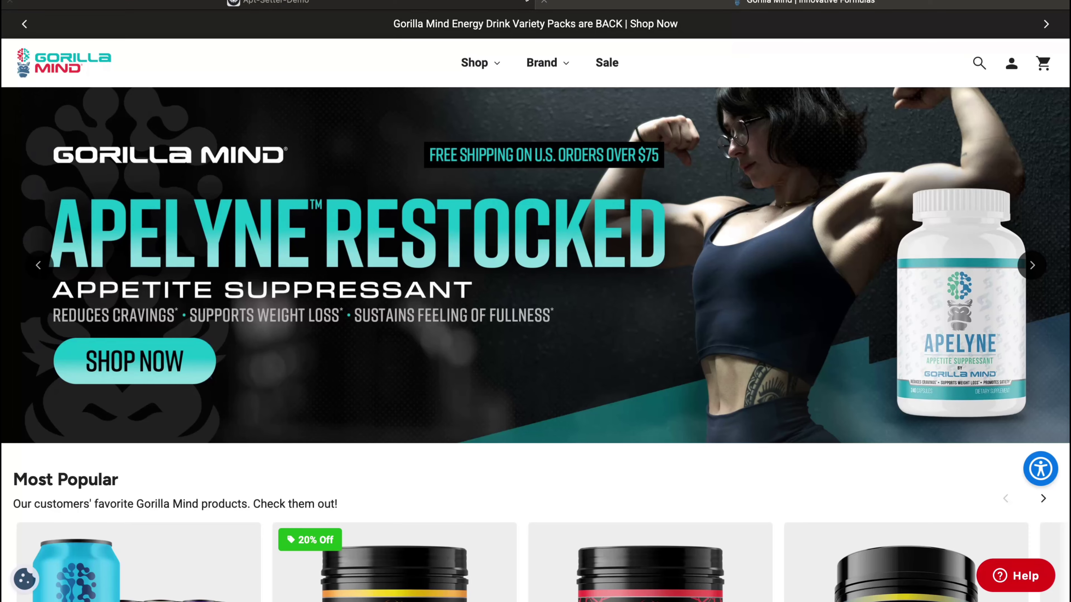
{"action": "key", "text": "super+l"}
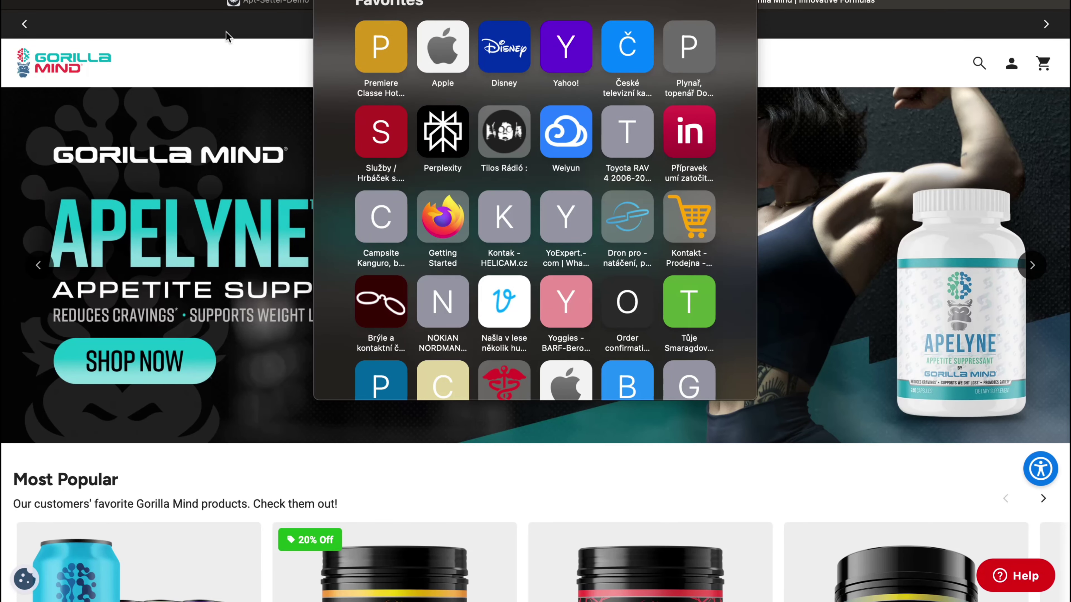
{"action": "left_click", "coordinate": [261, 4]}
{"action": "key", "text": "super+v"}
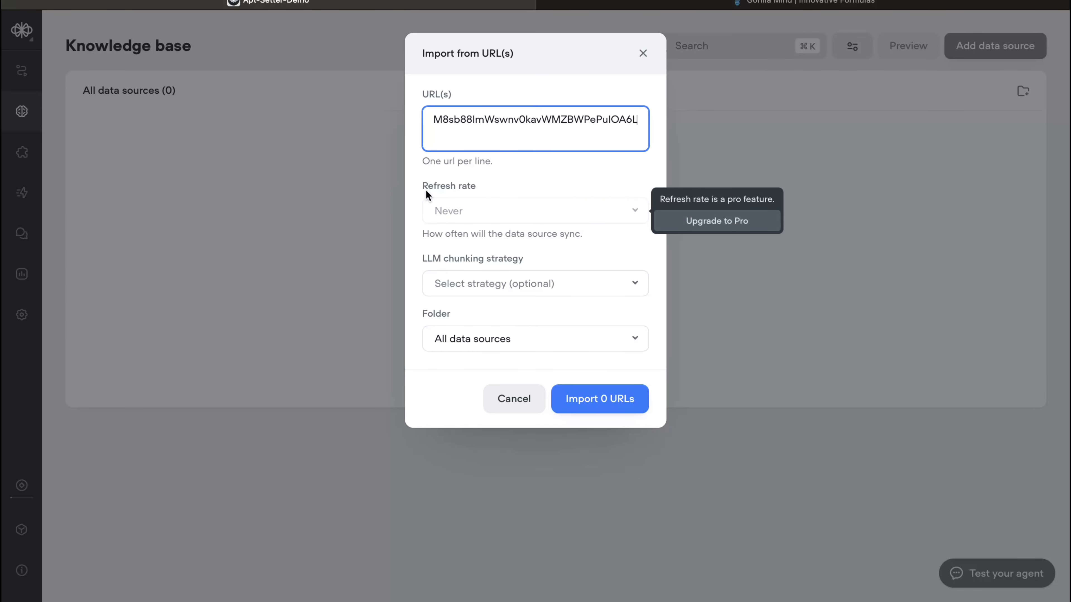
{"action": "mouse_move", "coordinate": [469, 191]}
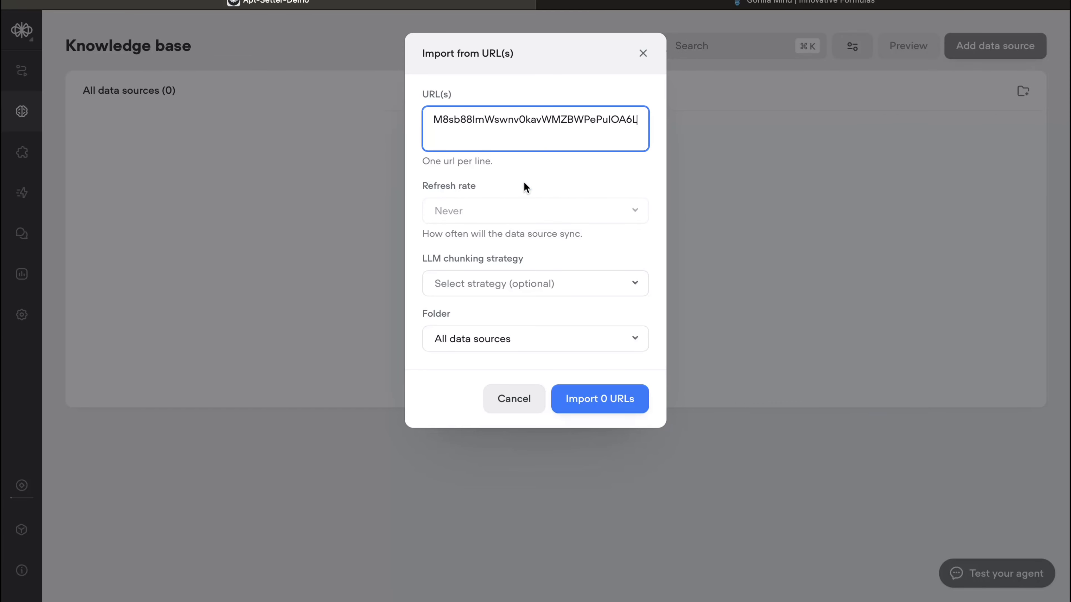
{"action": "left_click", "coordinate": [540, 170]}
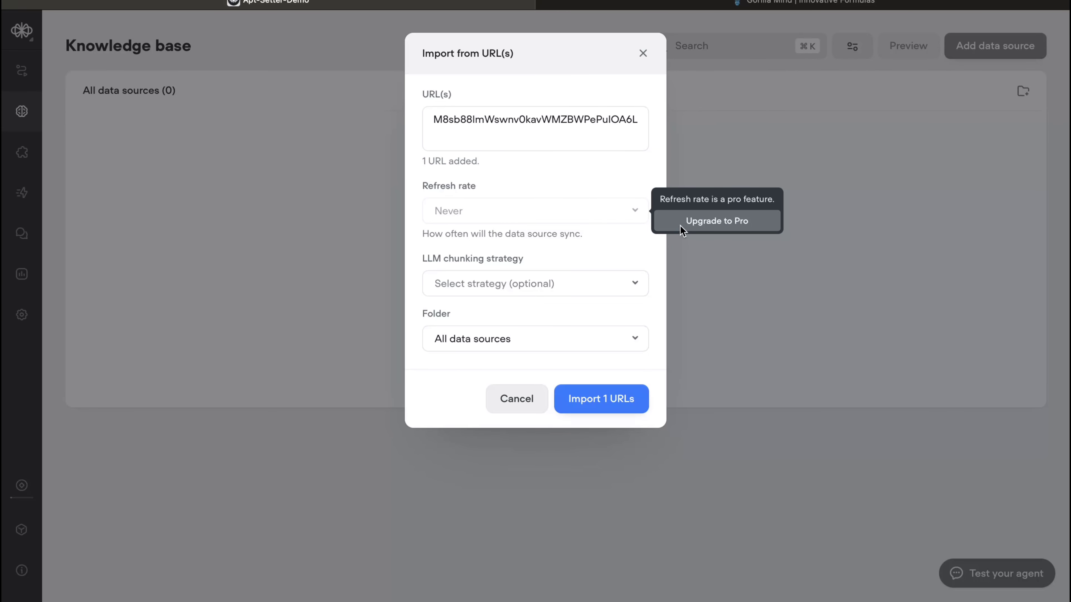
Step: Examine the monthly Pro plan price required for the refresh rate feature, and close the subscription offer
{"action": "left_click", "coordinate": [671, 221]}
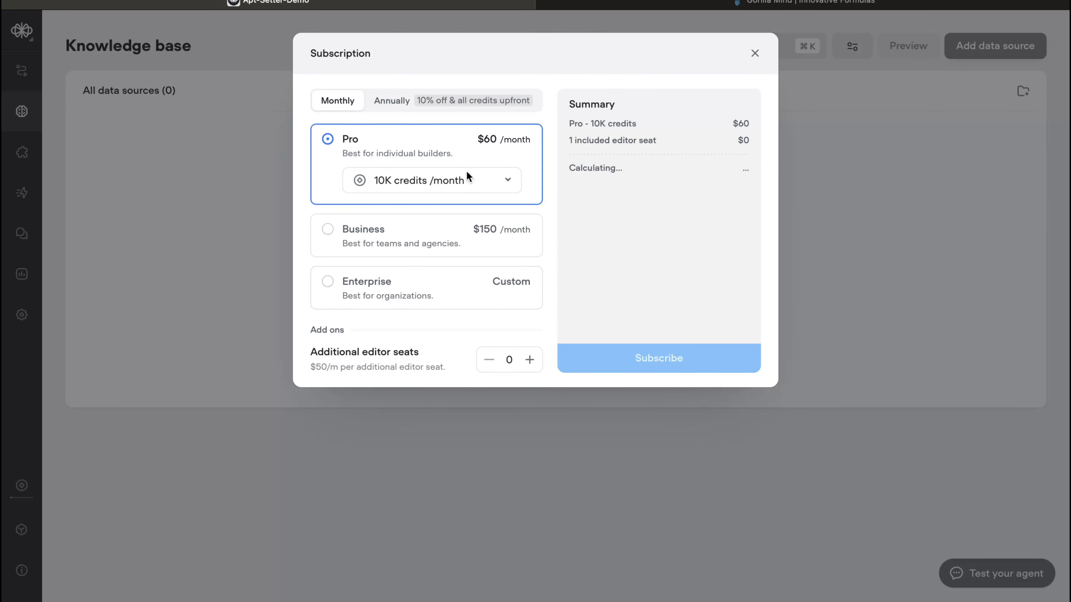
{"action": "left_click_drag", "start_coordinate": [479, 142], "coordinate": [518, 152]}
{"action": "left_click", "coordinate": [462, 158]}
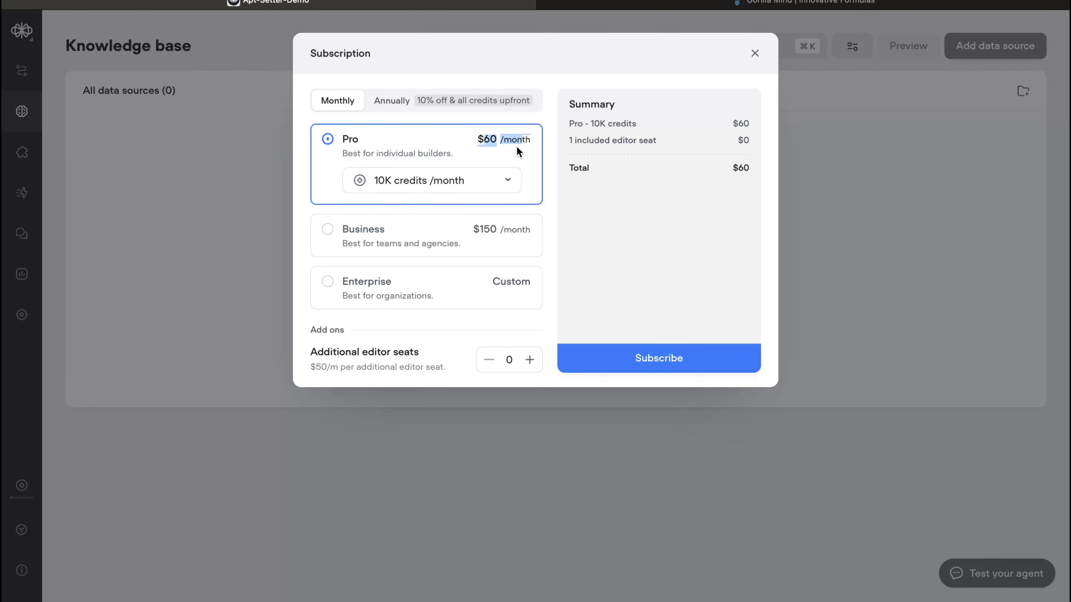
{"action": "left_click", "coordinate": [754, 53]}
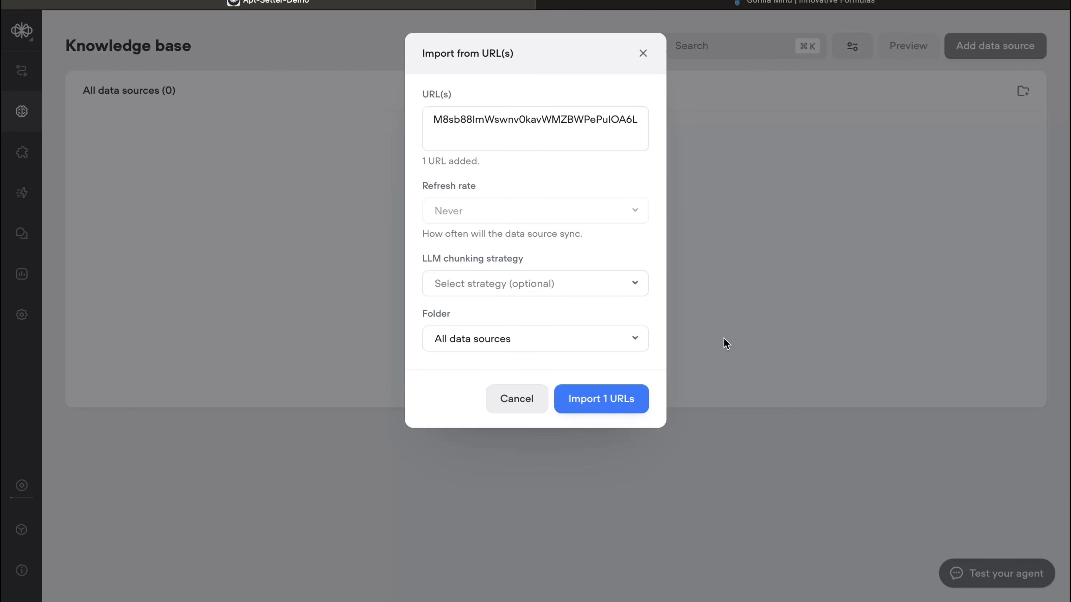
Step: Import the Gorilla Mind URL into the knowledge base, keeping All data sources as the folder
{"action": "mouse_move", "coordinate": [474, 217]}
{"action": "left_click", "coordinate": [590, 407]}
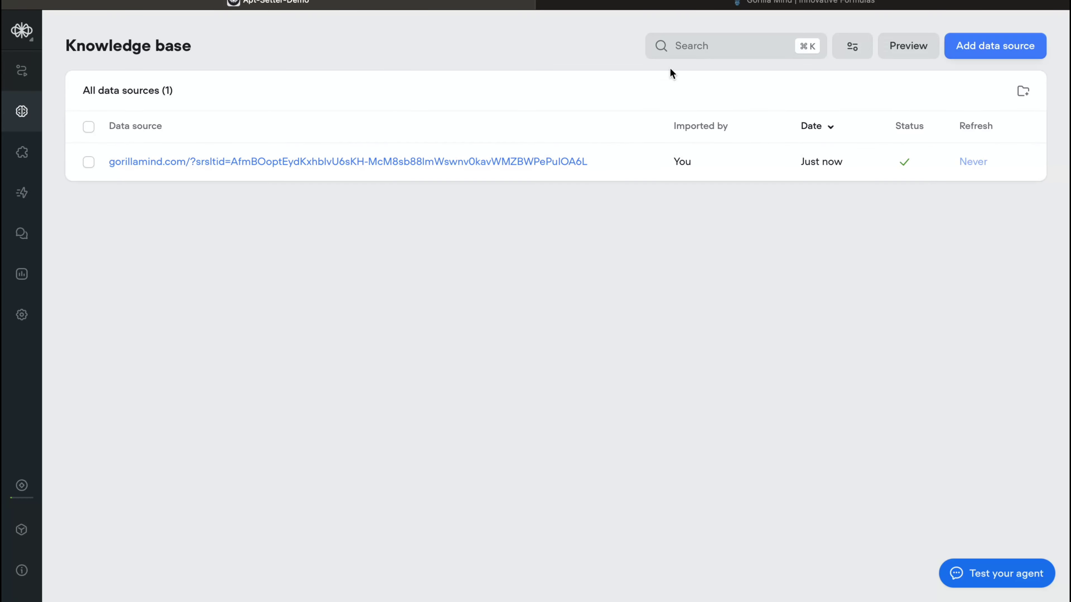
Step: Examine the Most Popular product range on the Gorilla Mind website, and return to the Voiceflow knowledge base
{"action": "key", "text": "ctrl+Tab"}
{"action": "scroll", "coordinate": [589, 199], "scroll_direction": "down", "scroll_amount": 10}
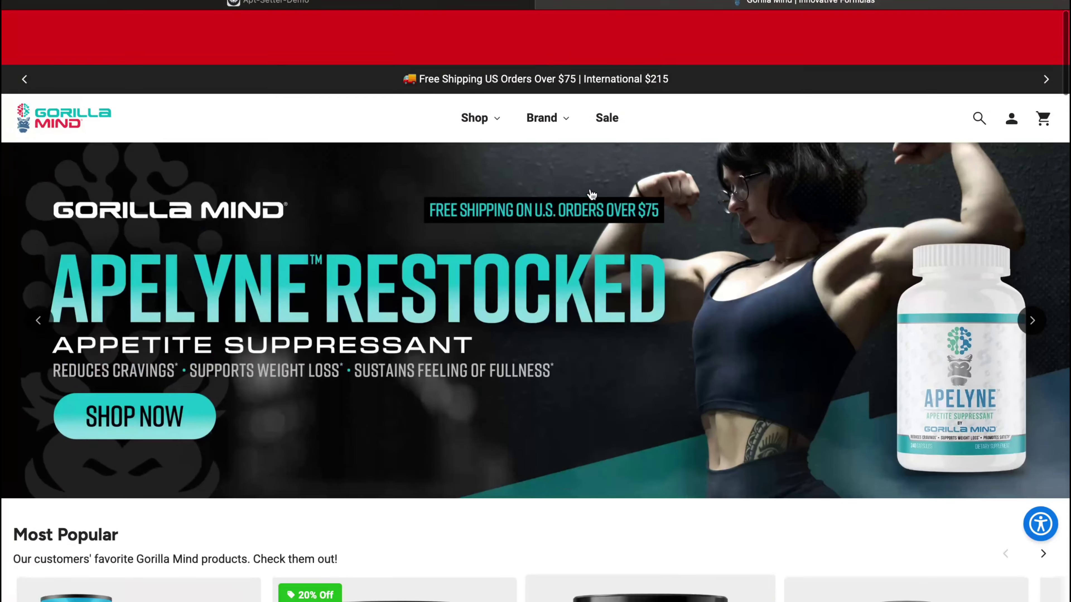
{"action": "scroll", "coordinate": [825, 211], "scroll_direction": "down", "scroll_amount": 8}
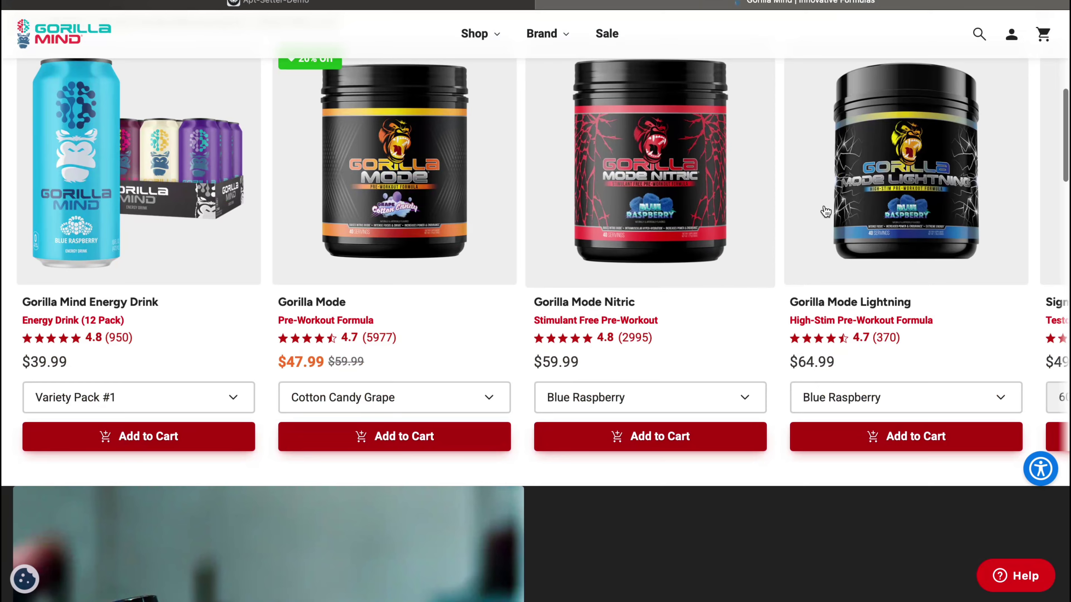
{"action": "scroll", "coordinate": [825, 211], "scroll_direction": "right", "scroll_amount": 10}
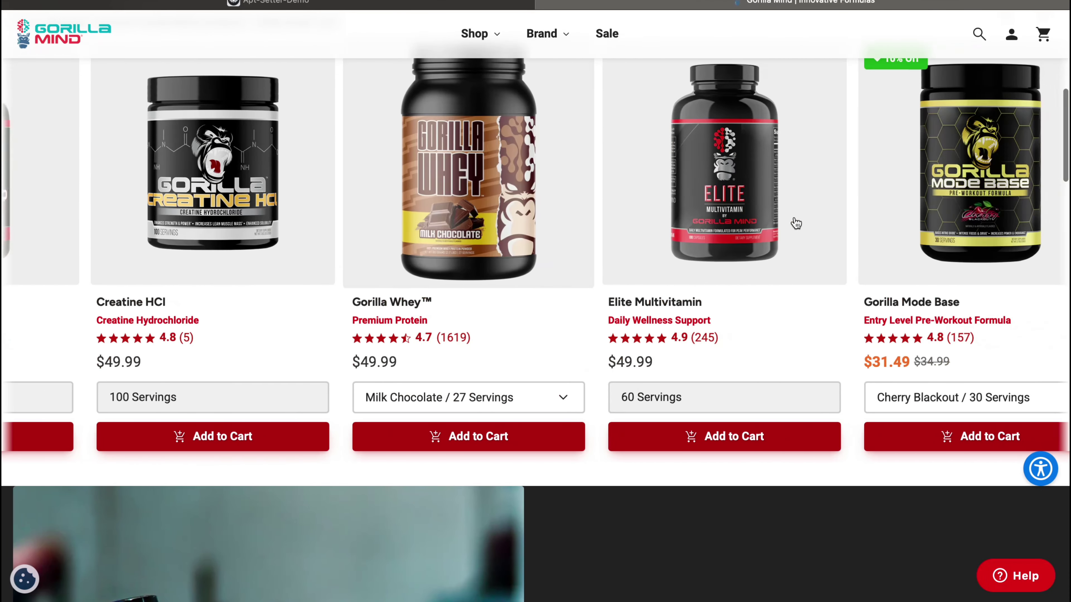
{"action": "scroll", "coordinate": [795, 224], "scroll_direction": "right", "scroll_amount": 10}
{"action": "scroll", "coordinate": [537, 192], "scroll_direction": "up", "scroll_amount": 3}
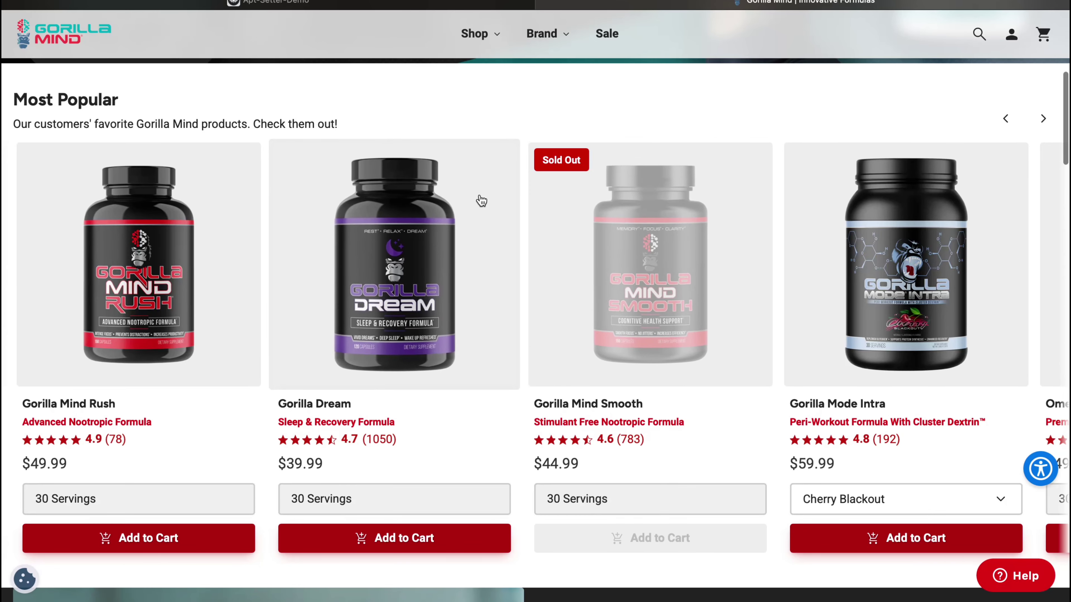
{"action": "scroll", "coordinate": [485, 199], "scroll_direction": "left", "scroll_amount": 10}
{"action": "scroll", "coordinate": [422, 105], "scroll_direction": "up", "scroll_amount": 2}
{"action": "left_click", "coordinate": [362, 5]}
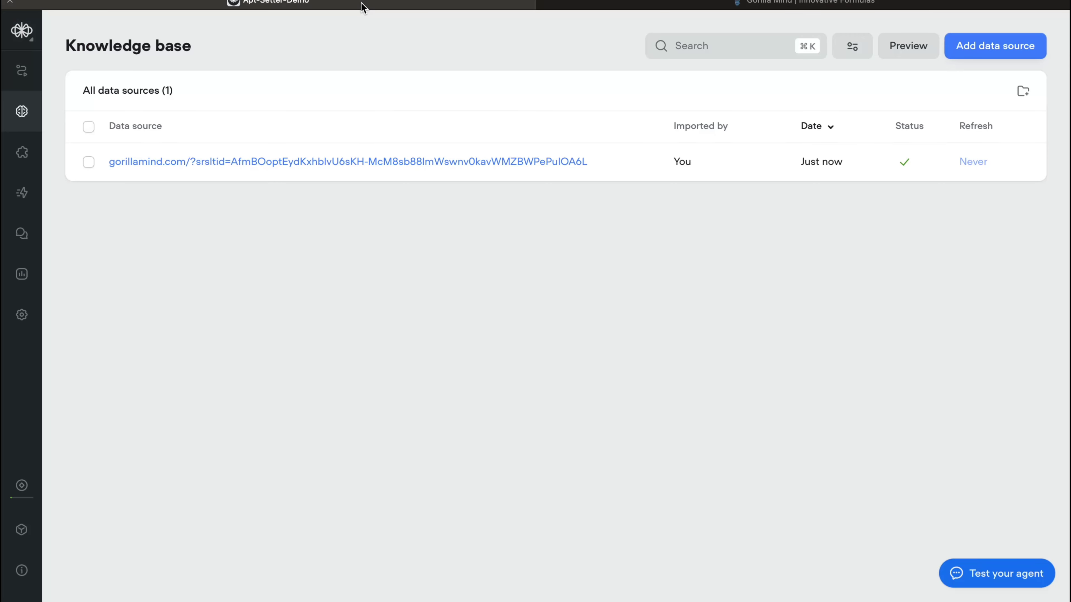
Step: Add a KB search block to the workflow canvas and connect the Start block to it
{"action": "left_click", "coordinate": [26, 76]}
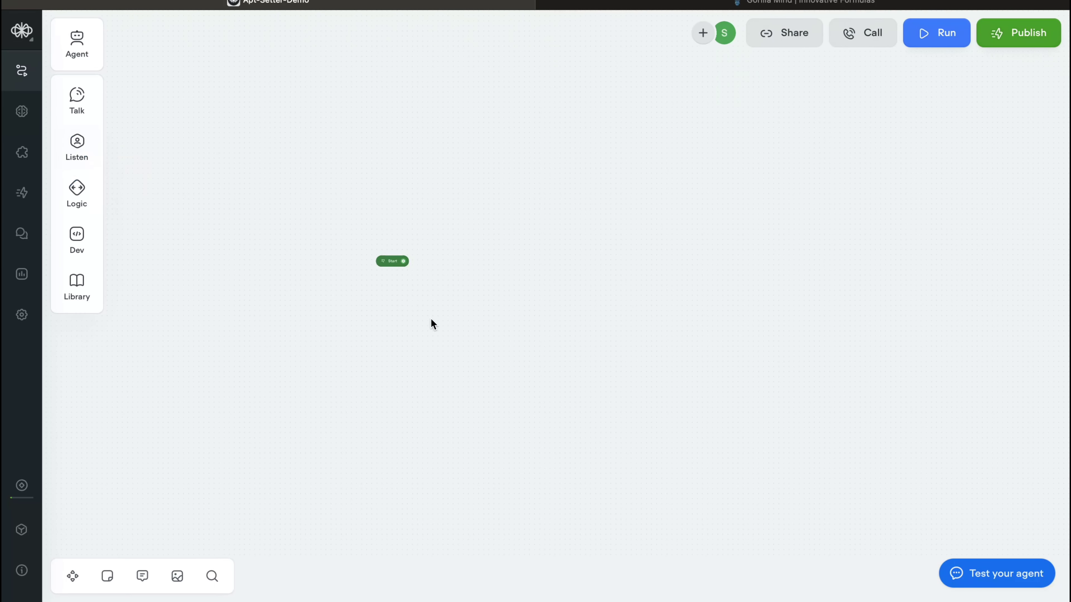
{"action": "scroll", "coordinate": [420, 323], "scroll_direction": "up", "scroll_amount": 5}
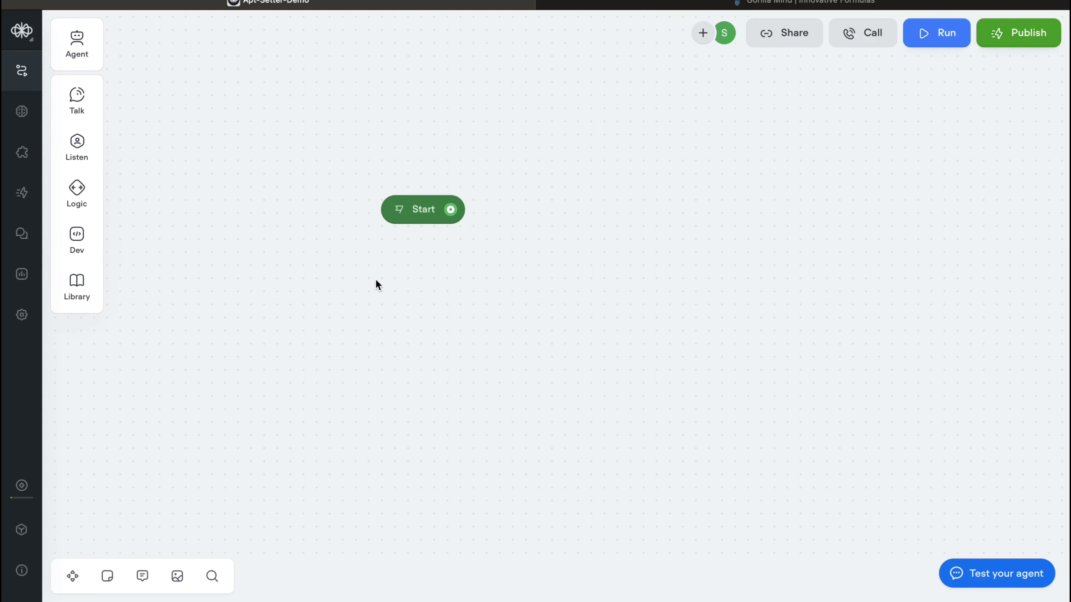
{"action": "scroll", "coordinate": [376, 283], "scroll_direction": "up", "scroll_amount": 2}
{"action": "mouse_move", "coordinate": [87, 248]}
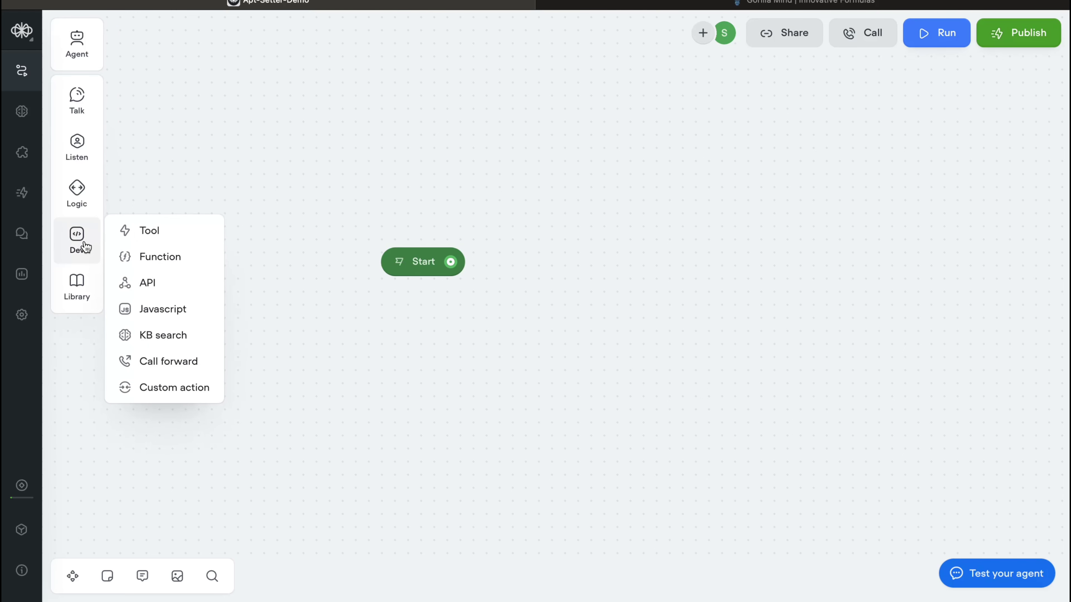
{"action": "left_click_drag", "start_coordinate": [141, 335], "coordinate": [655, 256]}
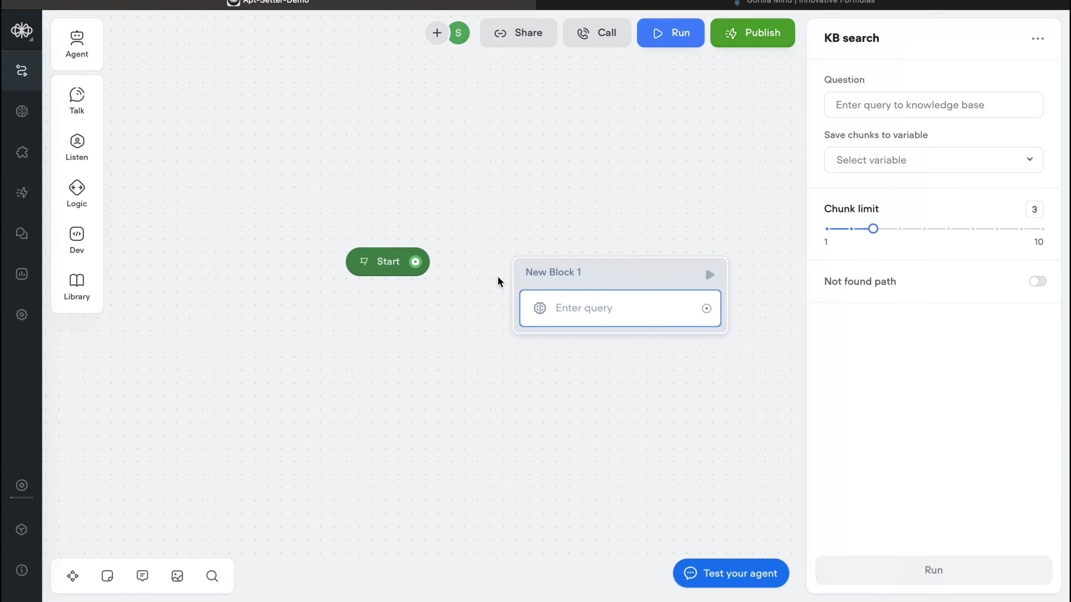
{"action": "left_click_drag", "start_coordinate": [415, 262], "coordinate": [547, 326]}
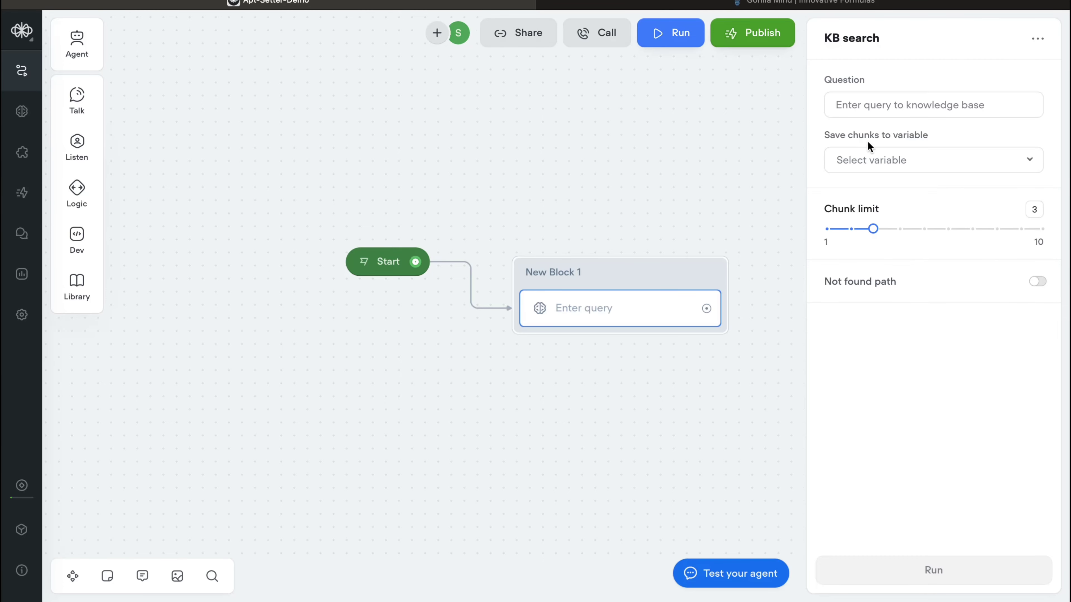
Step: Create a variable named Content for saving the KB search chunks
{"action": "left_click", "coordinate": [861, 165]}
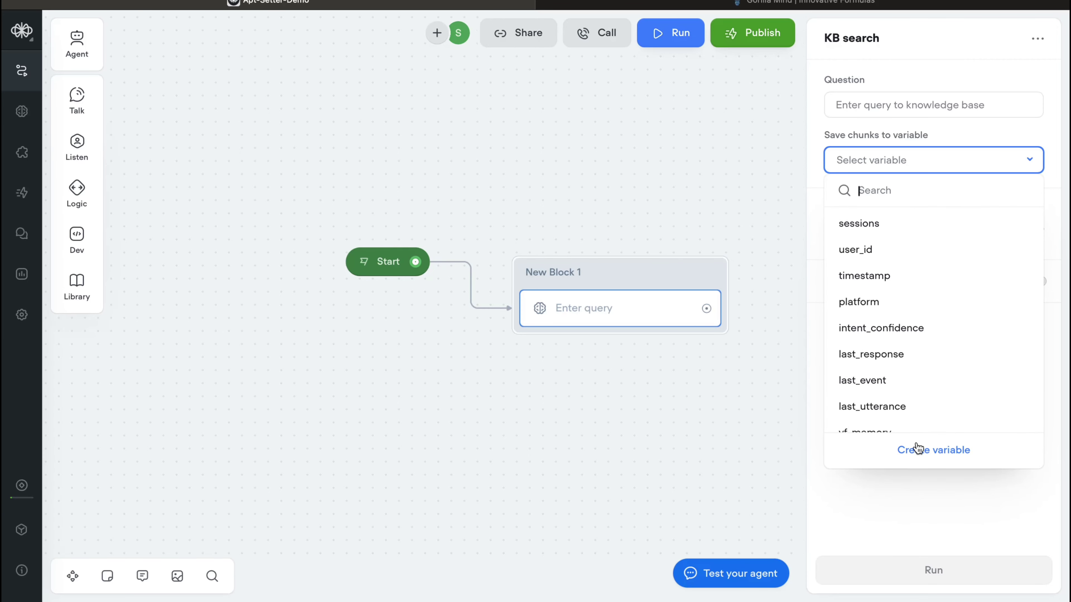
{"action": "left_click", "coordinate": [920, 450]}
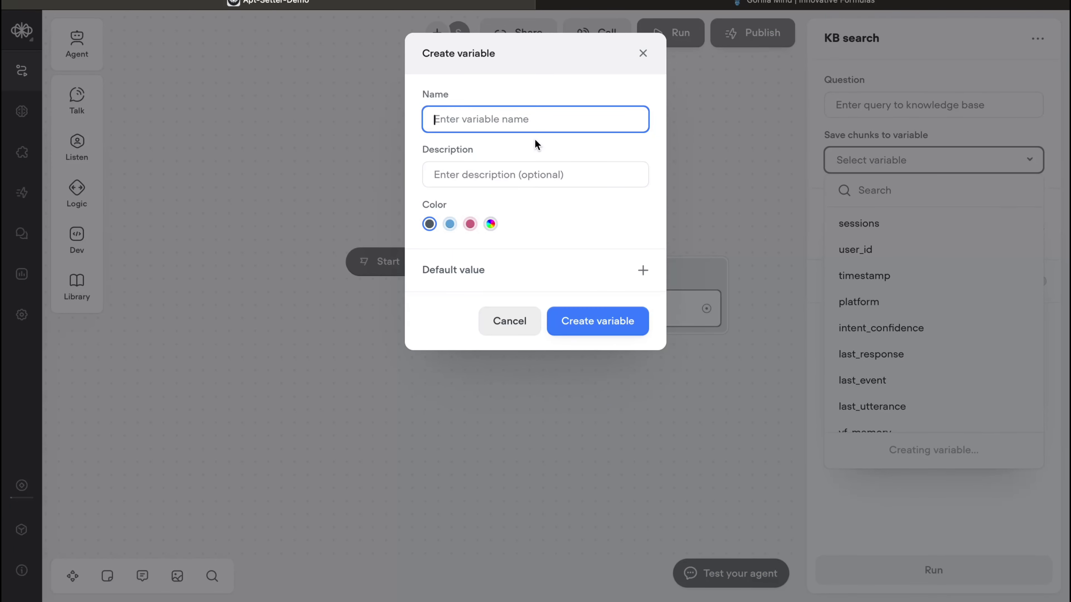
{"action": "type", "text": "COntent"}
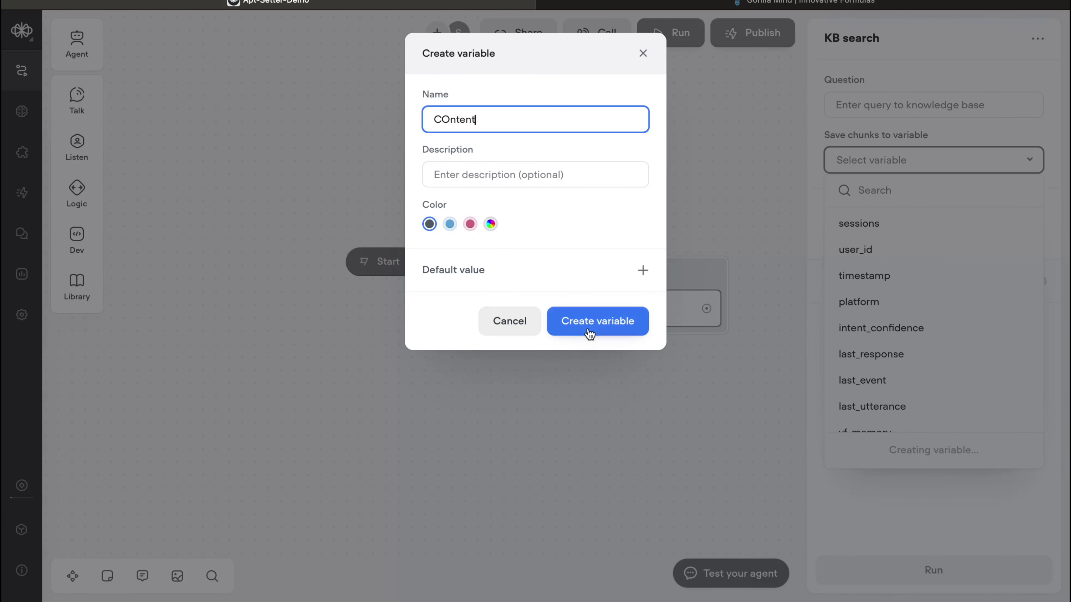
{"action": "left_click", "coordinate": [445, 111]}
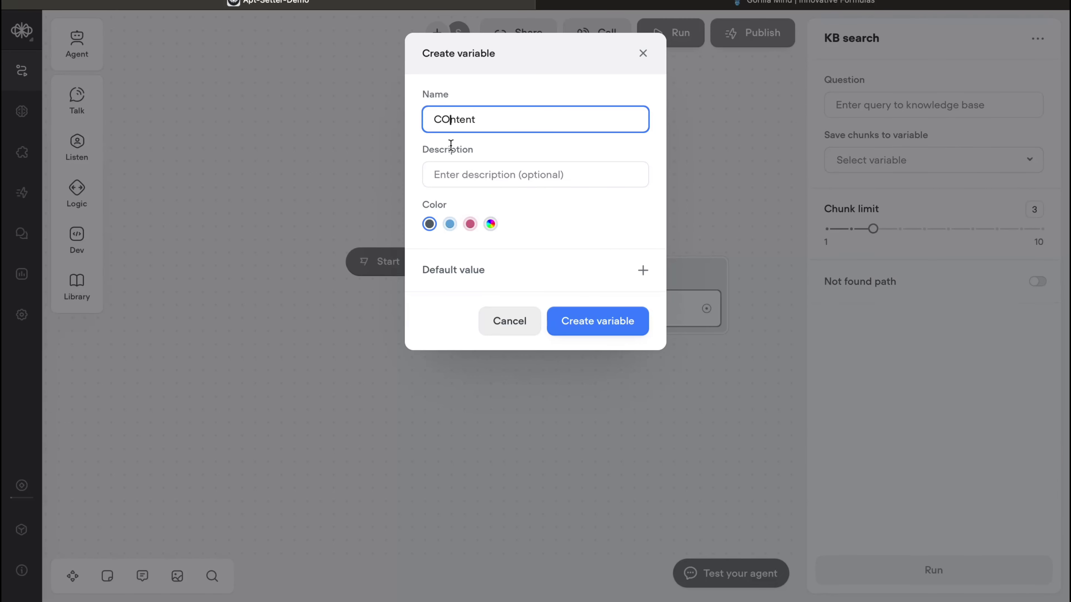
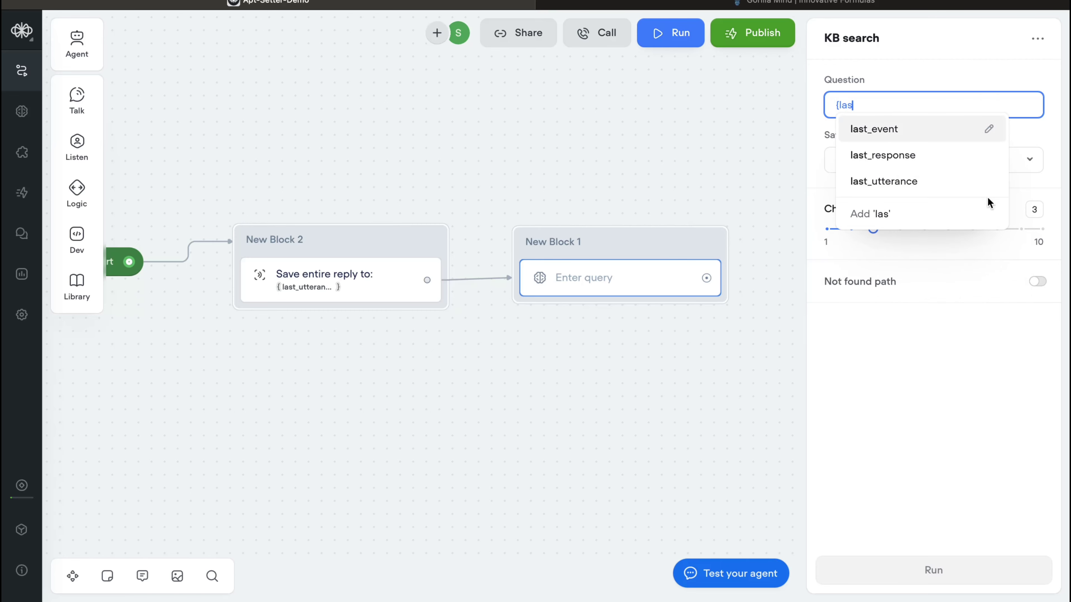
Step: Use the last_utterance variable as the KB search question, and check the block's settings
{"action": "left_click", "coordinate": [905, 191]}
{"action": "left_click", "coordinate": [693, 203]}
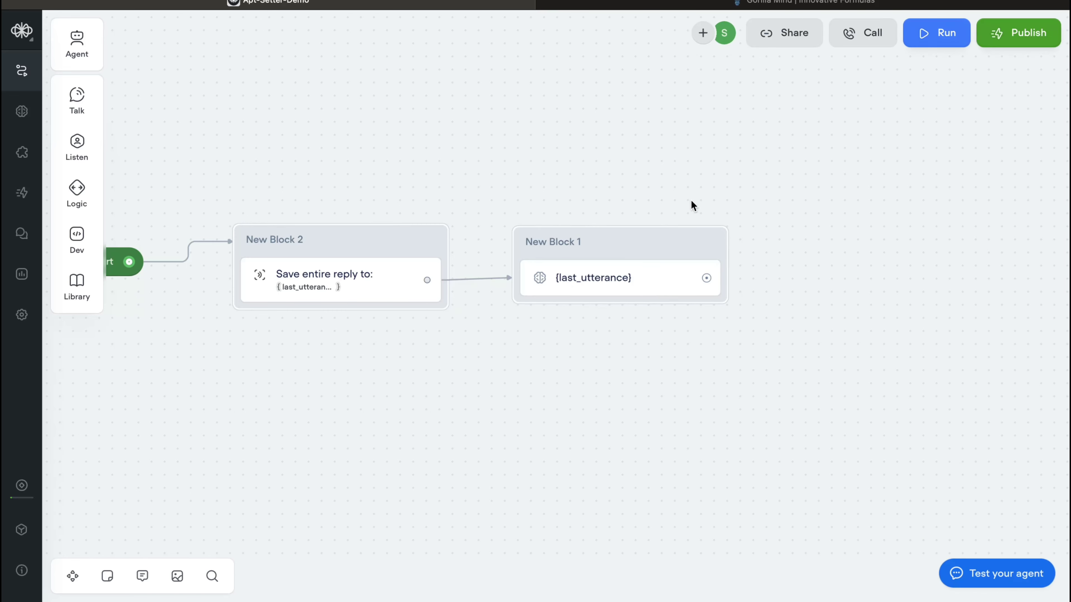
{"action": "left_click", "coordinate": [637, 290]}
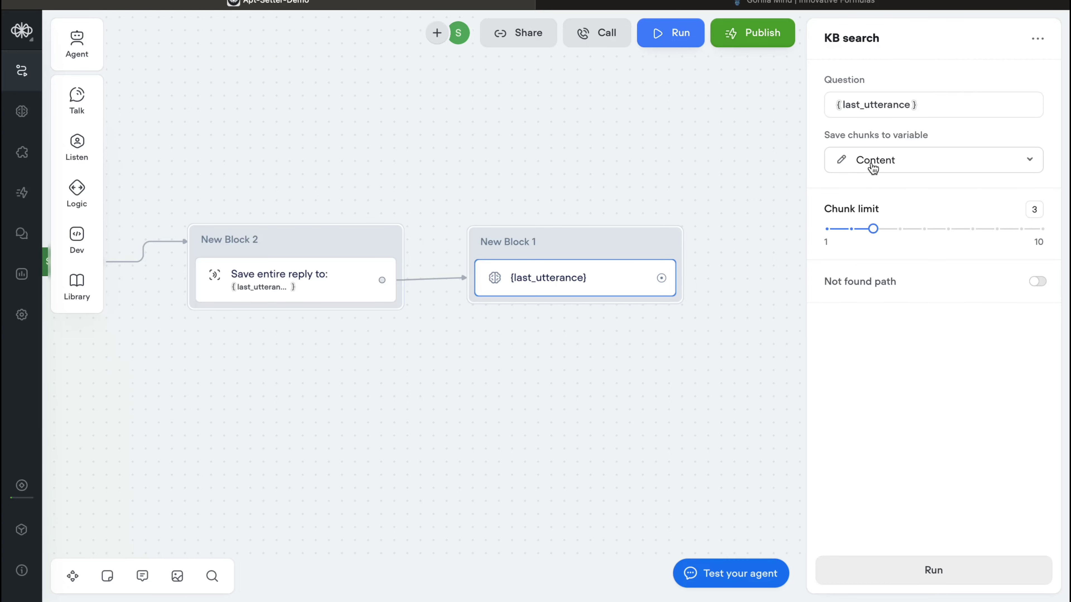
{"action": "left_click", "coordinate": [553, 208]}
Step: Add a Message block connected after the KB search that outputs the {Content} variable
{"action": "left_click_drag", "start_coordinate": [661, 278], "coordinate": [779, 285]}
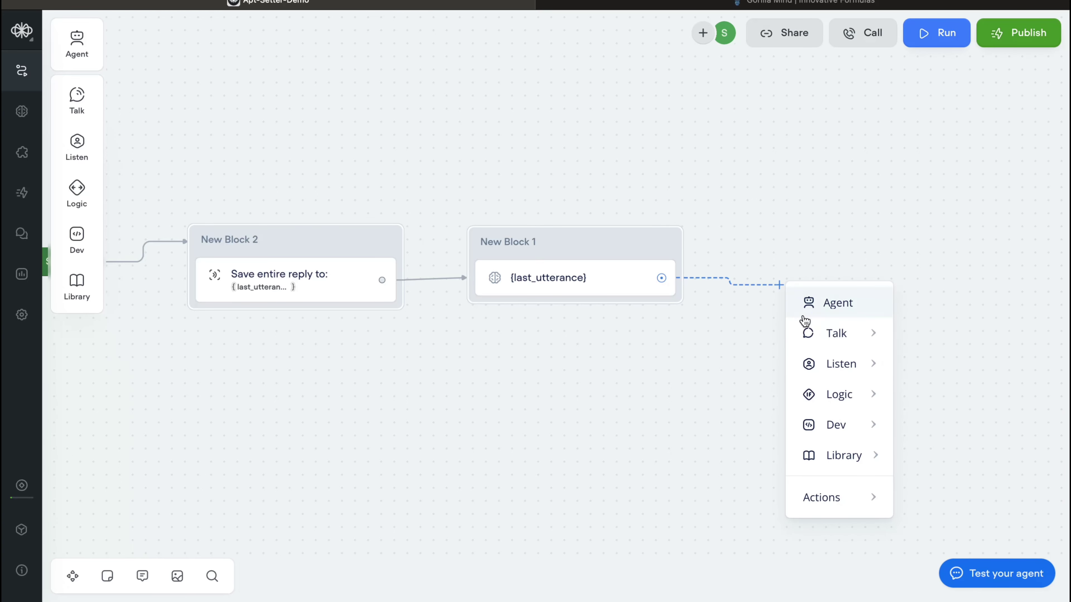
{"action": "mouse_move", "coordinate": [882, 340]}
{"action": "left_click", "coordinate": [952, 341]}
{"action": "left_click", "coordinate": [855, 113]}
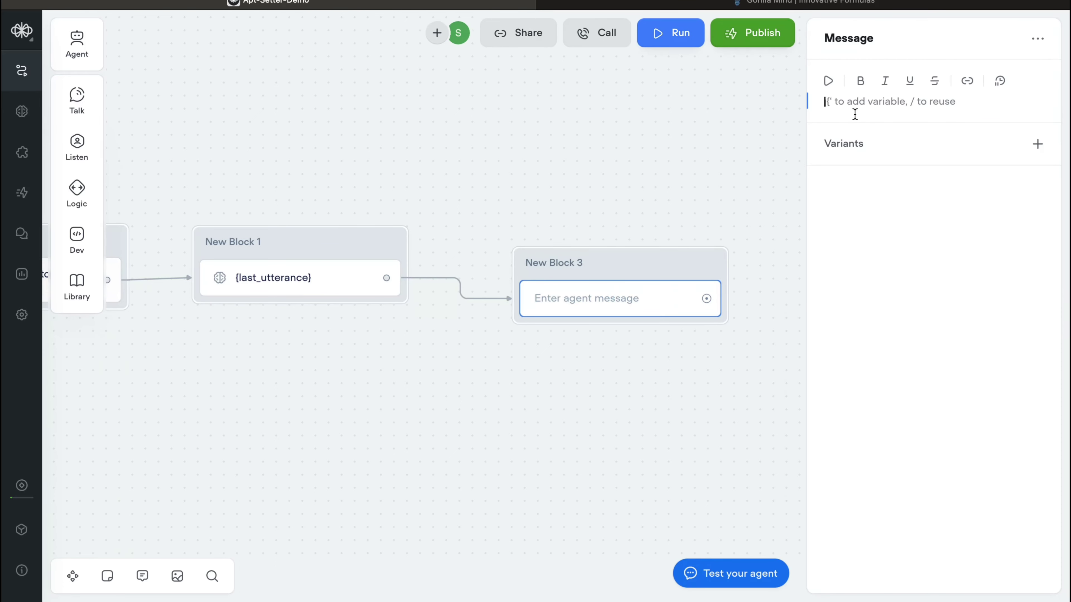
{"action": "type", "text": "{con"}
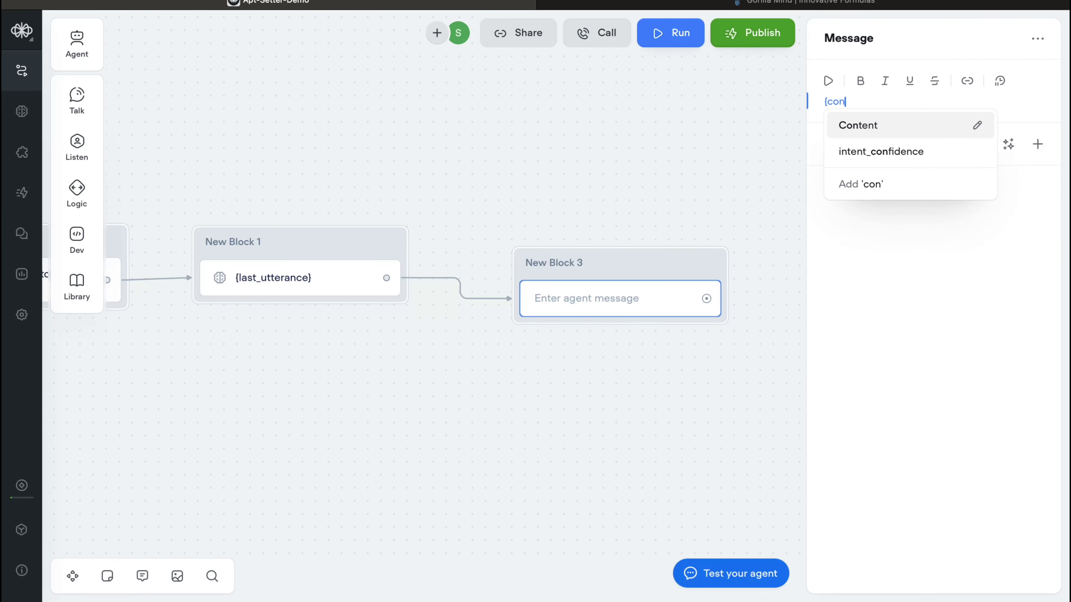
{"action": "left_click", "coordinate": [865, 120]}
{"action": "left_click", "coordinate": [590, 198]}
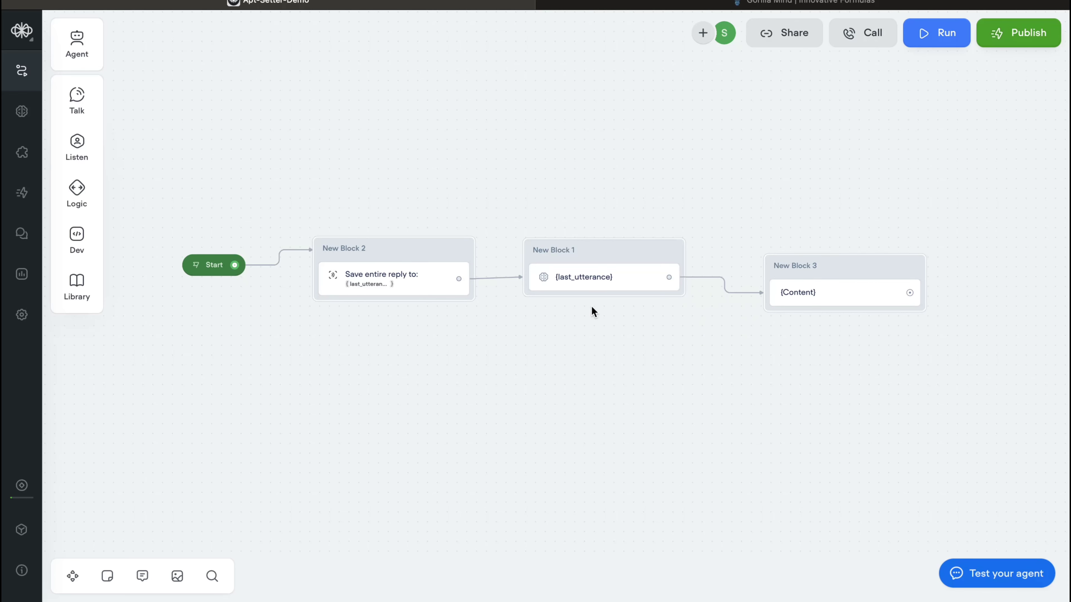
Step: Run the agent from the Start block and ask it "What is Gorilla Mind ?" in the test chat
{"action": "mouse_move", "coordinate": [238, 274]}
{"action": "left_click", "coordinate": [199, 269]}
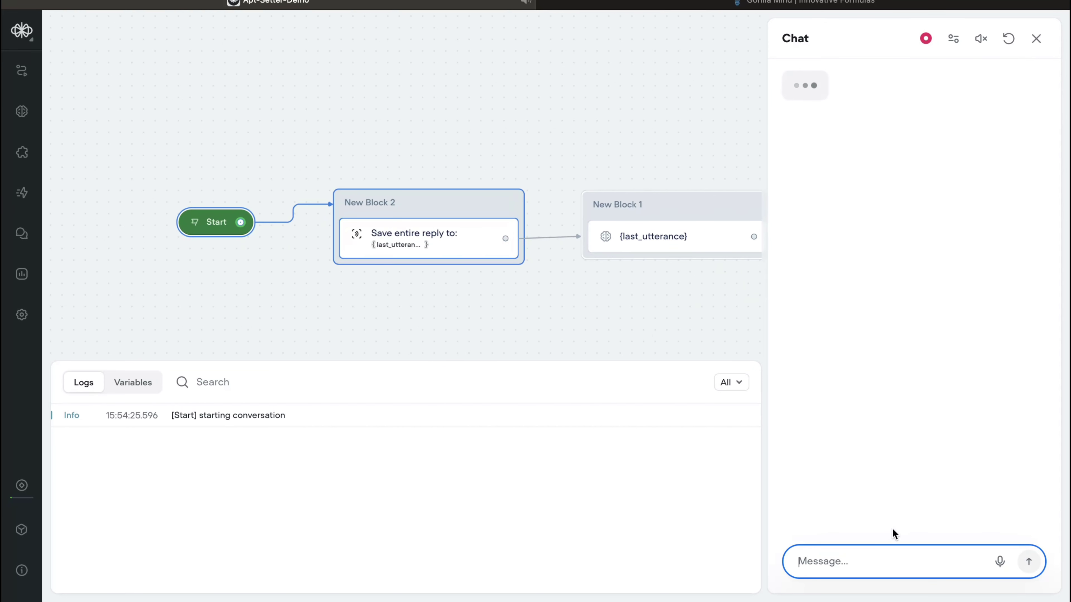
{"action": "type", "text": "WHat"}
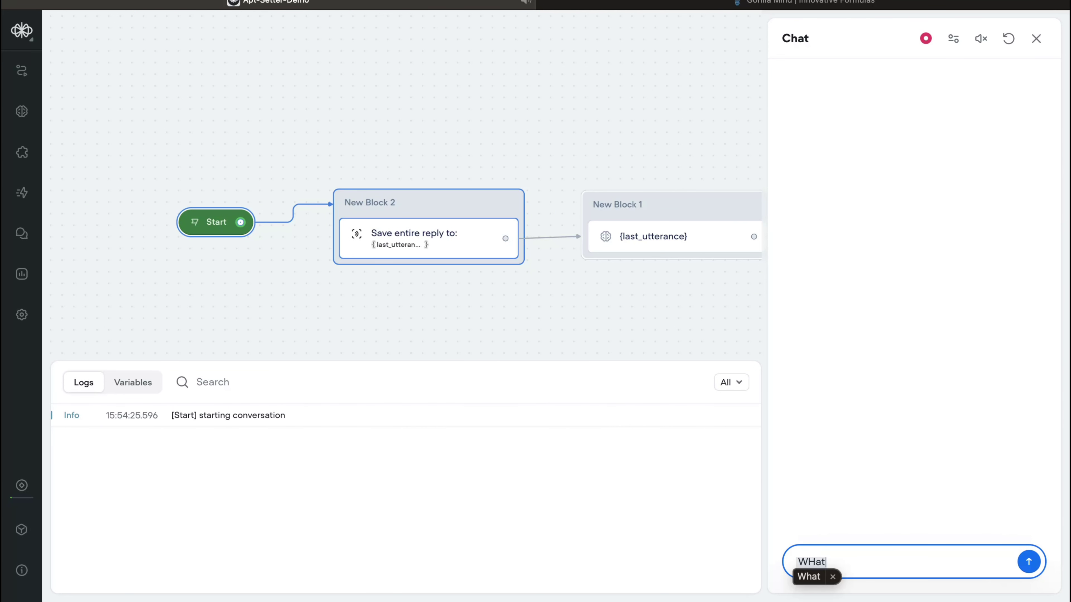
{"action": "type", "text": " is Gorill"}
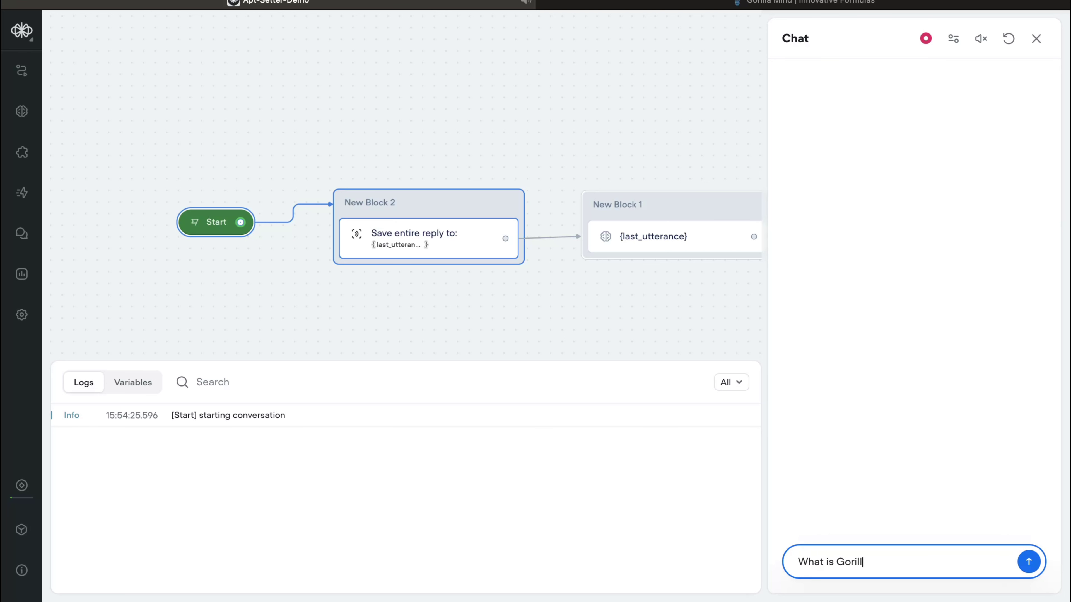
{"action": "key", "text": "Return"}
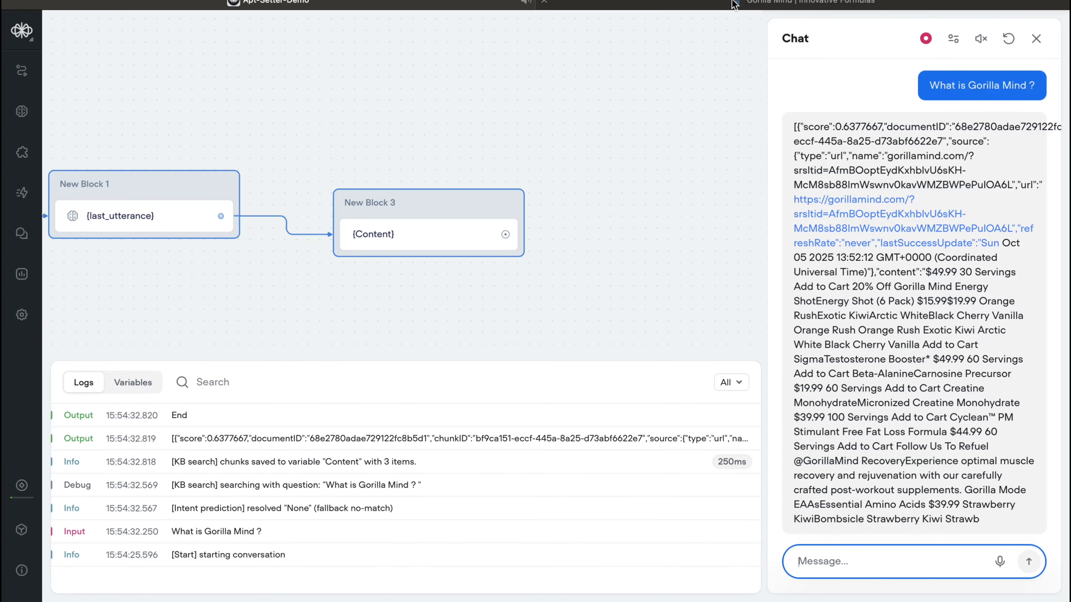
Step: Compare the agent's full chat reply with the products and prices on the Gorilla Mind home page
{"action": "left_click", "coordinate": [742, 4]}
{"action": "scroll", "coordinate": [493, 207], "scroll_direction": "up", "scroll_amount": 5}
{"action": "scroll", "coordinate": [498, 215], "scroll_direction": "down", "scroll_amount": 3}
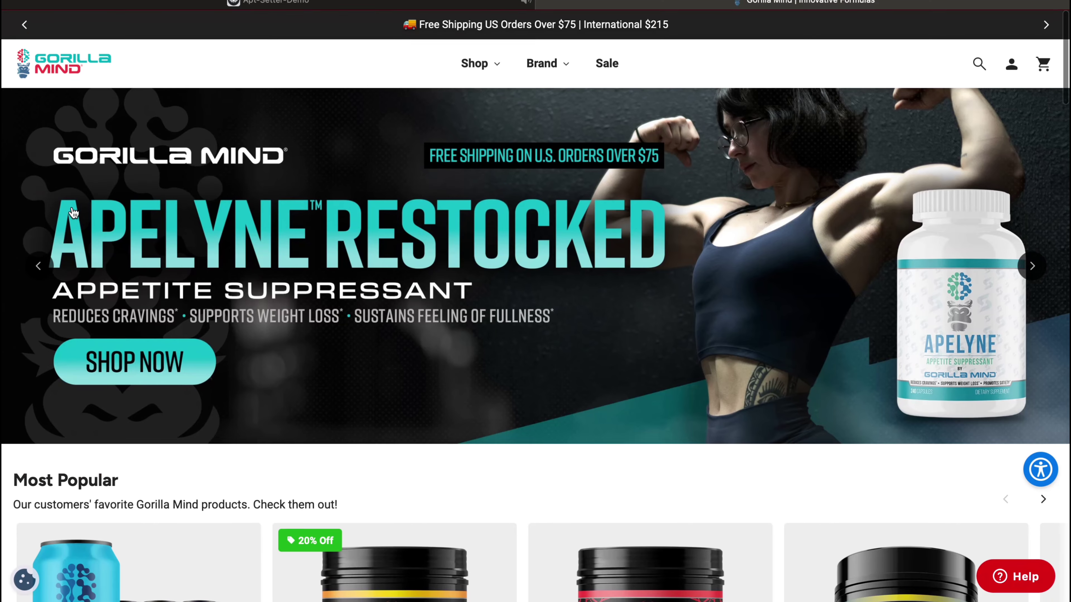
{"action": "scroll", "coordinate": [389, 363], "scroll_direction": "down", "scroll_amount": 6}
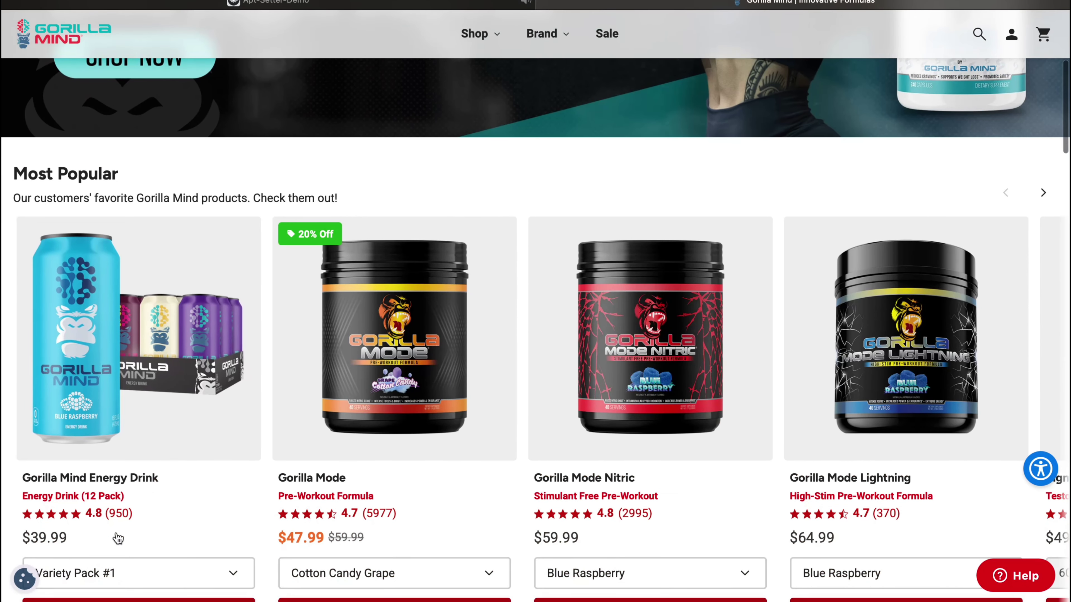
{"action": "left_click", "coordinate": [451, 5]}
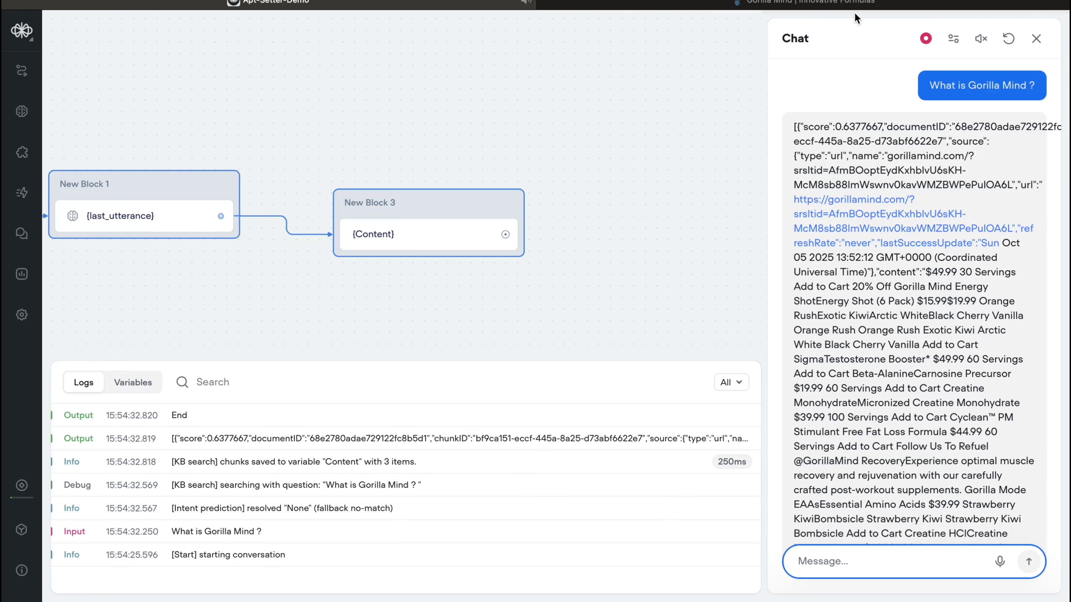
{"action": "left_click", "coordinate": [856, 4]}
{"action": "scroll", "coordinate": [98, 401], "scroll_direction": "down", "scroll_amount": 3}
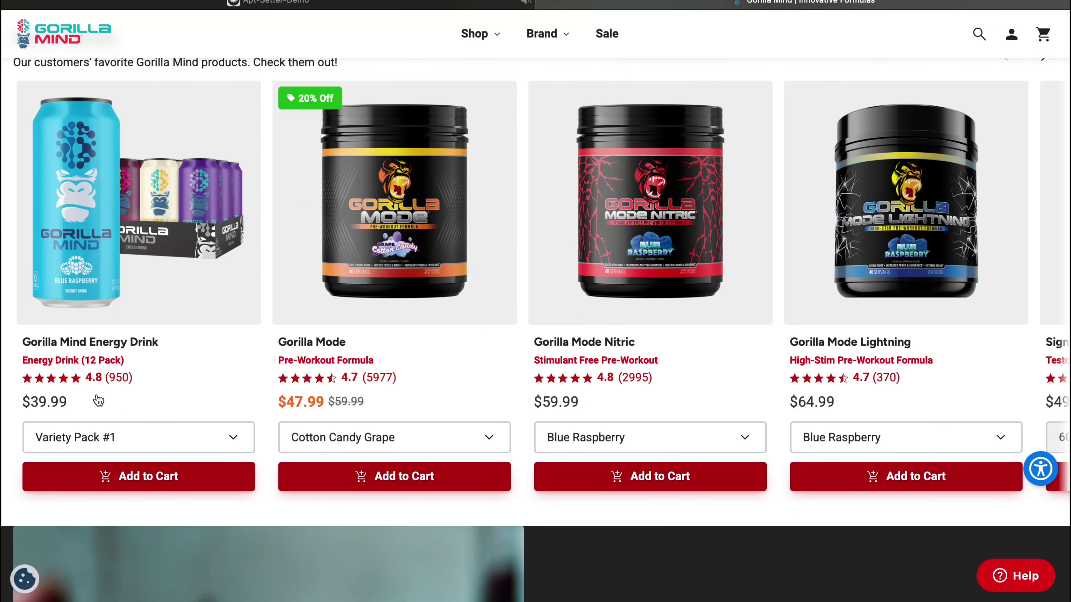
{"action": "scroll", "coordinate": [323, 339], "scroll_direction": "up", "scroll_amount": 5}
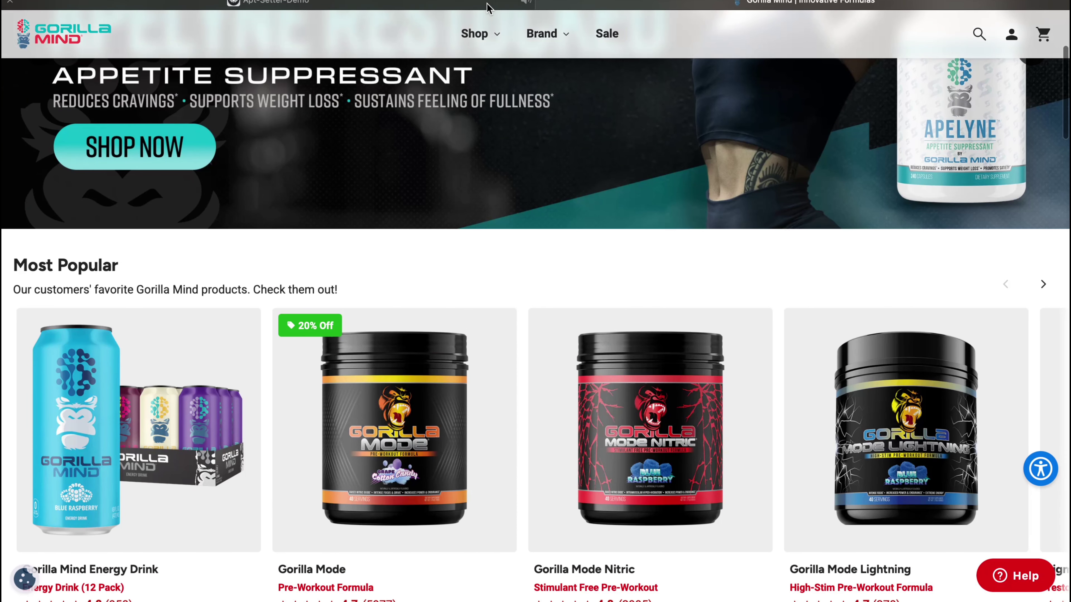
{"action": "left_click", "coordinate": [487, 8]}
{"action": "scroll", "coordinate": [881, 417], "scroll_direction": "down", "scroll_amount": 8}
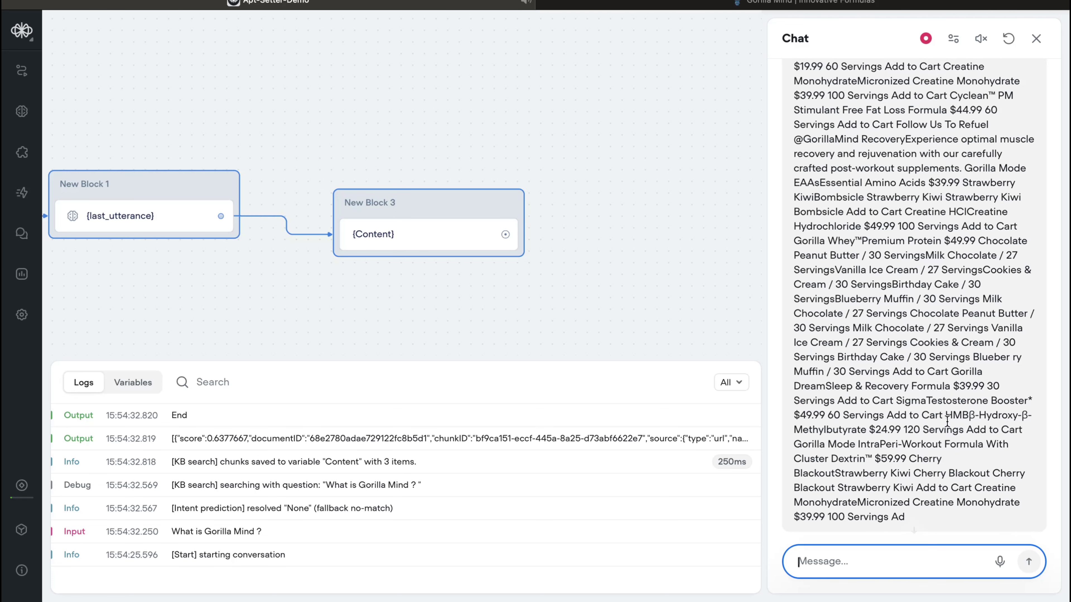
Step: Switch to the Gorilla Mind website and look through the home page and its Brand links for company information
{"action": "left_click", "coordinate": [695, 4]}
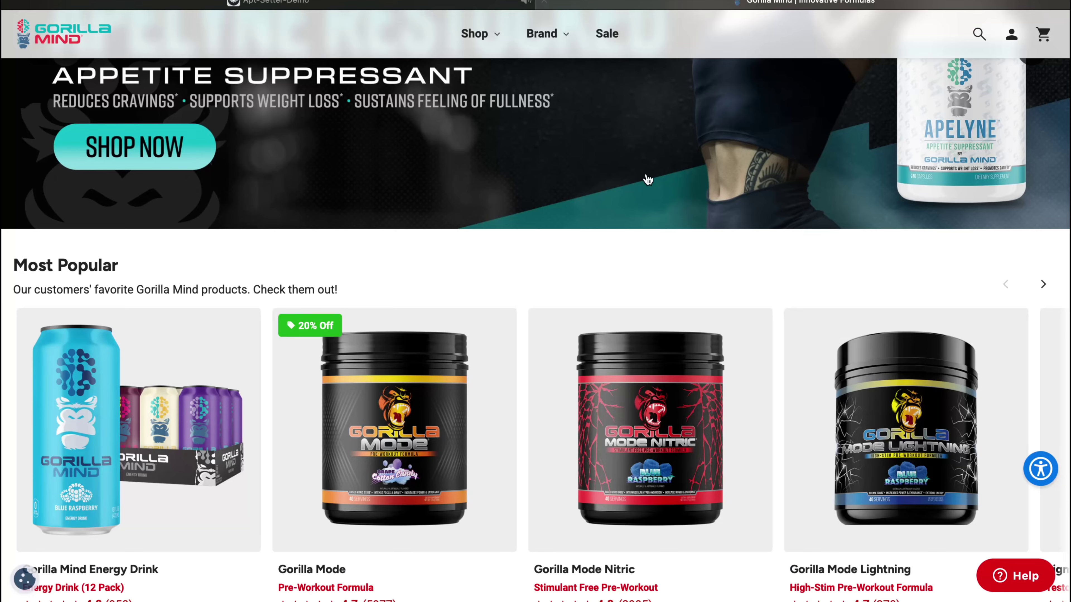
{"action": "scroll", "coordinate": [542, 143], "scroll_direction": "up", "scroll_amount": 4}
{"action": "scroll", "coordinate": [581, 377], "scroll_direction": "down", "scroll_amount": 15}
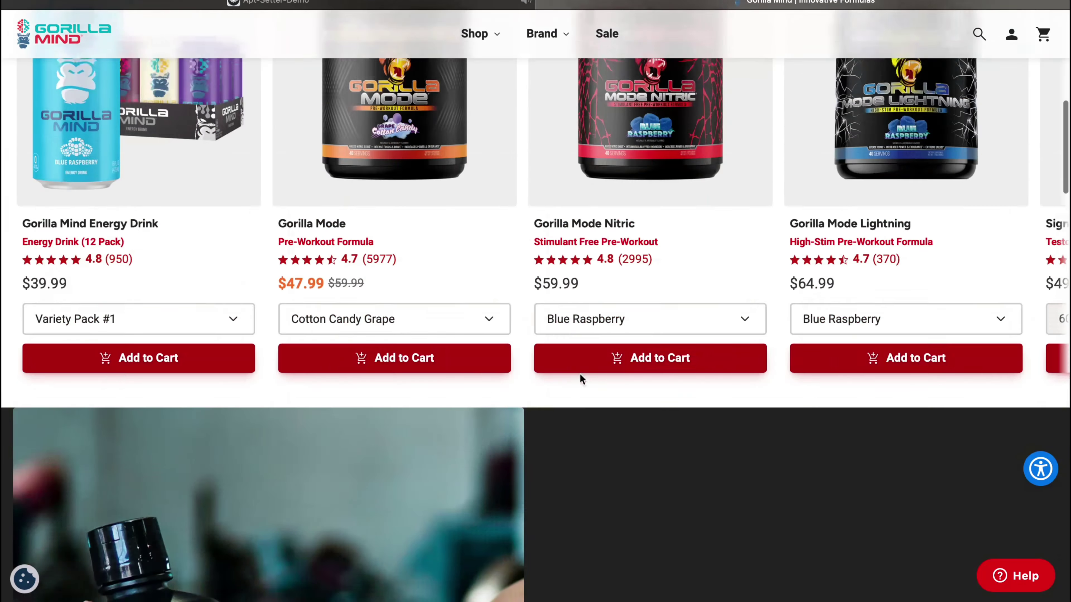
{"action": "scroll", "coordinate": [425, 228], "scroll_direction": "up", "scroll_amount": 15}
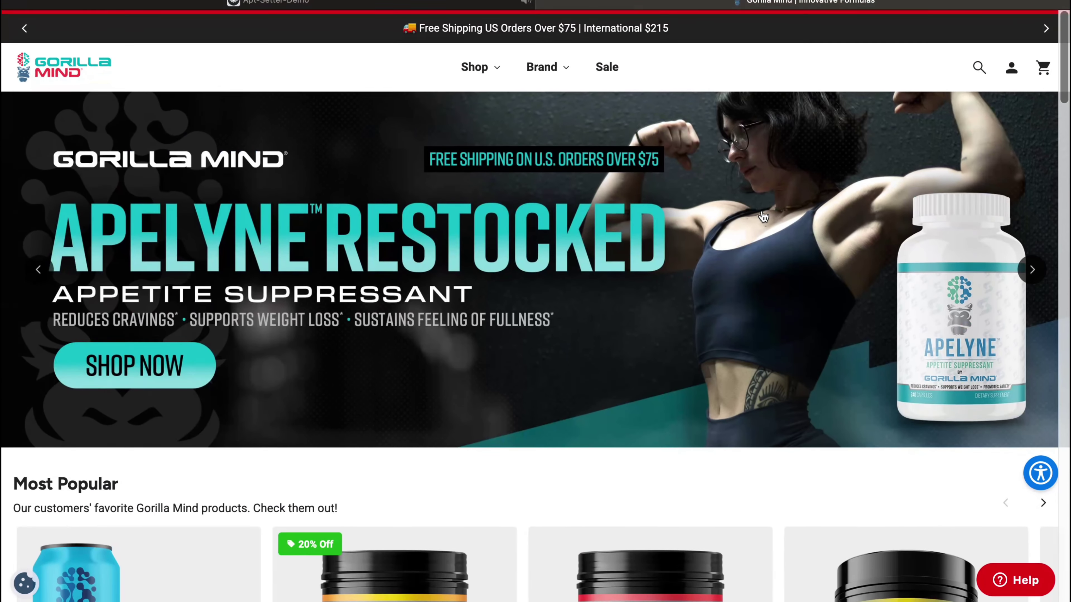
{"action": "mouse_move", "coordinate": [545, 64]}
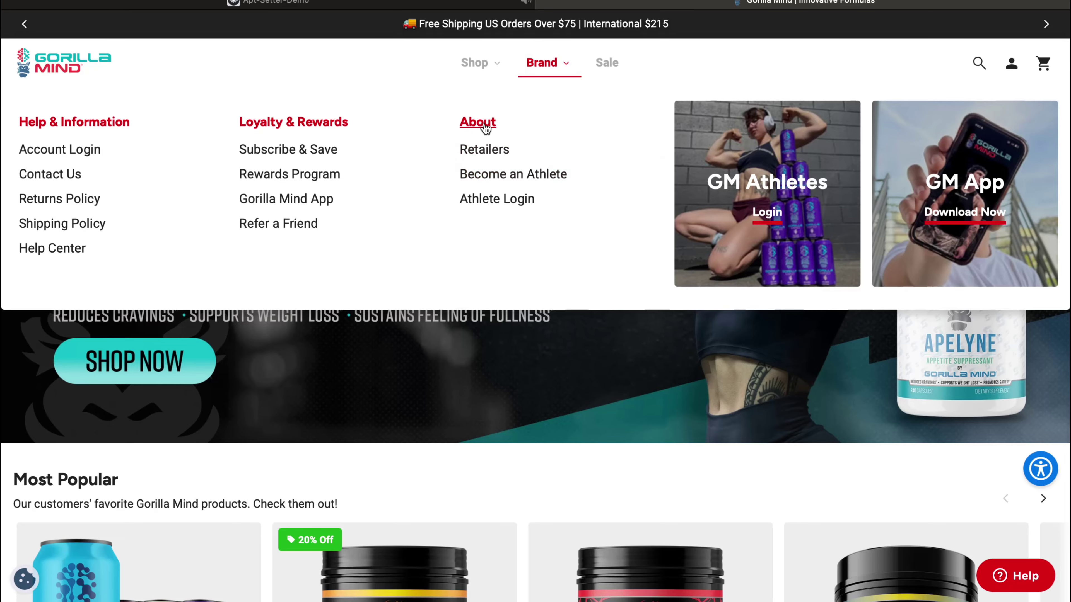
{"action": "scroll", "coordinate": [511, 232], "scroll_direction": "down", "scroll_amount": 5}
{"action": "scroll", "coordinate": [511, 232], "scroll_direction": "up", "scroll_amount": 5}
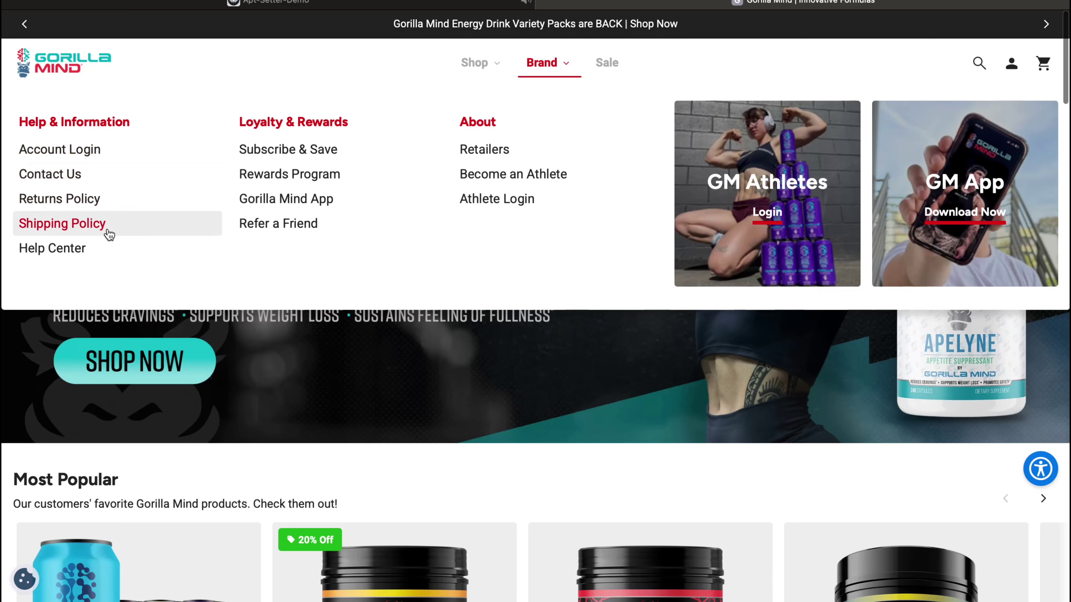
Step: View the Become an Athlete application page, and return to the Gorilla Mind home page
{"action": "left_click", "coordinate": [494, 182]}
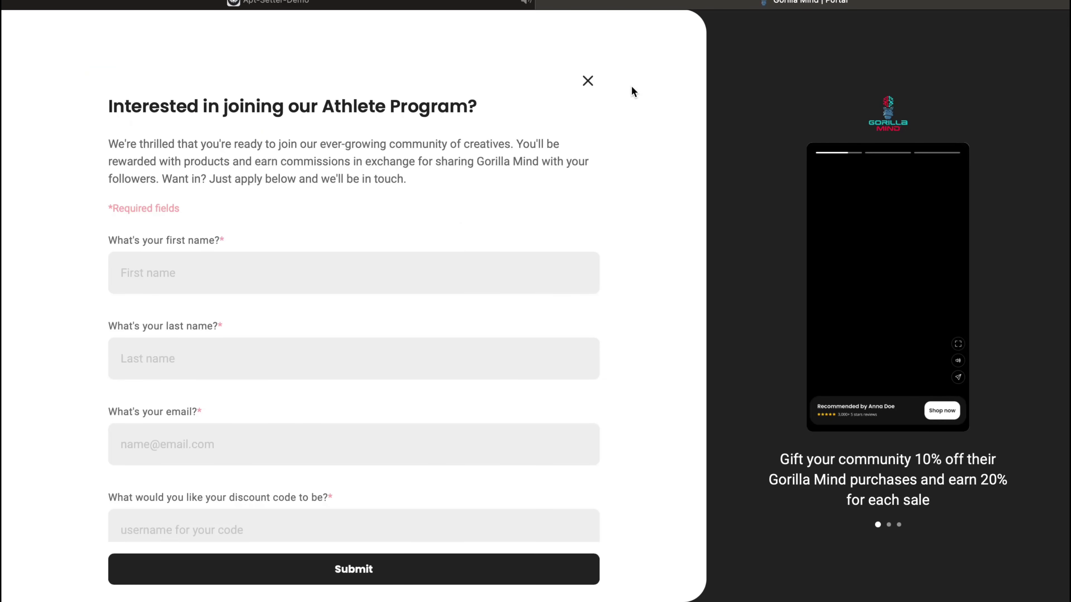
{"action": "left_click", "coordinate": [587, 81]}
{"action": "left_click", "coordinate": [229, 475]}
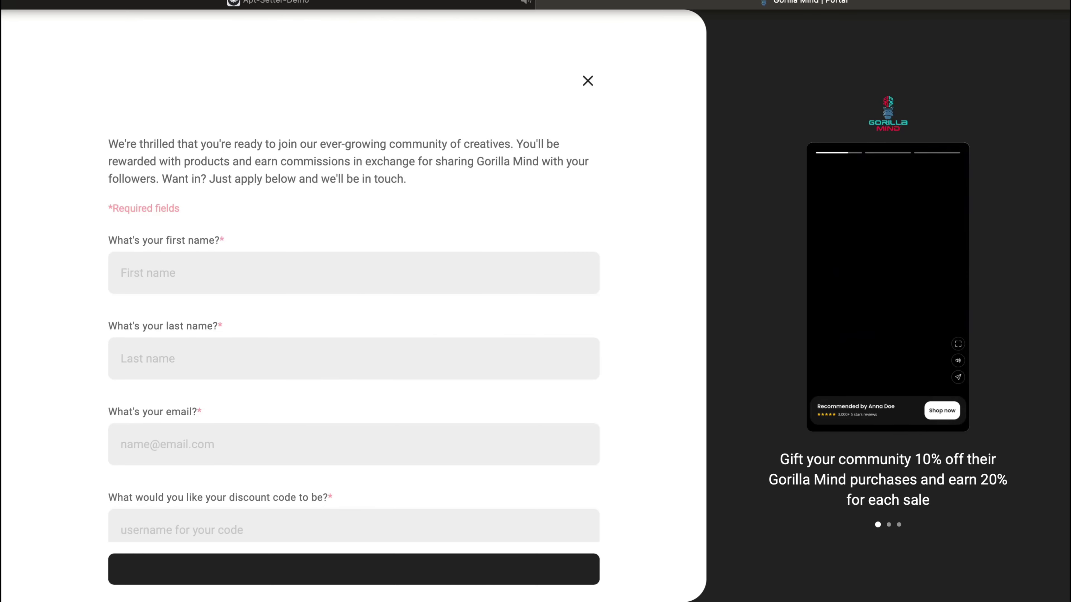
{"action": "key", "text": "alt+Left"}
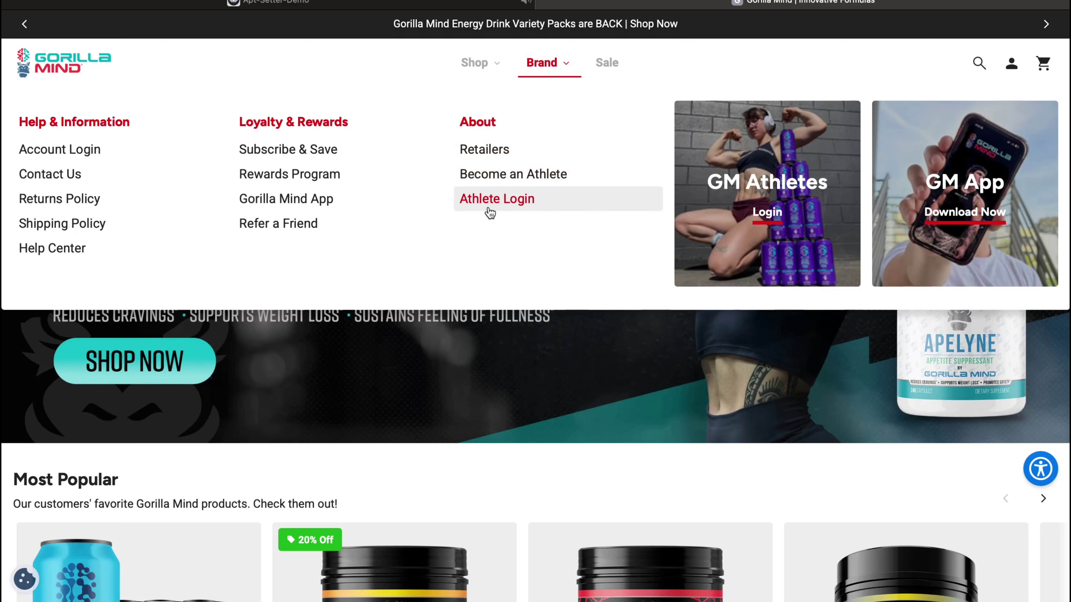
Step: Examine the website's Retailers page, including the store locator map and the footer links
{"action": "left_click", "coordinate": [482, 151]}
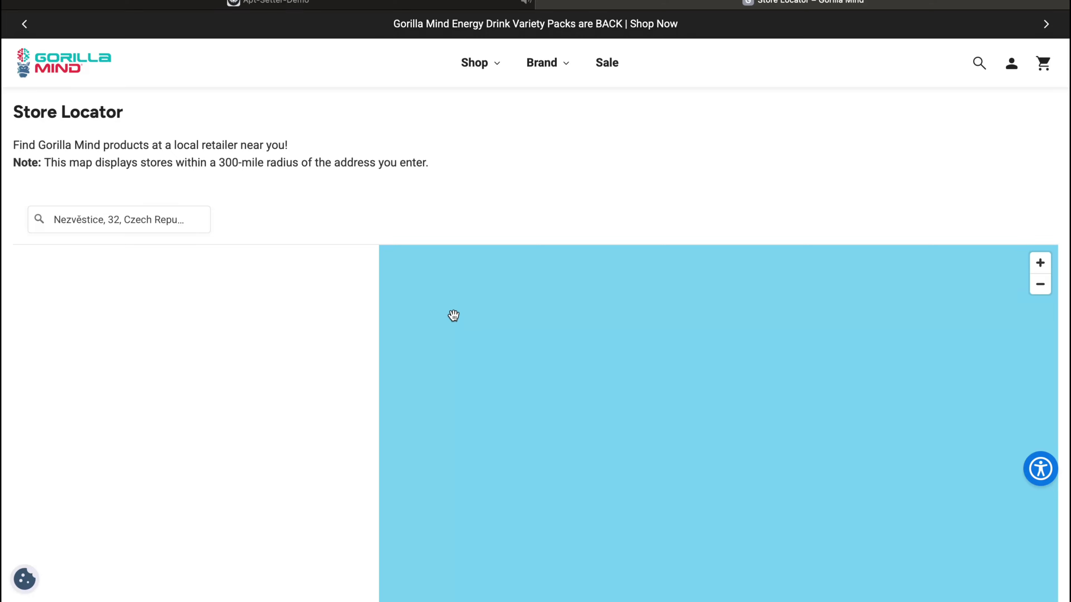
{"action": "scroll", "coordinate": [439, 204], "scroll_direction": "down", "scroll_amount": 5}
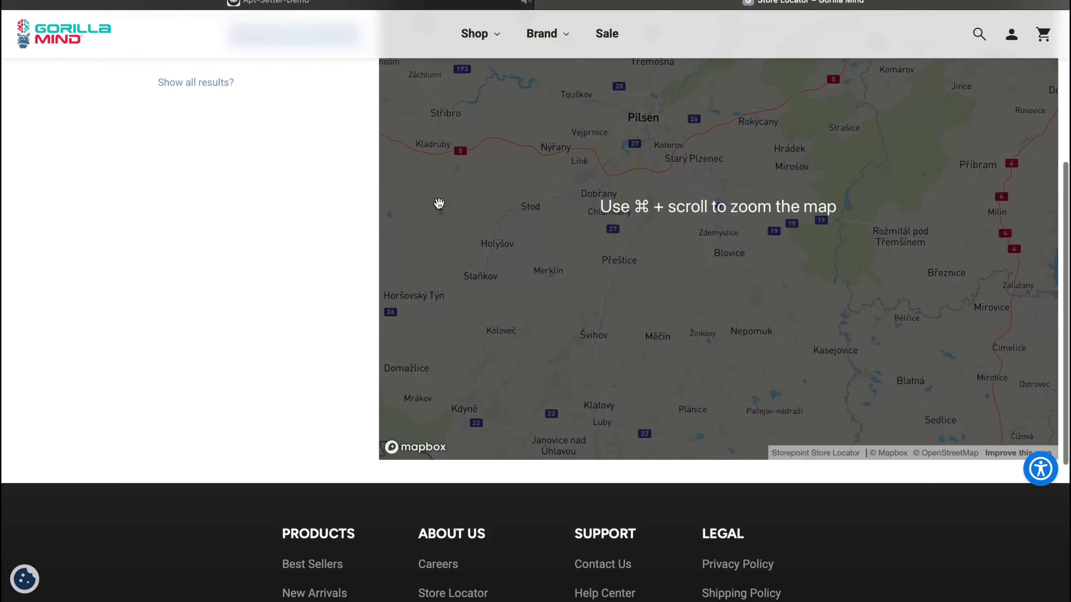
{"action": "scroll", "coordinate": [434, 209], "scroll_direction": "up", "scroll_amount": 5}
{"action": "scroll", "coordinate": [442, 184], "scroll_direction": "down", "scroll_amount": 5}
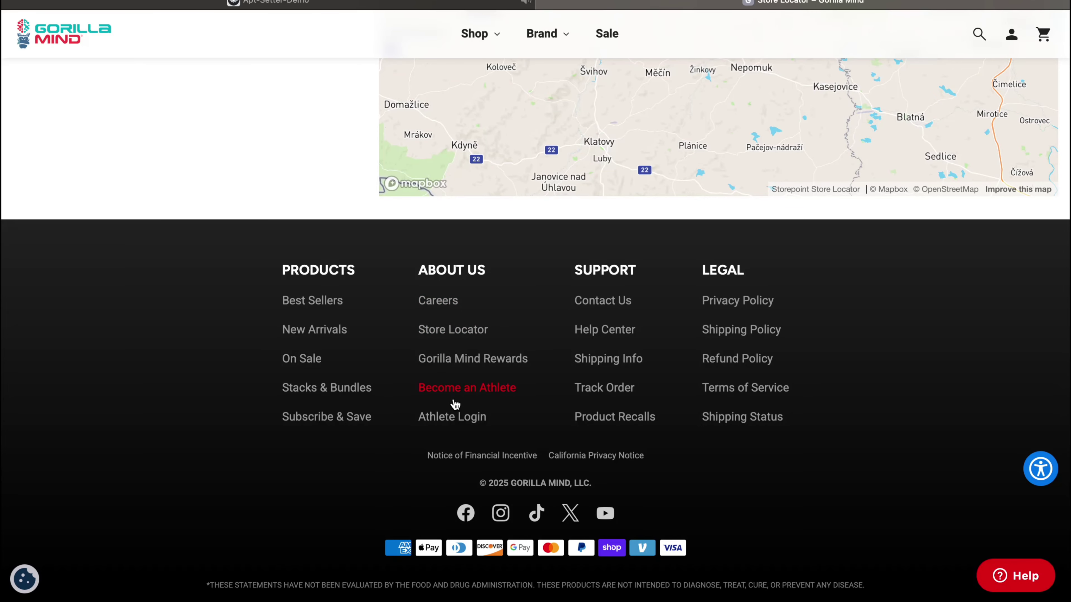
{"action": "scroll", "coordinate": [337, 139], "scroll_direction": "up", "scroll_amount": 6}
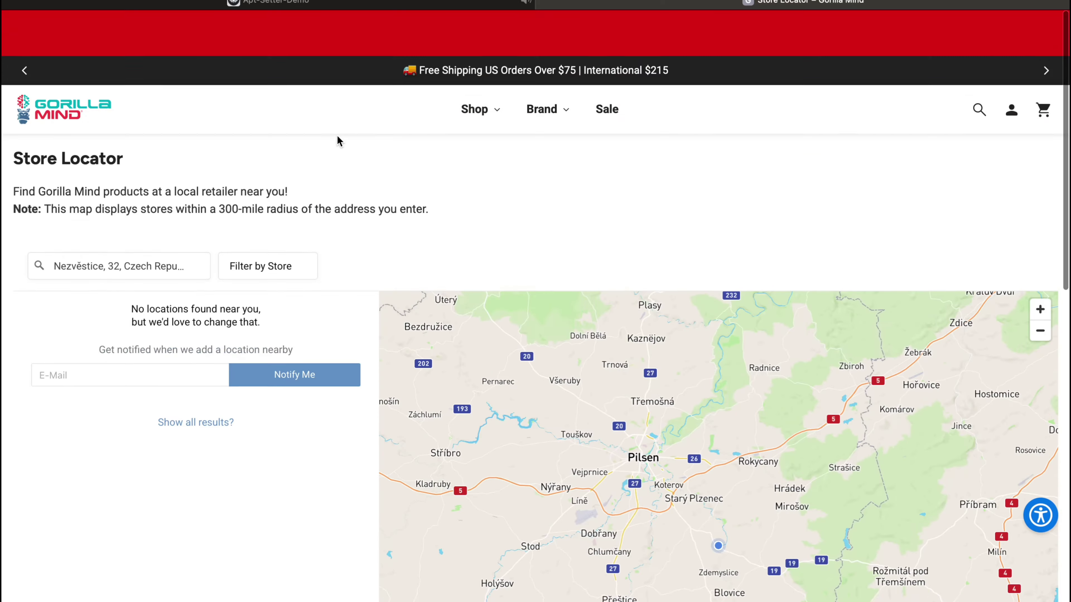
{"action": "scroll", "coordinate": [337, 139], "scroll_direction": "down", "scroll_amount": 2}
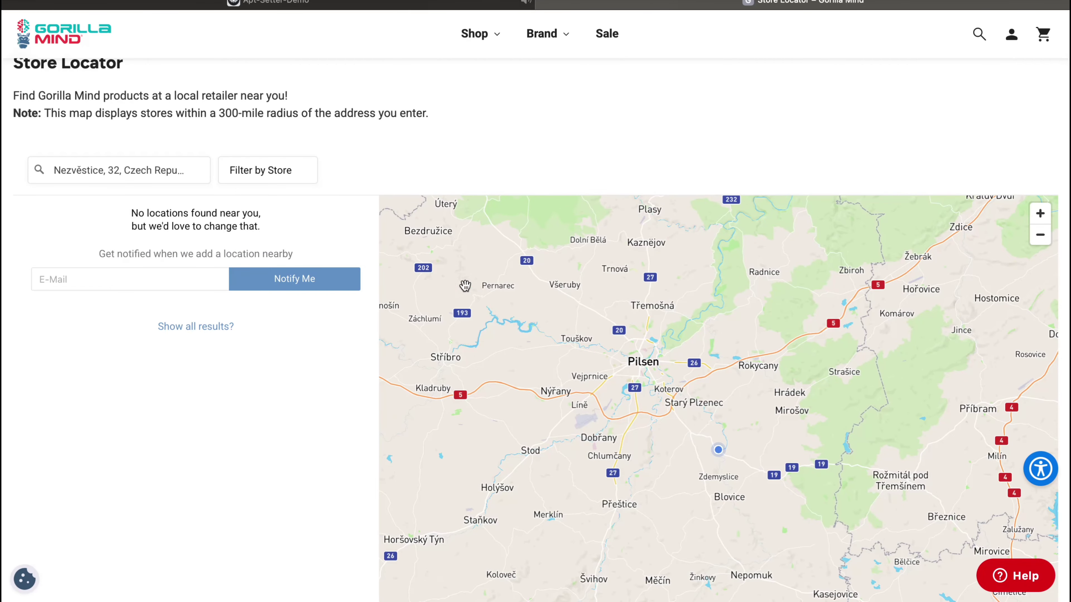
{"action": "scroll", "coordinate": [289, 364], "scroll_direction": "down", "scroll_amount": 10}
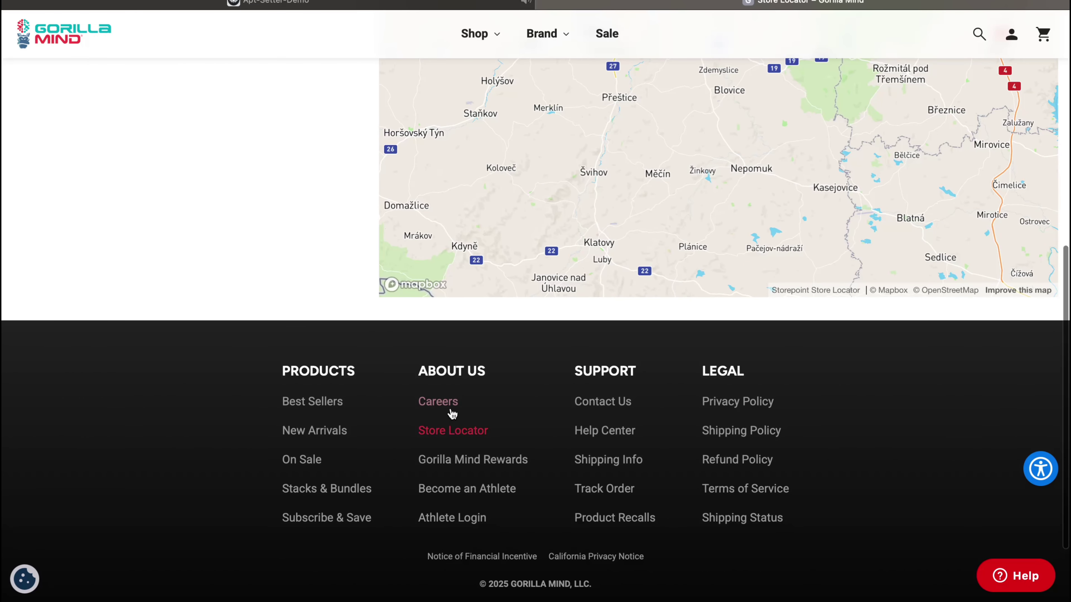
Step: Look through the Careers page for company information, and return to the Gorilla Mind home page
{"action": "left_click", "coordinate": [441, 402]}
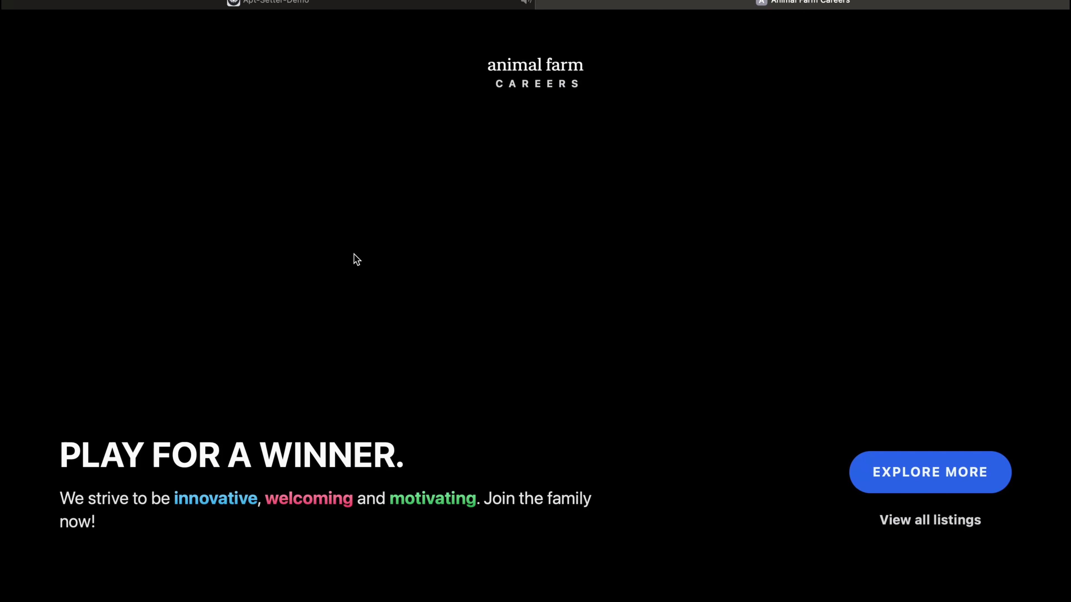
{"action": "scroll", "coordinate": [313, 389], "scroll_direction": "down", "scroll_amount": 3}
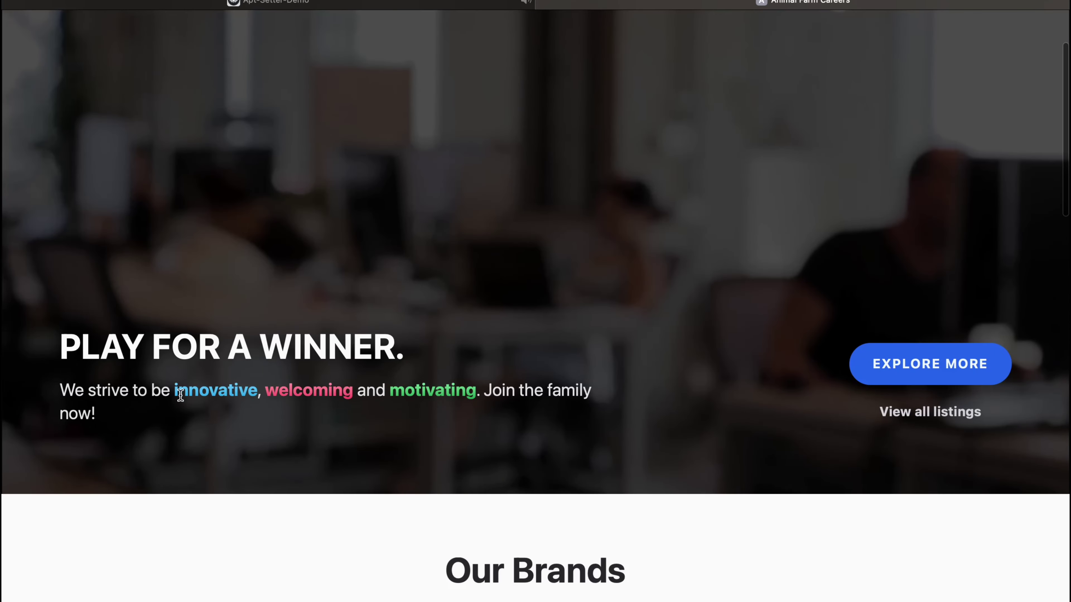
{"action": "scroll", "coordinate": [317, 394], "scroll_direction": "down", "scroll_amount": 20}
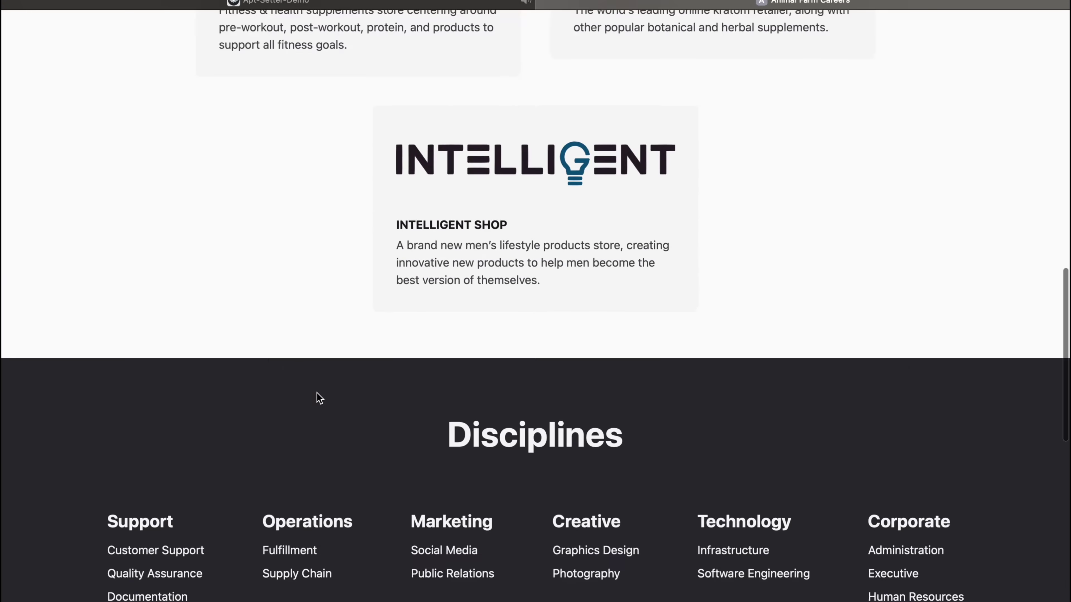
{"action": "scroll", "coordinate": [317, 393], "scroll_direction": "up", "scroll_amount": 20}
{"action": "key", "text": "super+bracketleft"}
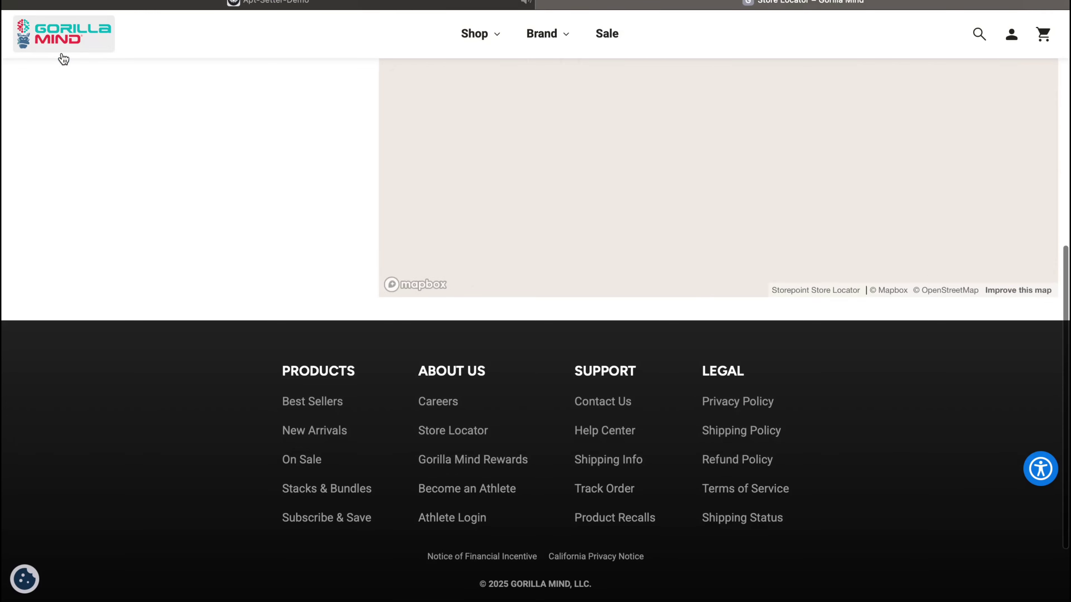
{"action": "left_click", "coordinate": [62, 55]}
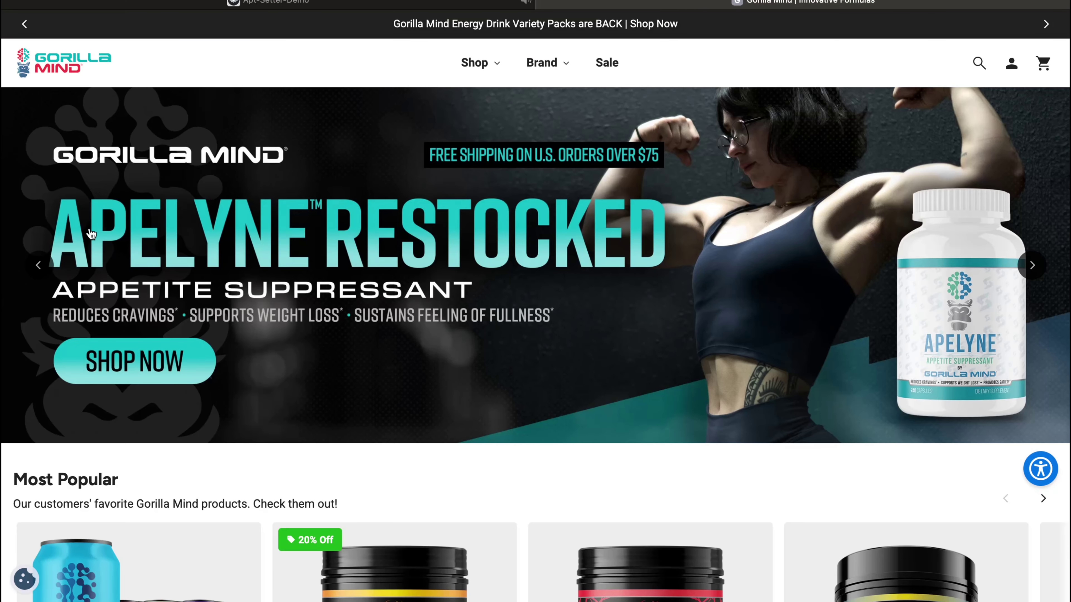
{"action": "scroll", "coordinate": [370, 335], "scroll_direction": "down", "scroll_amount": 3}
Step: Switch to Voiceflow, read the rest of the agent's reply, and close the test chat to return to the flow
{"action": "key", "text": "ctrl+shift+Tab"}
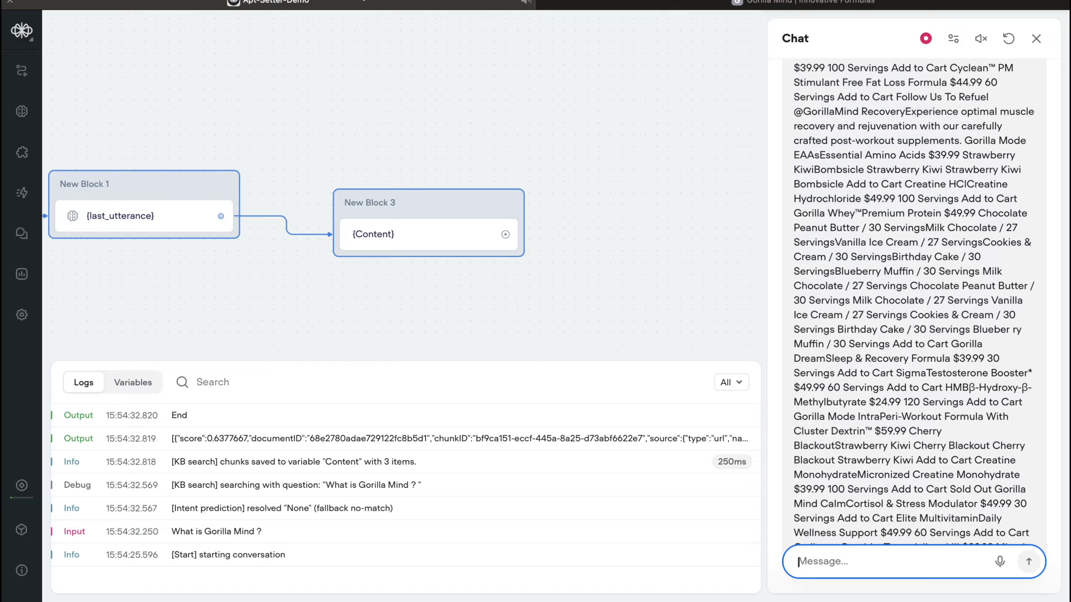
{"action": "scroll", "coordinate": [933, 386], "scroll_direction": "down", "scroll_amount": 3}
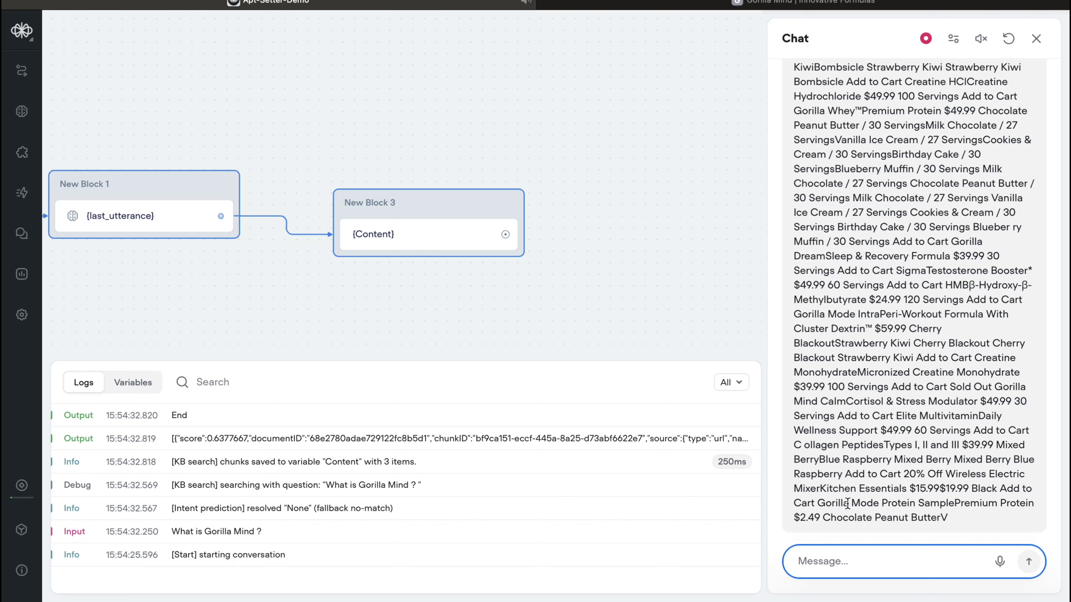
{"action": "left_click_drag", "start_coordinate": [584, 187], "coordinate": [589, 184]}
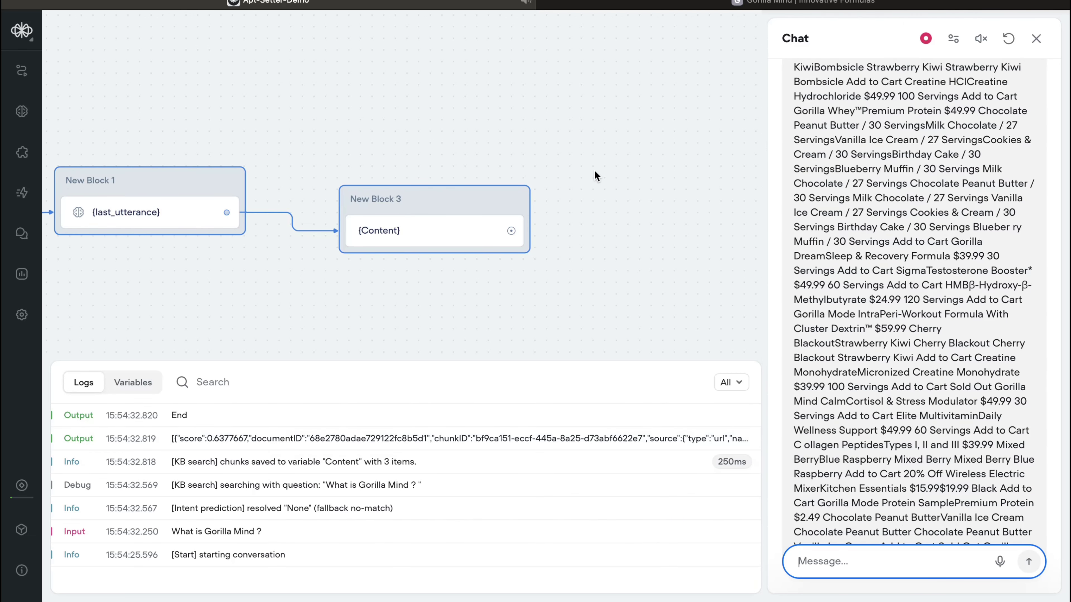
{"action": "left_click", "coordinate": [1036, 39]}
{"action": "scroll", "coordinate": [588, 270], "scroll_direction": "left", "scroll_amount": 10}
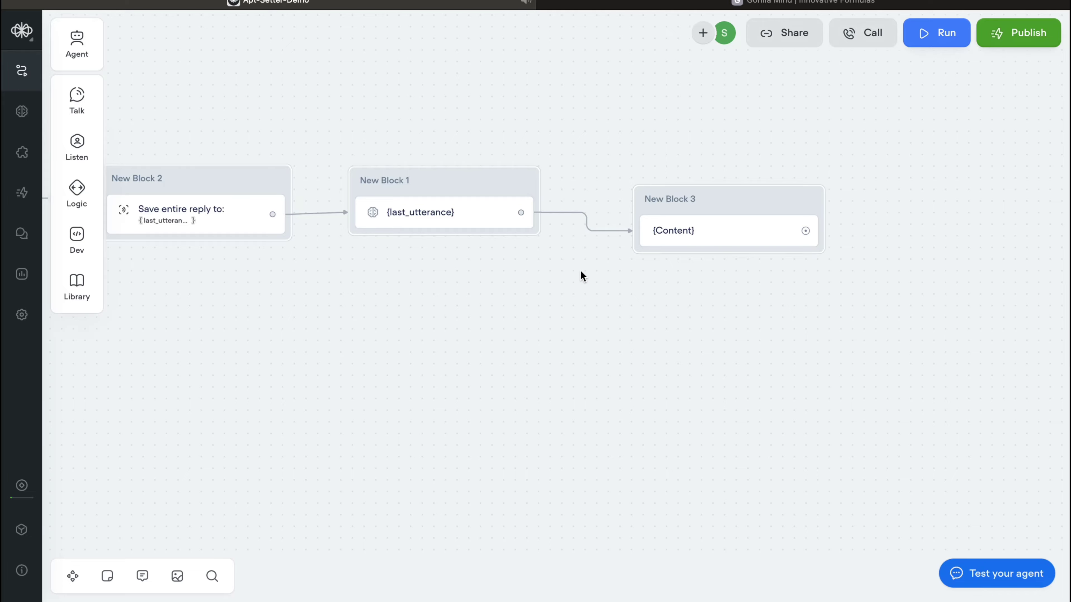
{"action": "scroll", "coordinate": [576, 269], "scroll_direction": "left", "scroll_amount": 5}
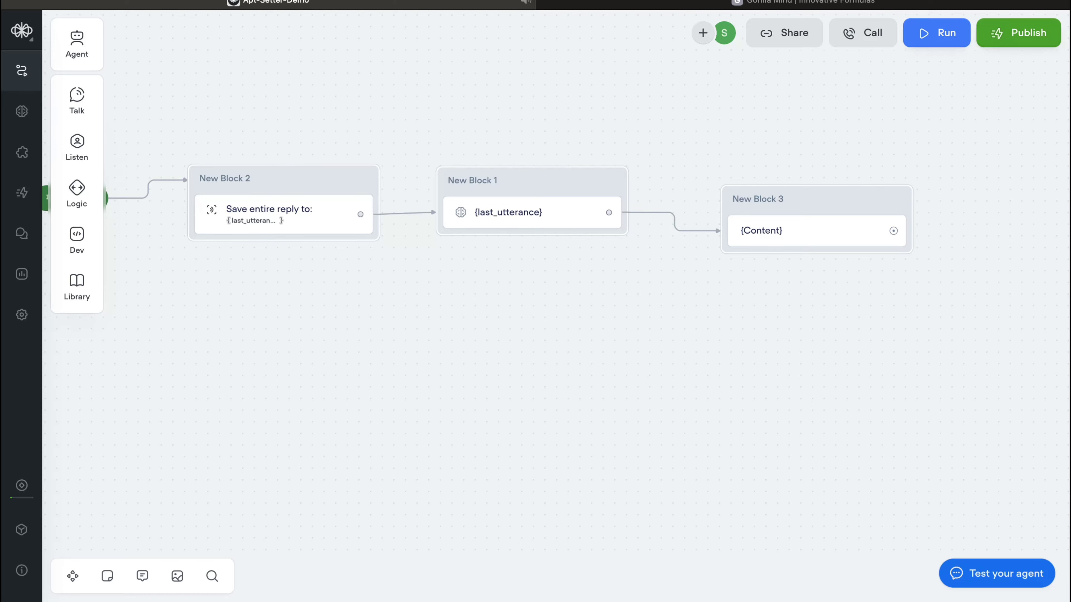
Step: Compare the Gorilla Mind home page, from its banner down to the footer, with the agent's flow in Voiceflow
{"action": "key", "text": "ctrl+Tab"}
{"action": "scroll", "coordinate": [830, 365], "scroll_direction": "up", "scroll_amount": 3}
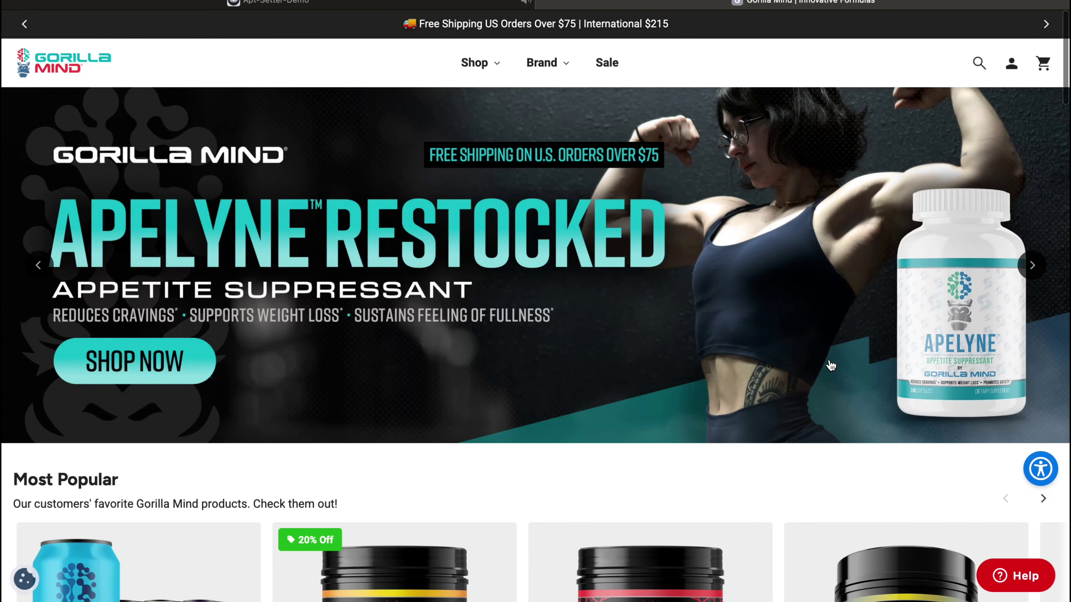
{"action": "scroll", "coordinate": [644, 280], "scroll_direction": "down", "scroll_amount": 15}
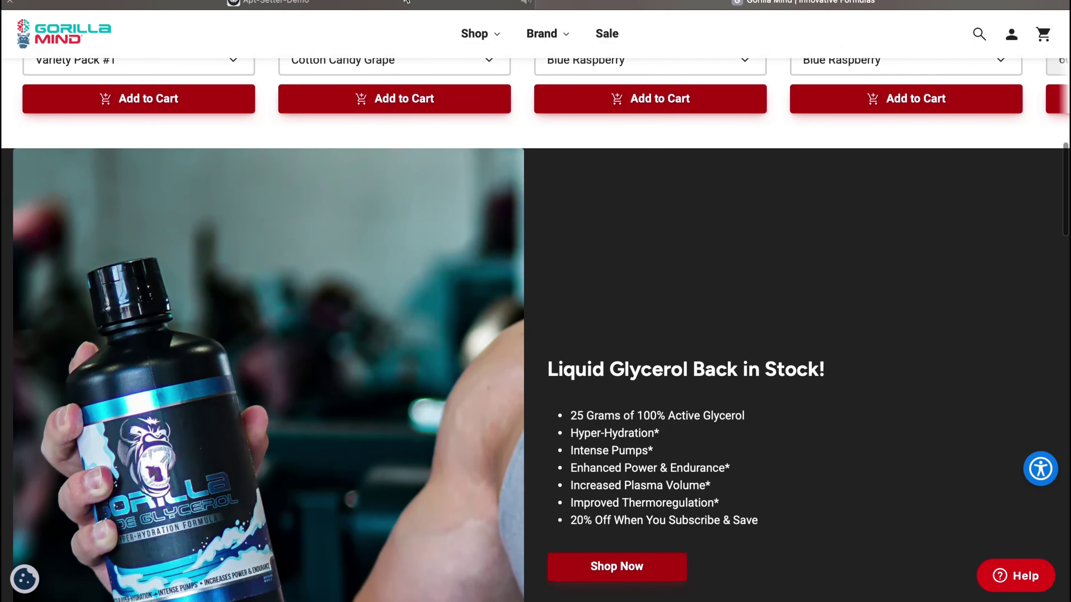
{"action": "key", "text": "ctrl+Tab"}
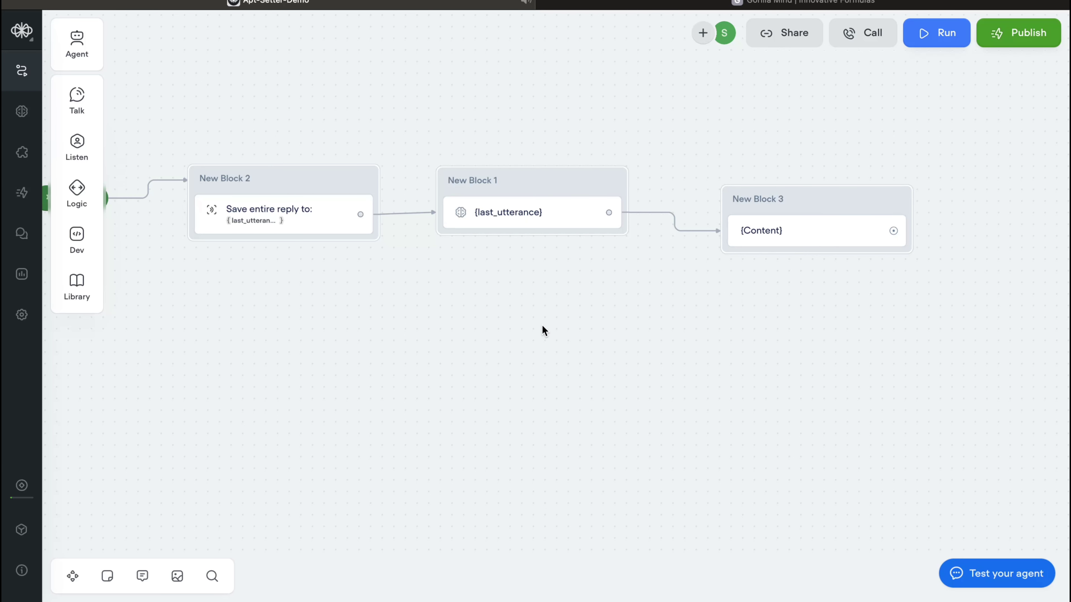
{"action": "scroll", "coordinate": [569, 339], "scroll_direction": "right", "scroll_amount": 3}
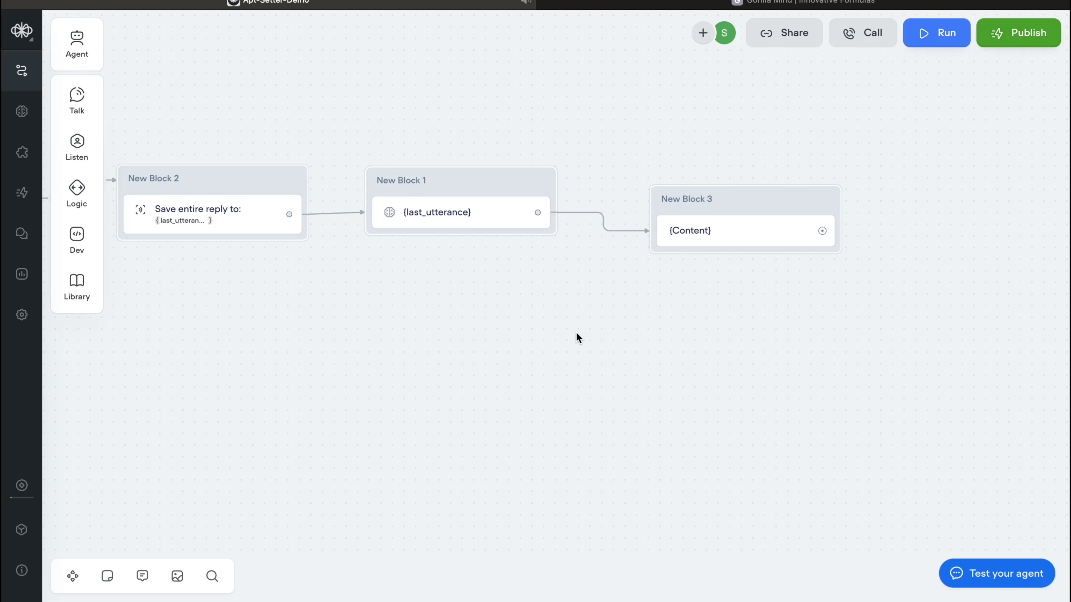
{"action": "scroll", "coordinate": [576, 333], "scroll_direction": "left", "scroll_amount": 6}
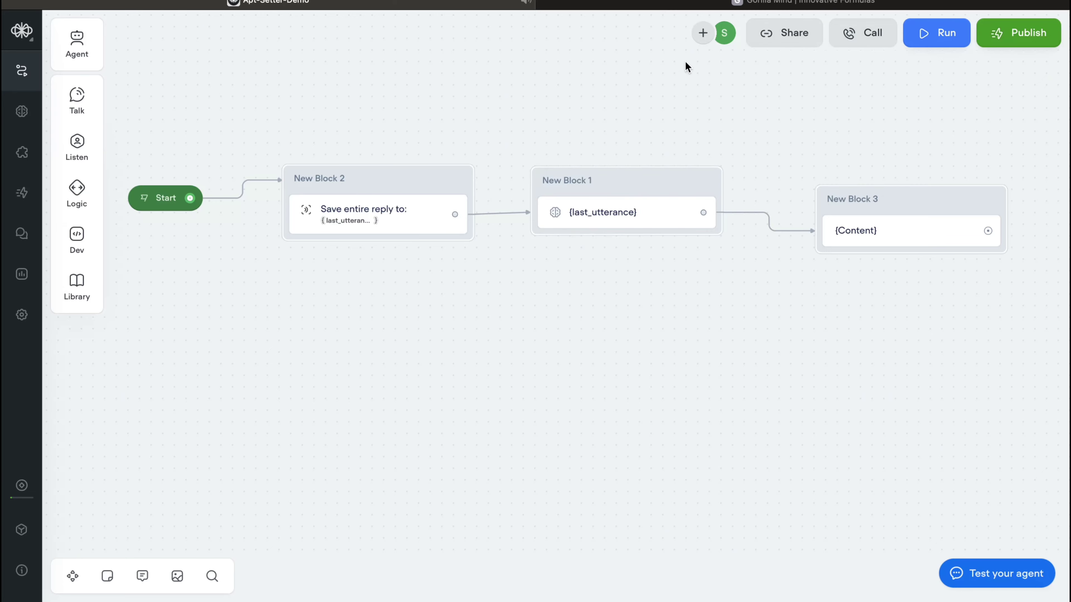
{"action": "left_click", "coordinate": [690, 5]}
{"action": "scroll", "coordinate": [489, 355], "scroll_direction": "up", "scroll_amount": 15}
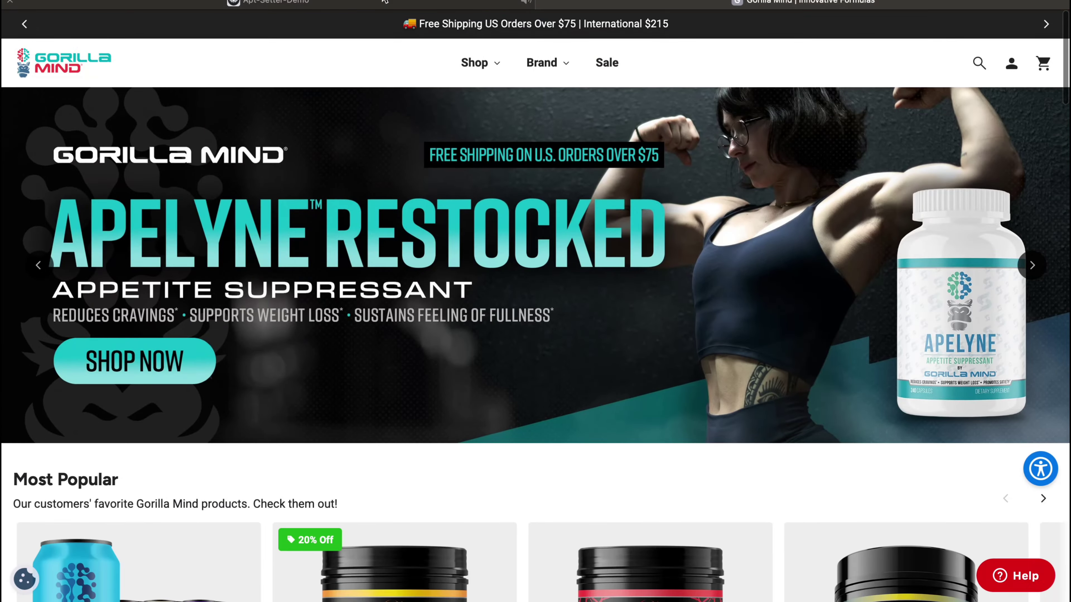
{"action": "key", "text": "ctrl+shift+Tab"}
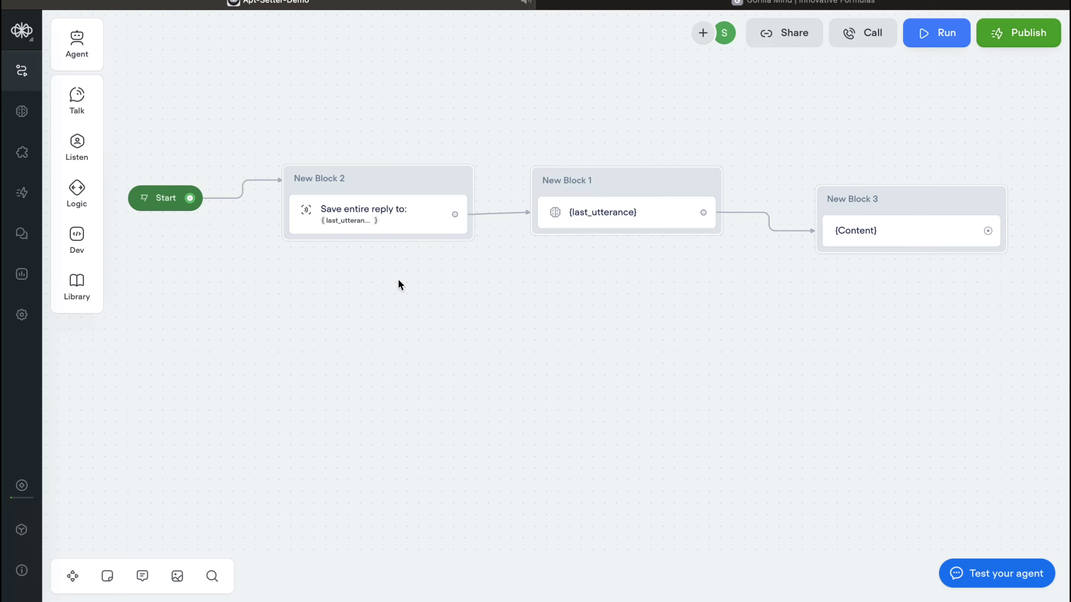
{"action": "left_click", "coordinate": [772, 5]}
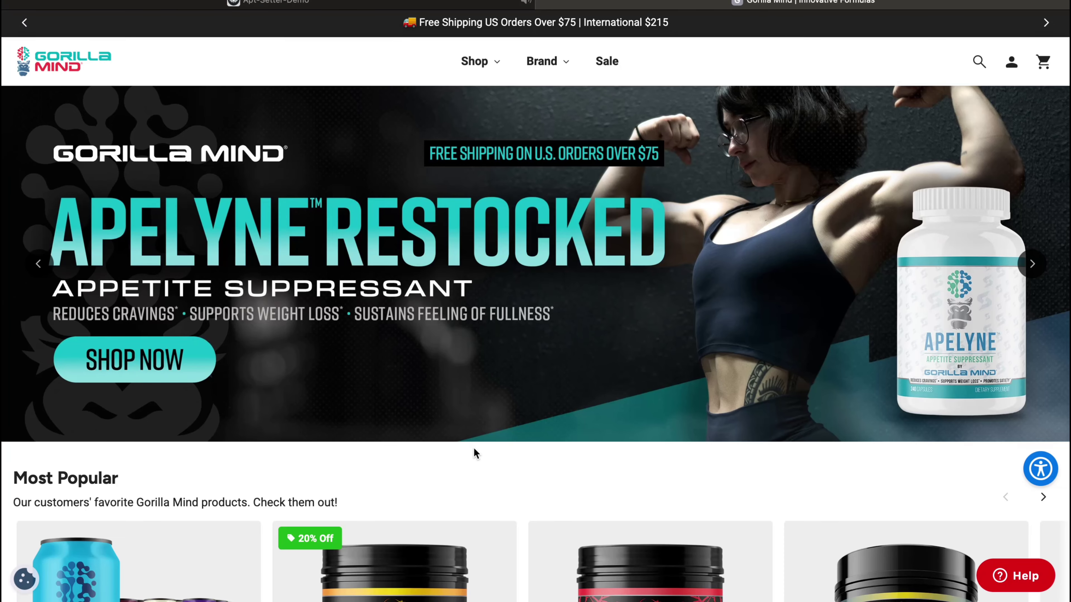
{"action": "scroll", "coordinate": [474, 447], "scroll_direction": "down", "scroll_amount": 10}
{"action": "scroll", "coordinate": [486, 474], "scroll_direction": "down", "scroll_amount": 10}
{"action": "scroll", "coordinate": [480, 478], "scroll_direction": "up", "scroll_amount": 15}
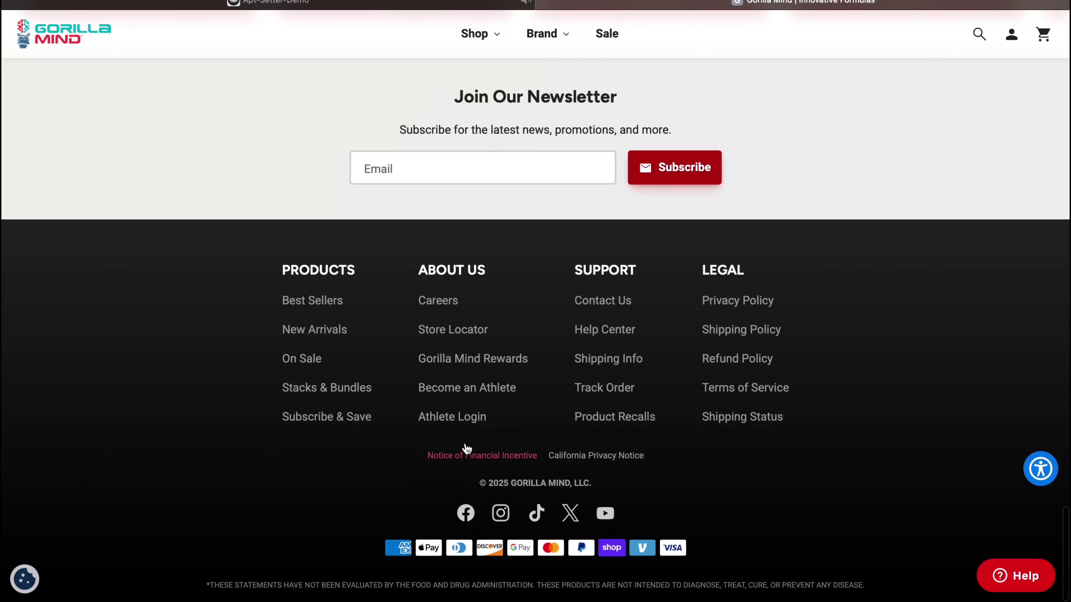
{"action": "scroll", "coordinate": [417, 82], "scroll_direction": "up", "scroll_amount": 5}
Step: Switch to Voiceflow and delete the three connected blocks after Start from the canvas
{"action": "left_click", "coordinate": [438, 4]}
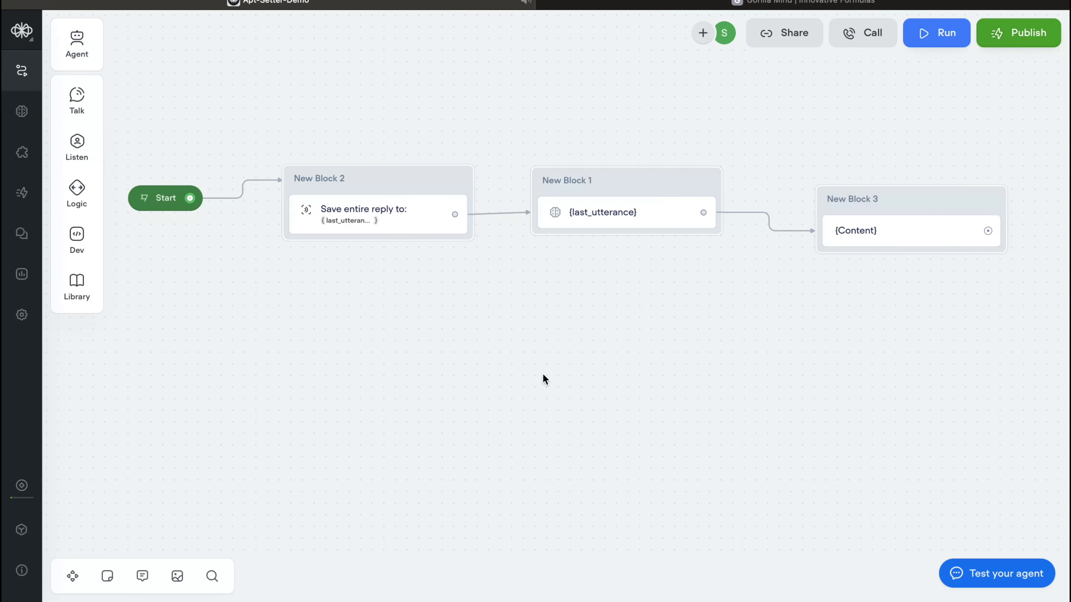
{"action": "left_click_drag", "start_coordinate": [365, 139], "coordinate": [1059, 315]}
{"action": "key", "text": "Delete"}
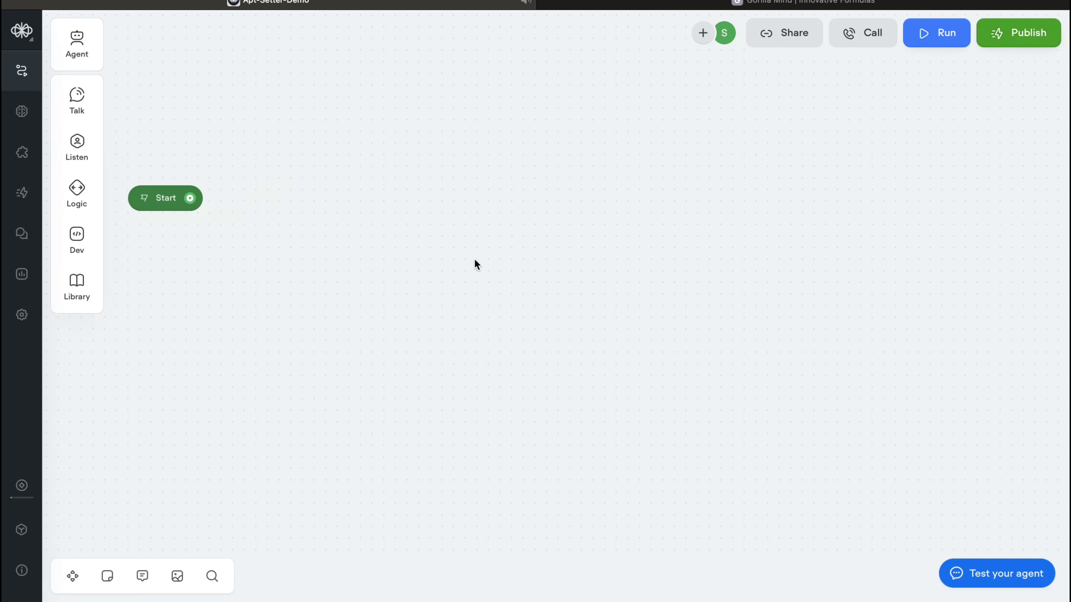
Step: Add a Message block connected to Start and begin editing its empty agent message
{"action": "left_click_drag", "start_coordinate": [200, 201], "coordinate": [497, 148]}
{"action": "mouse_move", "coordinate": [521, 194]}
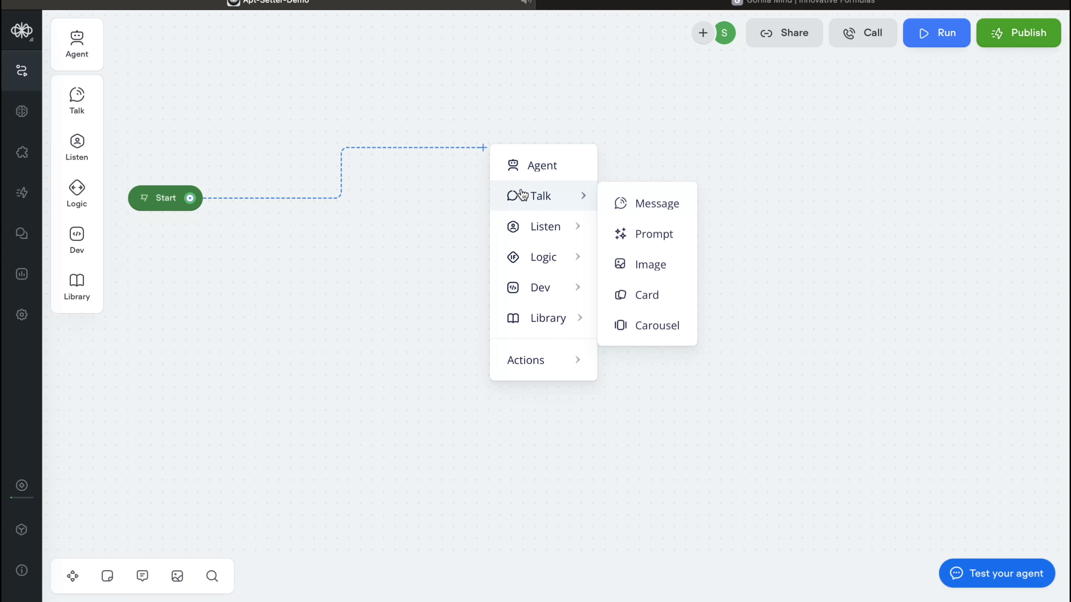
{"action": "left_click", "coordinate": [630, 204]}
{"action": "left_click", "coordinate": [872, 115]}
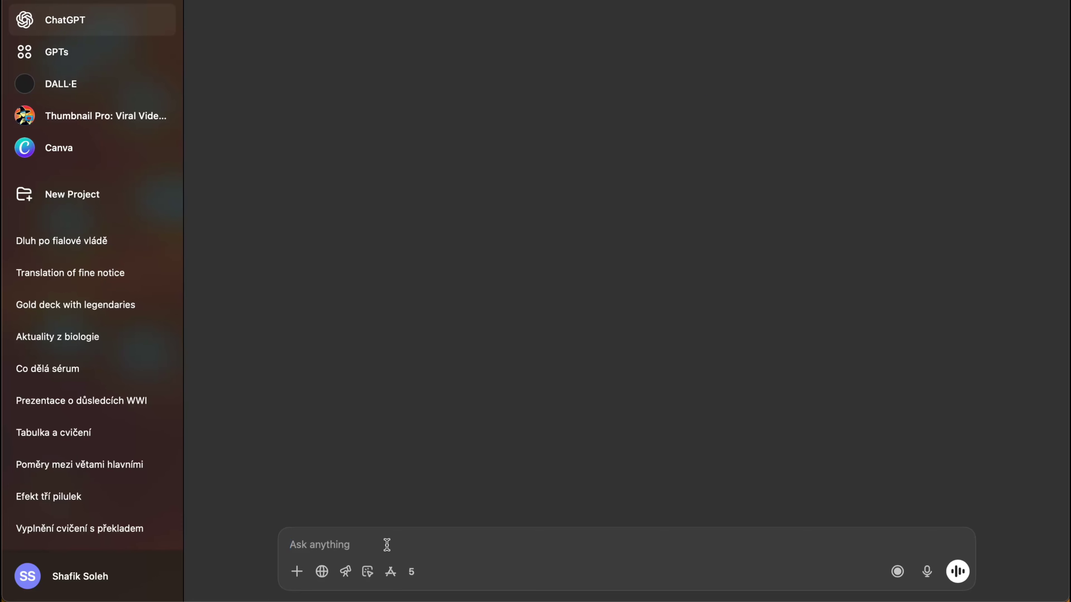
{"action": "type", "text": "Creat"}
{"action": "type", "text": "blok for a shop"}
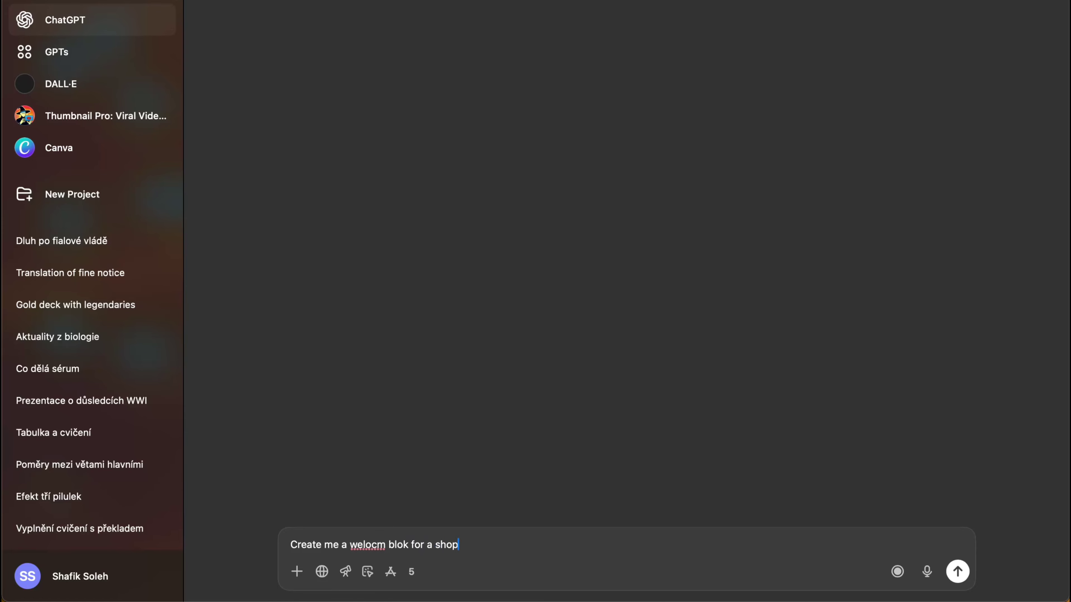
{"action": "type", "text": " named"}
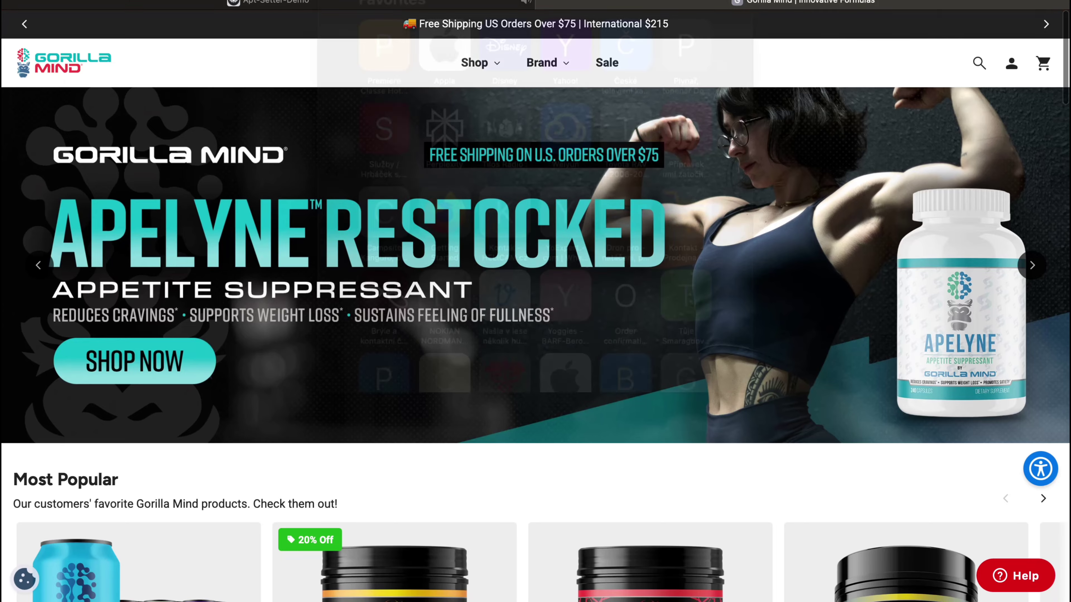
{"action": "key", "text": "super+l"}
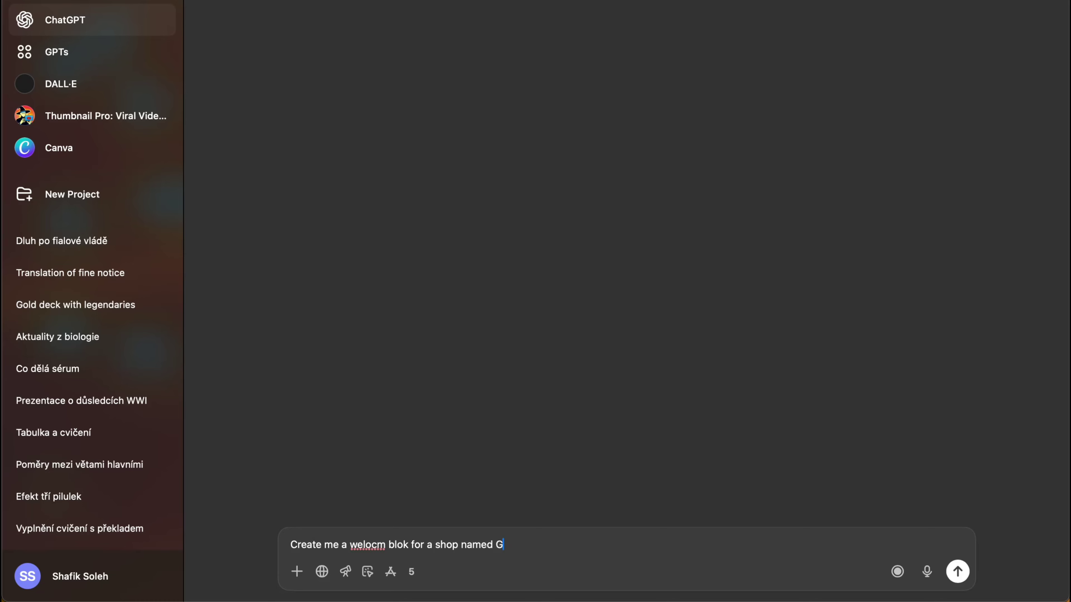
{"action": "key", "text": "BackSpace"}
{"action": "key", "text": "BackSpace"}
{"action": "key", "text": "BackSpace"}
{"action": "type", "text": ":"}
{"action": "type", "text": "https://gorillamind.com/"}
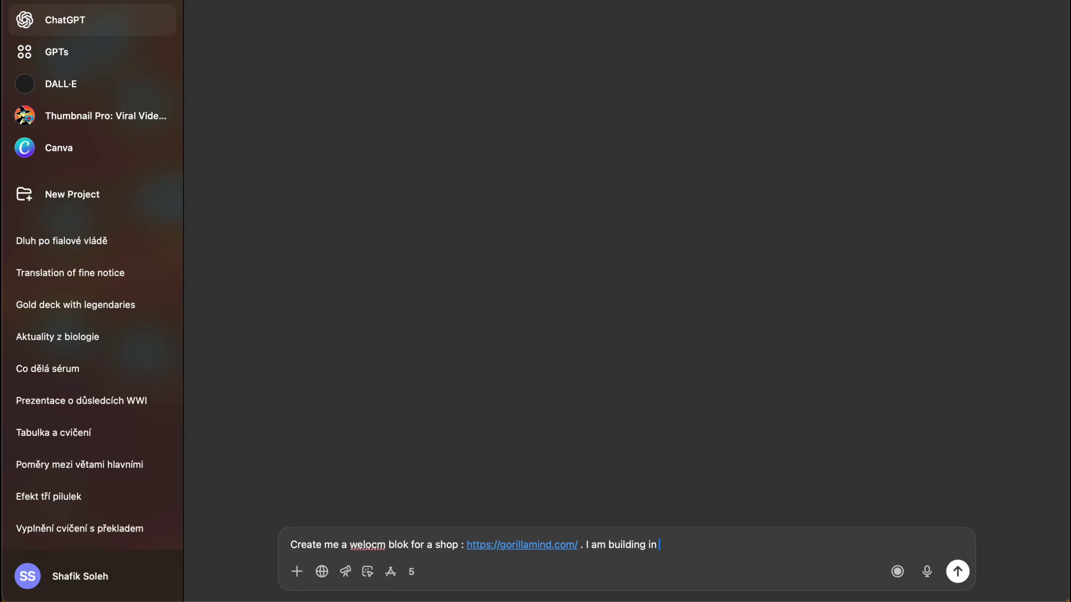
{"action": "type", "text": "e flow so make it short an"}
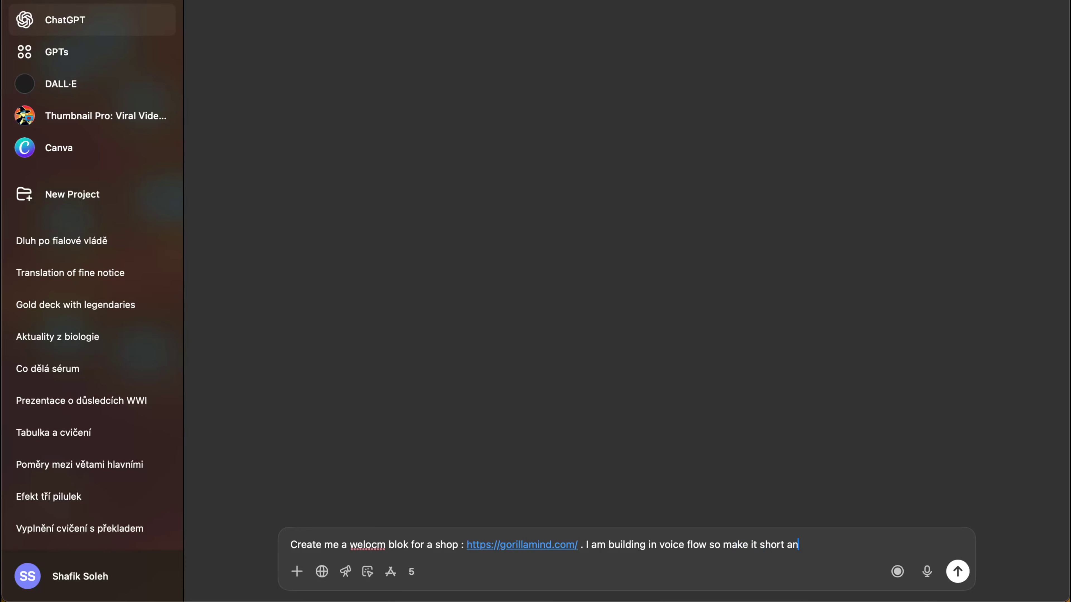
{"action": "type", "text": "formated."}
{"action": "key", "text": "Return"}
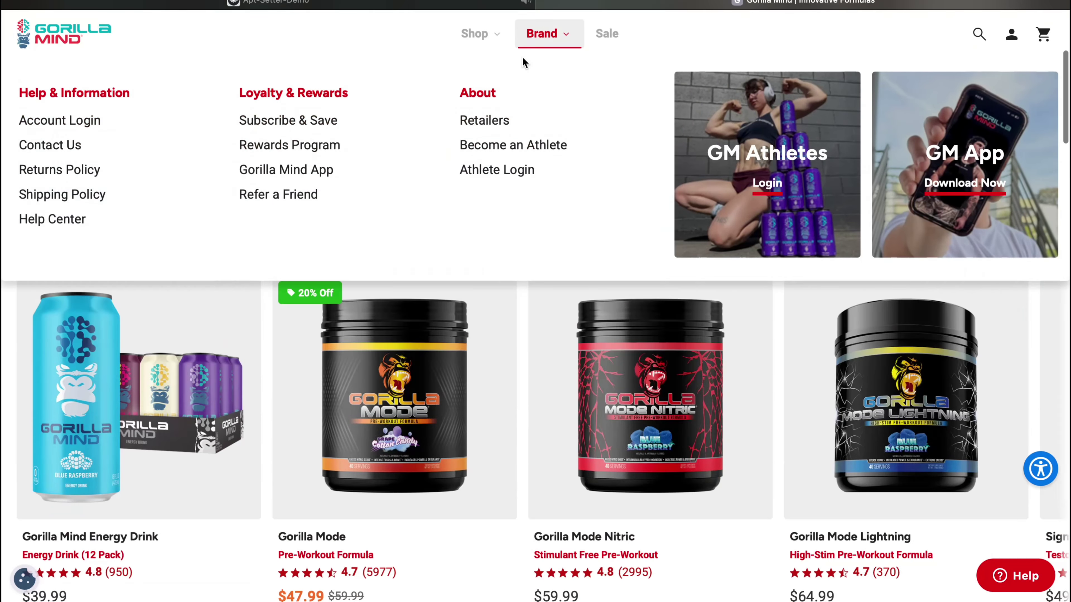
Step: Look over the Gorilla Mind home page, and switch to Voiceflow to open the empty message in the block after Start
{"action": "scroll", "coordinate": [535, 295], "scroll_direction": "down", "scroll_amount": 10}
{"action": "left_click", "coordinate": [442, 5]}
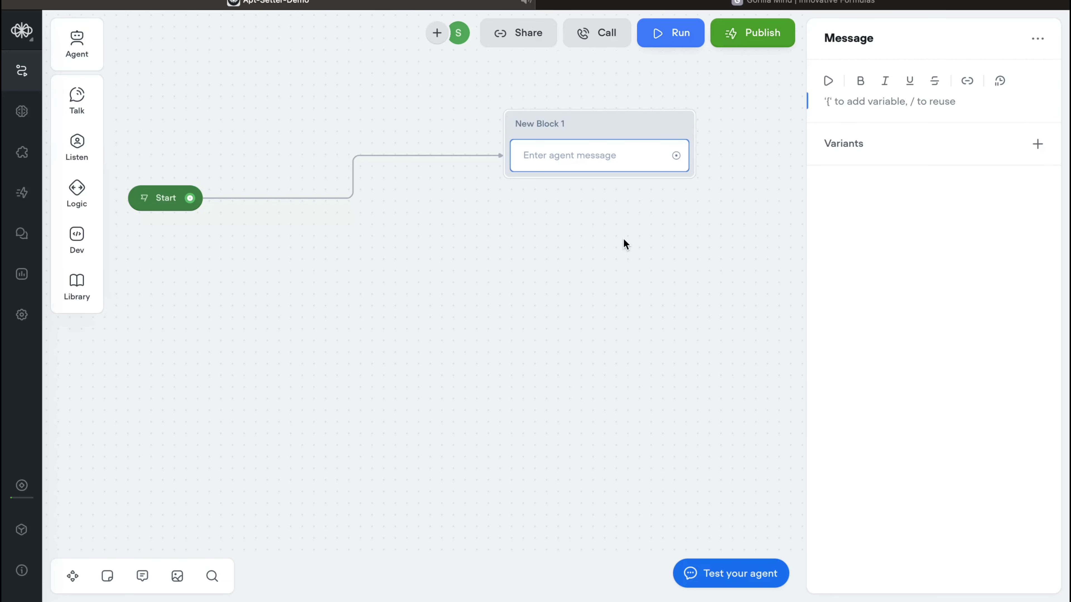
{"action": "key", "text": "super+Tab"}
{"action": "key", "text": "ctrl+Left"}
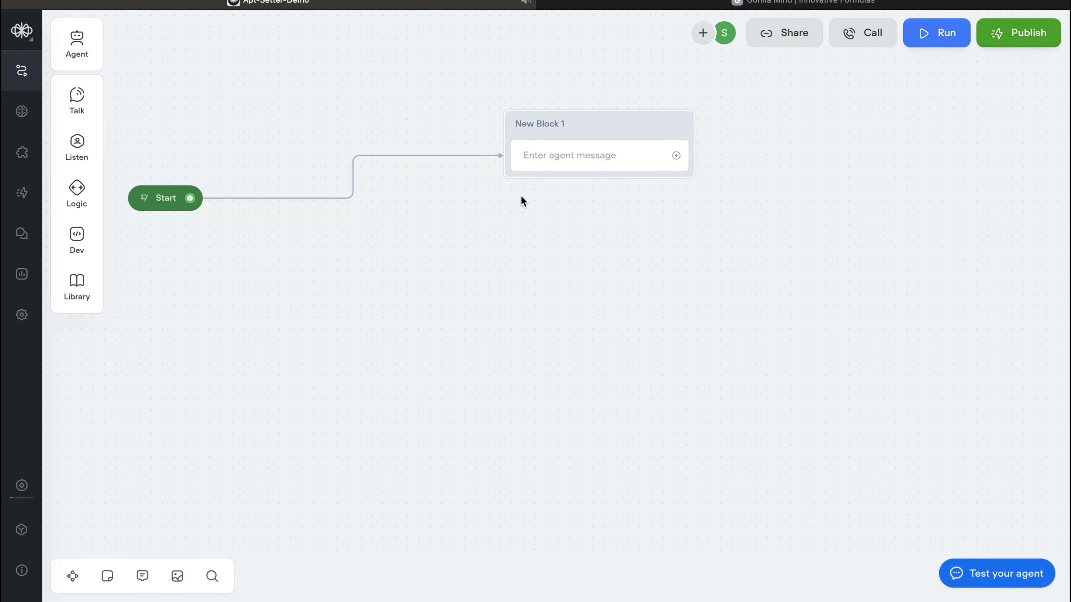
{"action": "left_click", "coordinate": [560, 160]}
Step: Switch to ChatGPT and examine Option A's welcome message, {{name}} placeholder and buttons against the empty message block in Voiceflow
{"action": "key", "text": "ctrl+Right"}
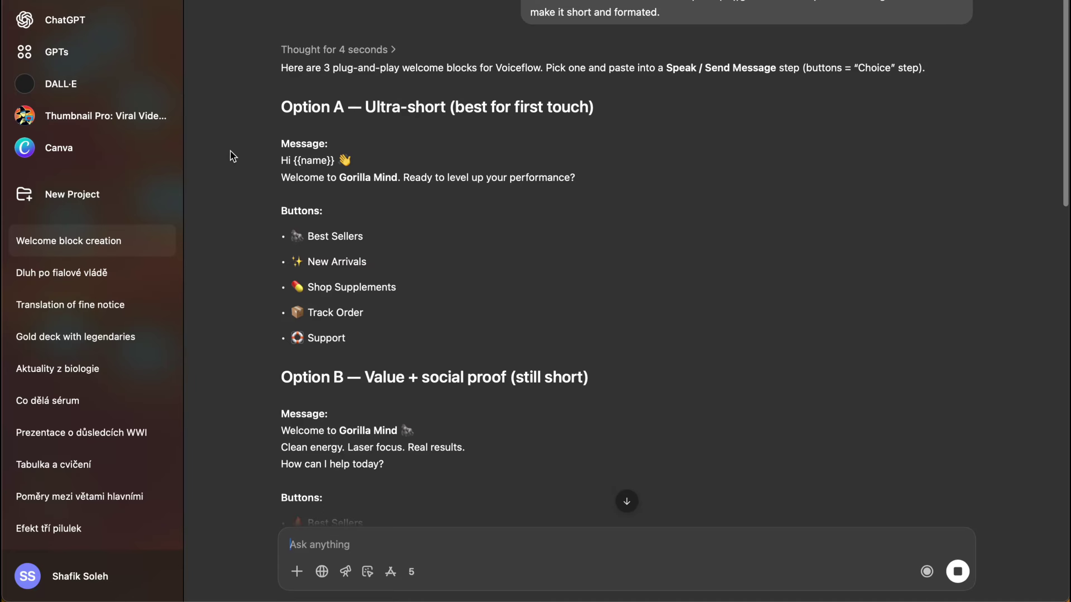
{"action": "left_click_drag", "start_coordinate": [285, 152], "coordinate": [529, 179]}
{"action": "left_click", "coordinate": [356, 187]}
{"action": "left_click_drag", "start_coordinate": [294, 159], "coordinate": [328, 178]}
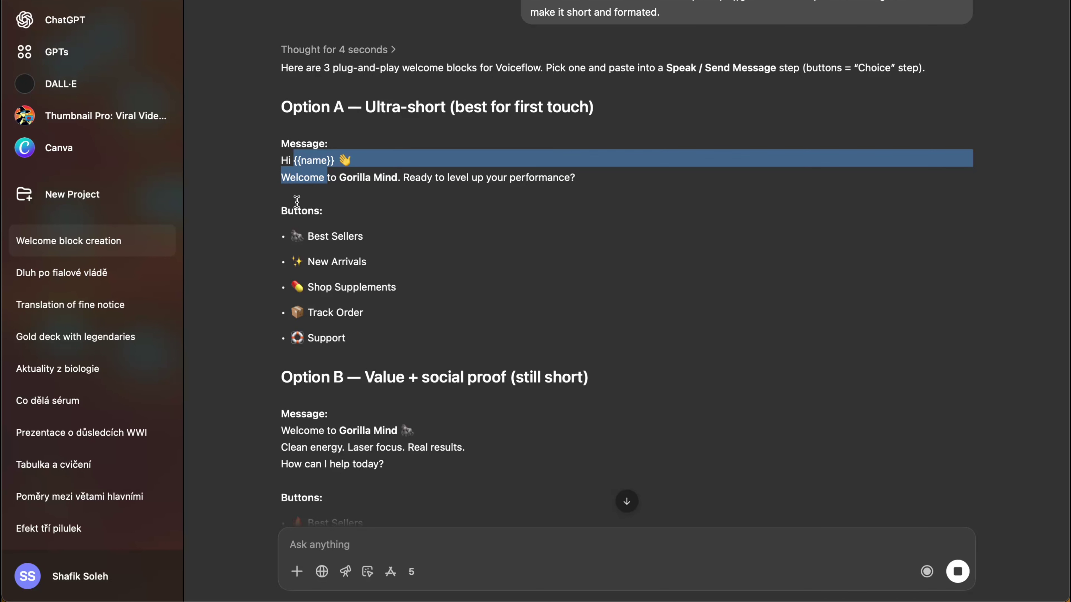
{"action": "left_click", "coordinate": [327, 313]}
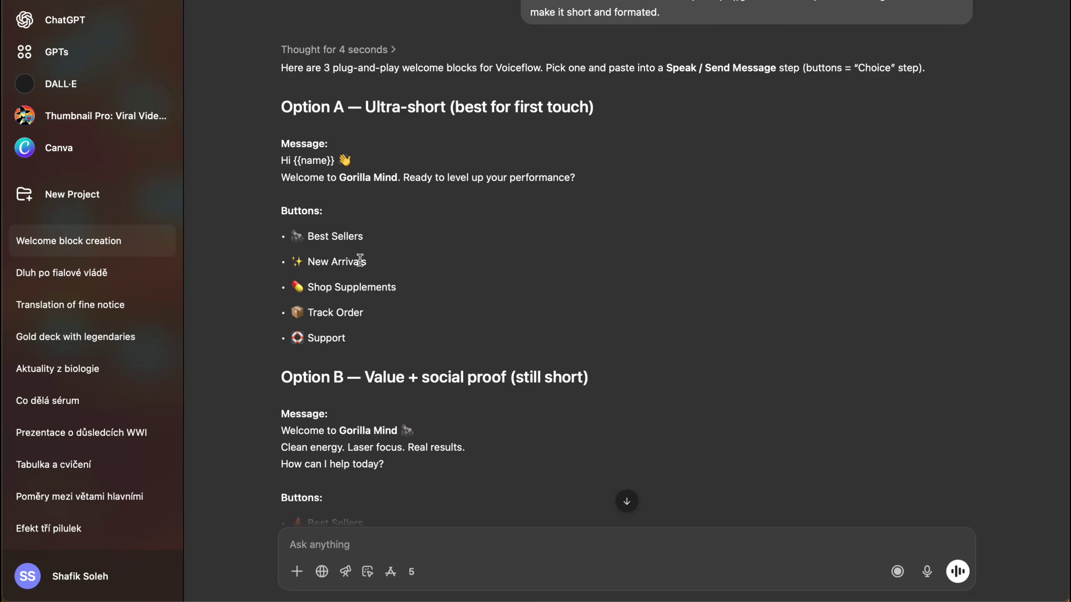
{"action": "key", "text": "super+Tab"}
{"action": "scroll", "coordinate": [440, 258], "scroll_direction": "up", "scroll_amount": 3}
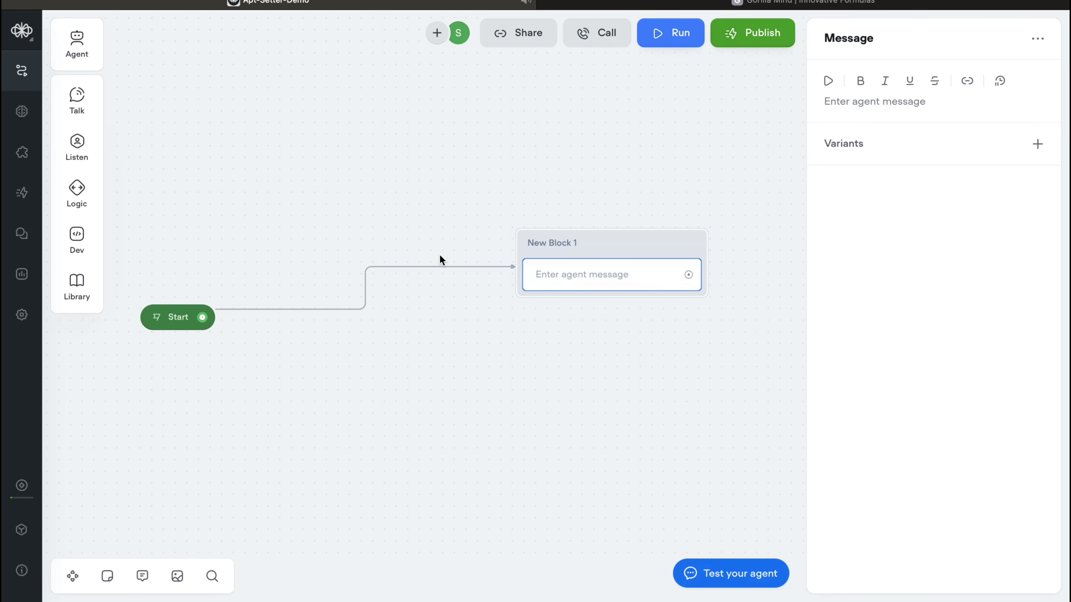
{"action": "scroll", "coordinate": [443, 258], "scroll_direction": "left", "scroll_amount": 3}
{"action": "scroll", "coordinate": [460, 266], "scroll_direction": "right", "scroll_amount": 3}
{"action": "key", "text": "super+Tab"}
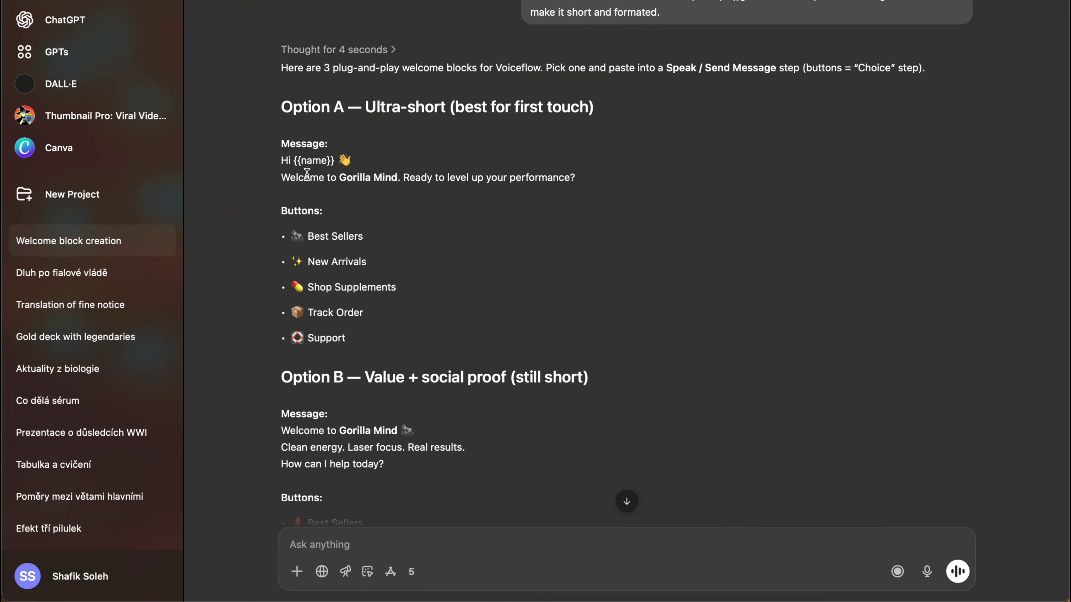
{"action": "left_click_drag", "start_coordinate": [300, 161], "coordinate": [341, 161]}
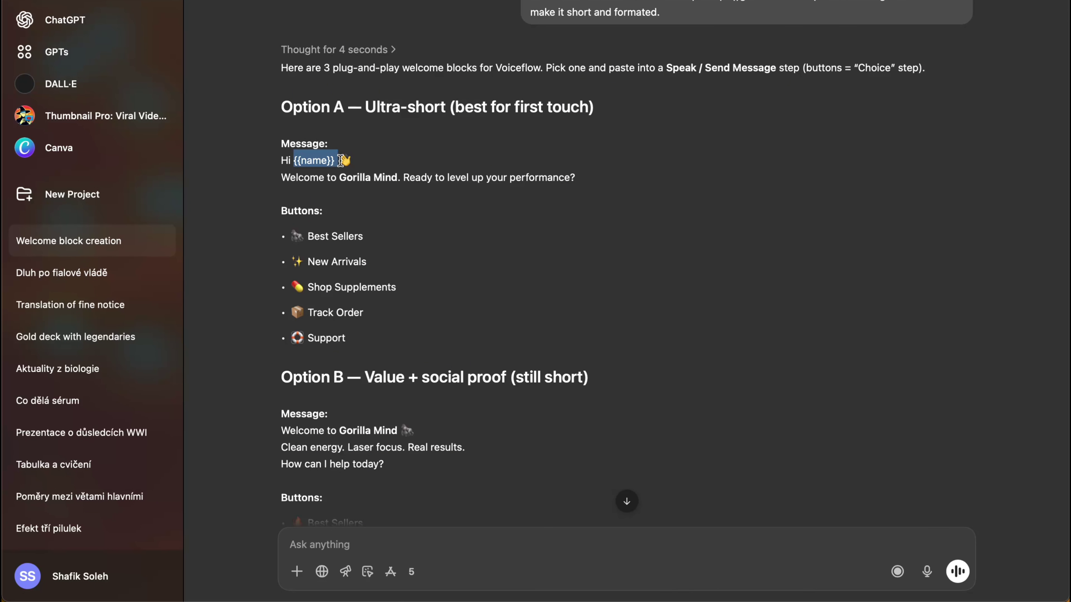
{"action": "key", "text": "super+Tab"}
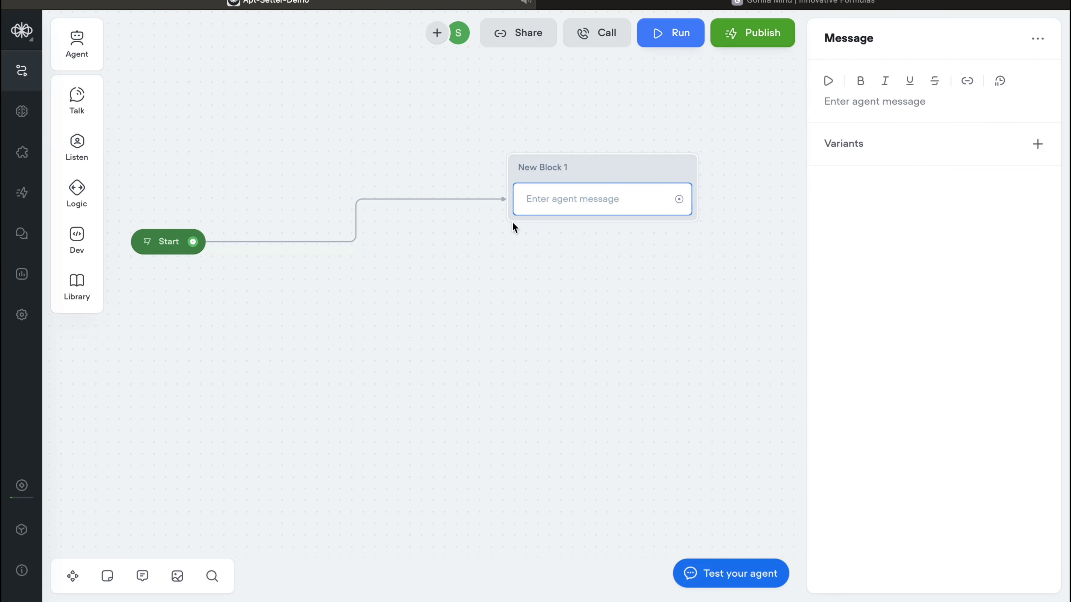
{"action": "left_click", "coordinate": [513, 228]}
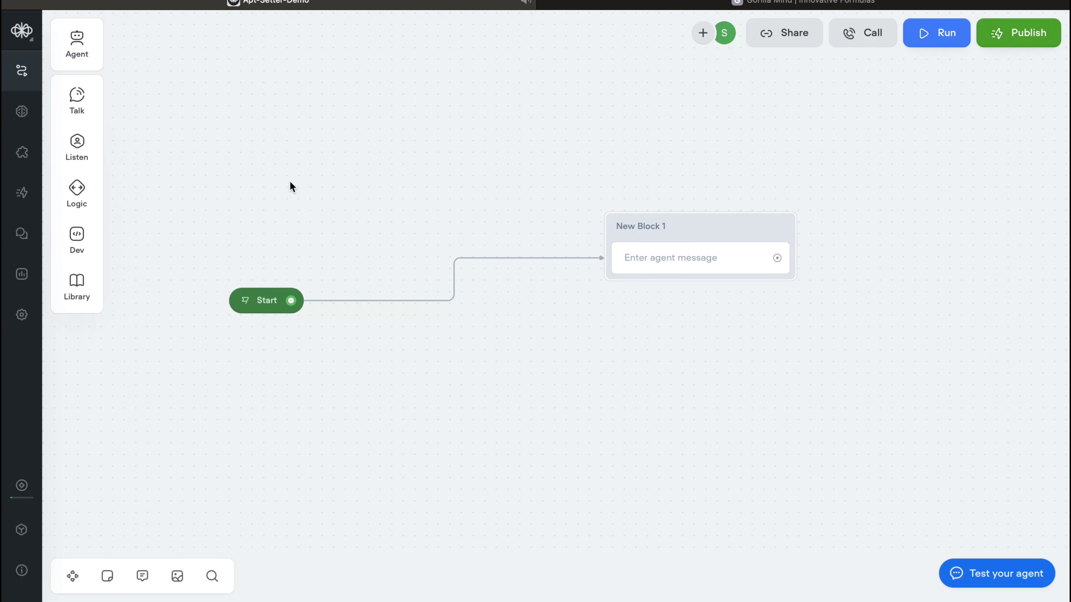
Step: Copy "Welcome to Gorilla Mind. Ready to level up your performance?" from ChatGPT's Option A into the empty agent message in Voiceflow
{"action": "key", "text": "super+Tab"}
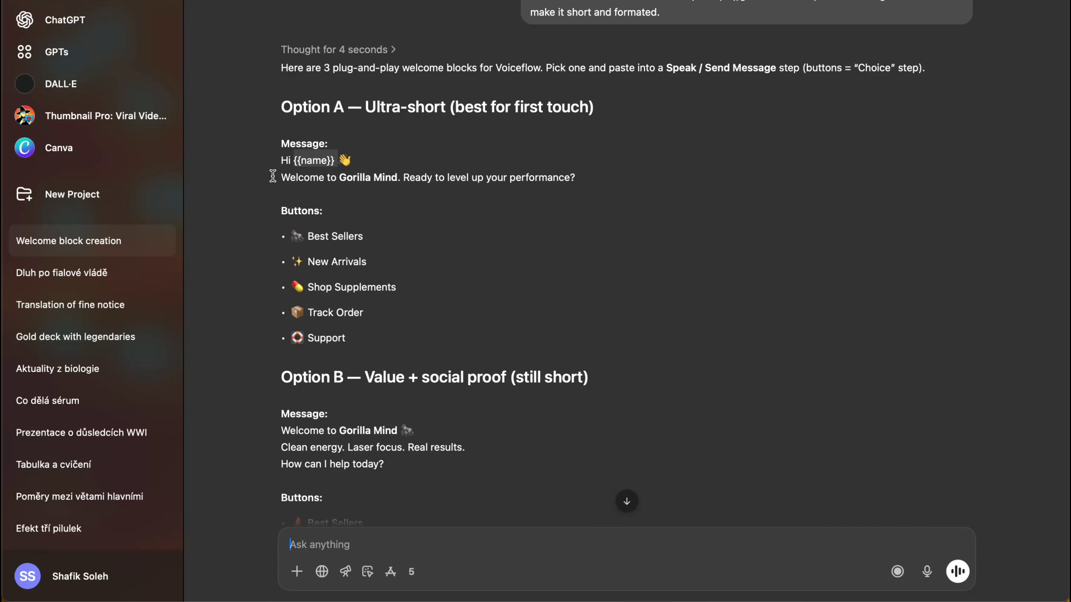
{"action": "left_click_drag", "start_coordinate": [287, 178], "coordinate": [601, 178]}
{"action": "key", "text": "super+c"}
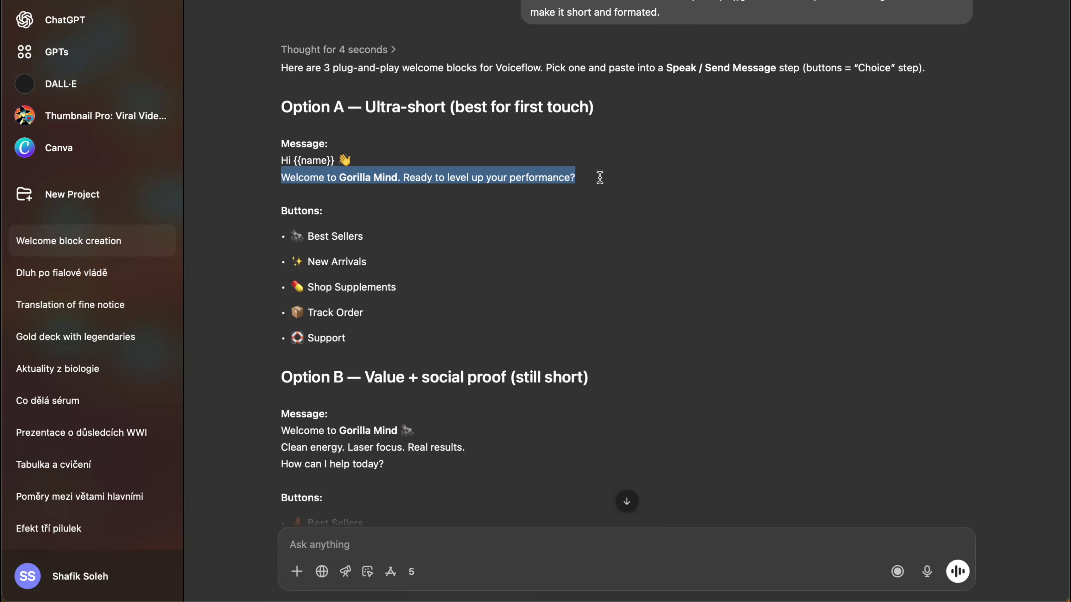
{"action": "key", "text": "super+Tab"}
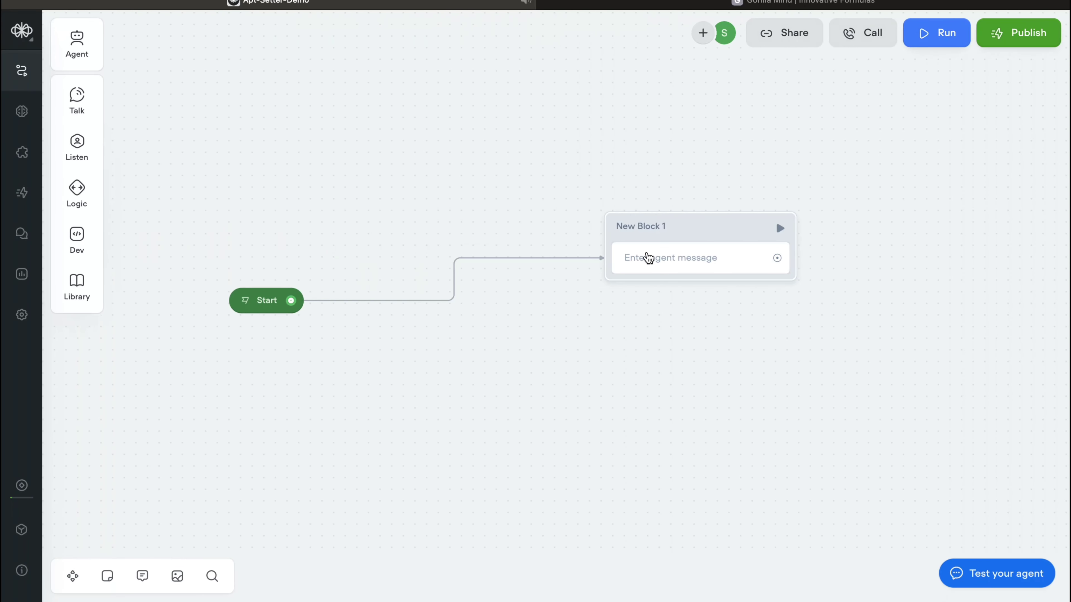
{"action": "left_click", "coordinate": [645, 256]}
{"action": "left_click", "coordinate": [853, 103]}
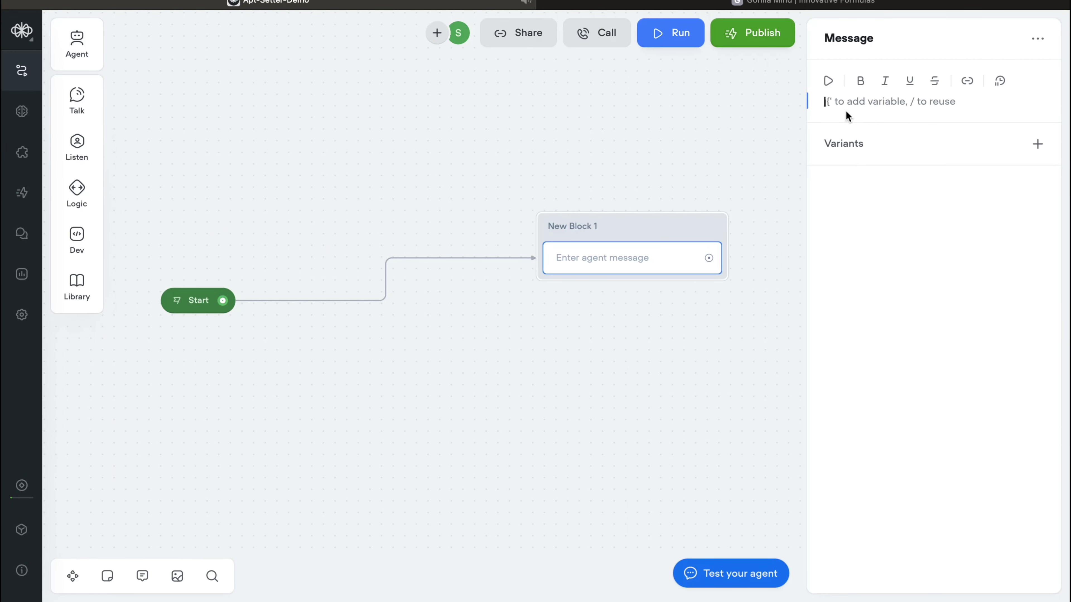
{"action": "key", "text": "super"}
{"action": "key", "text": "super"}
{"action": "left_click", "coordinate": [505, 211]}
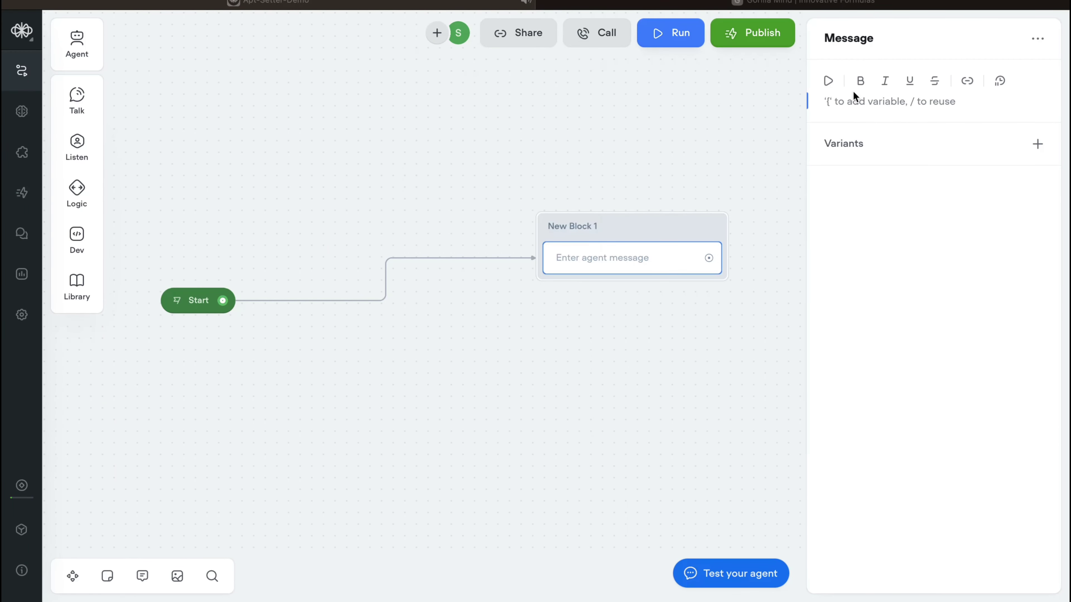
{"action": "key", "text": "super+v"}
{"action": "left_click", "coordinate": [659, 156]}
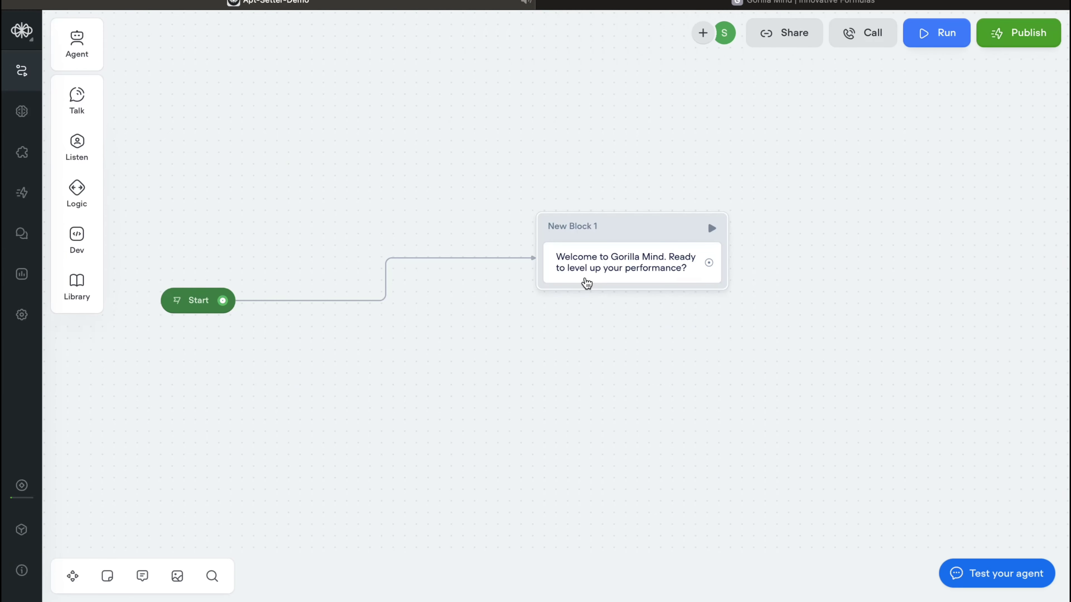
Step: Make "Gorilla Mind" bold in the welcome message of the block after Start
{"action": "scroll", "coordinate": [582, 283], "scroll_direction": "right", "scroll_amount": 3}
{"action": "left_click", "coordinate": [507, 257]}
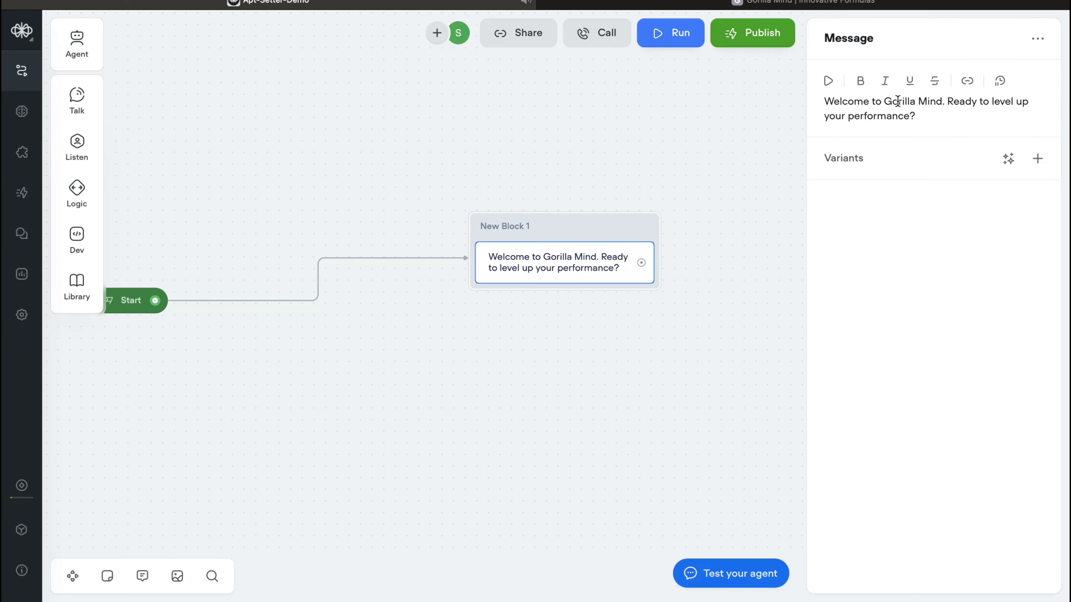
{"action": "left_click_drag", "start_coordinate": [885, 101], "coordinate": [943, 101]}
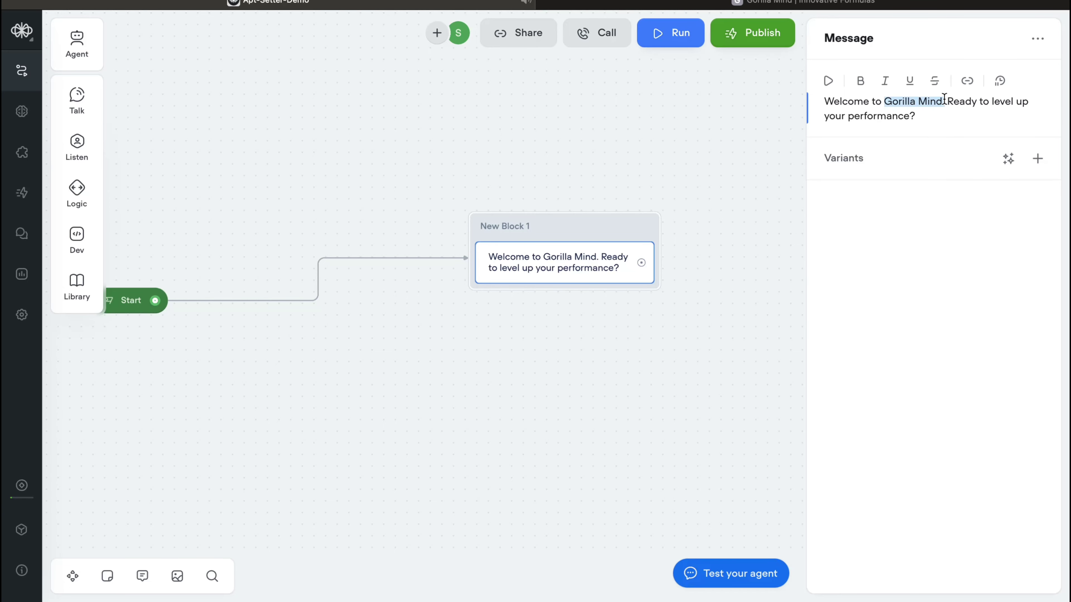
{"action": "left_click", "coordinate": [862, 82]}
{"action": "left_click", "coordinate": [935, 146]}
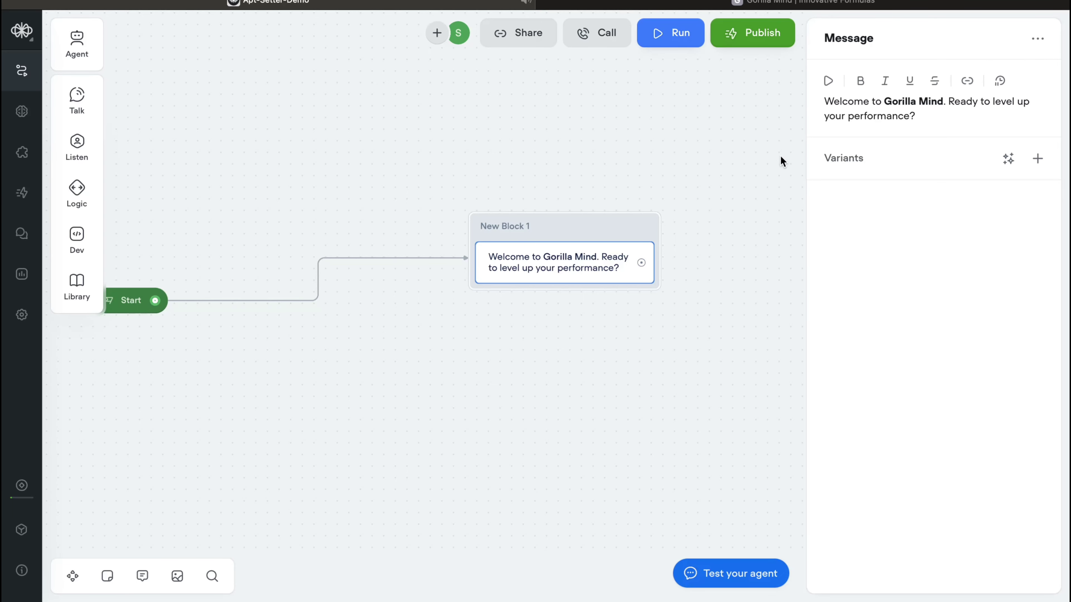
Step: Generate 3 variants of the welcome message with AI
{"action": "scroll", "coordinate": [737, 139], "scroll_direction": "down", "scroll_amount": 2}
{"action": "scroll", "coordinate": [736, 138], "scroll_direction": "left", "scroll_amount": 1}
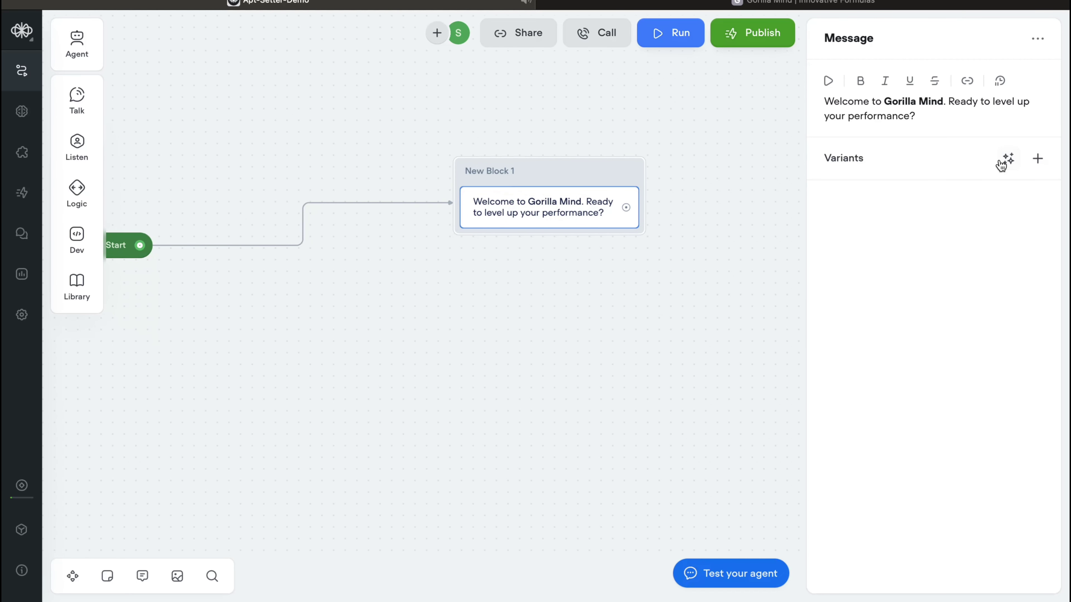
{"action": "left_click", "coordinate": [1006, 160]}
{"action": "left_click", "coordinate": [1002, 164]}
{"action": "left_click", "coordinate": [1006, 159]}
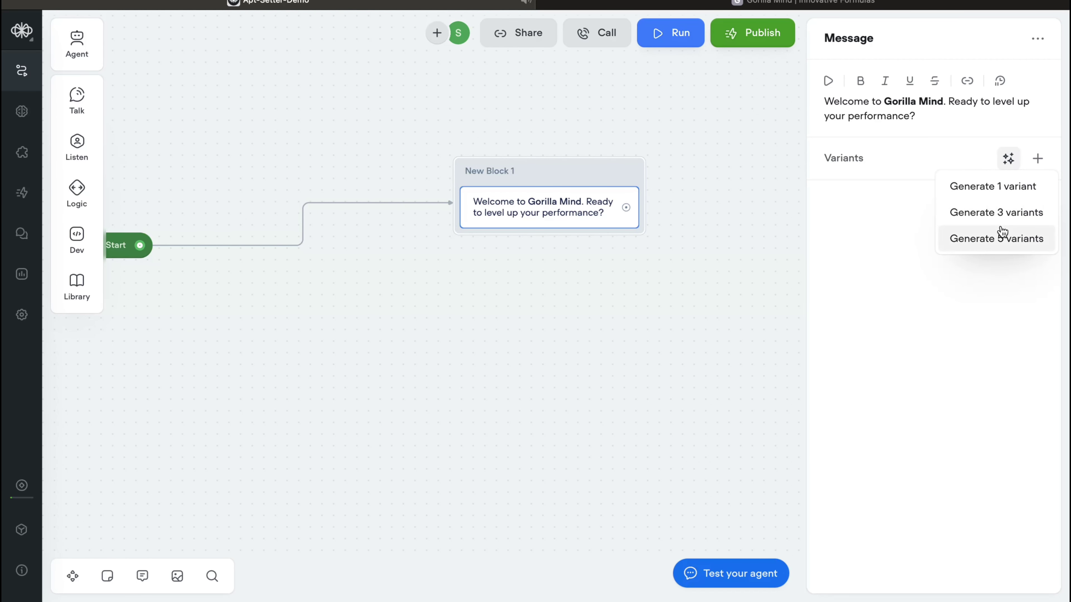
{"action": "left_click", "coordinate": [1005, 225]}
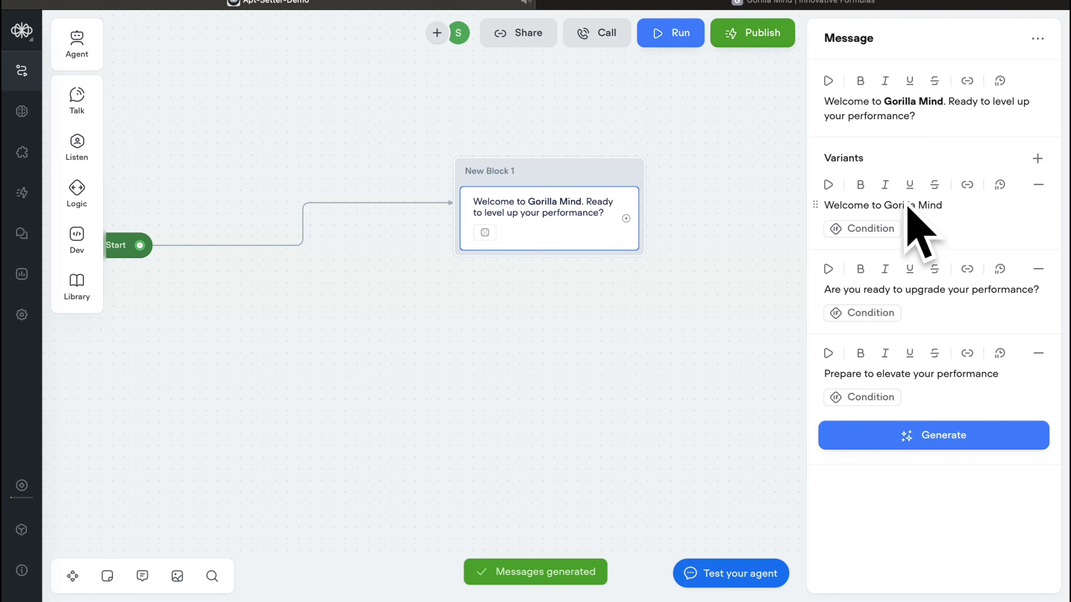
Step: Make "Gorilla Mind" bold in the first variant, "upgrade" in the second and "elevate" in the third
{"action": "left_click_drag", "start_coordinate": [887, 204], "coordinate": [824, 205]}
{"action": "left_click_drag", "start_coordinate": [945, 205], "coordinate": [887, 204]}
{"action": "left_click", "coordinate": [861, 184]}
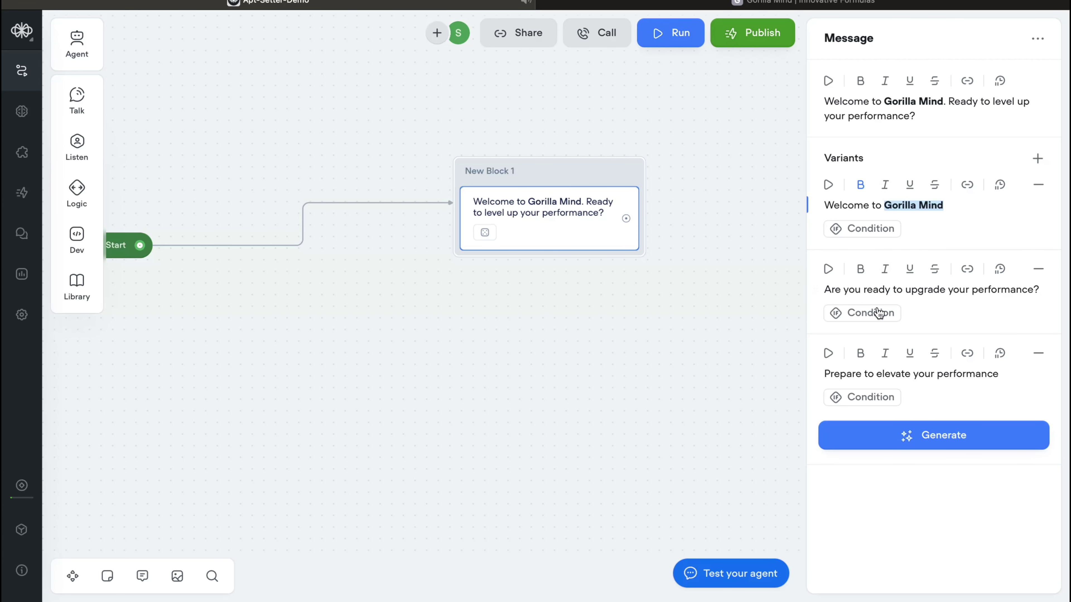
{"action": "left_click_drag", "start_coordinate": [905, 289], "coordinate": [947, 289]}
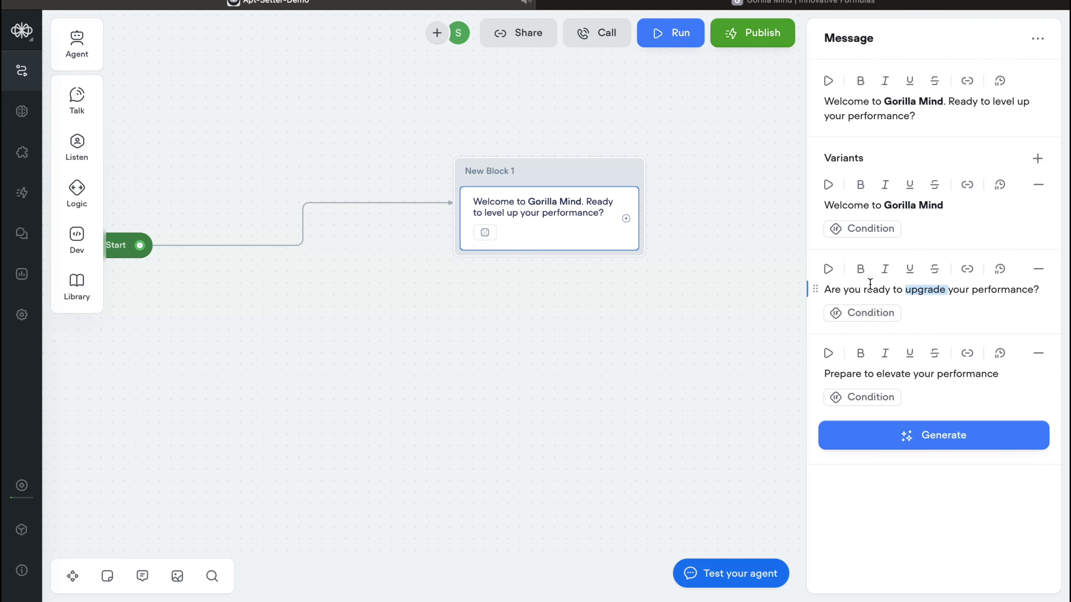
{"action": "left_click", "coordinate": [860, 269]}
{"action": "left_click_drag", "start_coordinate": [937, 373], "coordinate": [981, 374]}
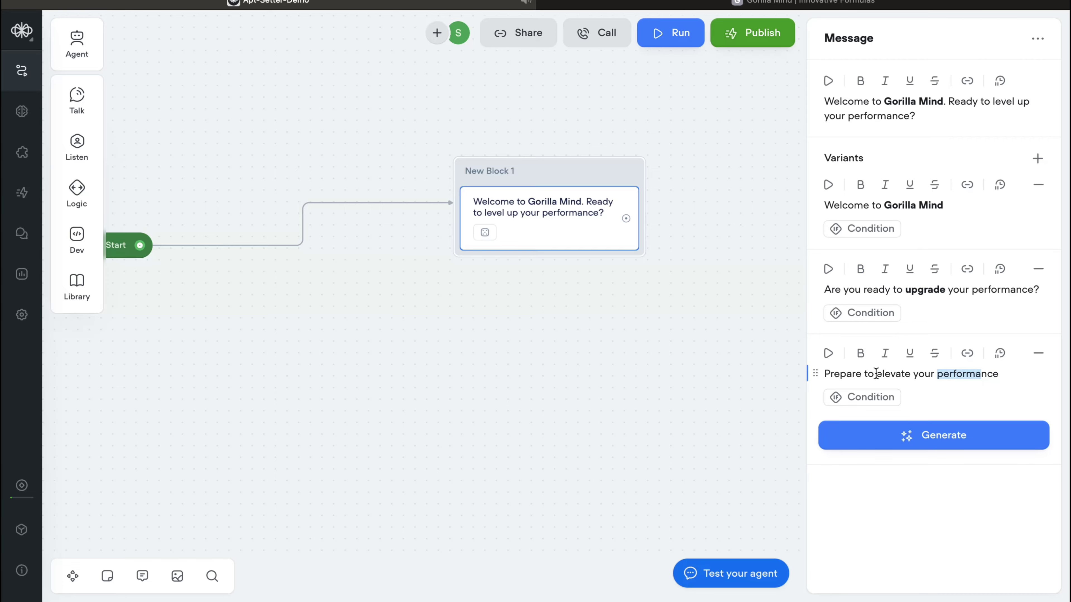
{"action": "left_click_drag", "start_coordinate": [875, 373], "coordinate": [909, 371]}
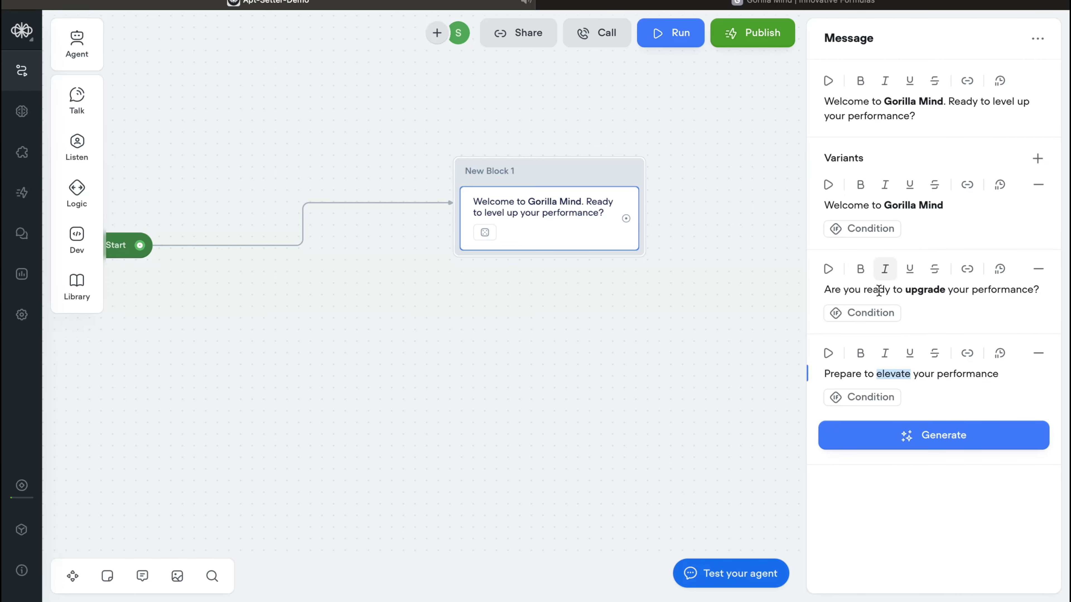
{"action": "left_click", "coordinate": [860, 353]}
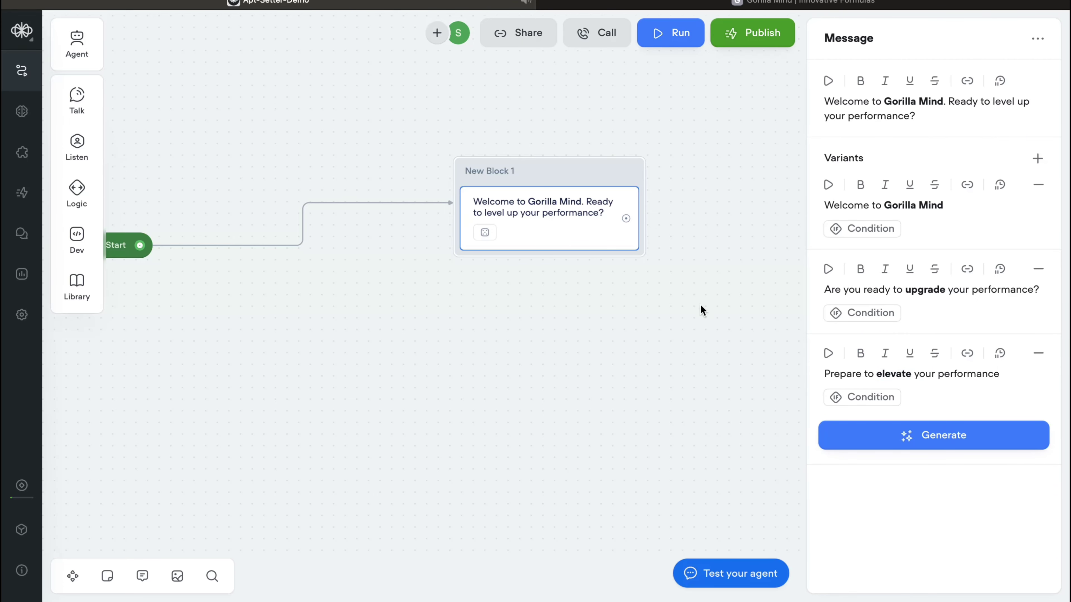
Step: Switch to ChatGPT and review the suggested button labels under Option A and Option B
{"action": "left_click", "coordinate": [634, 287]}
{"action": "key", "text": "super+Tab"}
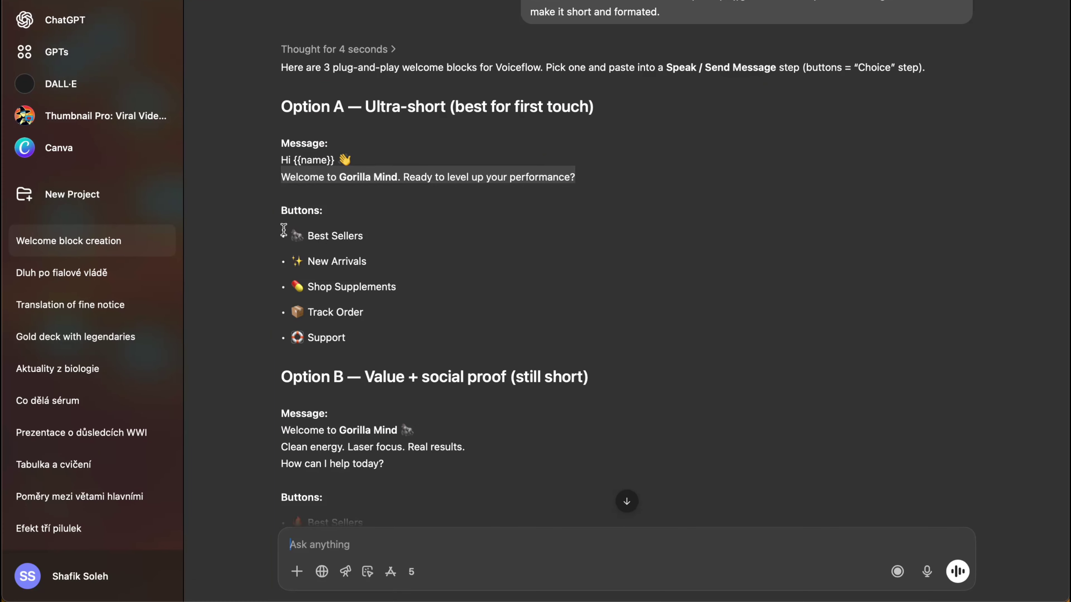
{"action": "left_click_drag", "start_coordinate": [284, 235], "coordinate": [657, 287]}
{"action": "left_click", "coordinate": [348, 298]}
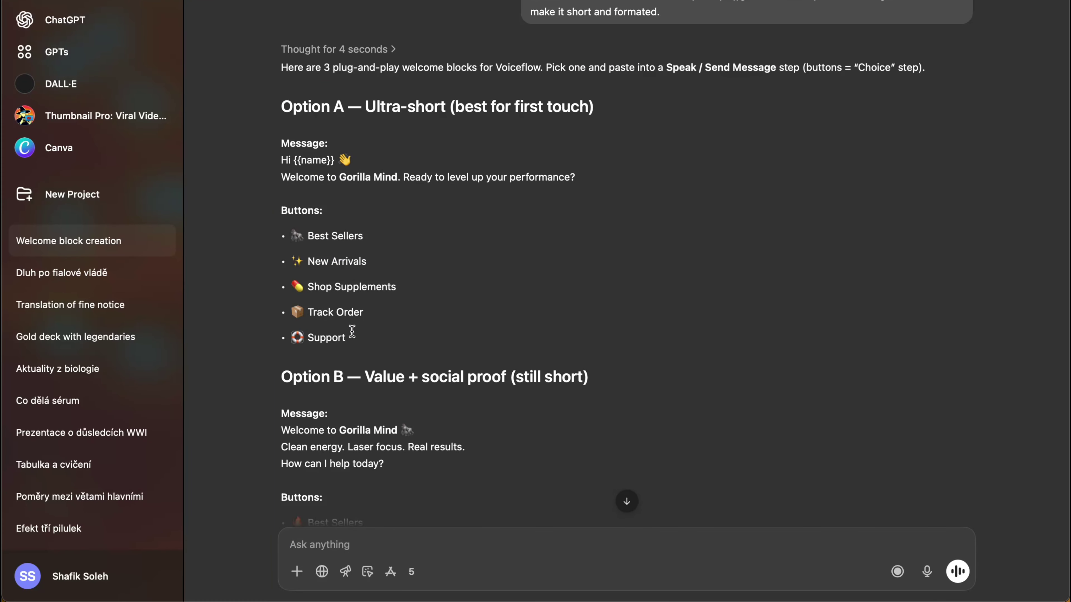
{"action": "scroll", "coordinate": [491, 345], "scroll_direction": "down", "scroll_amount": 4}
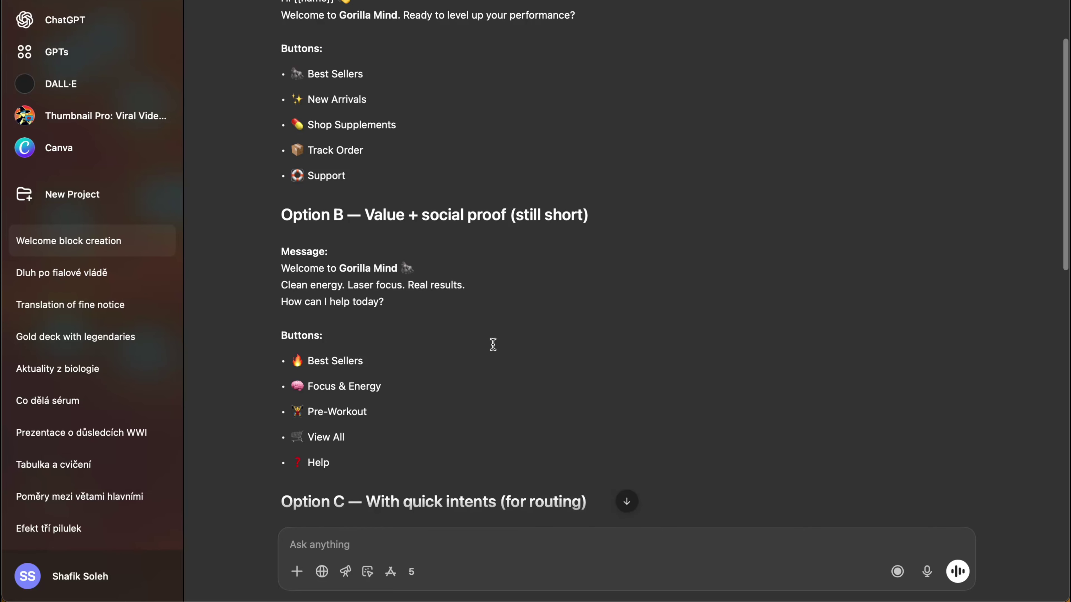
{"action": "scroll", "coordinate": [493, 345], "scroll_direction": "up", "scroll_amount": 2}
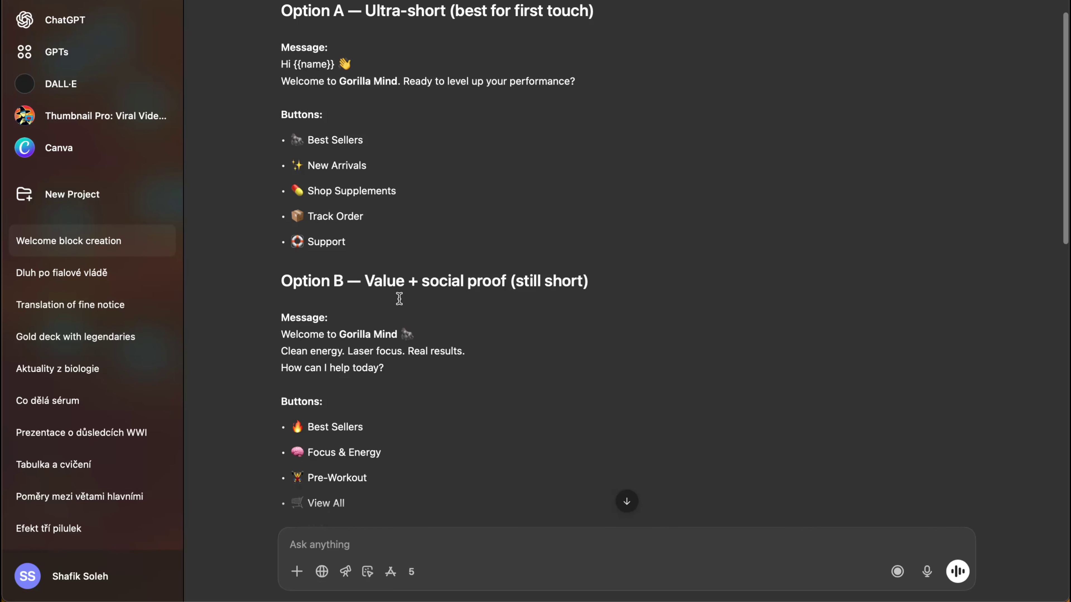
{"action": "triple_click", "coordinate": [353, 216]}
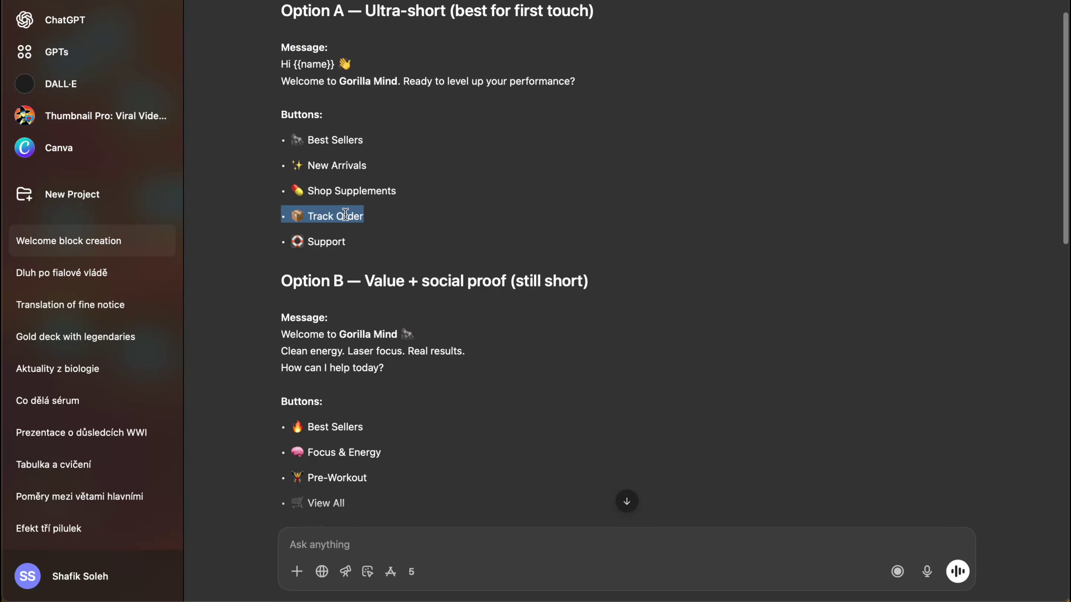
{"action": "key", "text": "ctrl+Left"}
{"action": "key", "text": "ctrl+Right"}
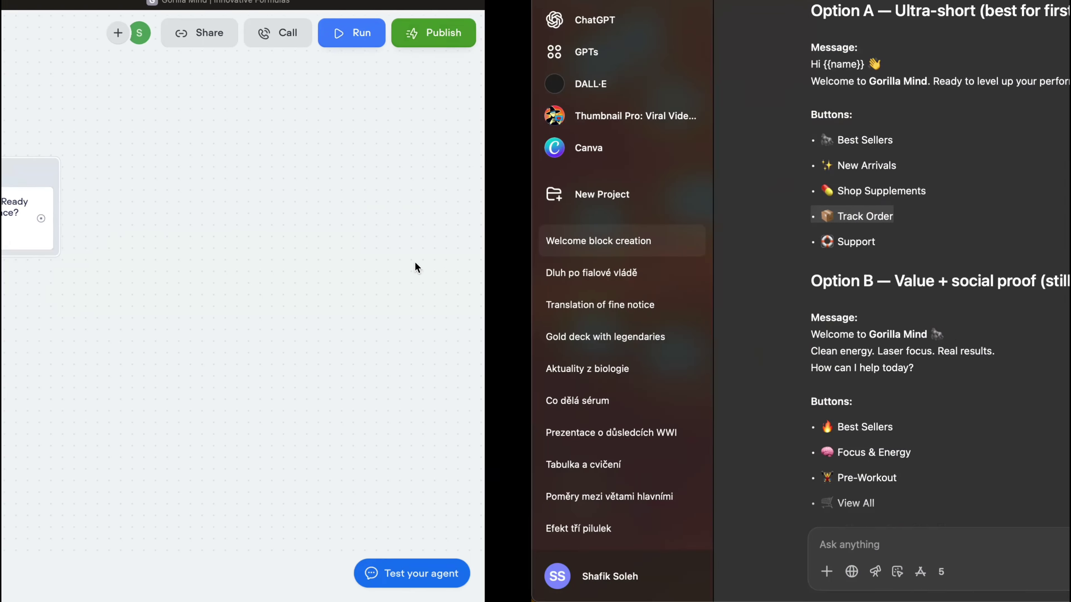
{"action": "key", "text": "ctrl+Left"}
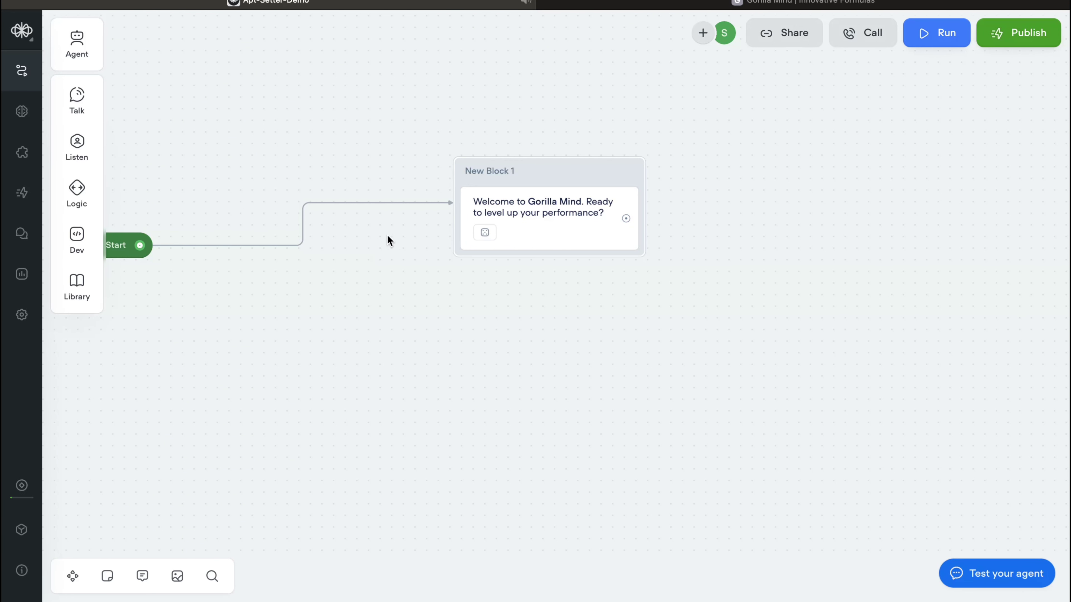
{"action": "scroll", "coordinate": [388, 240], "scroll_direction": "left", "scroll_amount": 5}
{"action": "key", "text": "ctrl+Right"}
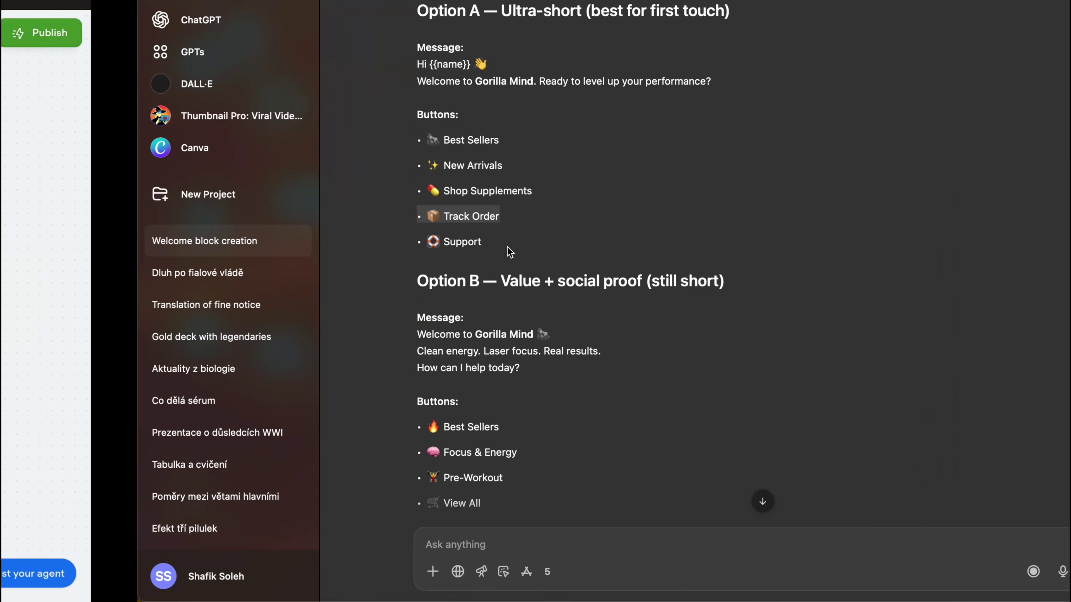
{"action": "scroll", "coordinate": [366, 229], "scroll_direction": "up", "scroll_amount": 1}
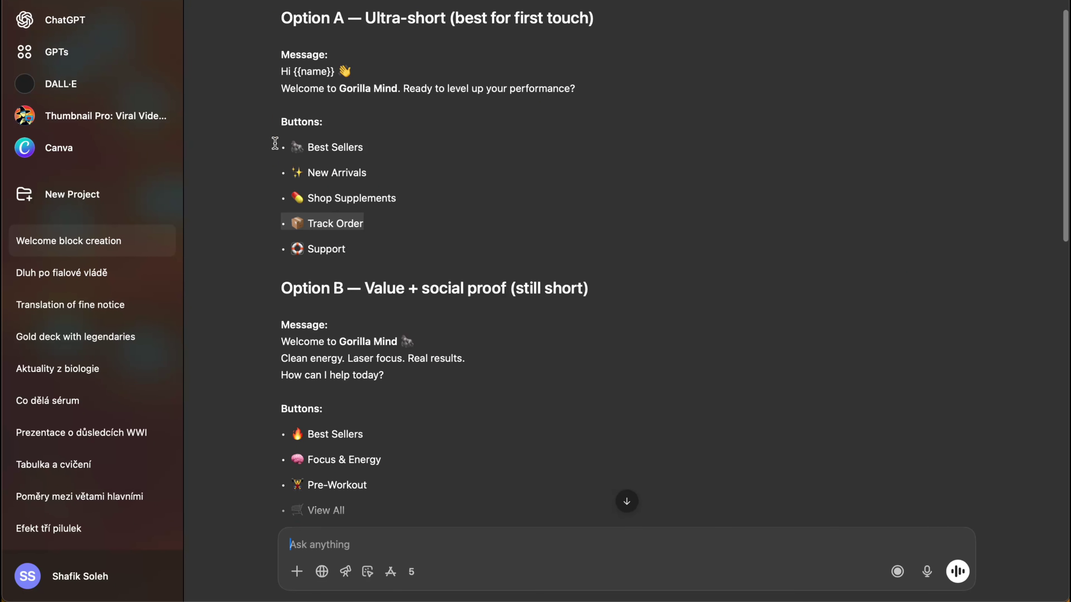
Step: Copy the "Best Sellers" button label with its bullet and emoji from ChatGPT's Option A
{"action": "left_click_drag", "start_coordinate": [275, 144], "coordinate": [415, 202]}
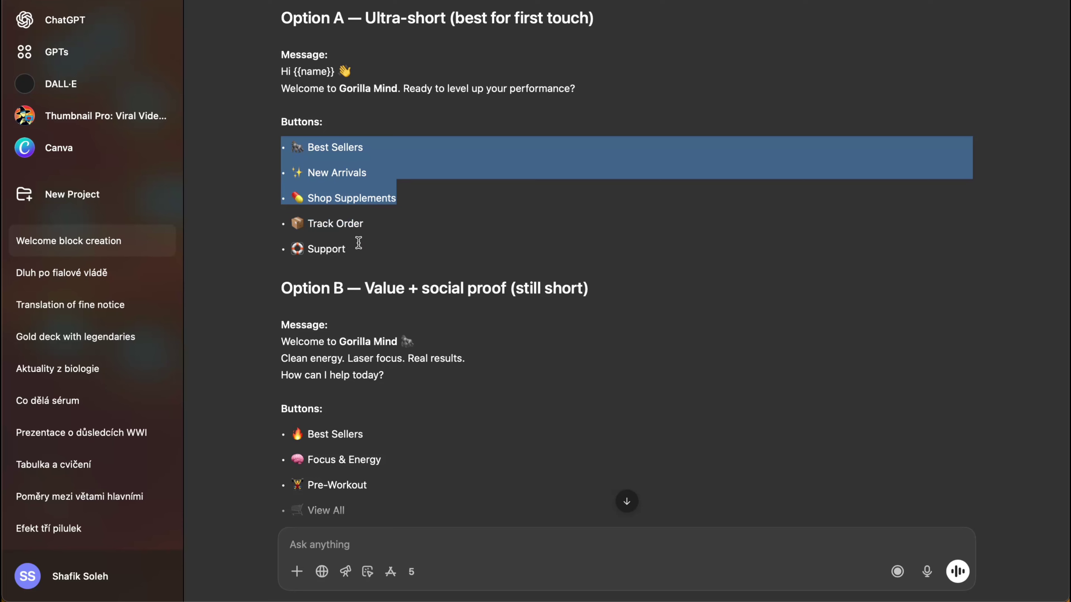
{"action": "left_click_drag", "start_coordinate": [290, 250], "coordinate": [367, 240]}
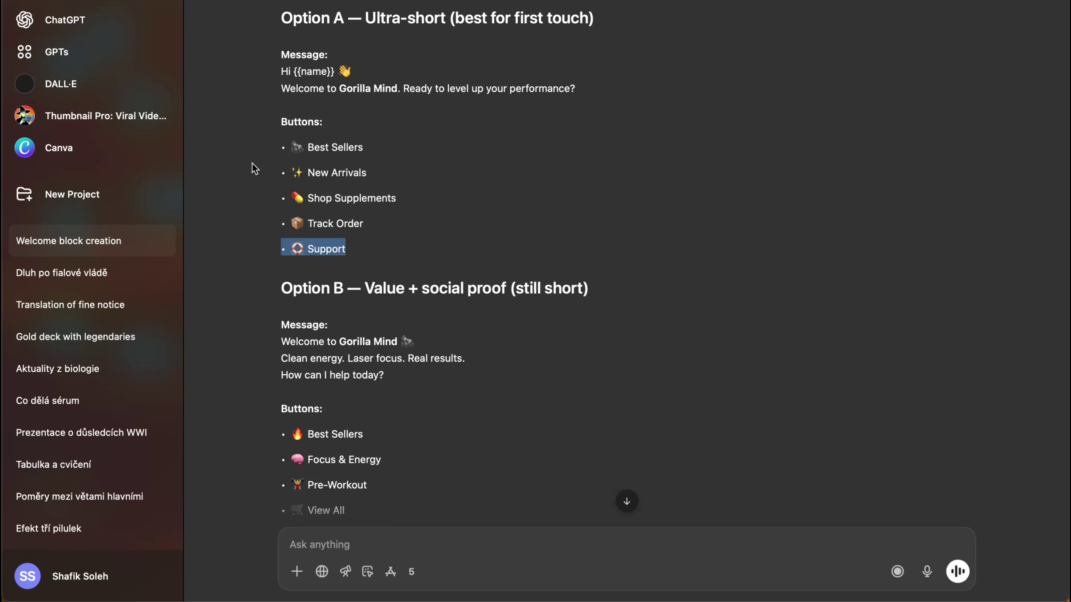
{"action": "left_click_drag", "start_coordinate": [270, 140], "coordinate": [516, 155]}
{"action": "left_click_drag", "start_coordinate": [384, 125], "coordinate": [376, 148]}
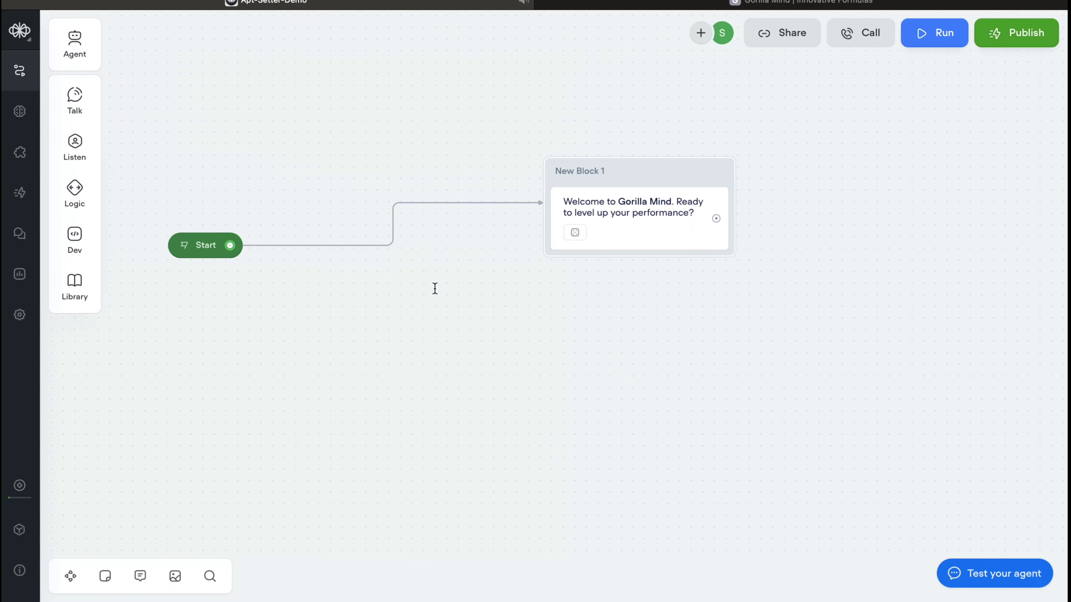
Step: Back in Voiceflow, add a Buttons step beneath the welcome message in New Block 1 and open its settings
{"action": "mouse_move", "coordinate": [577, 233]}
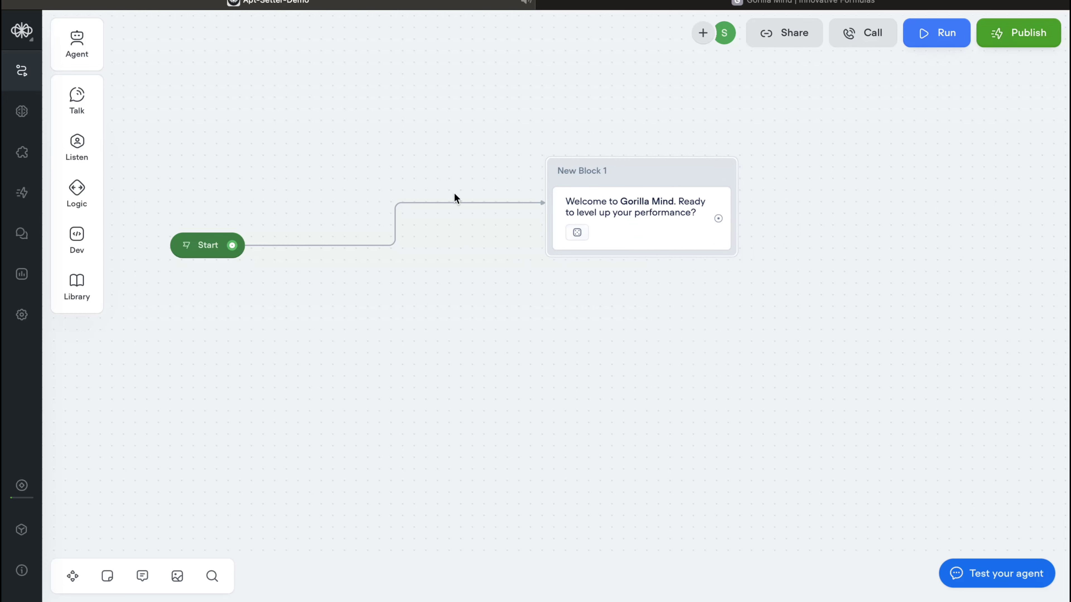
{"action": "mouse_move", "coordinate": [69, 187]}
{"action": "mouse_move", "coordinate": [76, 146]}
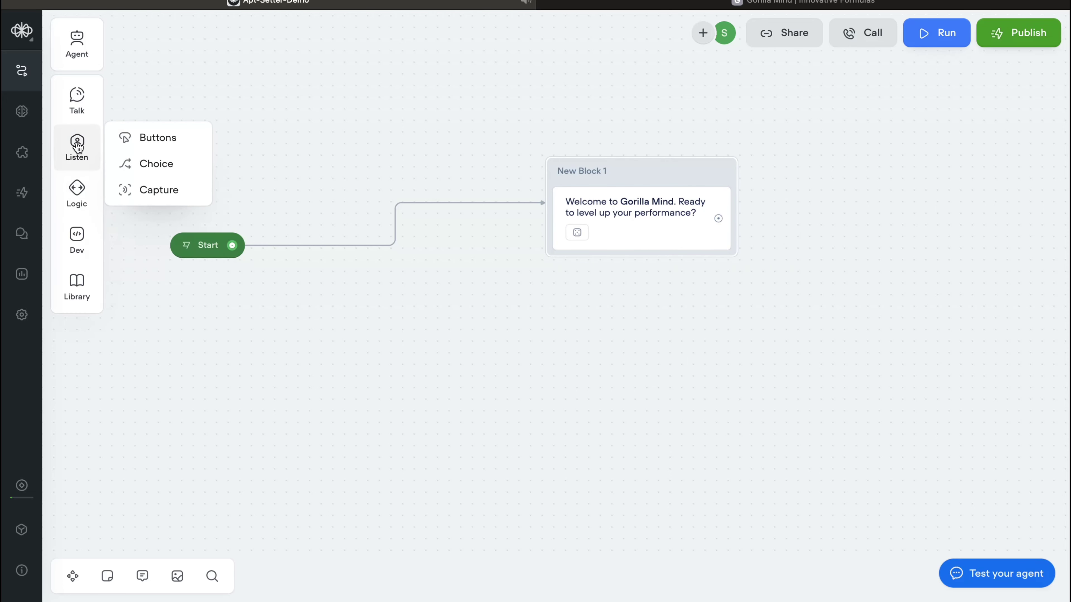
{"action": "left_click_drag", "start_coordinate": [133, 137], "coordinate": [636, 257]}
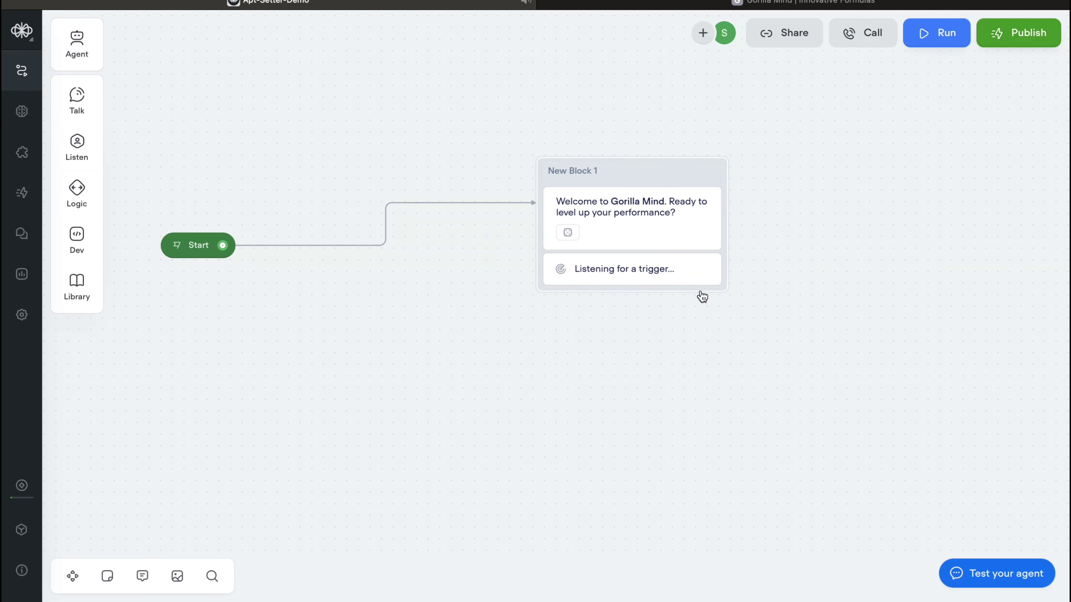
{"action": "left_click", "coordinate": [660, 270]}
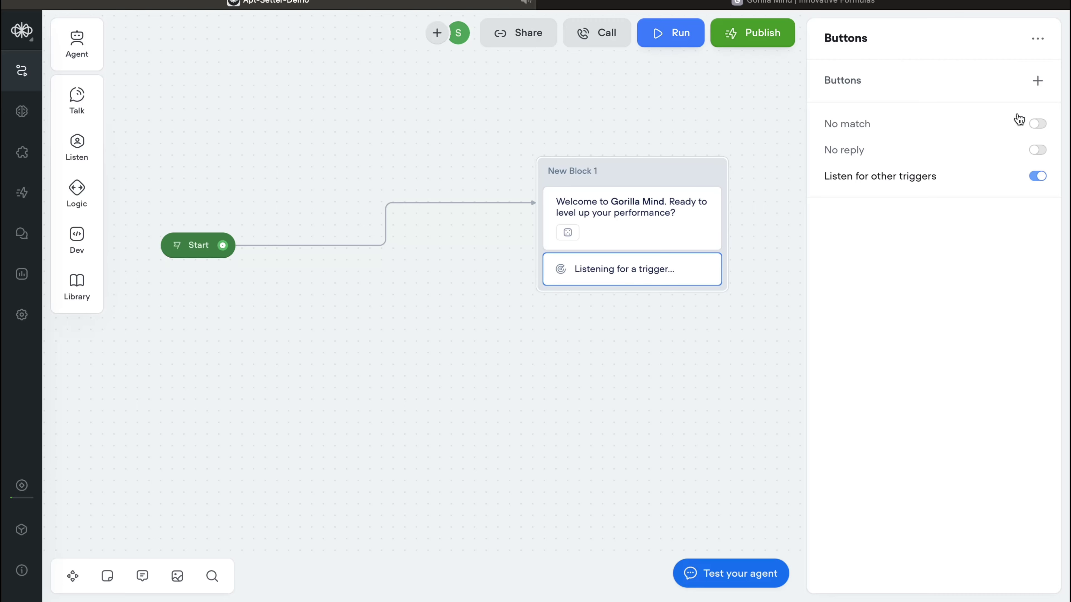
Step: Add a first button from the copied label and strip the gorilla emoji so it reads "· Best Sellers"
{"action": "left_click", "coordinate": [1038, 81]}
{"action": "type", "text": "· 🦍 Best Sellers"}
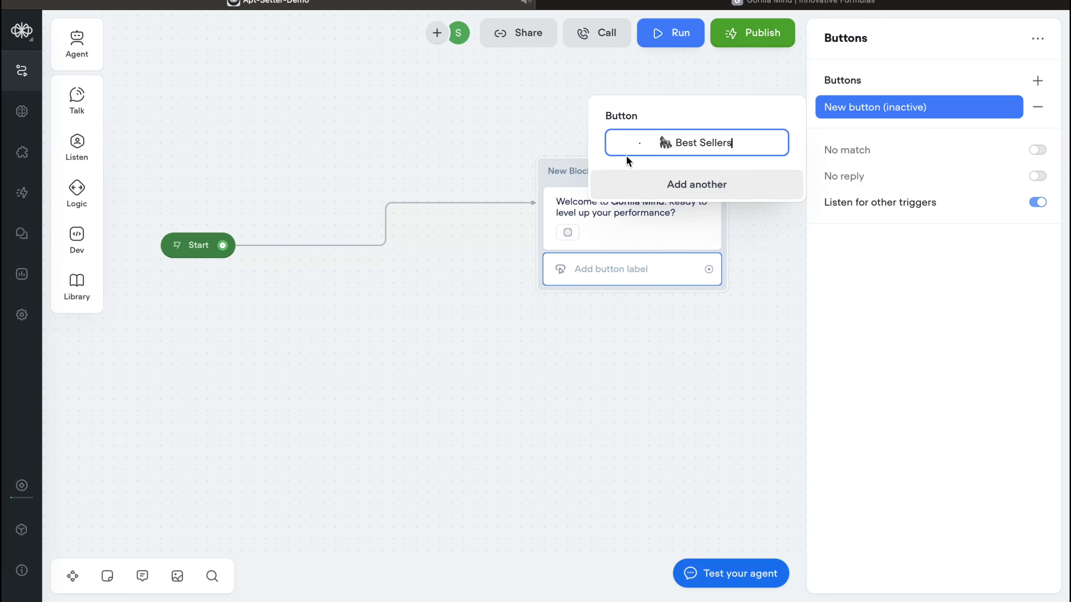
{"action": "left_click", "coordinate": [671, 143]}
{"action": "key", "text": "BackSpace"}
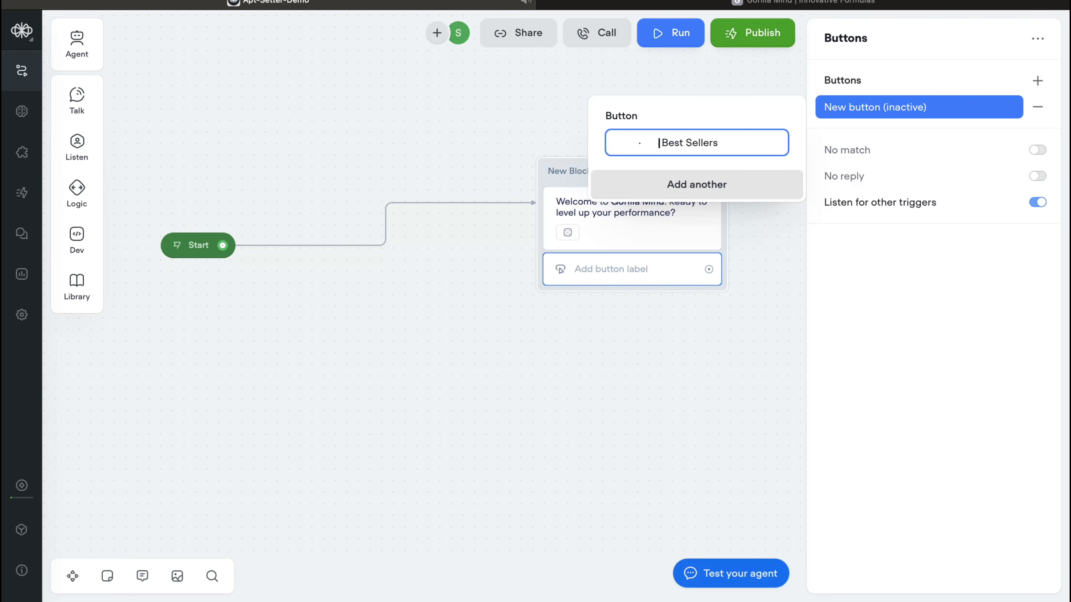
{"action": "double_click", "coordinate": [640, 143]}
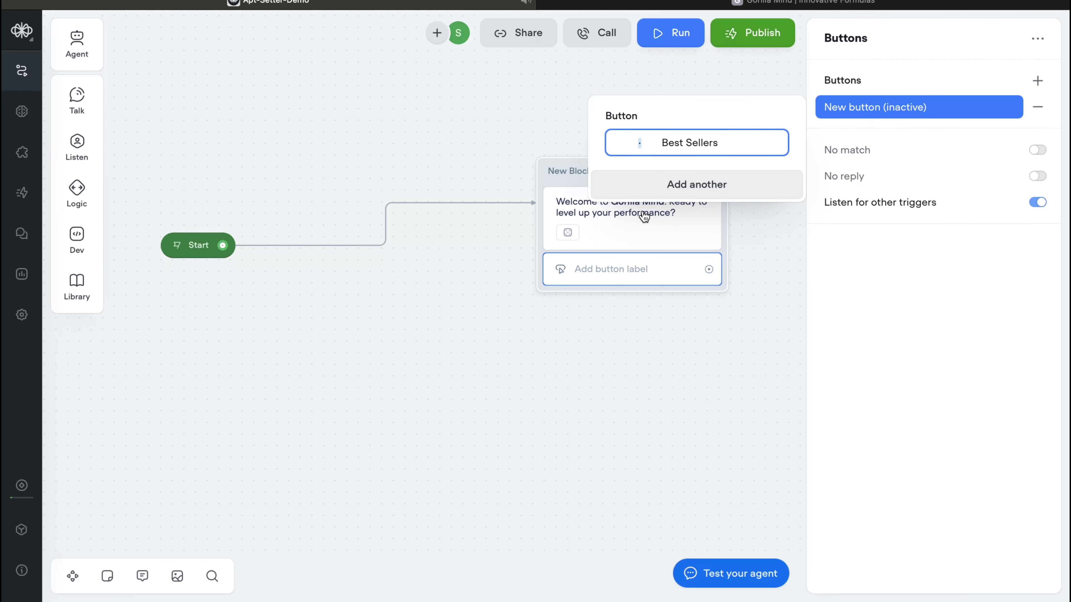
Step: Add a second button with "· New Arrivals" copied from ChatGPT's Option A, removing the sparkle emoji
{"action": "left_click", "coordinate": [709, 186]}
{"action": "key", "text": "super+Tab"}
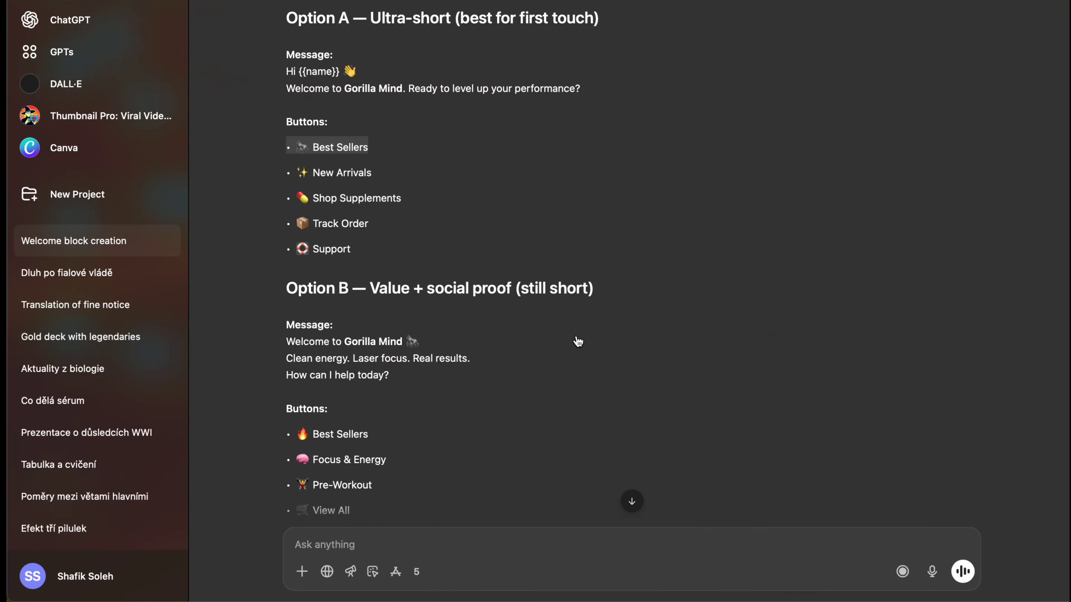
{"action": "left_click_drag", "start_coordinate": [282, 193], "coordinate": [473, 196]}
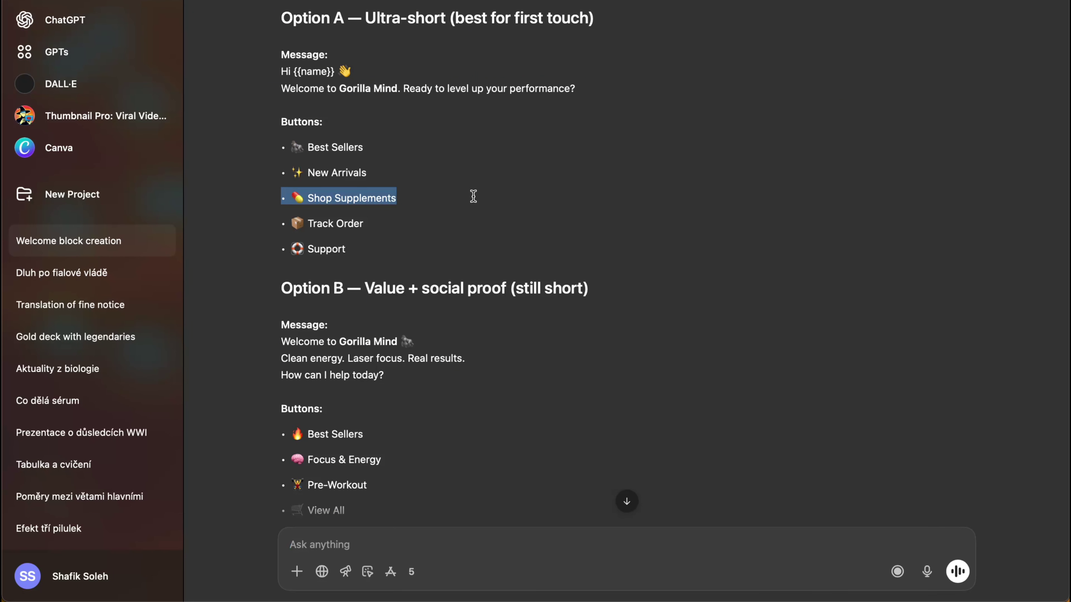
{"action": "left_click_drag", "start_coordinate": [276, 167], "coordinate": [486, 171]}
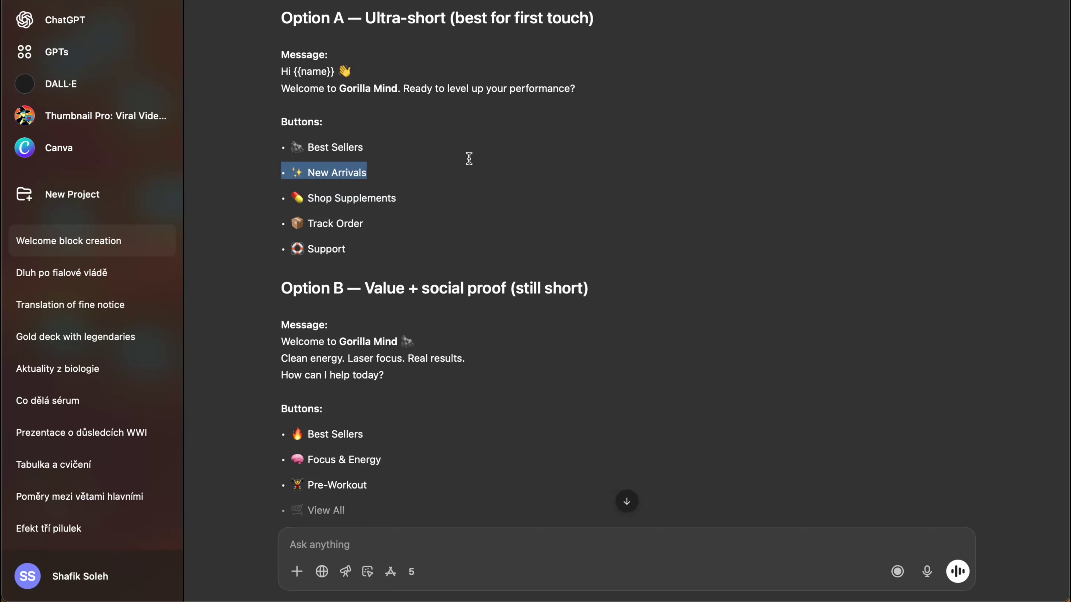
{"action": "key", "text": "super+Tab"}
{"action": "type", "text": "· ✨ New Arrivals"}
{"action": "left_click", "coordinate": [675, 165]}
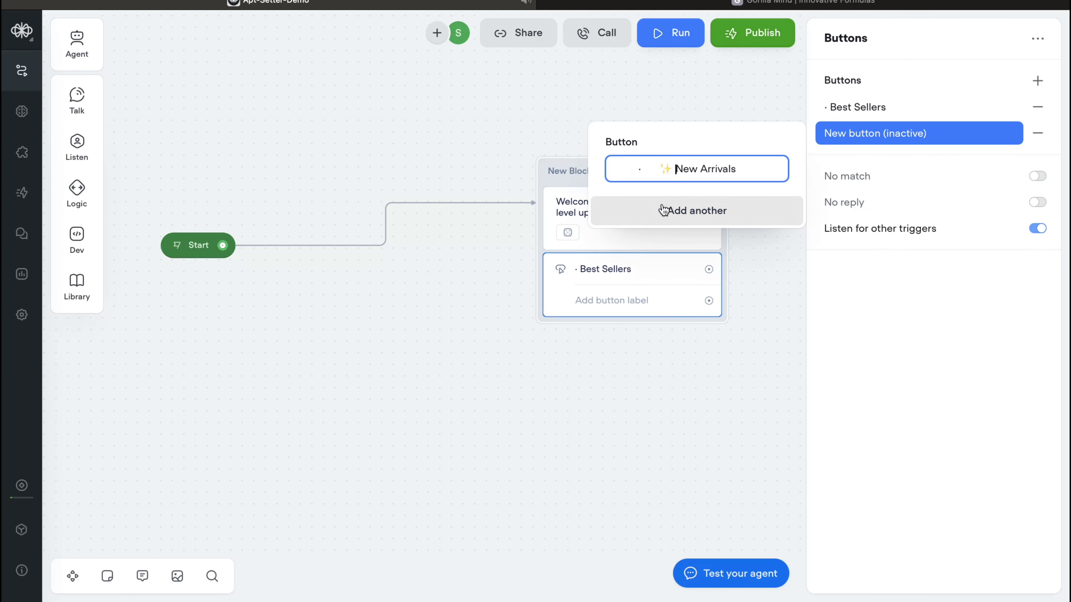
{"action": "key", "text": "BackSpace"}
{"action": "key", "text": "BackSpace"}
Step: Add a third button with "· Shop Supplements" copied from ChatGPT's Option A, removing the pill emoji
{"action": "key", "text": "super+Tab"}
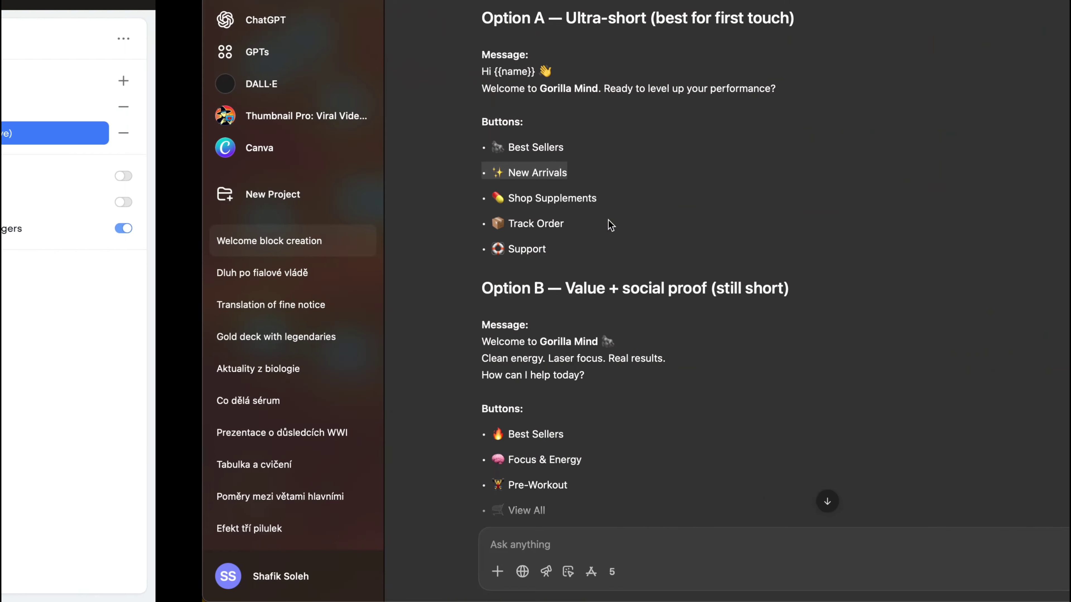
{"action": "left_click_drag", "start_coordinate": [273, 196], "coordinate": [460, 201]}
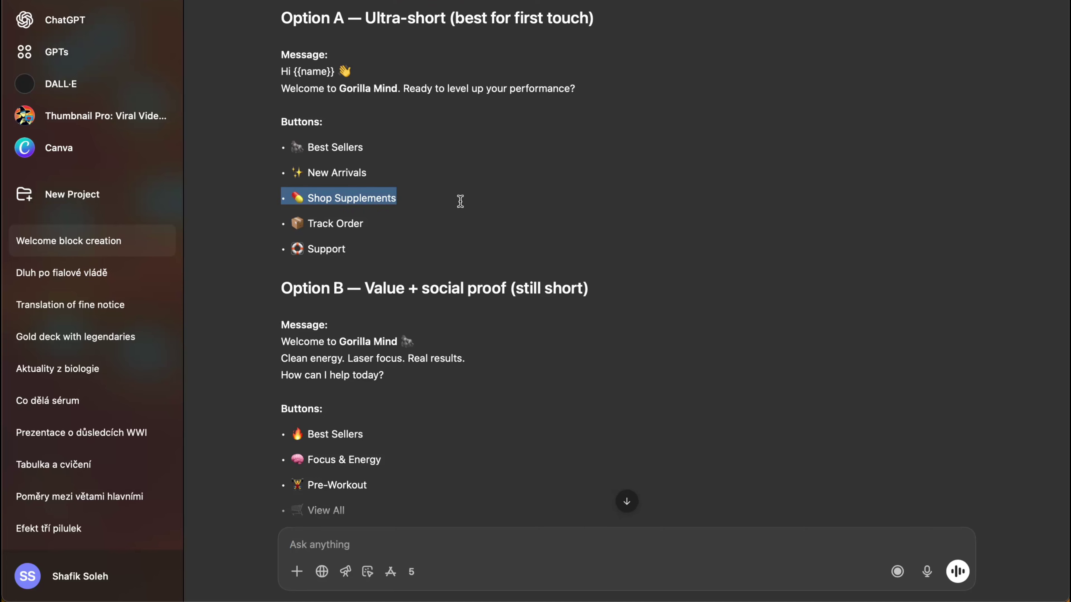
{"action": "key", "text": "super+c"}
{"action": "key", "text": "super+Tab"}
{"action": "left_click", "coordinate": [687, 209]}
{"action": "key", "text": "super+v"}
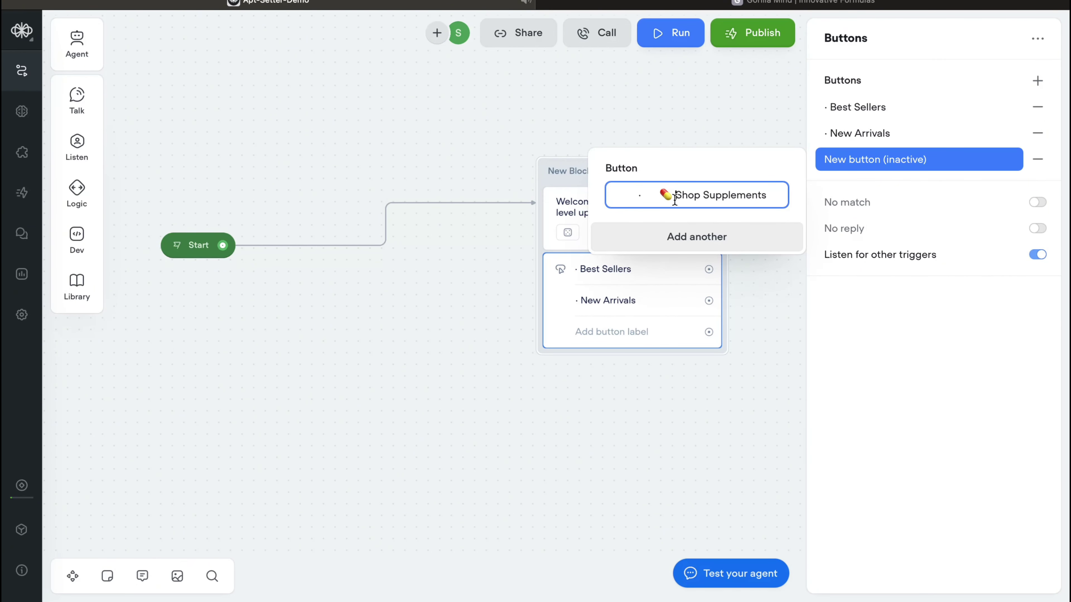
{"action": "left_click", "coordinate": [739, 330]}
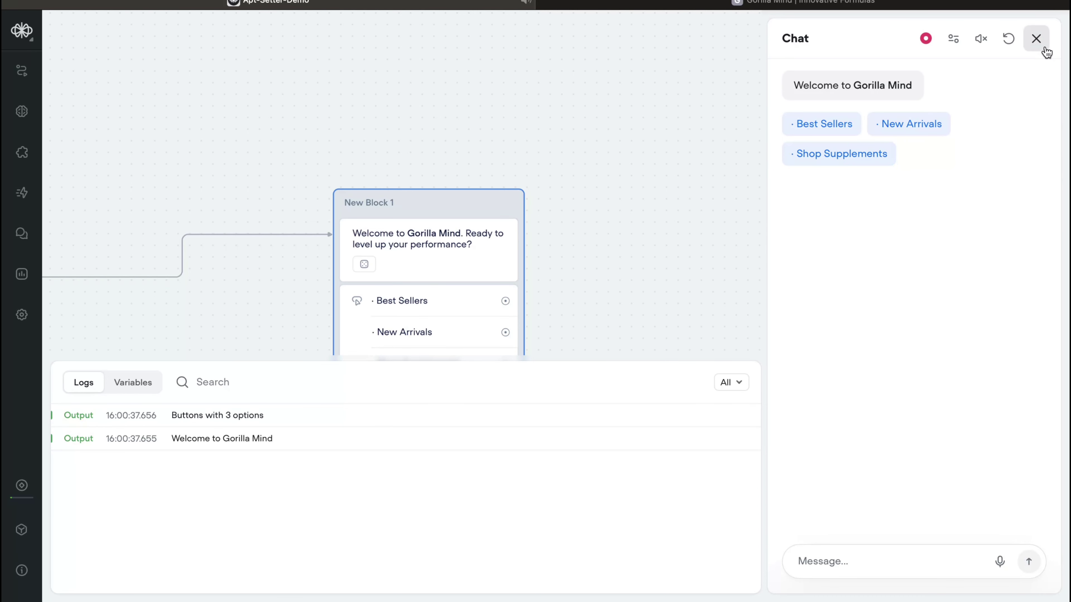
Step: Close the test chat and set the default chat message delay to 500 ms in the agent's behaviour settings
{"action": "left_click", "coordinate": [1037, 40]}
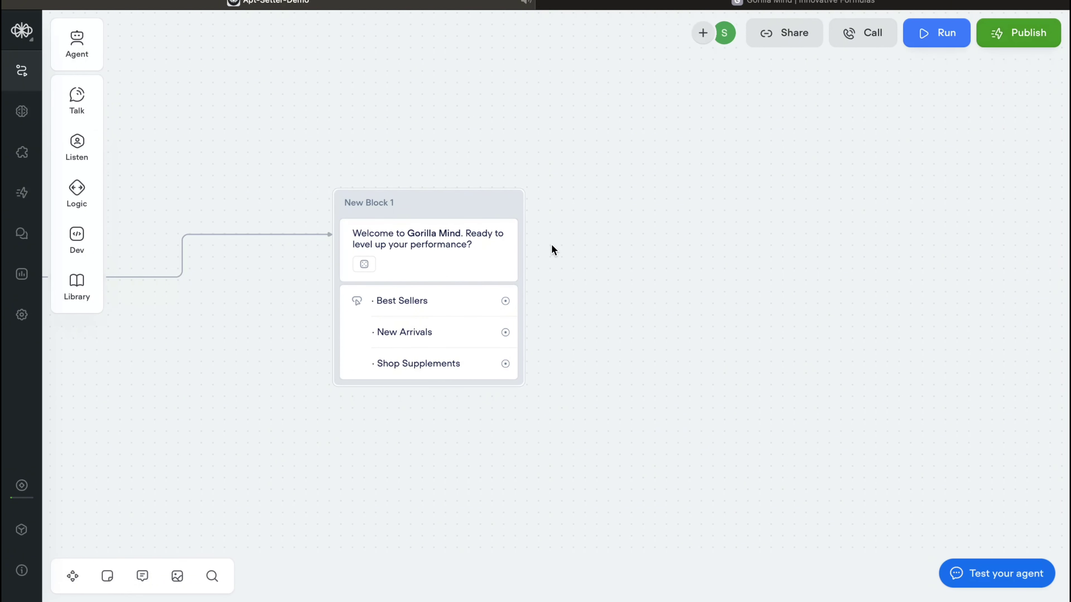
{"action": "left_click", "coordinate": [19, 311]}
{"action": "scroll", "coordinate": [342, 439], "scroll_direction": "down", "scroll_amount": 5}
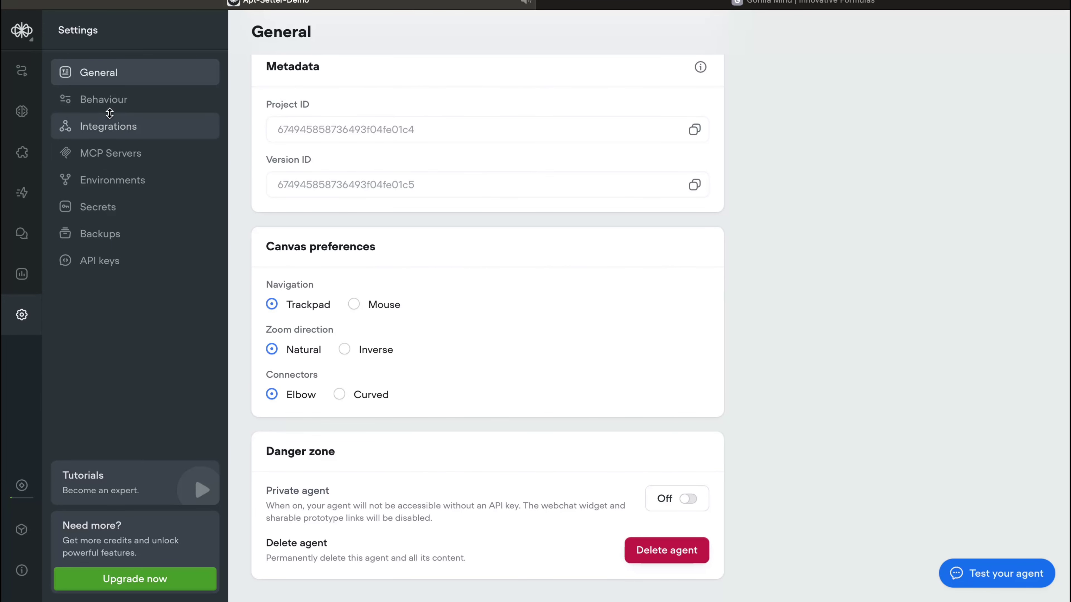
{"action": "left_click", "coordinate": [110, 100]}
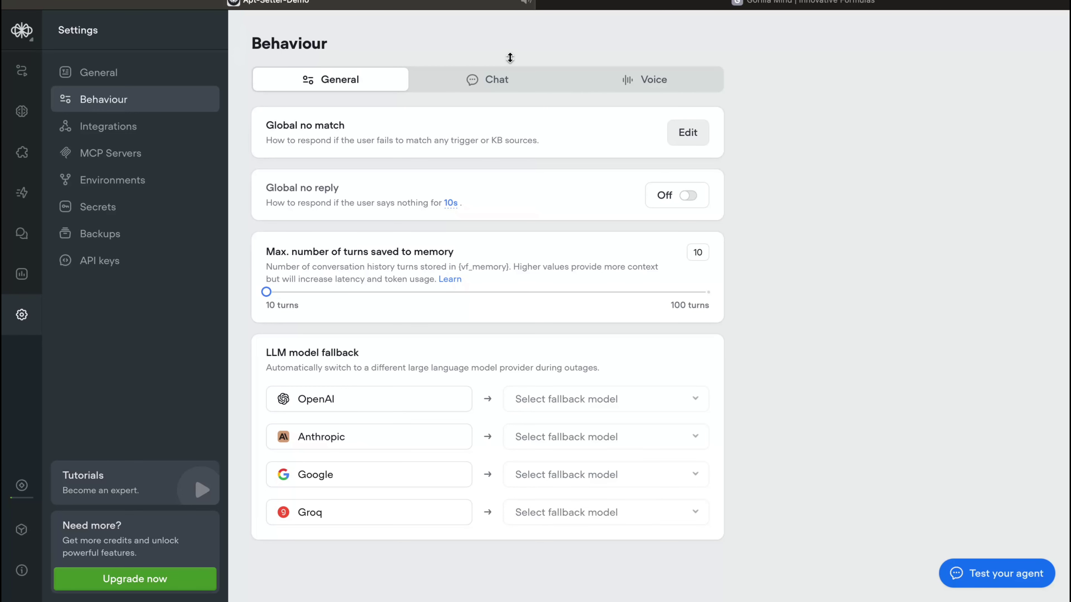
{"action": "left_click", "coordinate": [485, 85]}
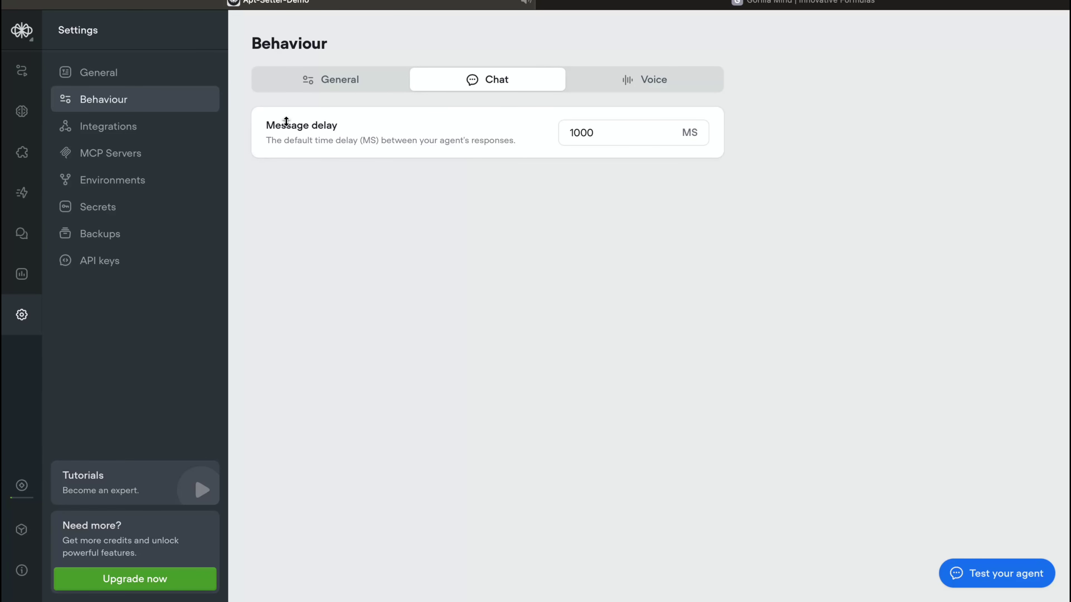
{"action": "left_click_drag", "start_coordinate": [287, 121], "coordinate": [477, 136]}
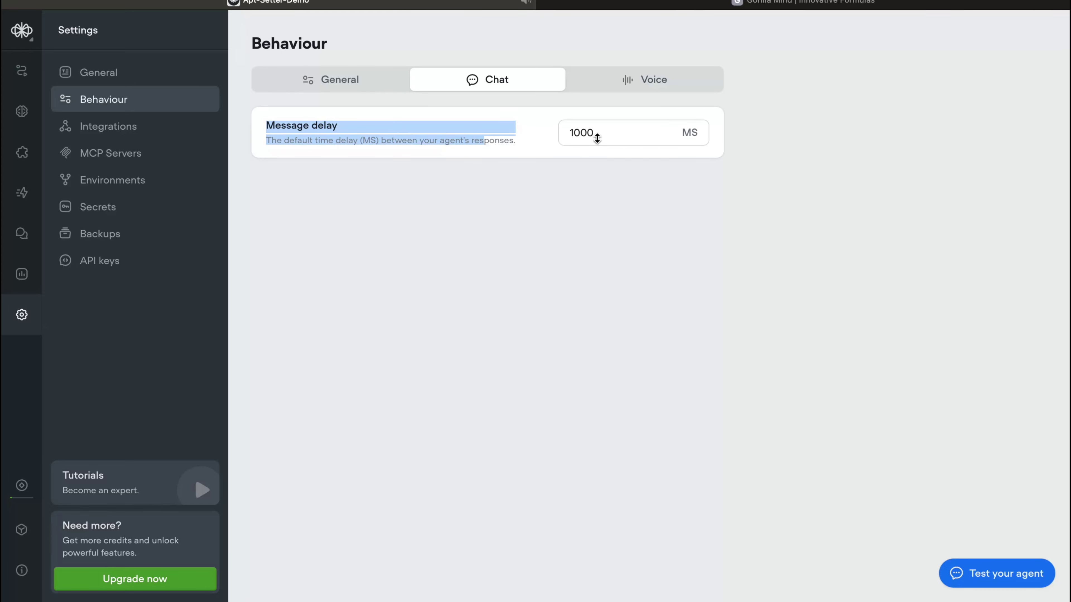
{"action": "left_click_drag", "start_coordinate": [597, 137], "coordinate": [568, 137]}
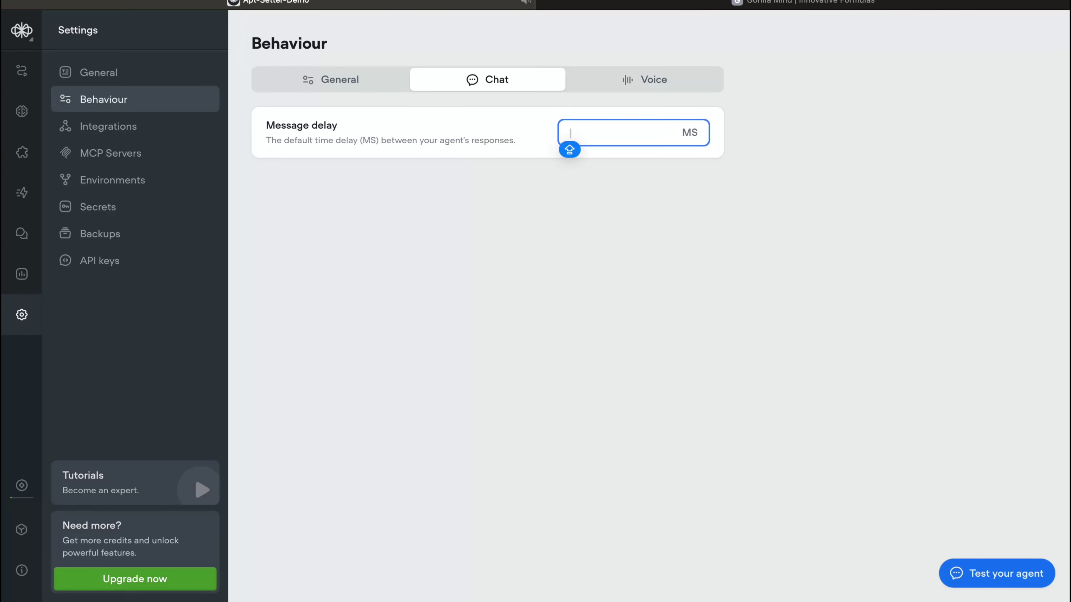
{"action": "left_click", "coordinate": [619, 239]}
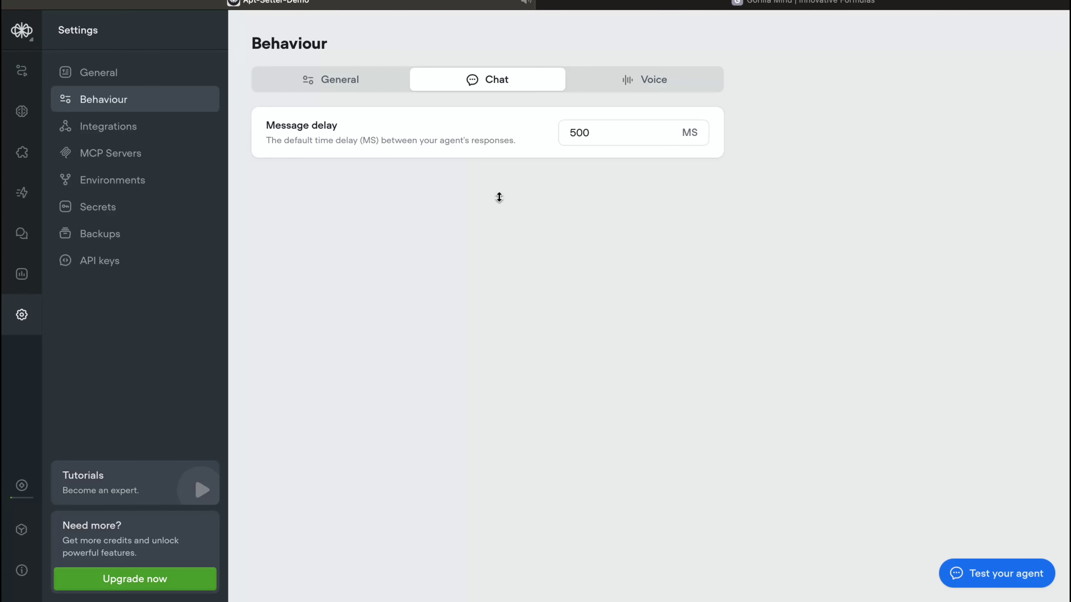
Step: Return to the workflow canvas and run a test chat to check the welcome message and its three buttons
{"action": "left_click", "coordinate": [21, 70]}
{"action": "left_click", "coordinate": [19, 110]}
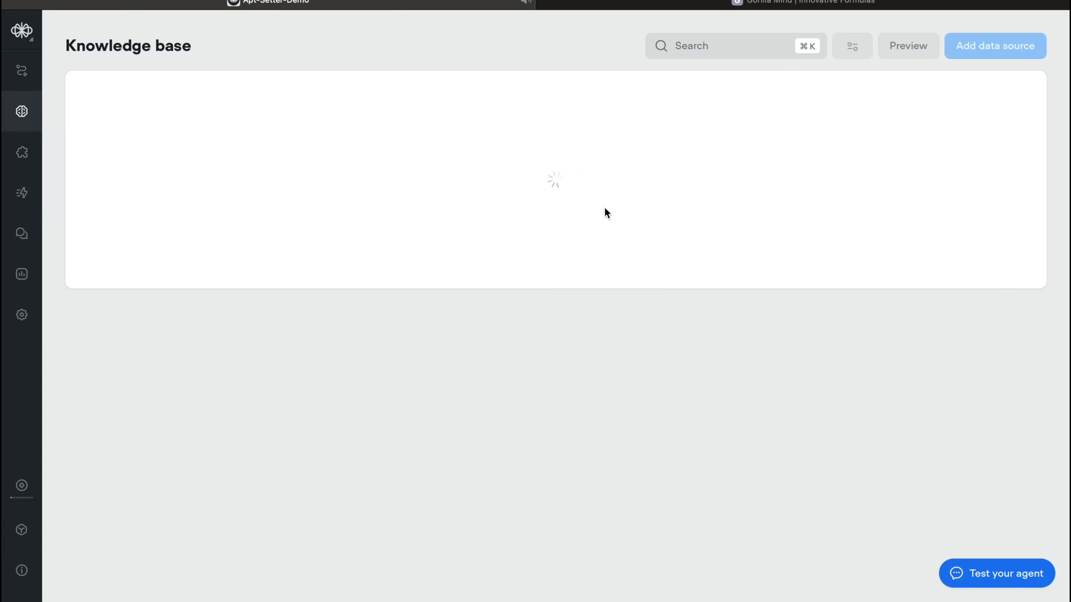
{"action": "left_click", "coordinate": [22, 71]}
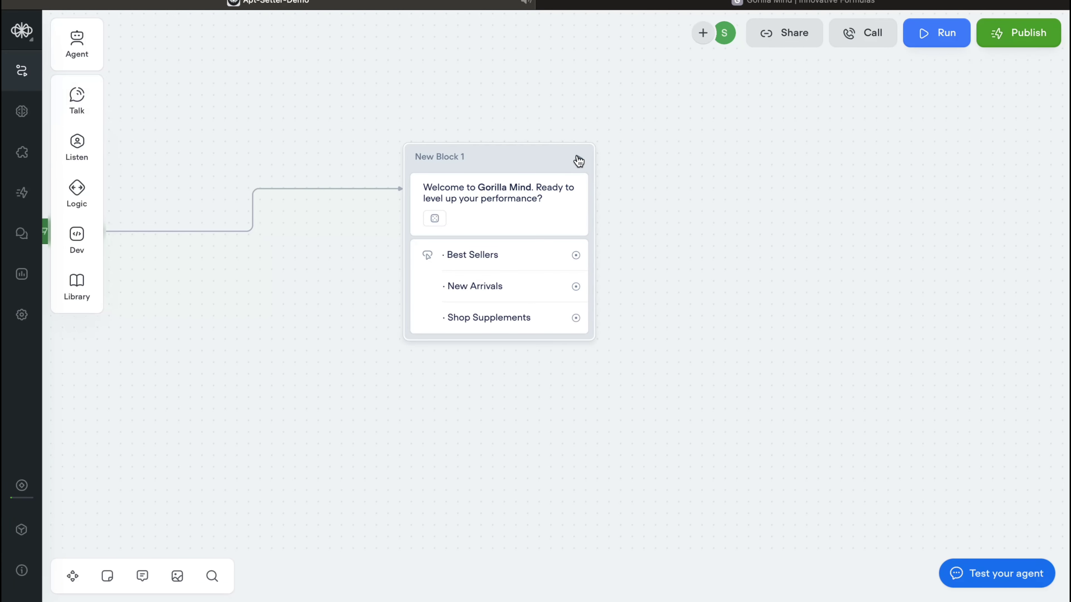
{"action": "key", "text": "r"}
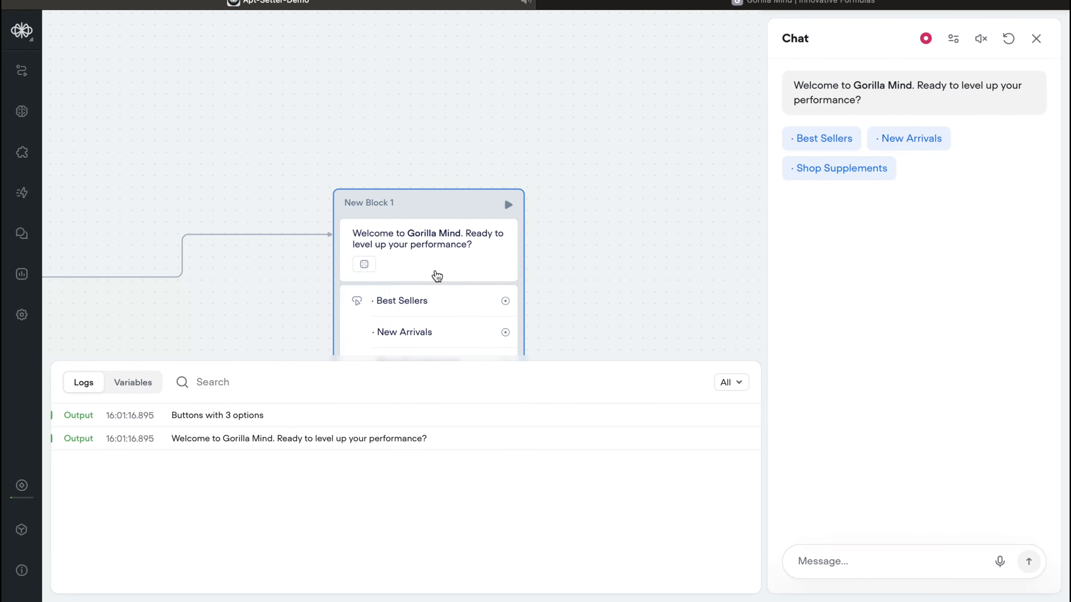
{"action": "scroll", "coordinate": [449, 270], "scroll_direction": "left", "scroll_amount": 3}
{"action": "key", "text": "Escape"}
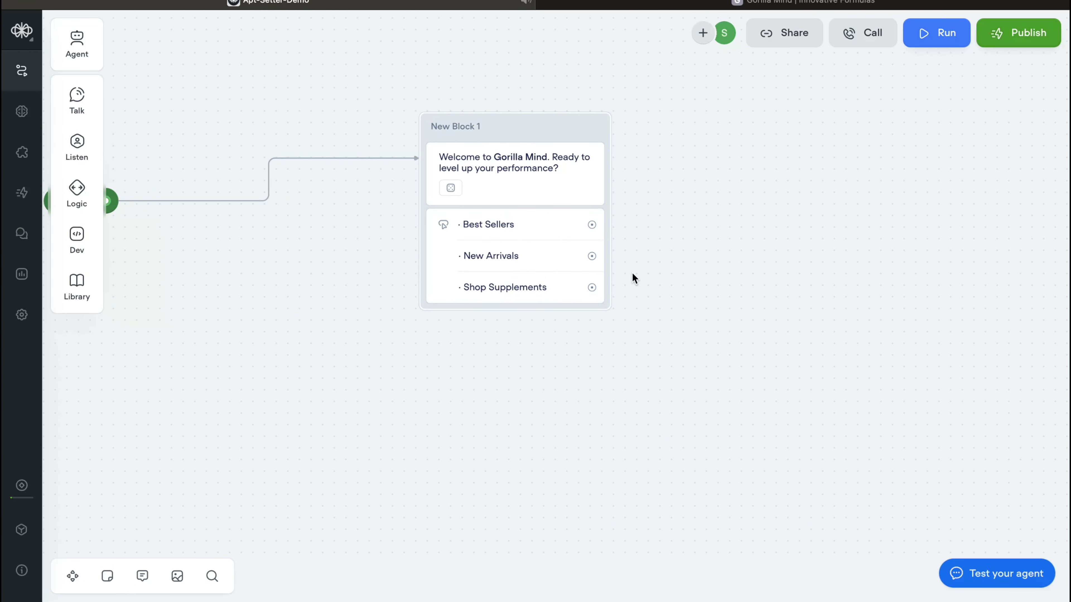
{"action": "scroll", "coordinate": [731, 296], "scroll_direction": "up", "scroll_amount": 3}
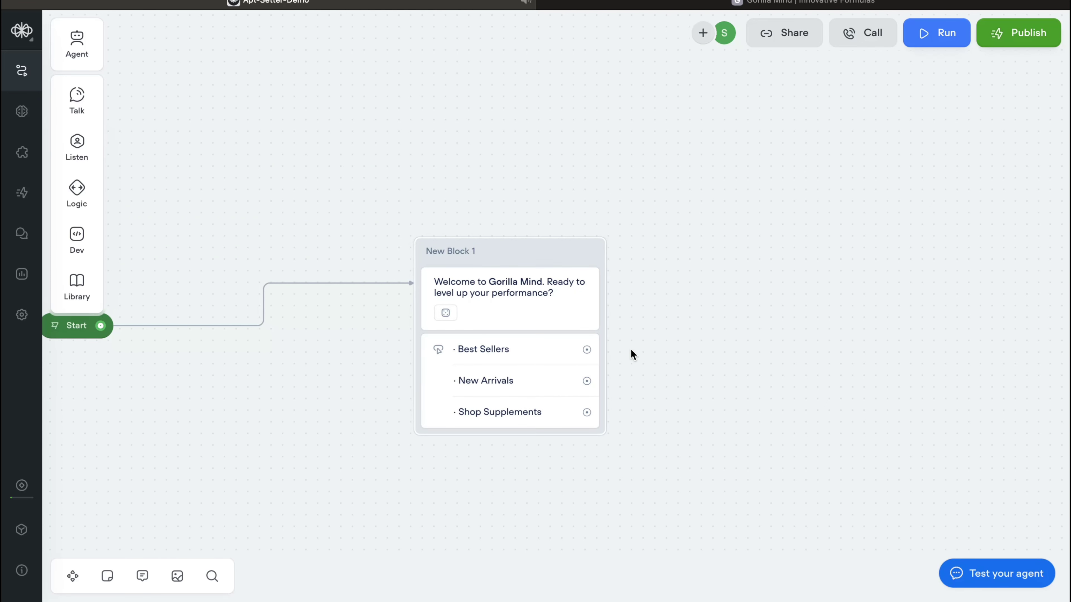
{"action": "scroll", "coordinate": [630, 356], "scroll_direction": "down", "scroll_amount": 2}
{"action": "scroll", "coordinate": [627, 362], "scroll_direction": "down", "scroll_amount": 1}
{"action": "left_click_drag", "start_coordinate": [561, 361], "coordinate": [517, 449]}
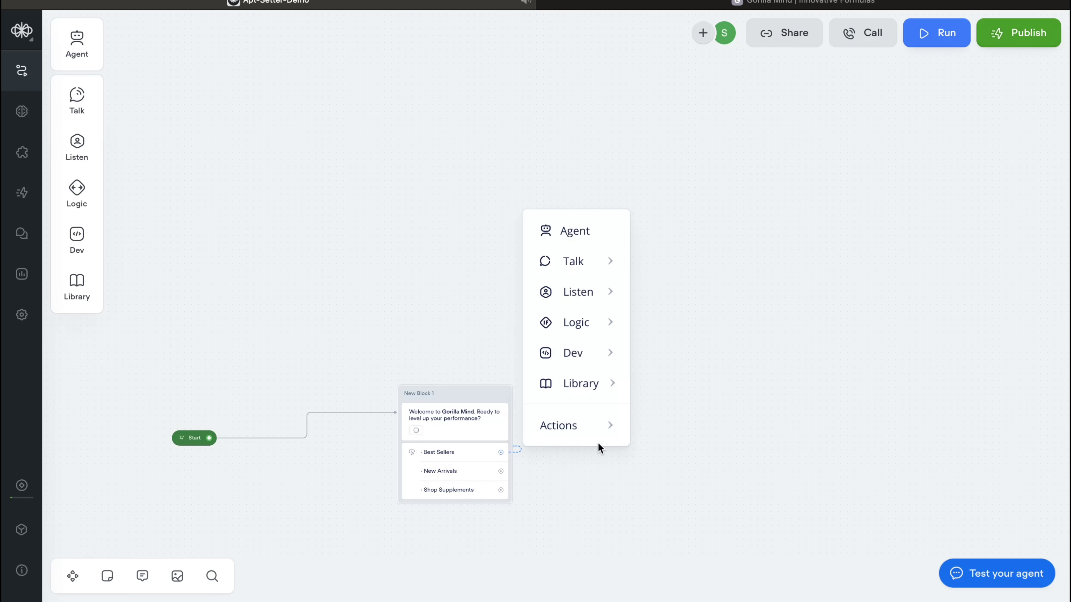
{"action": "mouse_move", "coordinate": [597, 438]}
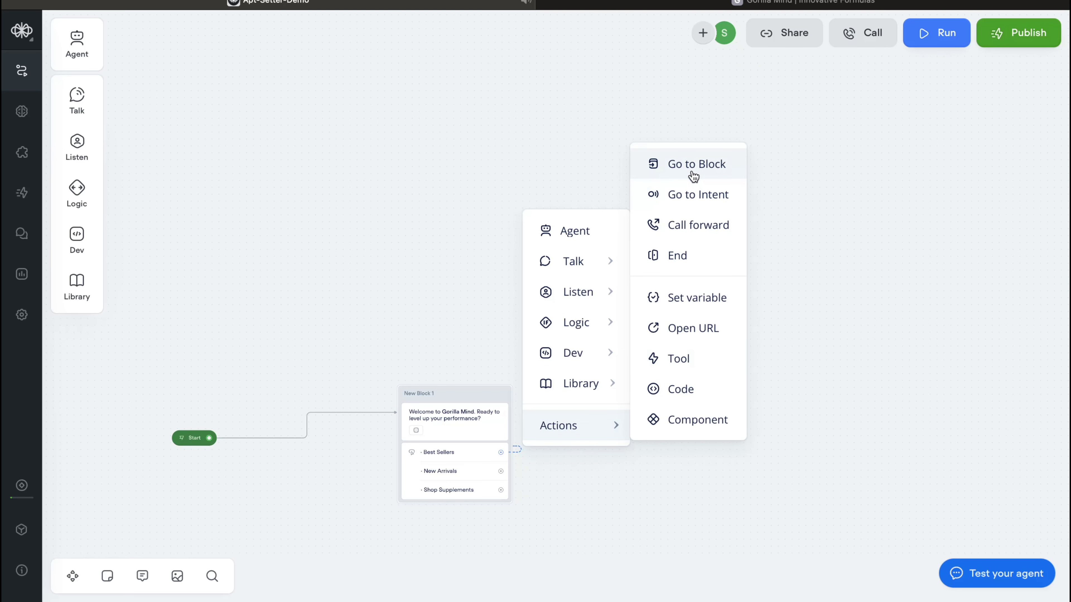
{"action": "left_click", "coordinate": [550, 165]}
{"action": "scroll", "coordinate": [712, 347], "scroll_direction": "right", "scroll_amount": 2}
{"action": "scroll", "coordinate": [617, 225], "scroll_direction": "up", "scroll_amount": 1}
{"action": "right_click", "coordinate": [624, 218]}
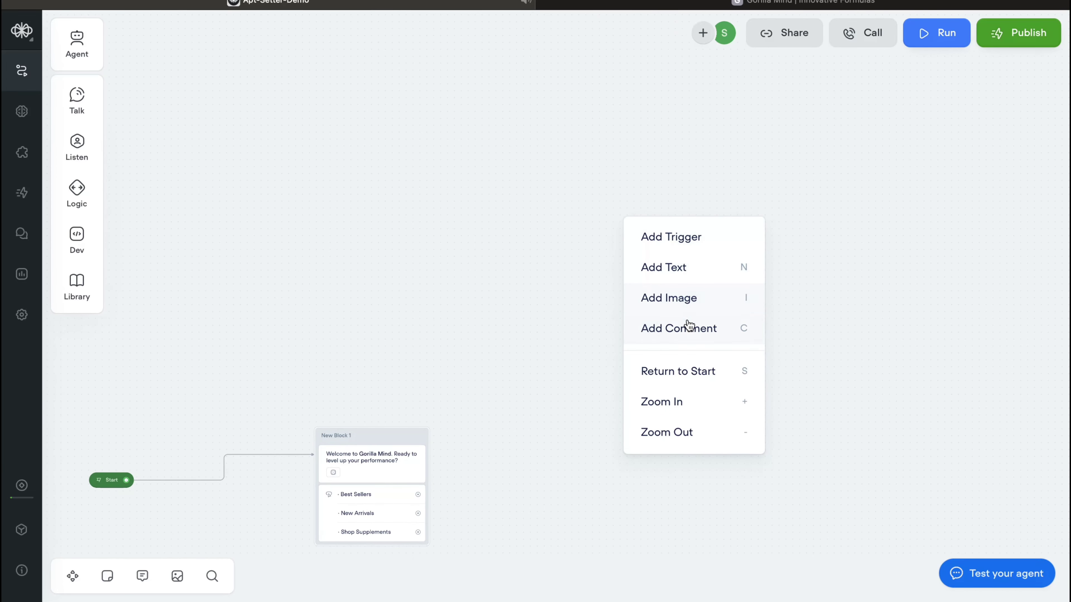
{"action": "left_click", "coordinate": [492, 318]}
{"action": "scroll", "coordinate": [529, 273], "scroll_direction": "down", "scroll_amount": 3}
{"action": "scroll", "coordinate": [530, 272], "scroll_direction": "left", "scroll_amount": 3}
{"action": "scroll", "coordinate": [556, 351], "scroll_direction": "up", "scroll_amount": 1}
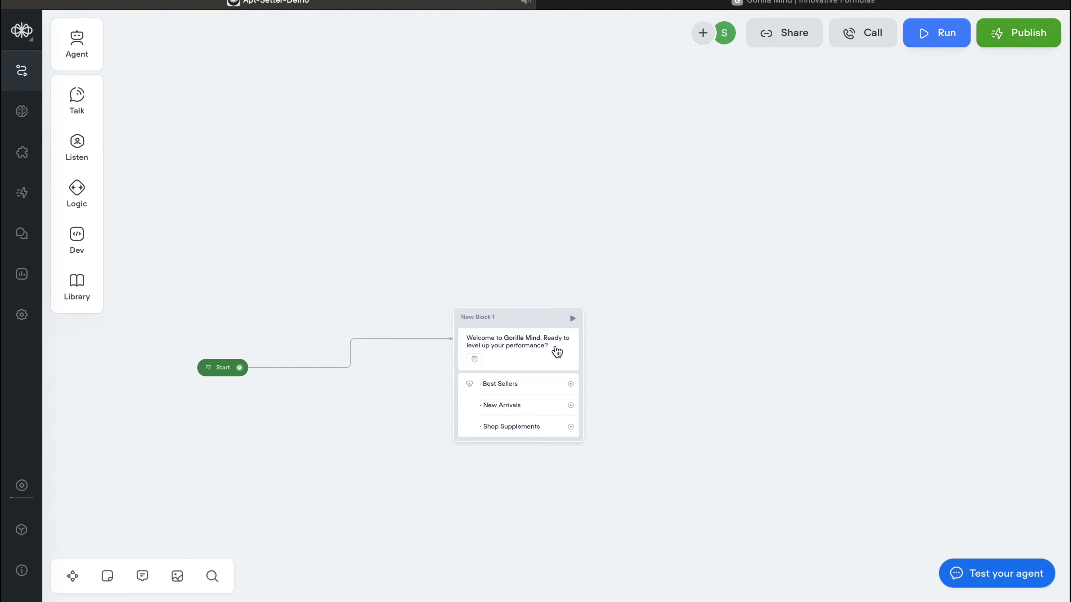
{"action": "scroll", "coordinate": [556, 352], "scroll_direction": "up", "scroll_amount": 2}
{"action": "scroll", "coordinate": [488, 406], "scroll_direction": "down", "scroll_amount": 2}
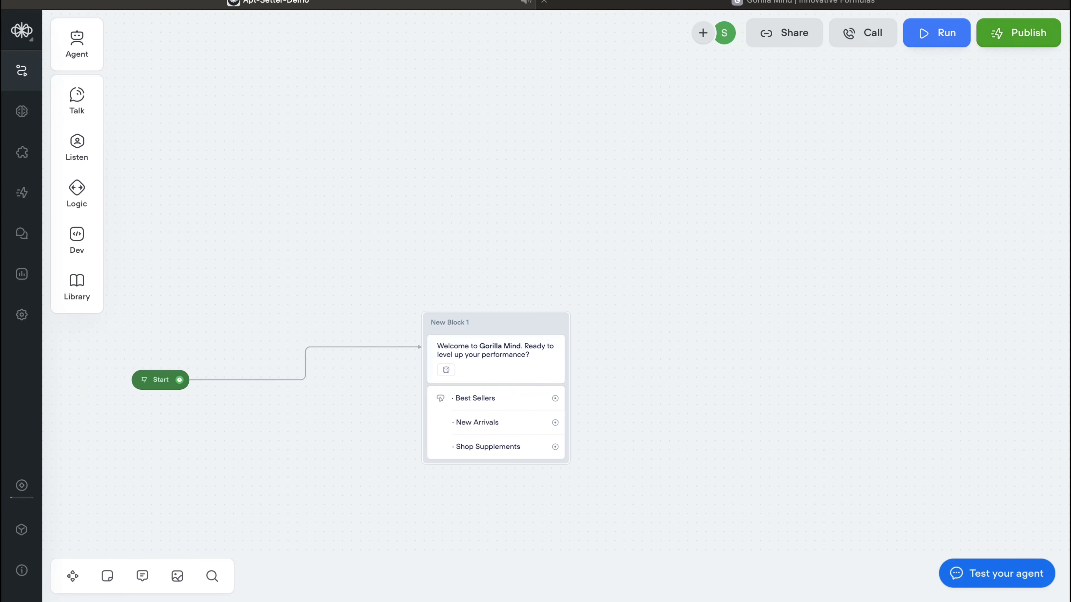
Step: Examine the Most Popular products on the Gorilla Mind website, then return to the Voiceflow canvas
{"action": "left_click", "coordinate": [803, 3]}
{"action": "scroll", "coordinate": [385, 180], "scroll_direction": "up", "scroll_amount": 10}
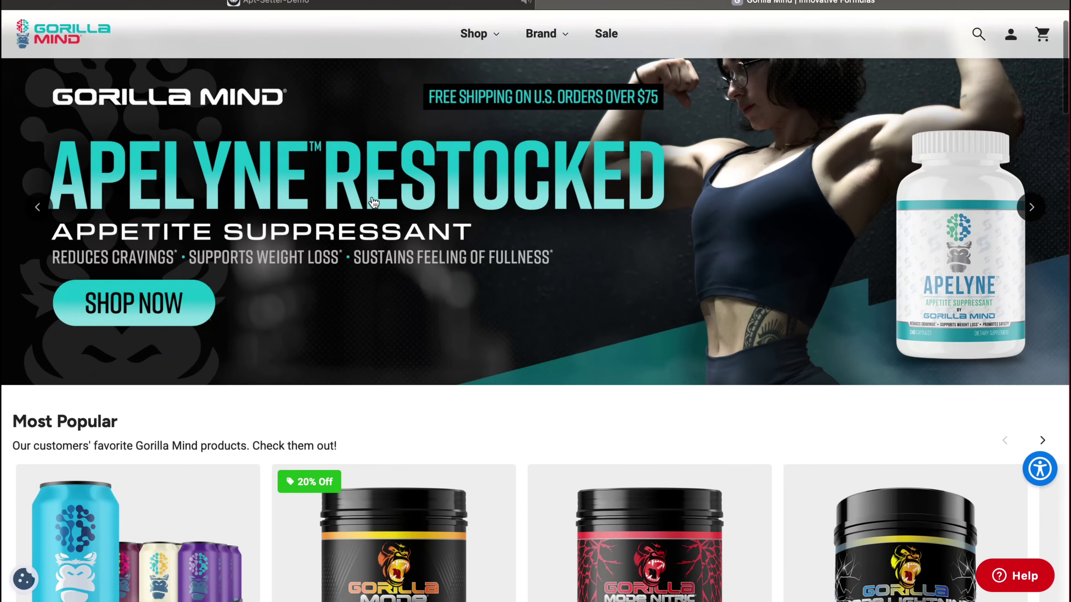
{"action": "scroll", "coordinate": [374, 203], "scroll_direction": "down", "scroll_amount": 5}
{"action": "scroll", "coordinate": [1010, 253], "scroll_direction": "down", "scroll_amount": 4}
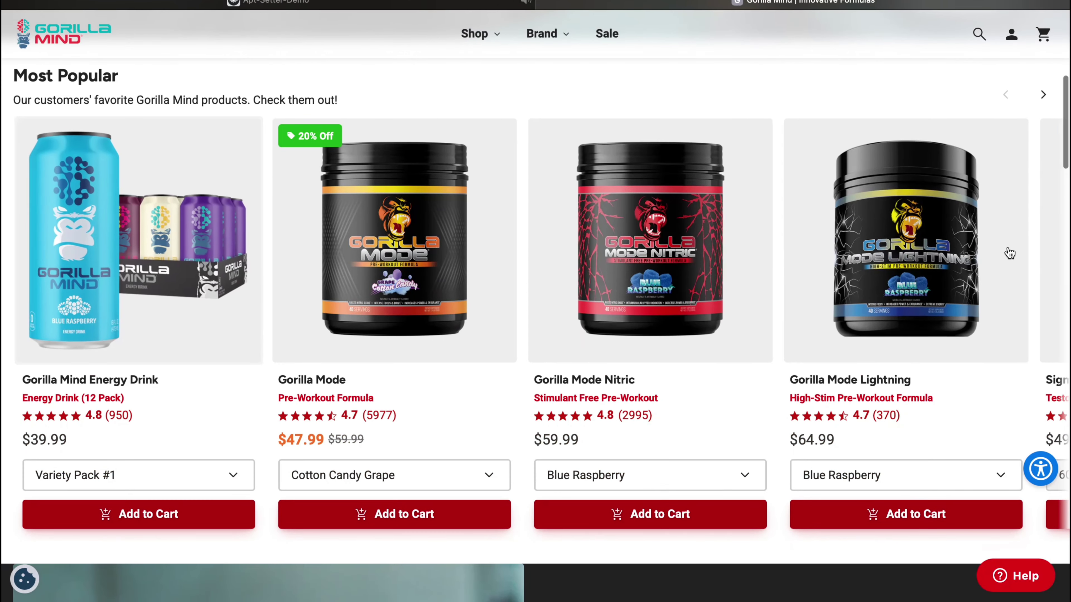
{"action": "scroll", "coordinate": [1010, 253], "scroll_direction": "right", "scroll_amount": 15}
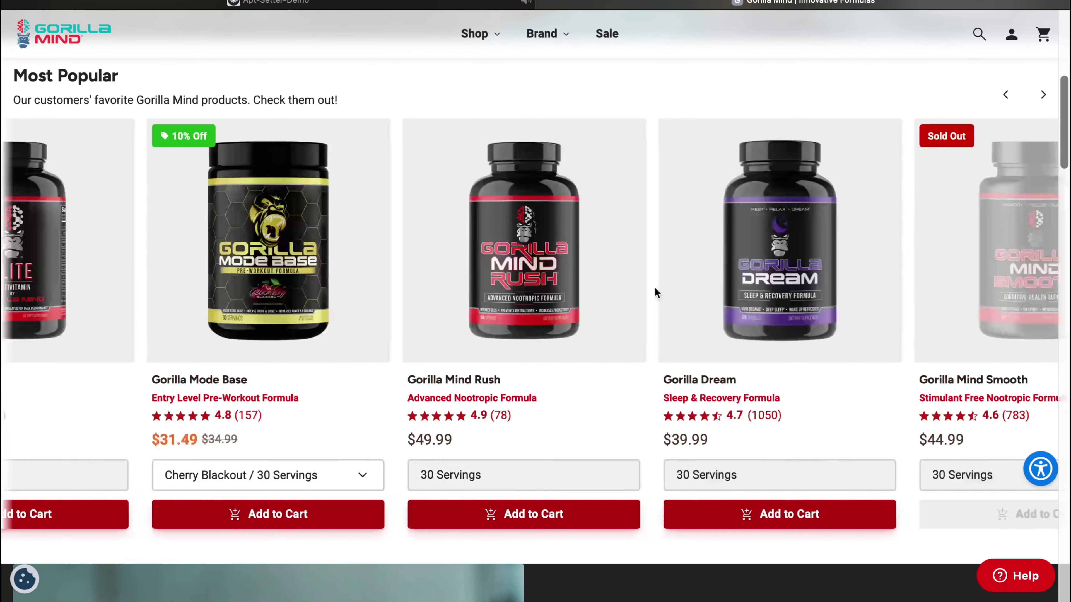
{"action": "scroll", "coordinate": [655, 292], "scroll_direction": "left", "scroll_amount": 15}
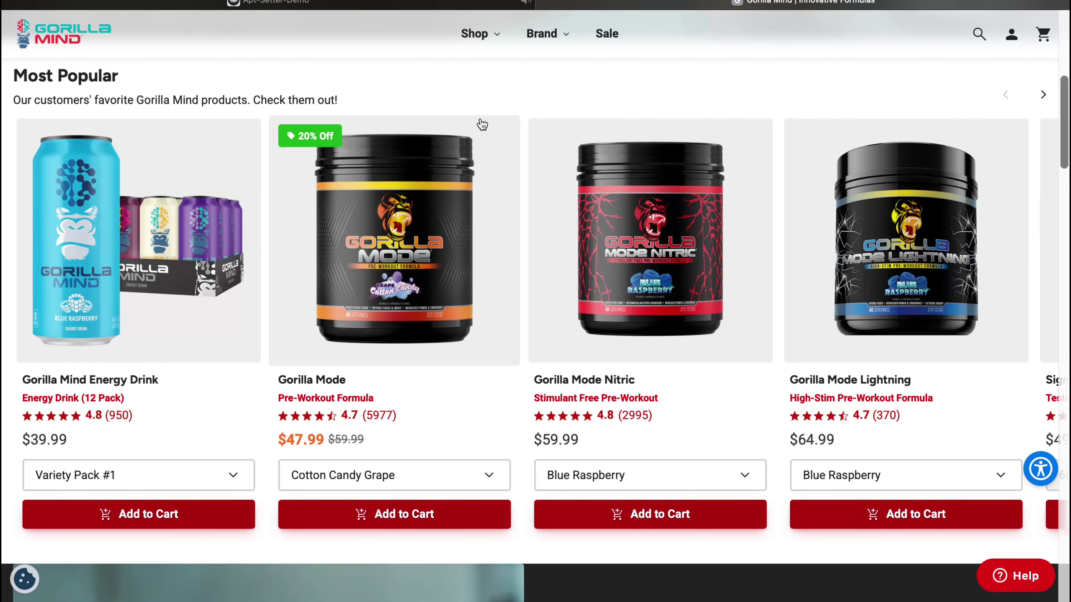
{"action": "left_click", "coordinate": [411, 4]}
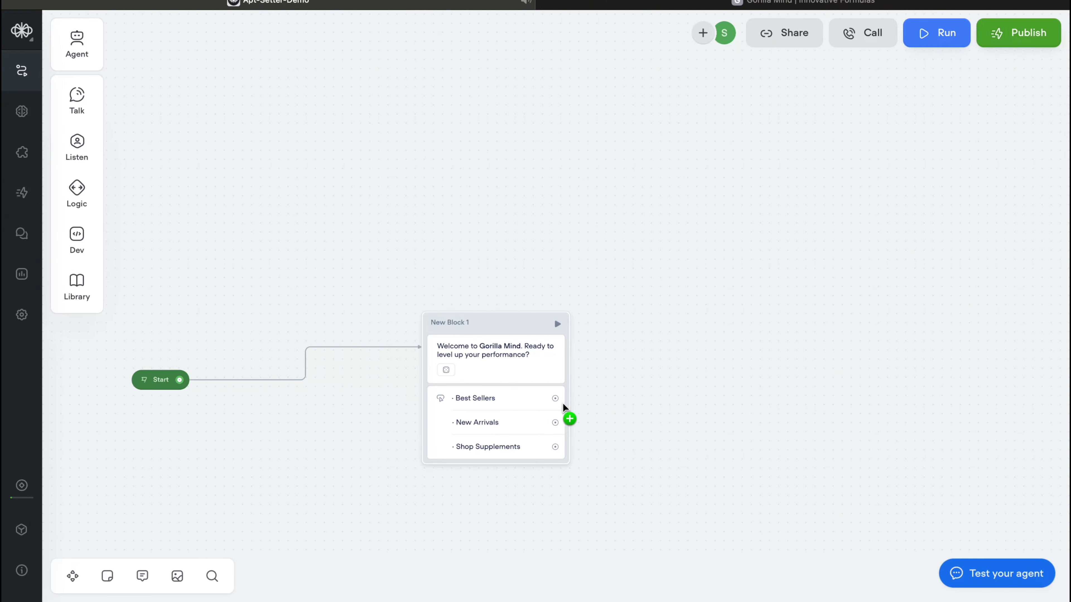
{"action": "right_click", "coordinate": [722, 198]}
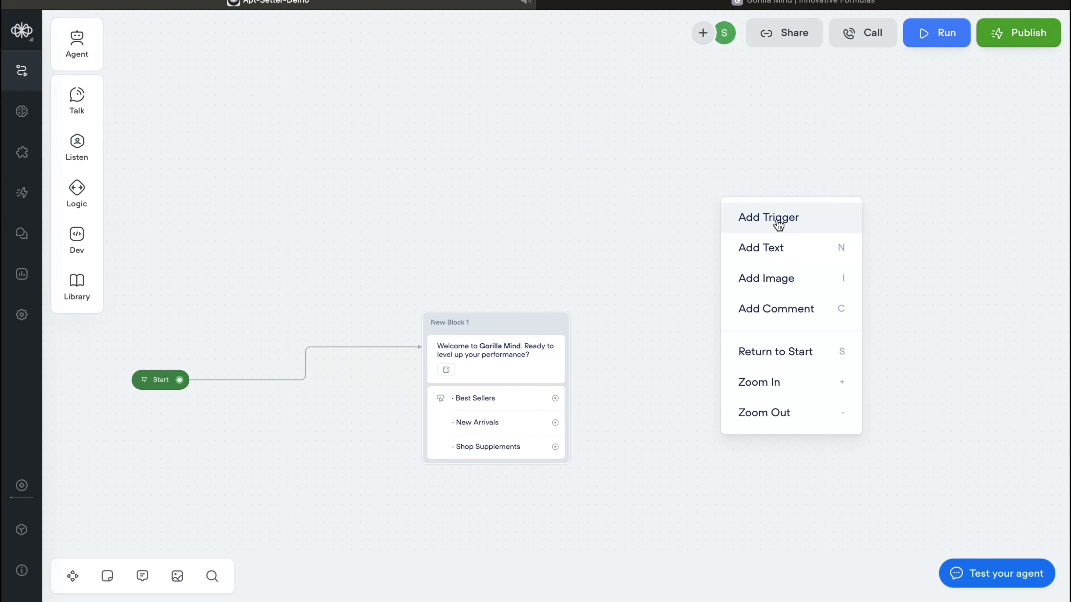
{"action": "left_click", "coordinate": [761, 248]}
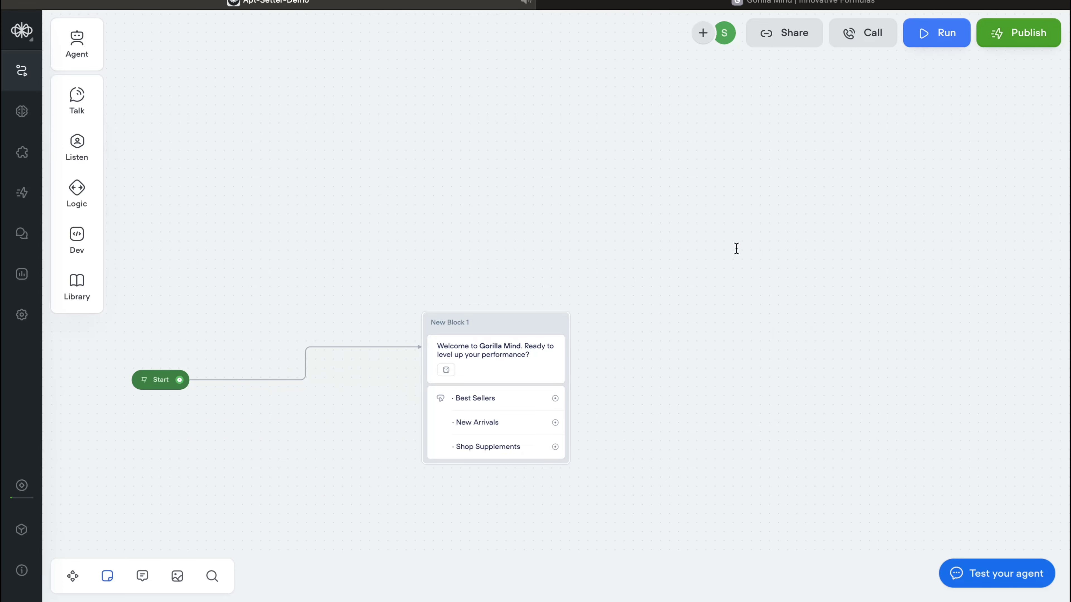
{"action": "scroll", "coordinate": [736, 249], "scroll_direction": "right", "scroll_amount": 2}
{"action": "left_click", "coordinate": [641, 220]}
{"action": "key", "text": "Escape"}
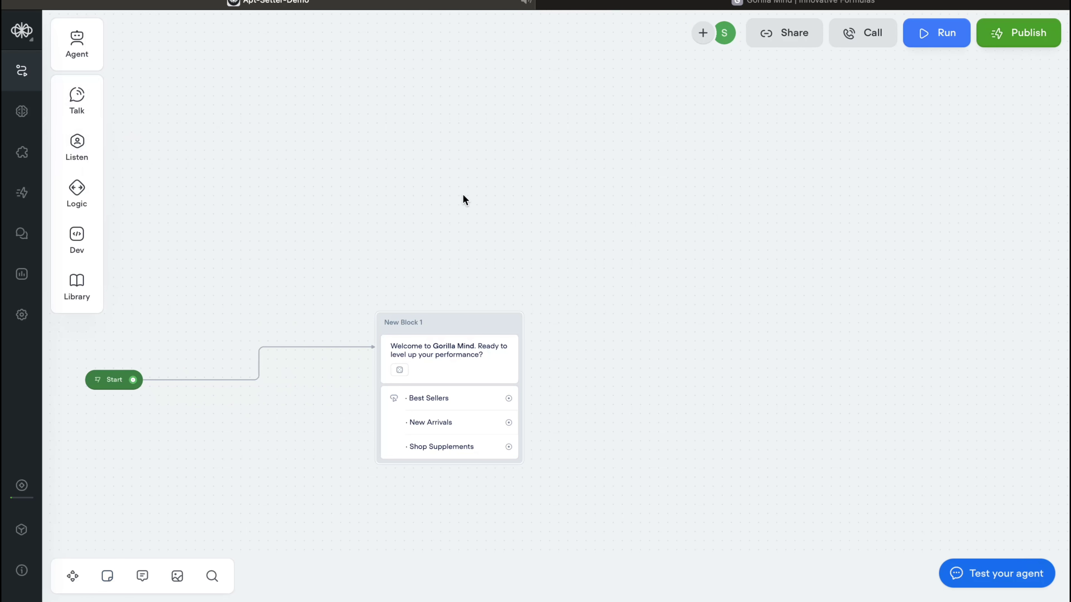
Step: Add a new message block above and beyond the welcome block with the text "OUR BEST SELLERS"
{"action": "mouse_move", "coordinate": [89, 108]}
{"action": "left_click_drag", "start_coordinate": [134, 91], "coordinate": [690, 178]}
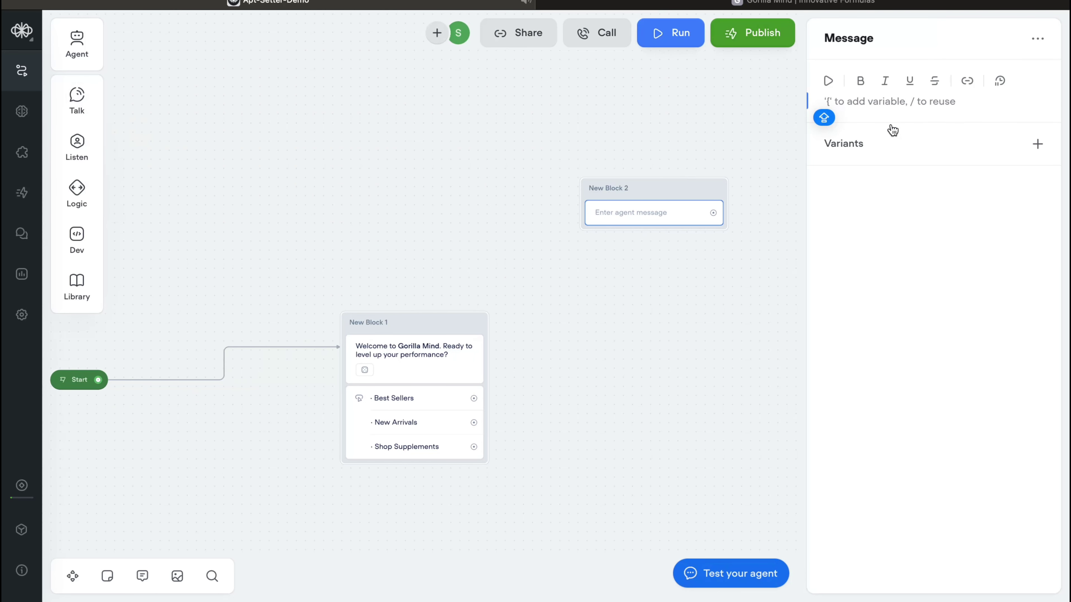
{"action": "type", "text": "BEST SELLERS"}
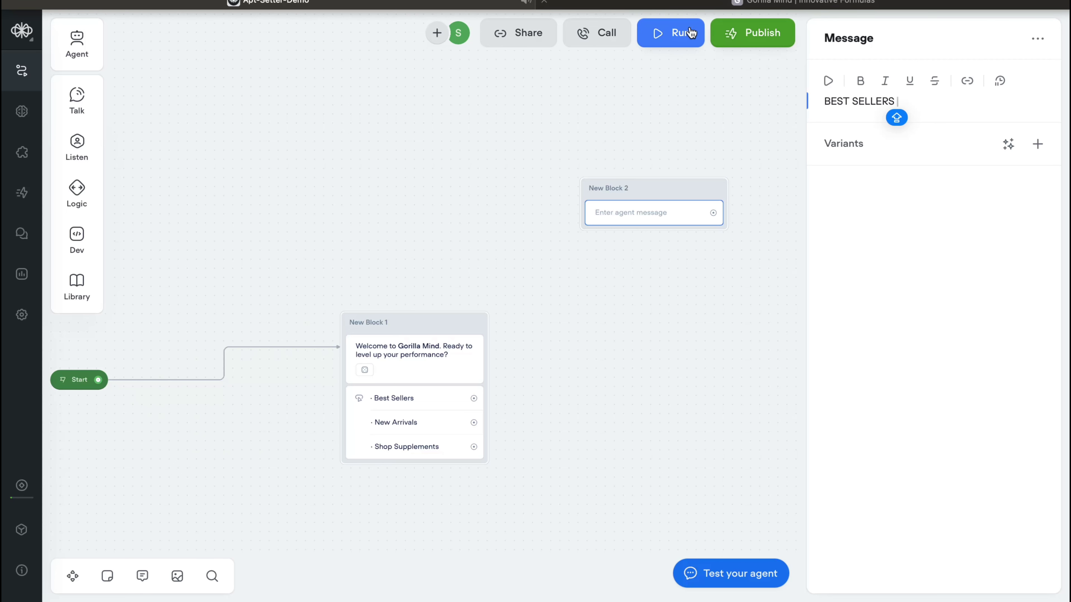
{"action": "key", "text": "super+Tab"}
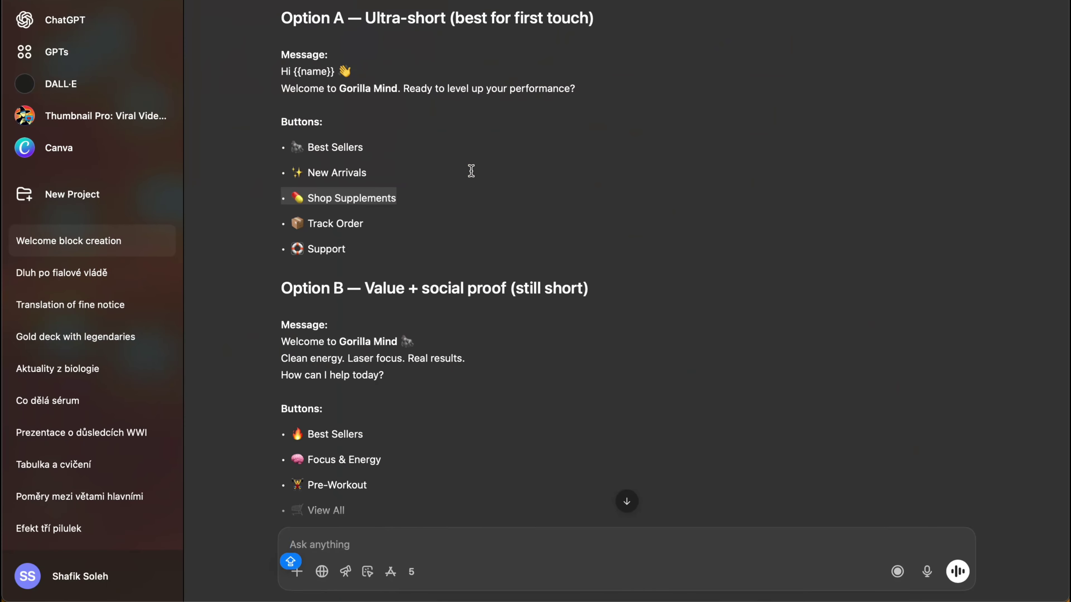
{"action": "key", "text": "super+Tab"}
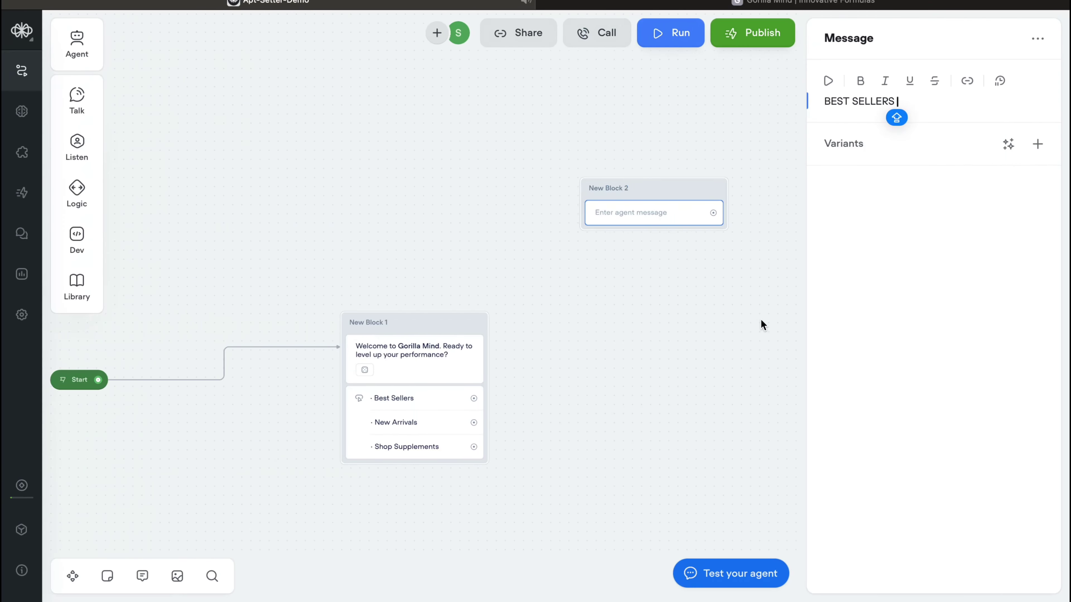
{"action": "scroll", "coordinate": [754, 321], "scroll_direction": "right", "scroll_amount": 1}
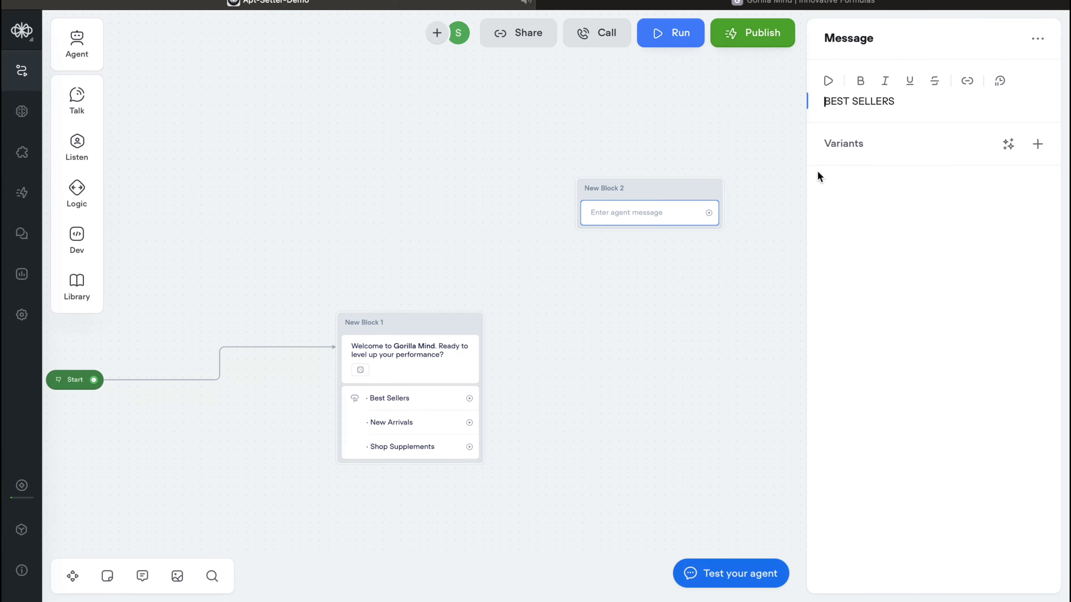
{"action": "type", "text": "OUR"}
{"action": "left_click", "coordinate": [595, 163]}
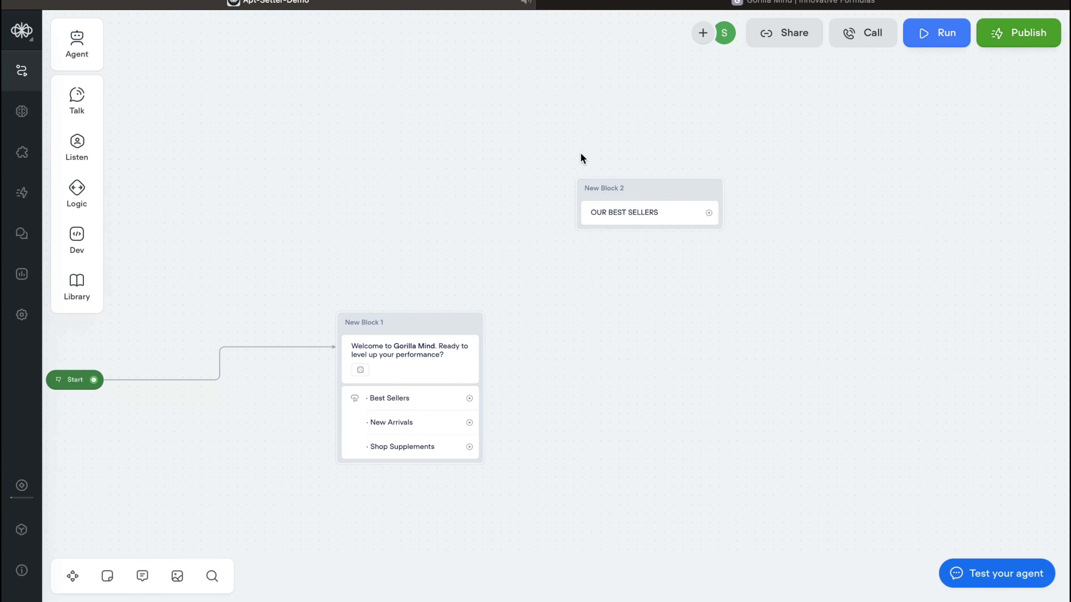
Step: Add a carousel beneath the "OUR BEST SELLERS" message in the same block
{"action": "scroll", "coordinate": [580, 162], "scroll_direction": "right", "scroll_amount": 2}
{"action": "scroll", "coordinate": [581, 208], "scroll_direction": "up", "scroll_amount": 5}
{"action": "mouse_move", "coordinate": [90, 120]}
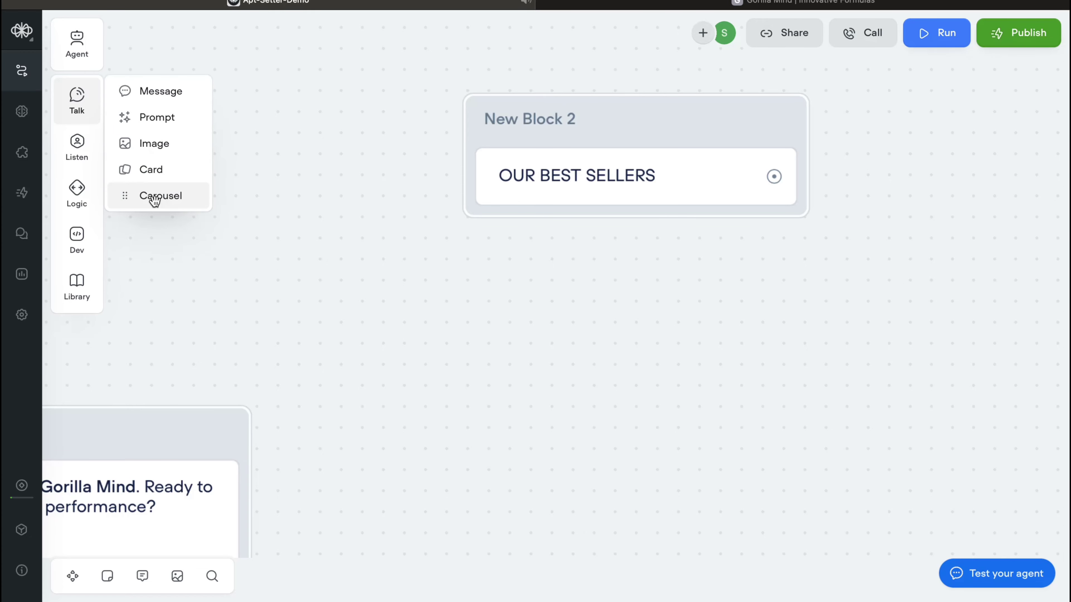
{"action": "left_click_drag", "start_coordinate": [153, 196], "coordinate": [650, 239]}
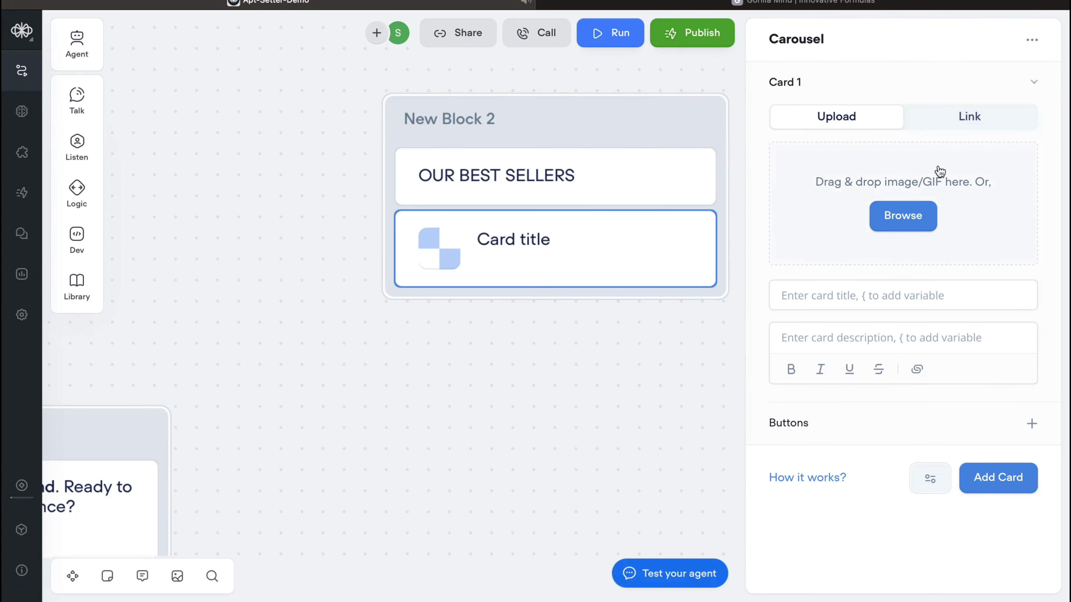
Step: Switch to the Gorilla Mind website and open the Gorilla Mind Energy Drink product page from the Most Popular list
{"action": "left_click", "coordinate": [803, 4]}
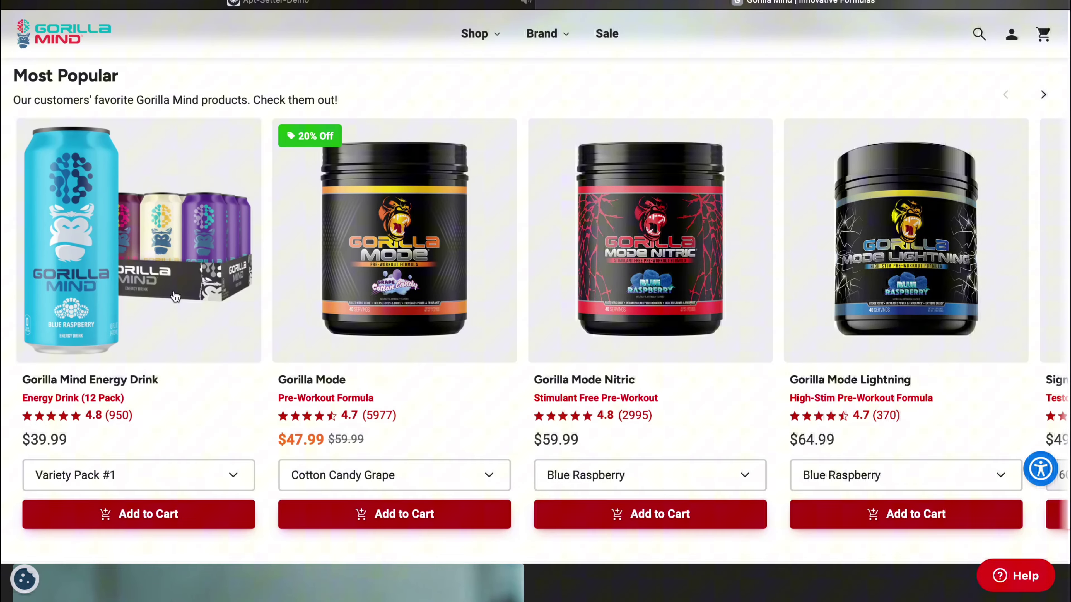
{"action": "left_click", "coordinate": [227, 256]}
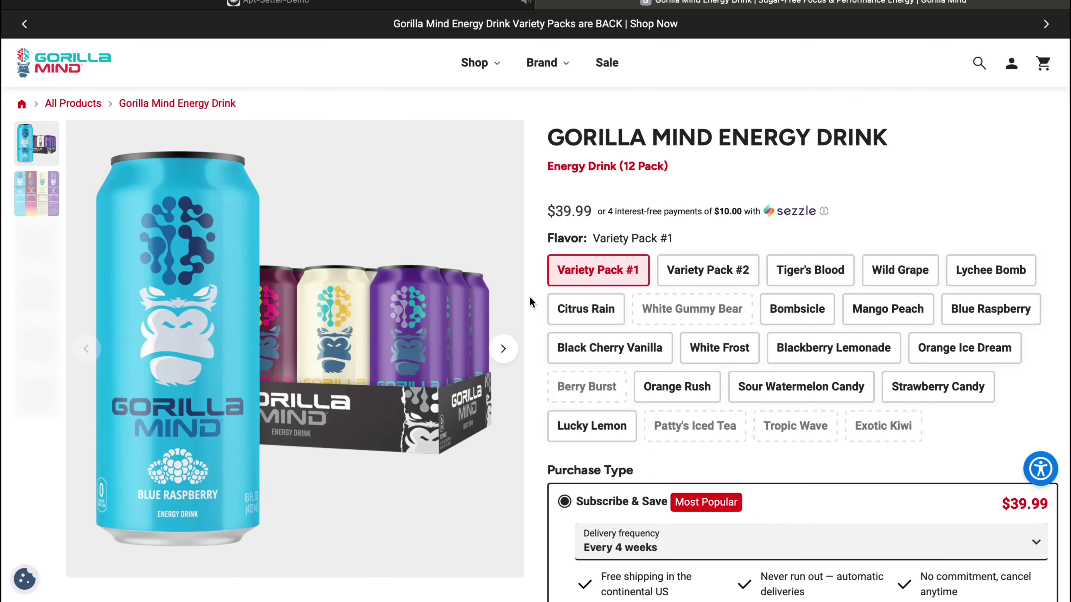
{"action": "scroll", "coordinate": [514, 325], "scroll_direction": "down", "scroll_amount": 3}
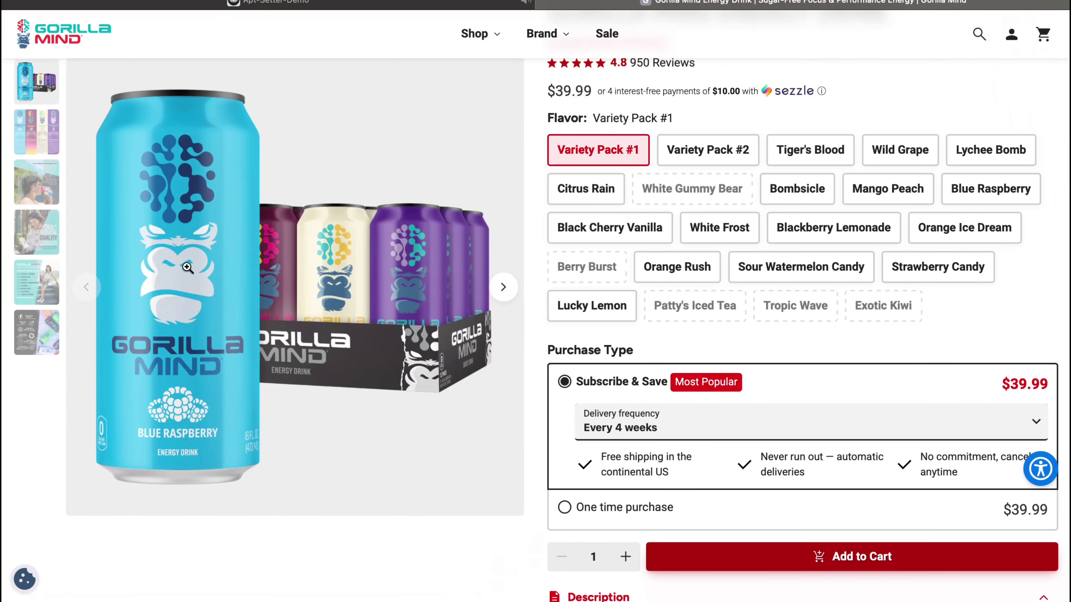
{"action": "scroll", "coordinate": [366, 148], "scroll_direction": "up", "scroll_amount": 3}
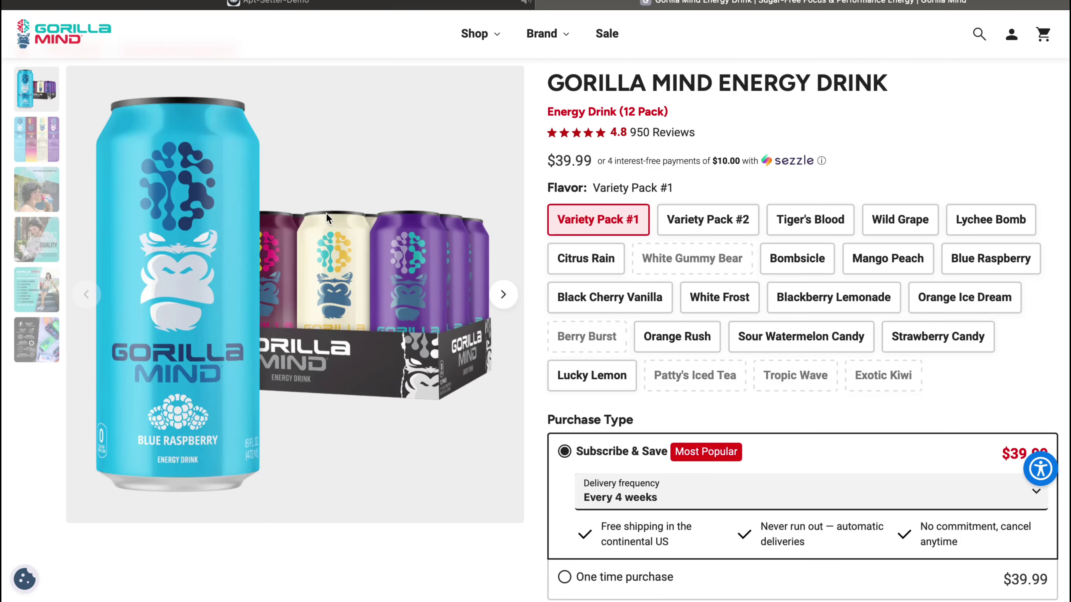
{"action": "left_click", "coordinate": [326, 212]}
{"action": "left_click", "coordinate": [598, 166]}
{"action": "right_click", "coordinate": [358, 143]}
{"action": "left_click", "coordinate": [382, 263]}
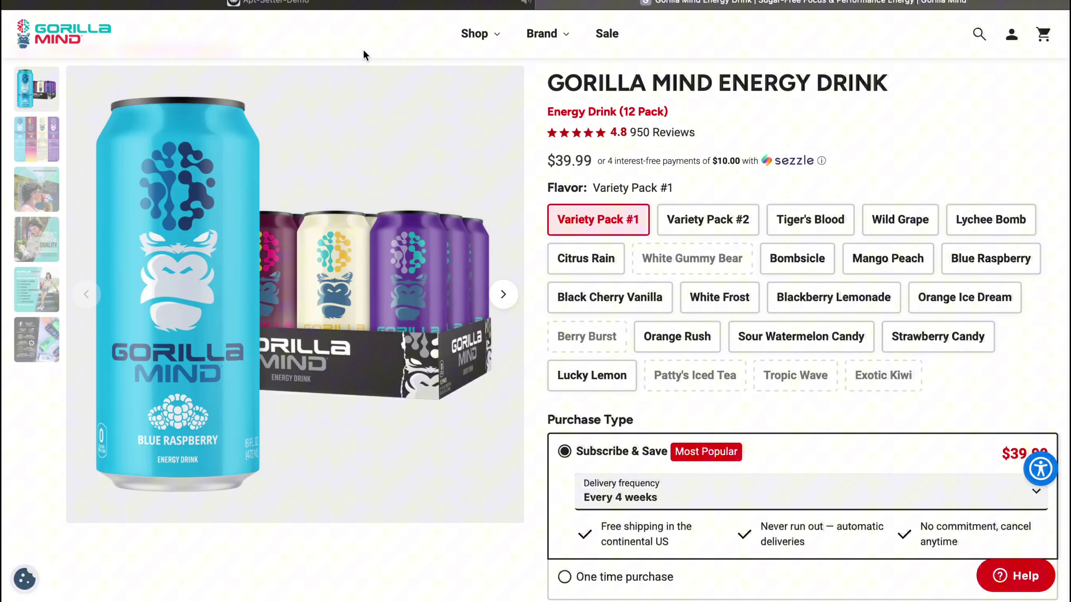
{"action": "left_click", "coordinate": [437, 7]}
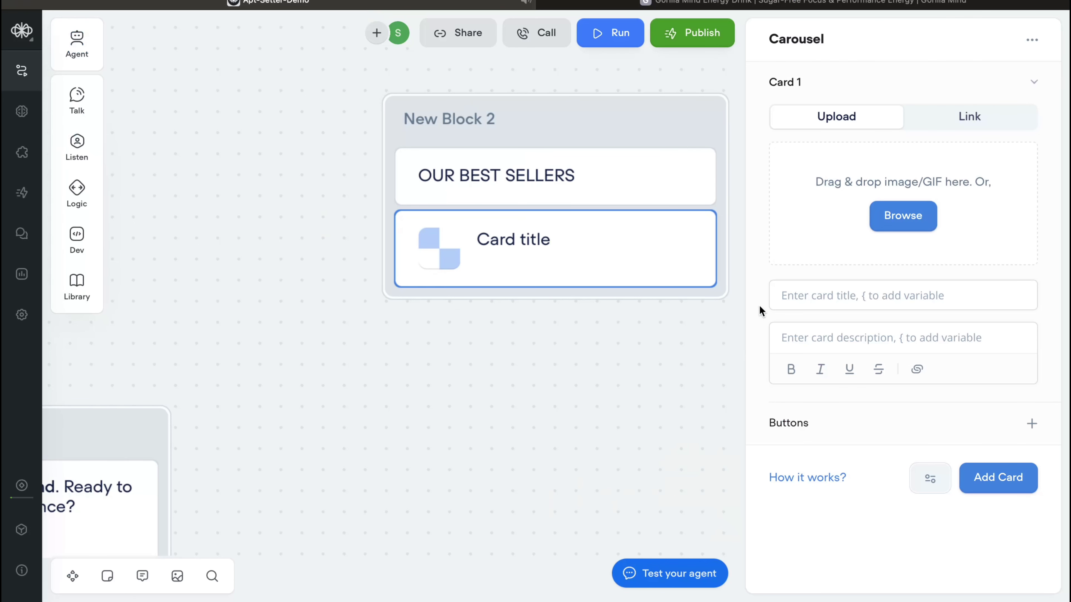
{"action": "left_click", "coordinate": [832, 230]}
{"action": "left_click", "coordinate": [739, 454]}
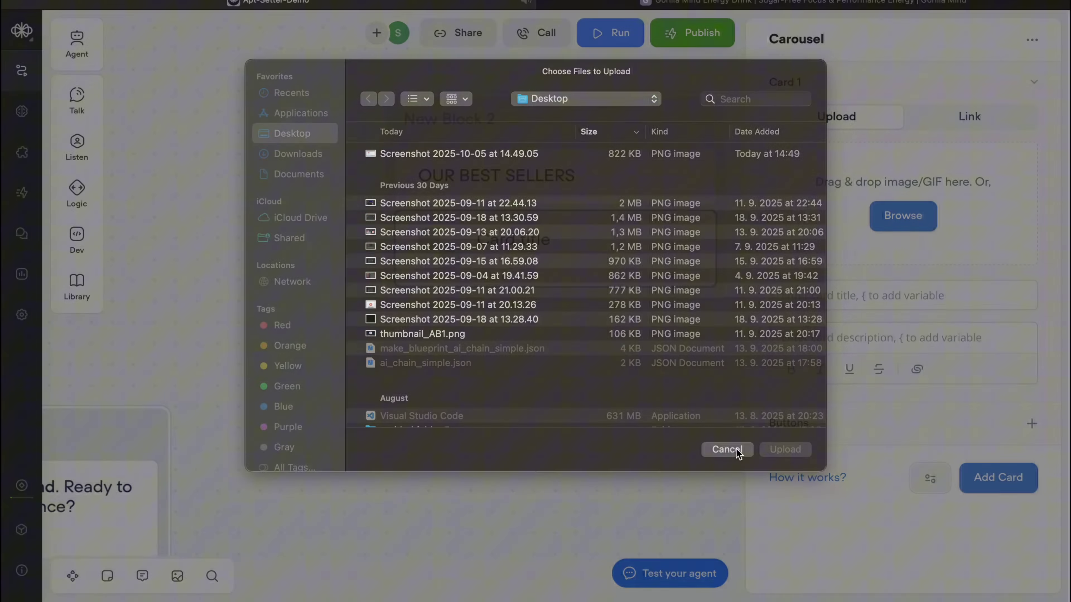
Step: Upload the main Gorilla Mind Energy Drink picture from the product page as the image of carousel Card 1
{"action": "left_click", "coordinate": [613, 6]}
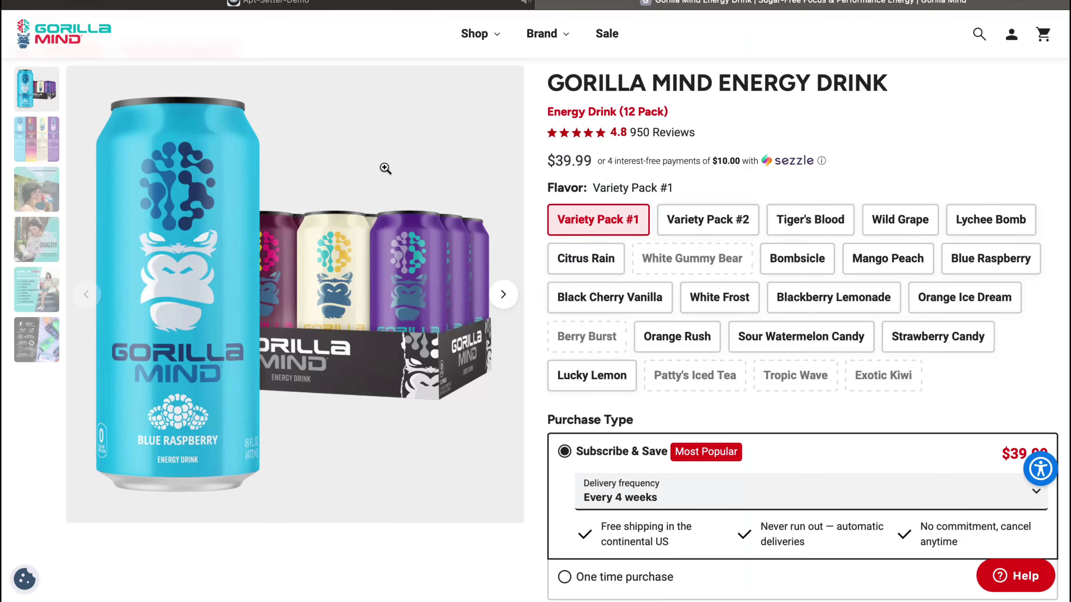
{"action": "left_click_drag", "start_coordinate": [270, 253], "coordinate": [922, 150]}
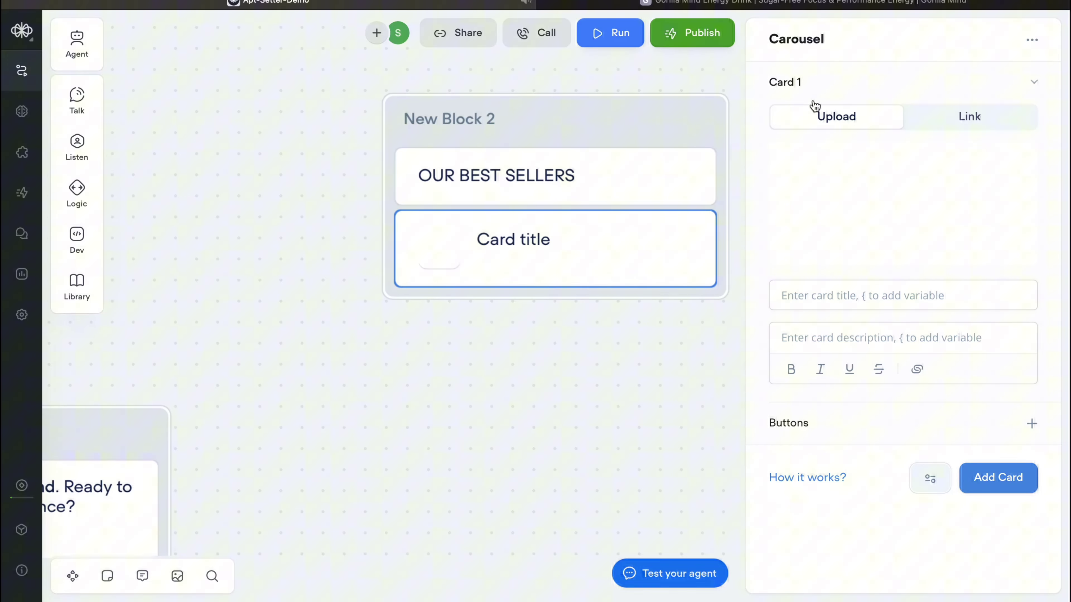
Step: Copy the product name "GORILLA MIND ENERGY DRINK" from the website's product page into the title of carousel Card 1
{"action": "left_click", "coordinate": [800, 3]}
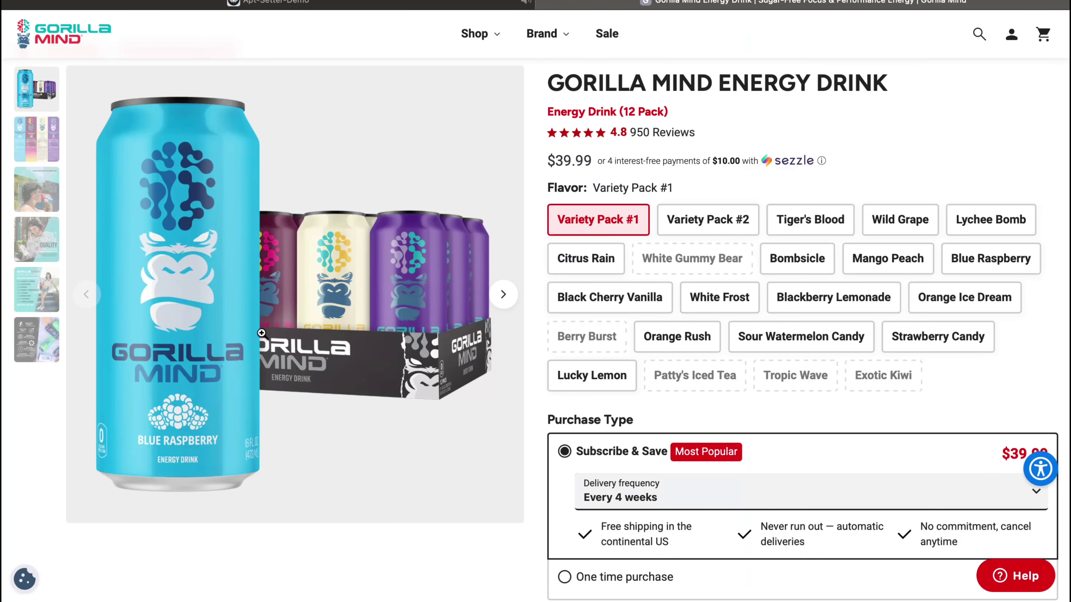
{"action": "left_click_drag", "start_coordinate": [546, 83], "coordinate": [1011, 72]}
{"action": "key", "text": "super+c"}
{"action": "key", "text": "ctrl+shift+Tab"}
{"action": "left_click", "coordinate": [796, 304]}
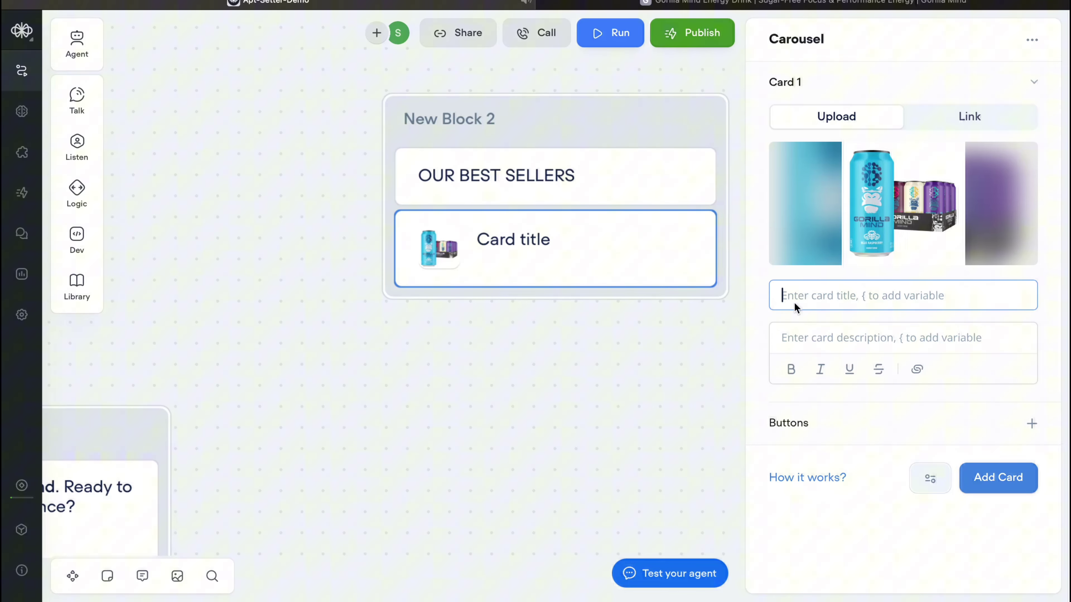
{"action": "key", "text": "super+v"}
Step: Copy the product page's description, from "Gorilla Mind Energy is sold in cases of 12 cans" through the flavor list, into the energy drink card's description
{"action": "left_click", "coordinate": [848, 352]}
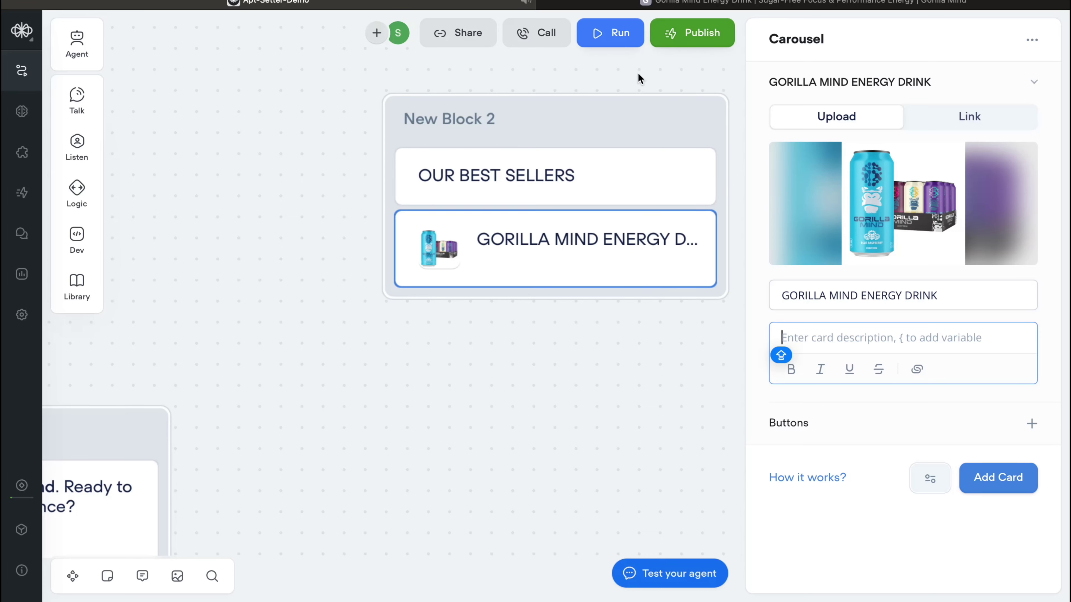
{"action": "left_click", "coordinate": [660, 4]}
{"action": "scroll", "coordinate": [593, 265], "scroll_direction": "down", "scroll_amount": 10}
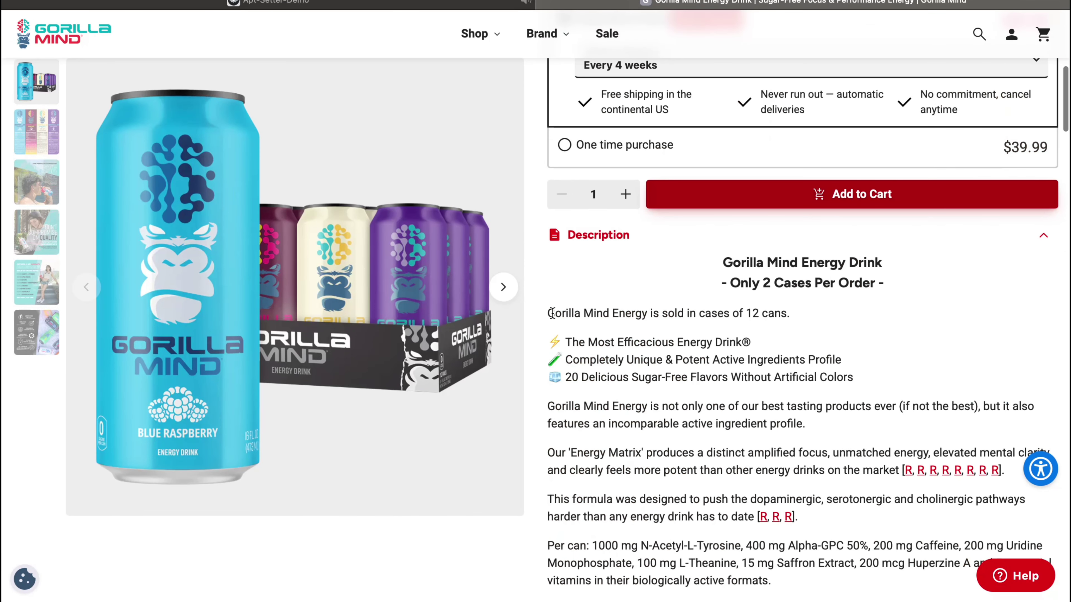
{"action": "scroll", "coordinate": [750, 451], "scroll_direction": "down", "scroll_amount": 15}
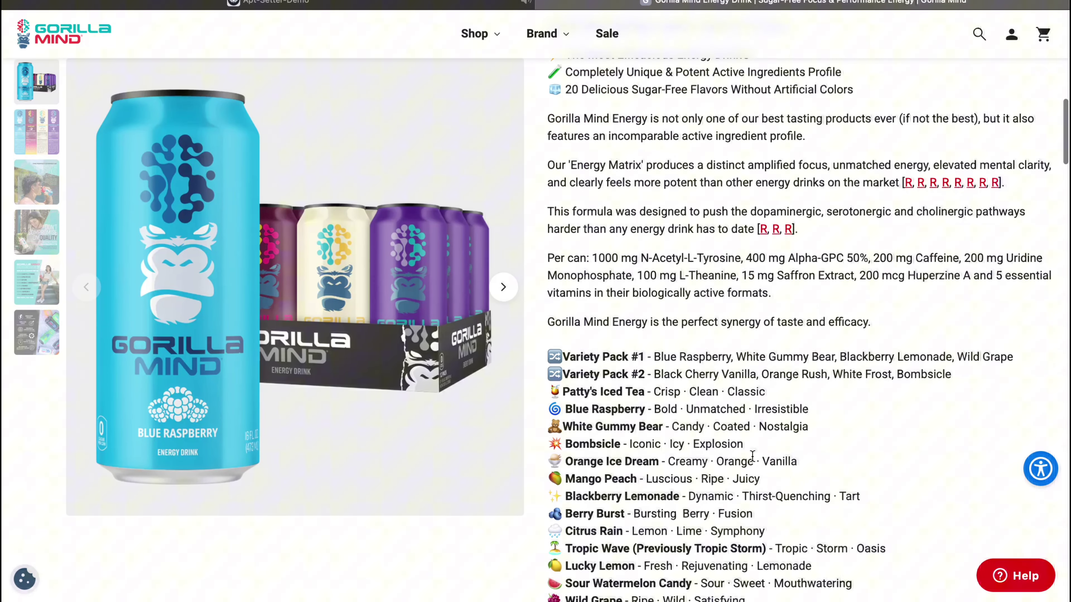
{"action": "scroll", "coordinate": [750, 454], "scroll_direction": "up", "scroll_amount": 3}
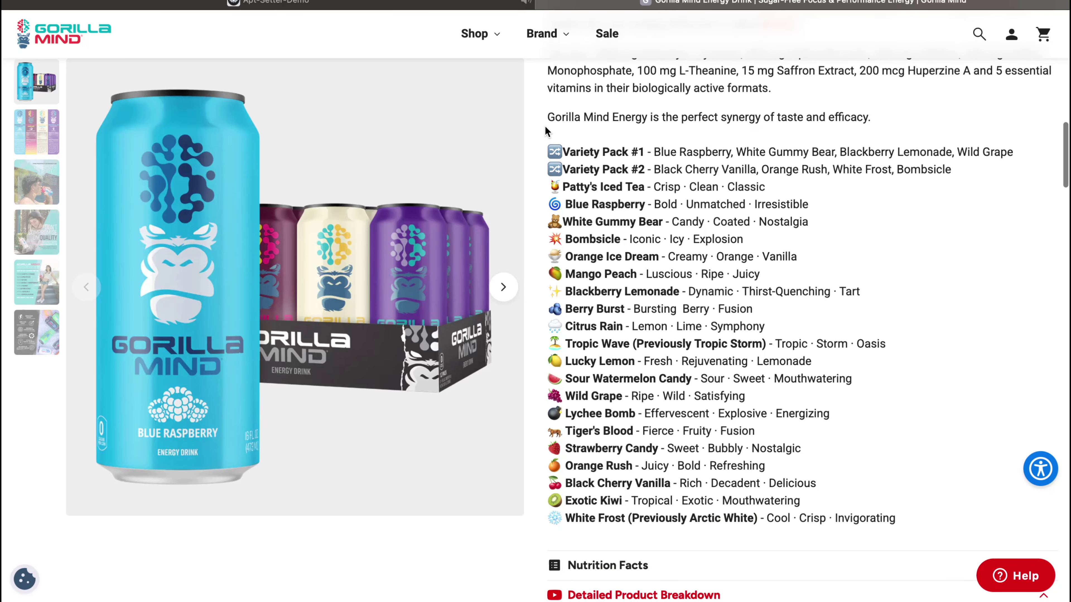
{"action": "scroll", "coordinate": [549, 149], "scroll_direction": "up", "scroll_amount": 8}
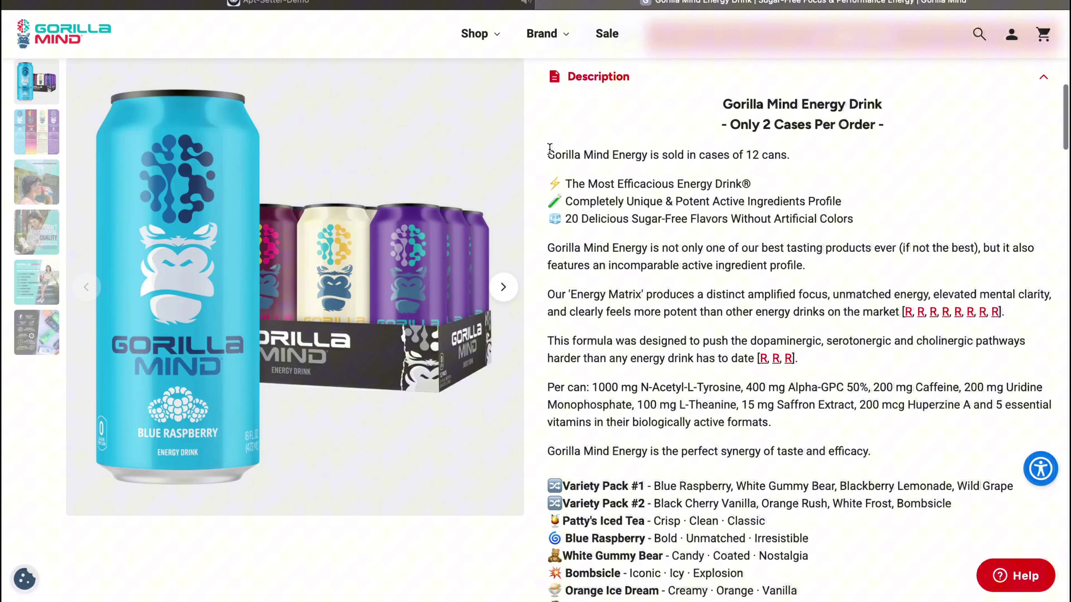
{"action": "left_click_drag", "start_coordinate": [548, 154], "coordinate": [902, 487]}
{"action": "left_click", "coordinate": [461, 6]}
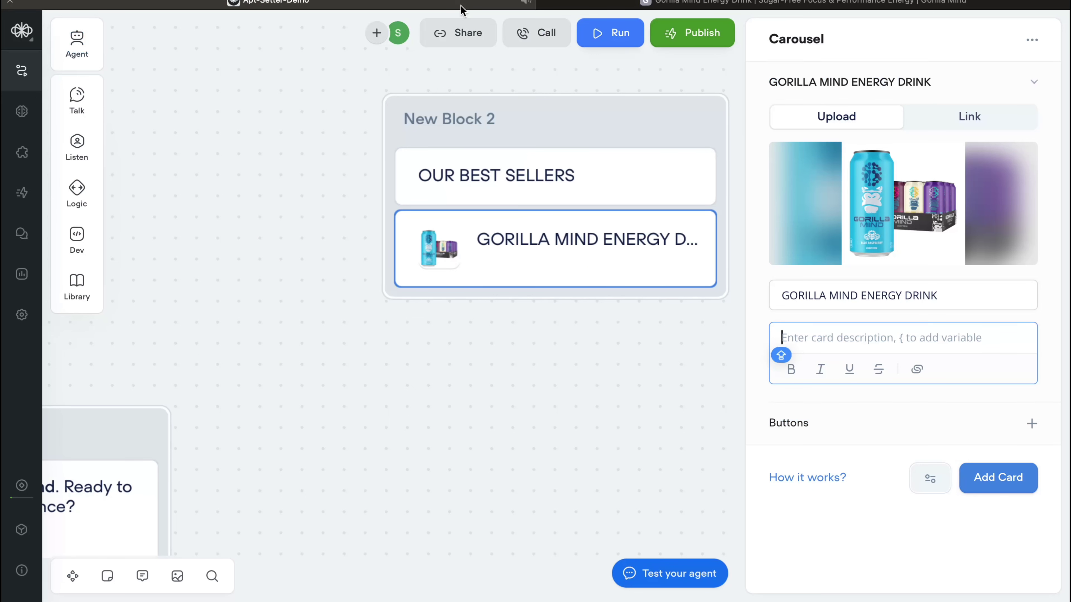
{"action": "key", "text": "super+v"}
{"action": "left_click", "coordinate": [824, 489]}
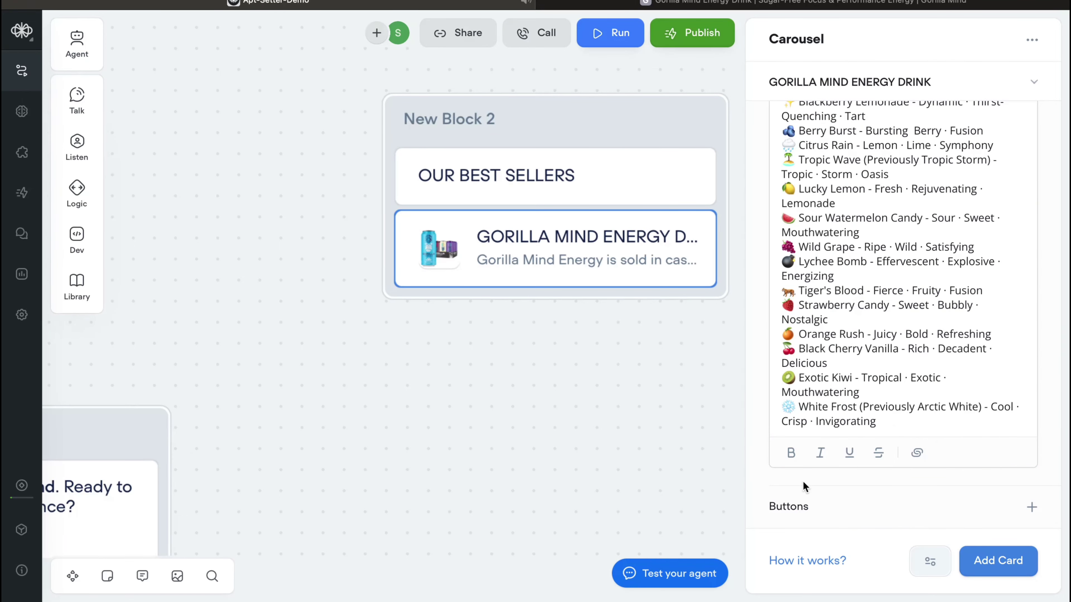
Step: Add a button with an Open URL action to the Gorilla Mind Energy Drink card
{"action": "scroll", "coordinate": [810, 333], "scroll_direction": "up", "scroll_amount": 20}
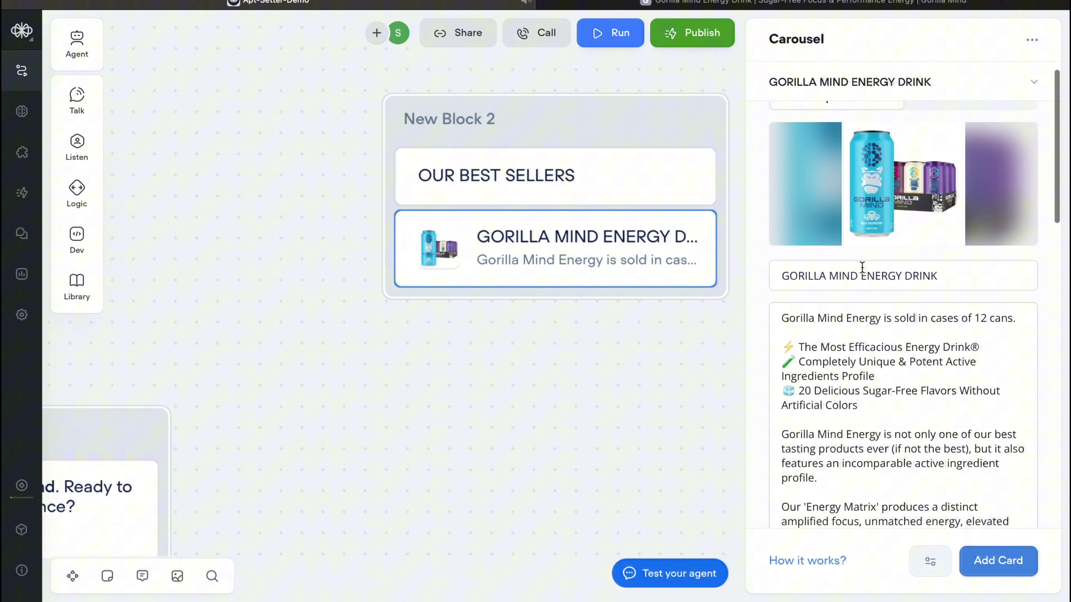
{"action": "scroll", "coordinate": [799, 411], "scroll_direction": "down", "scroll_amount": 20}
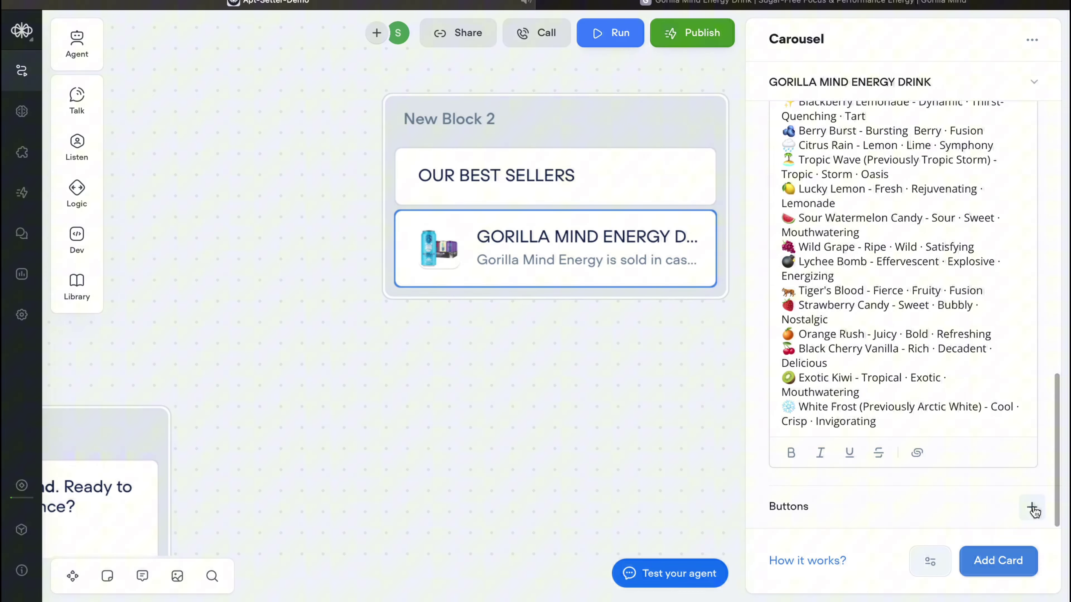
{"action": "left_click", "coordinate": [1032, 507]}
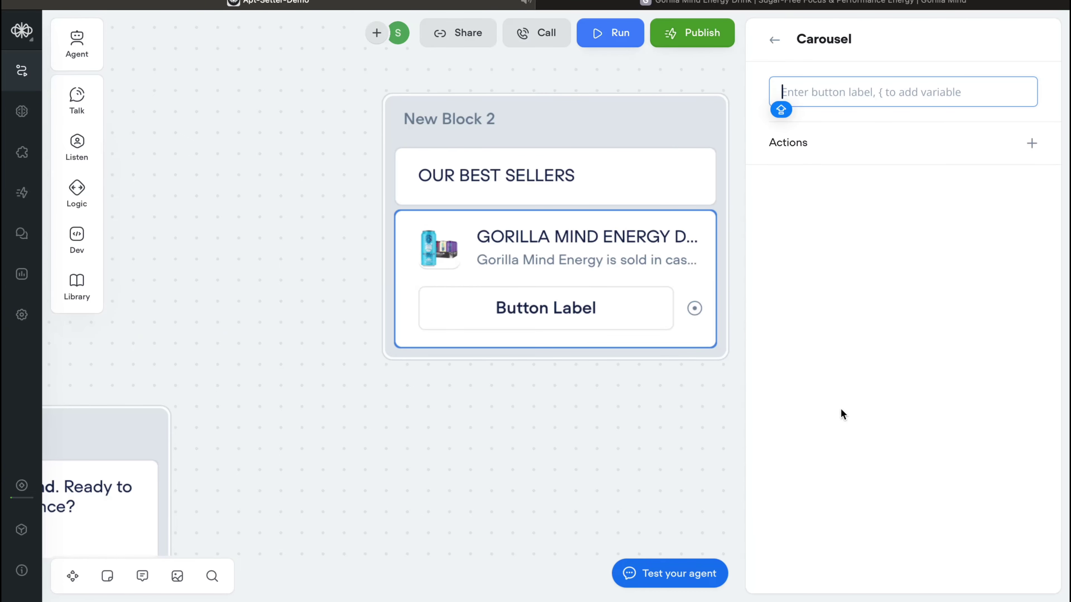
{"action": "left_click", "coordinate": [1026, 145]}
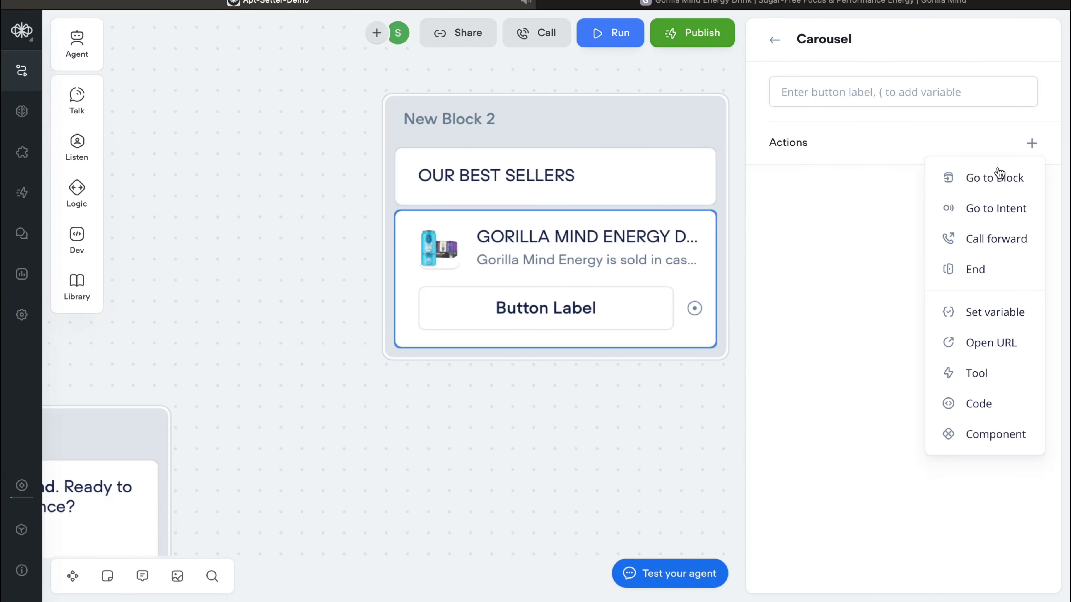
{"action": "left_click", "coordinate": [978, 341]}
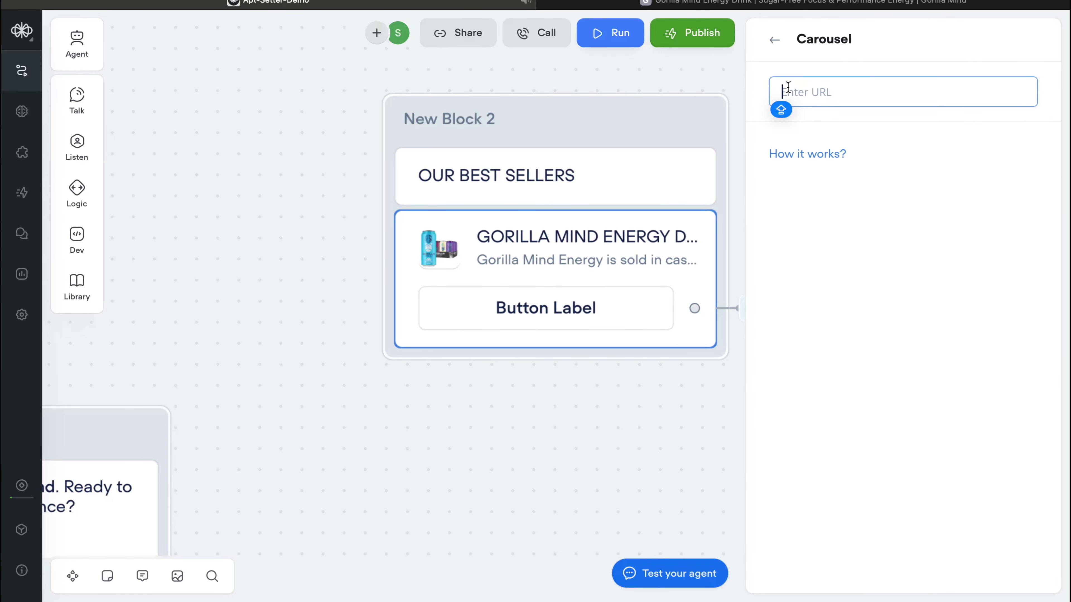
Step: Copy the Gorilla Mind Energy Drink product page address from the website and set it as the button's URL
{"action": "left_click", "coordinate": [803, 3]}
{"action": "scroll", "coordinate": [430, 115], "scroll_direction": "up", "scroll_amount": 10}
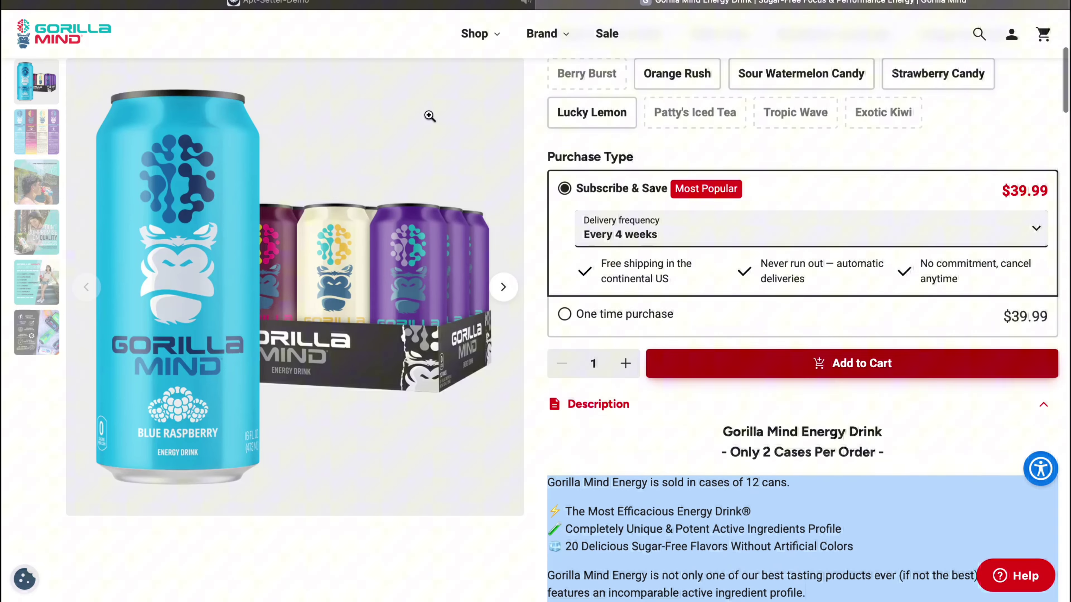
{"action": "left_click", "coordinate": [429, 115]}
{"action": "left_click", "coordinate": [1043, 36]}
{"action": "scroll", "coordinate": [535, 301], "scroll_direction": "up", "scroll_amount": 8}
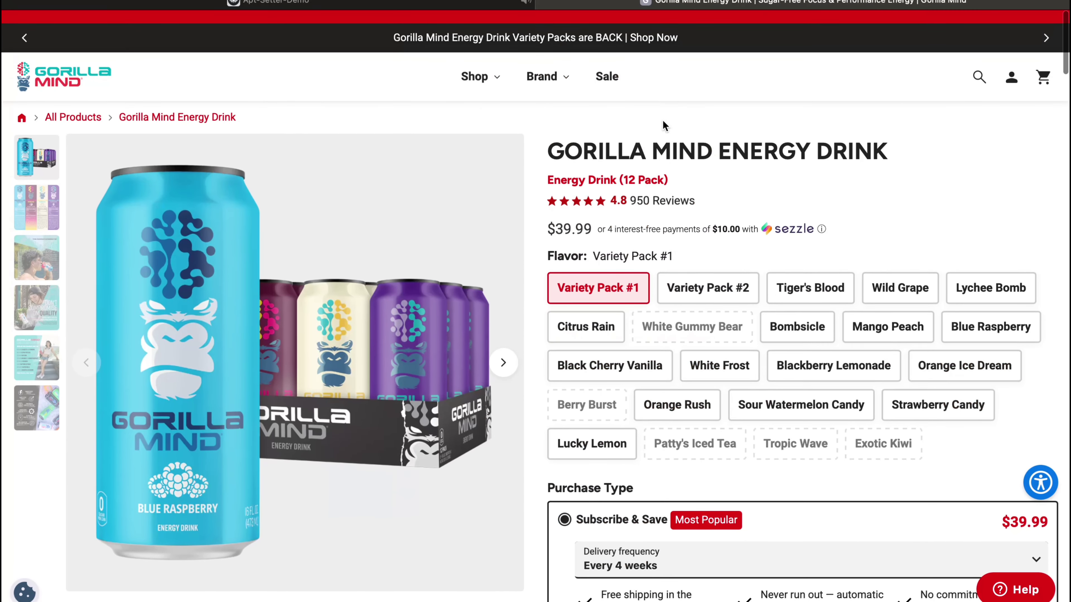
{"action": "left_click", "coordinate": [803, 3]}
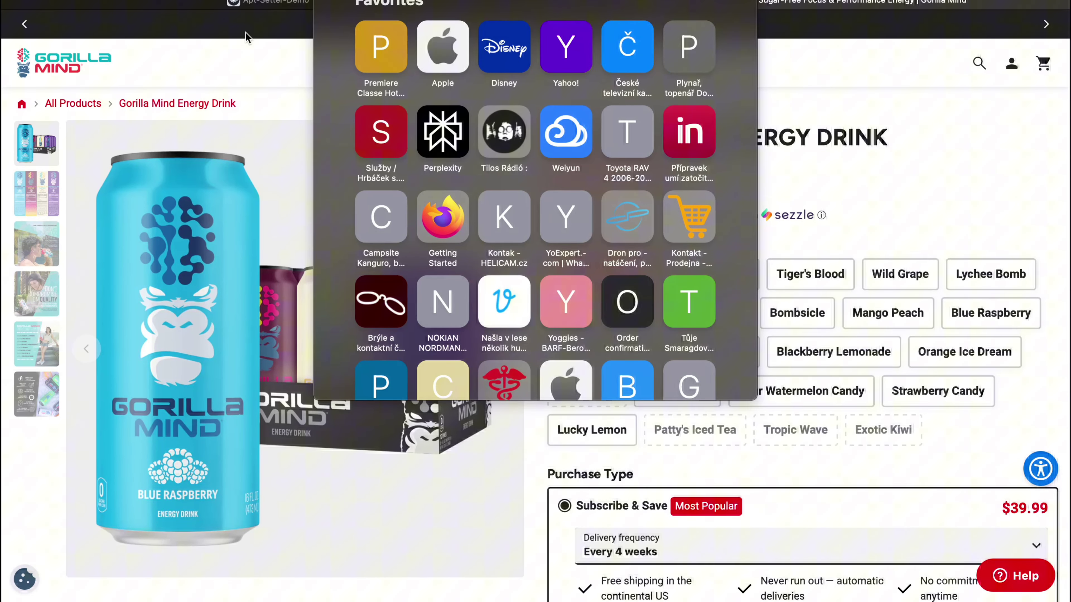
{"action": "left_click", "coordinate": [270, 3]}
{"action": "key", "text": "super+v"}
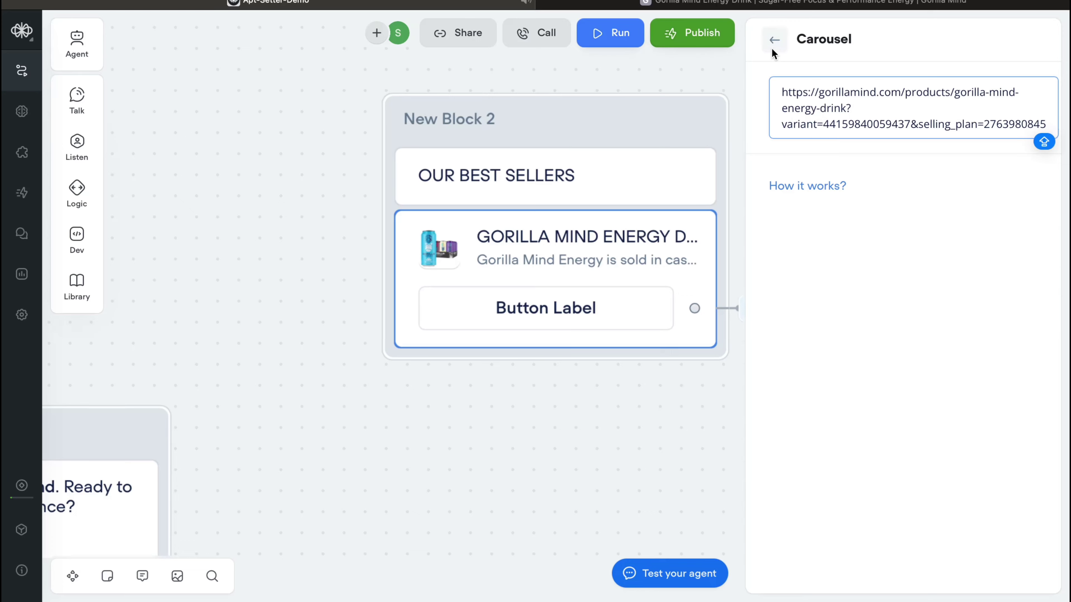
Step: Label the energy drink card's button "ORDER NOW" and close the carousel settings
{"action": "left_click", "coordinate": [773, 49]}
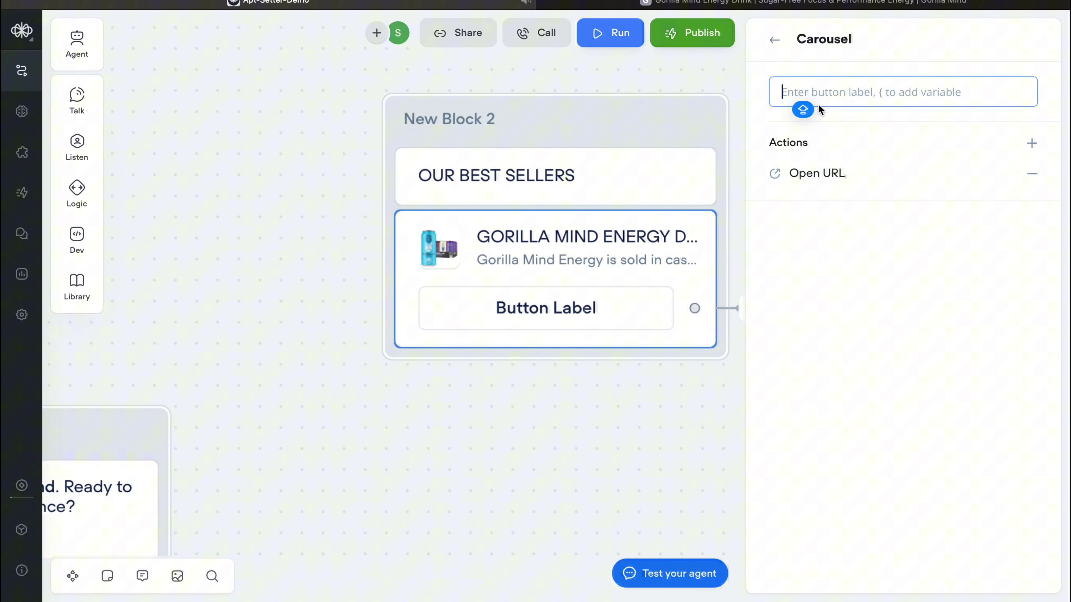
{"action": "type", "text": "B"}
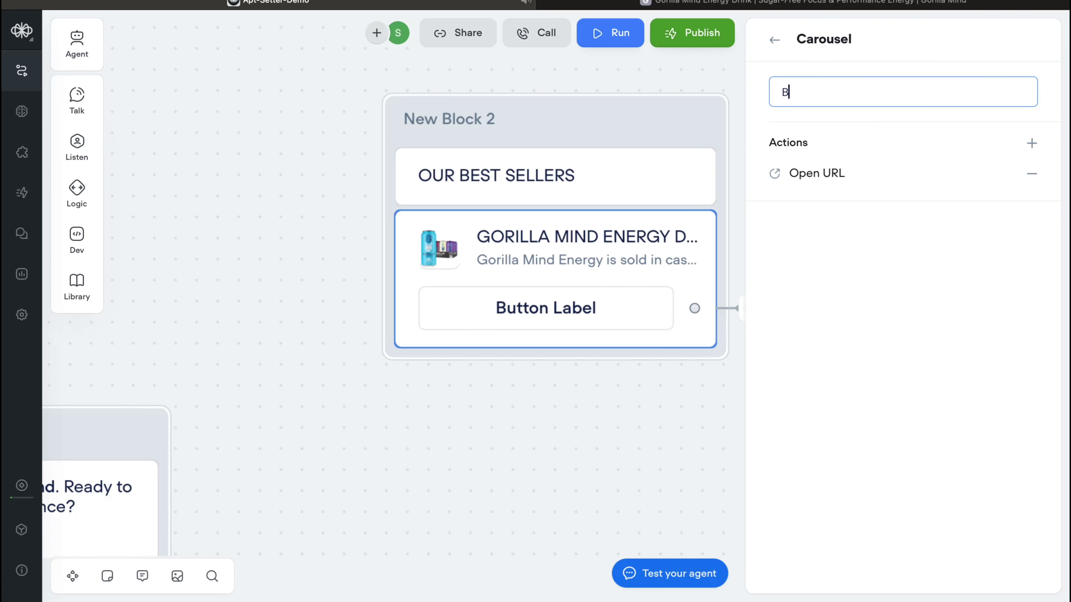
{"action": "type", "text": "RDER NOW"}
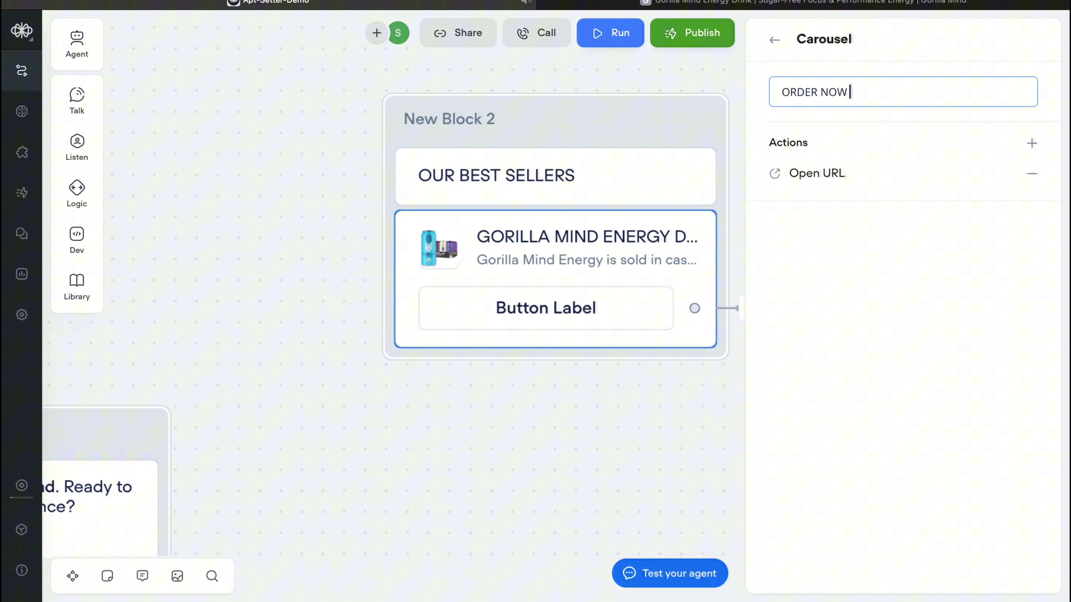
{"action": "left_click", "coordinate": [658, 61]}
Step: Run the "OUR BEST SELLERS" block in the test chat and try the card's ORDER NOW button
{"action": "scroll", "coordinate": [480, 253], "scroll_direction": "down", "scroll_amount": 3}
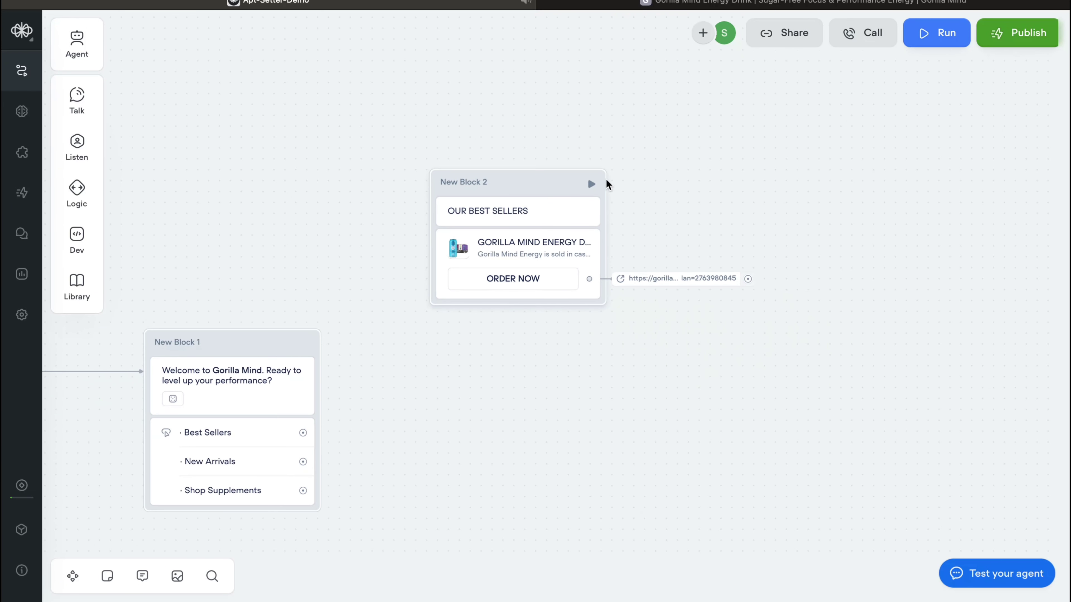
{"action": "left_click", "coordinate": [586, 180]}
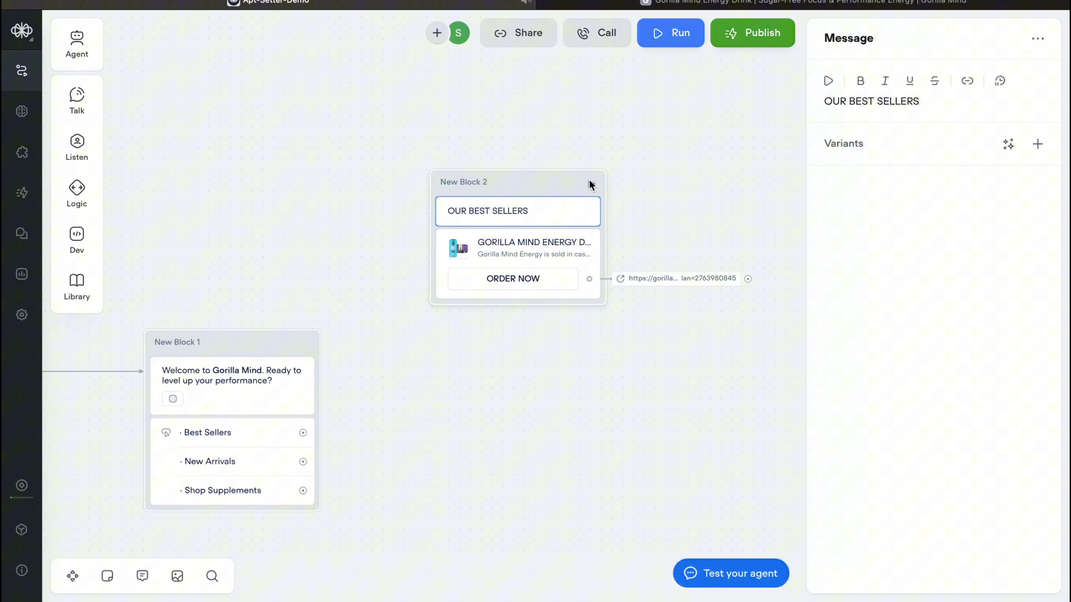
{"action": "left_click", "coordinate": [589, 182]}
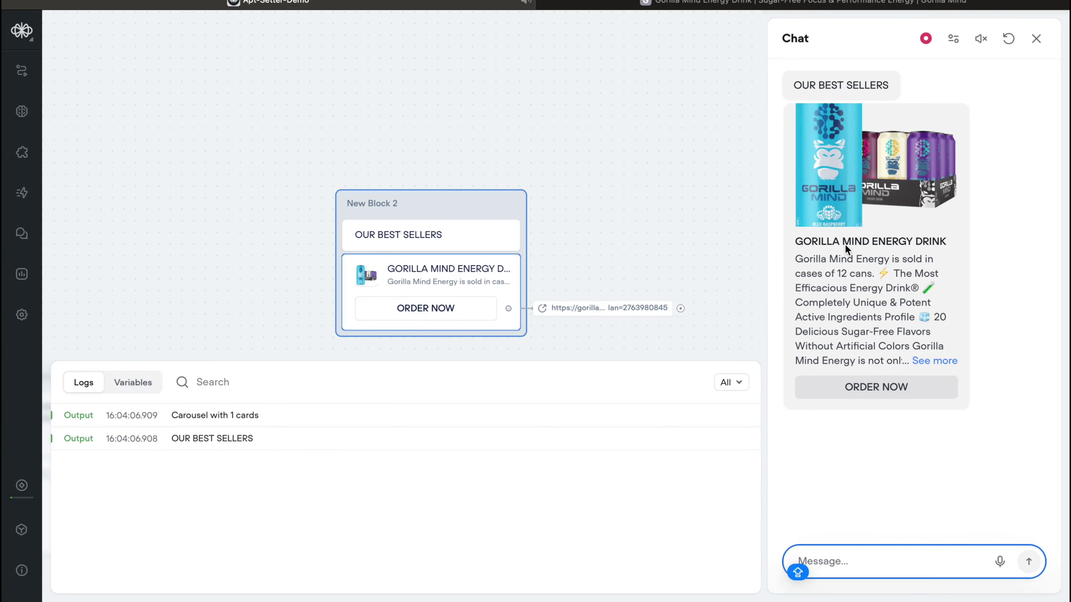
{"action": "left_click", "coordinate": [857, 387]}
Step: Add a second card to the best-sellers carousel, following the Gorilla Mind Energy Drink card
{"action": "scroll", "coordinate": [863, 136], "scroll_direction": "up", "scroll_amount": 15}
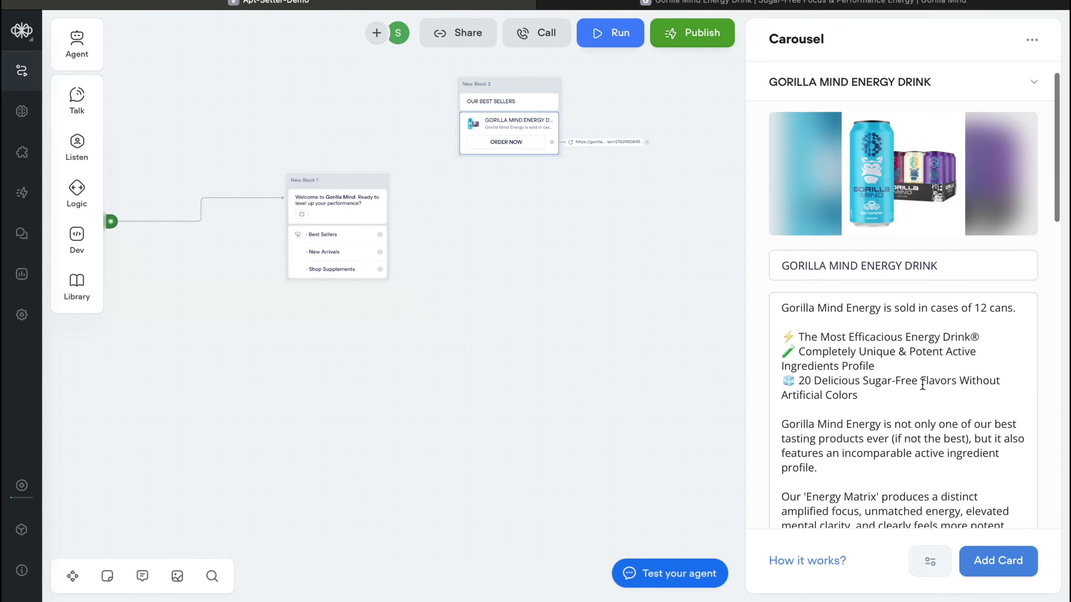
{"action": "scroll", "coordinate": [880, 305], "scroll_direction": "down", "scroll_amount": 10}
{"action": "scroll", "coordinate": [880, 306], "scroll_direction": "down", "scroll_amount": 5}
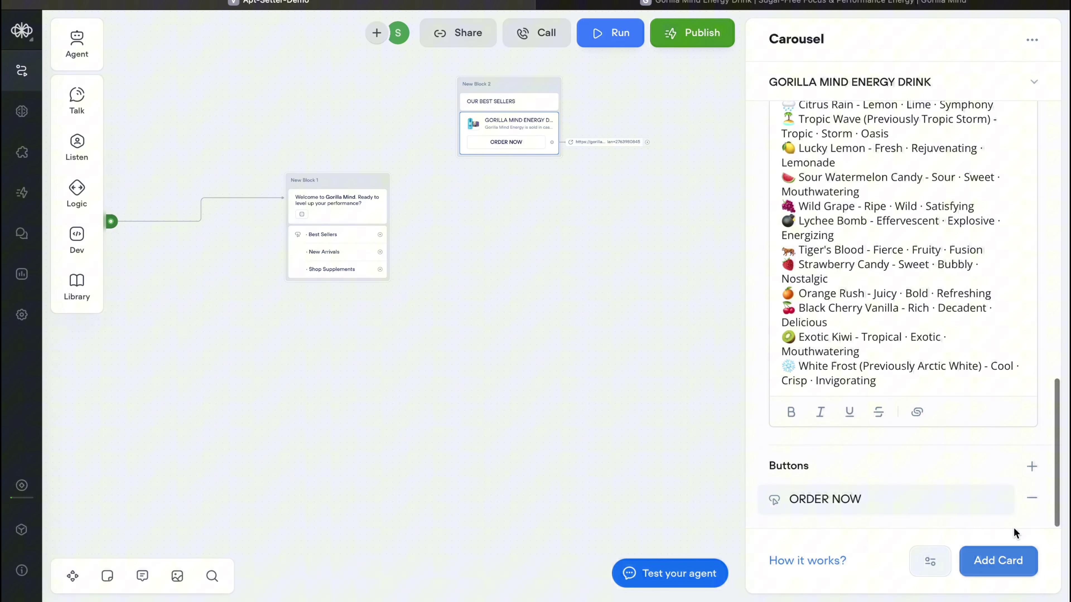
{"action": "left_click", "coordinate": [998, 561]}
Step: Switch to the Gorilla Mind website and open the Gorilla Mode product page from the home page's Most Popular list
{"action": "key", "text": "ctrl+Tab"}
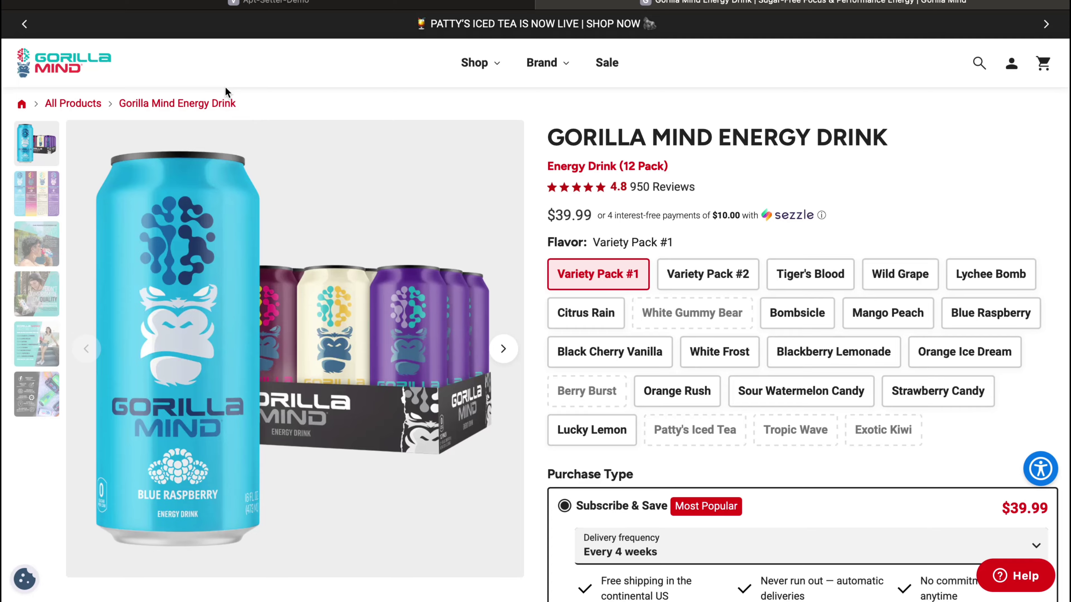
{"action": "left_click", "coordinate": [227, 3]}
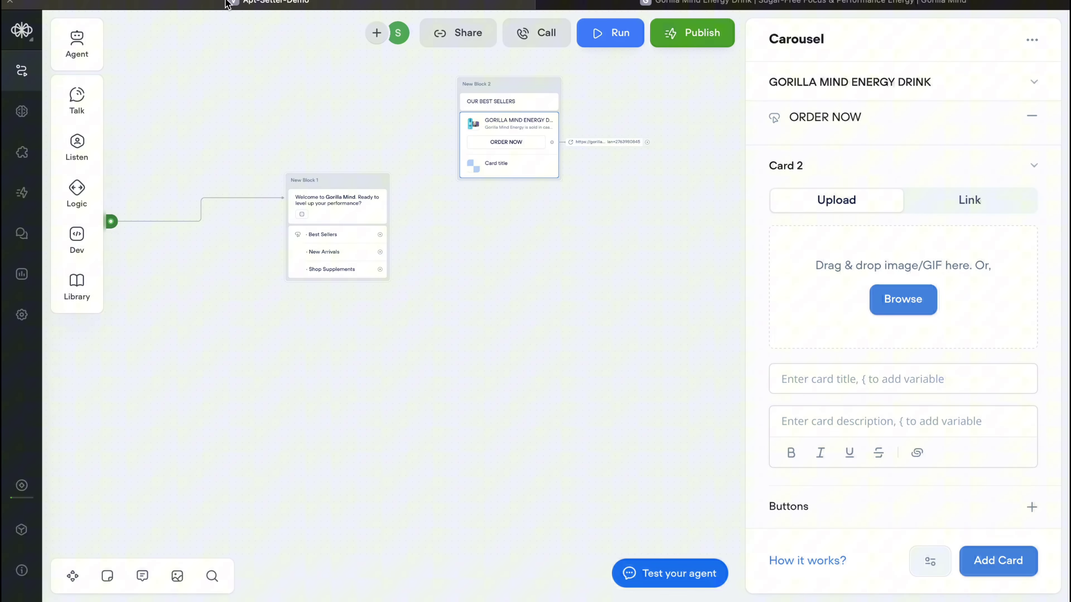
{"action": "left_click", "coordinate": [705, 2]}
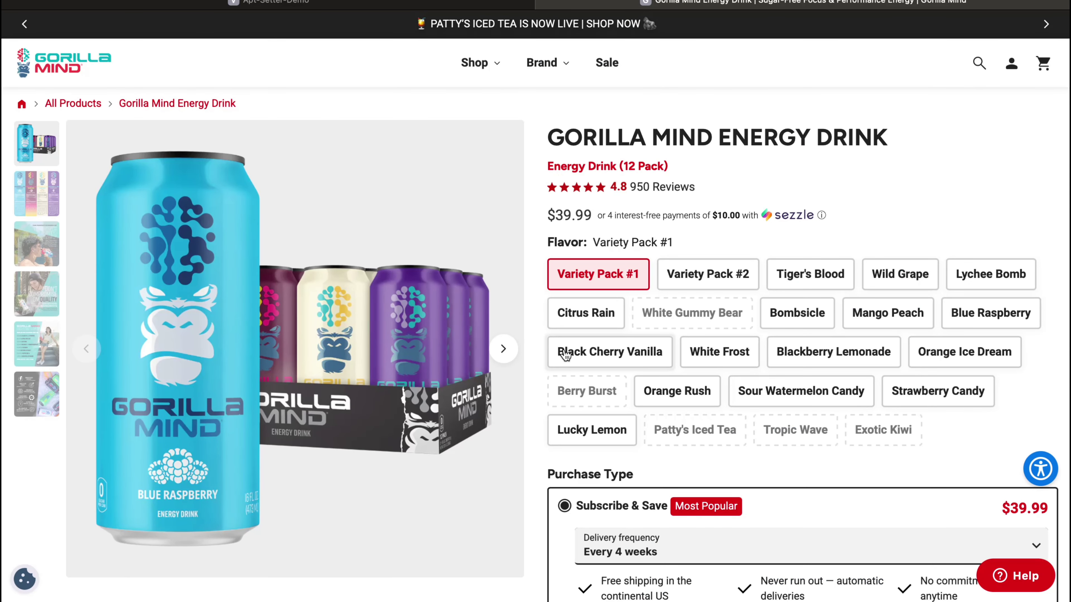
{"action": "scroll", "coordinate": [565, 354], "scroll_direction": "down", "scroll_amount": 10}
{"action": "scroll", "coordinate": [566, 337], "scroll_direction": "up", "scroll_amount": 10}
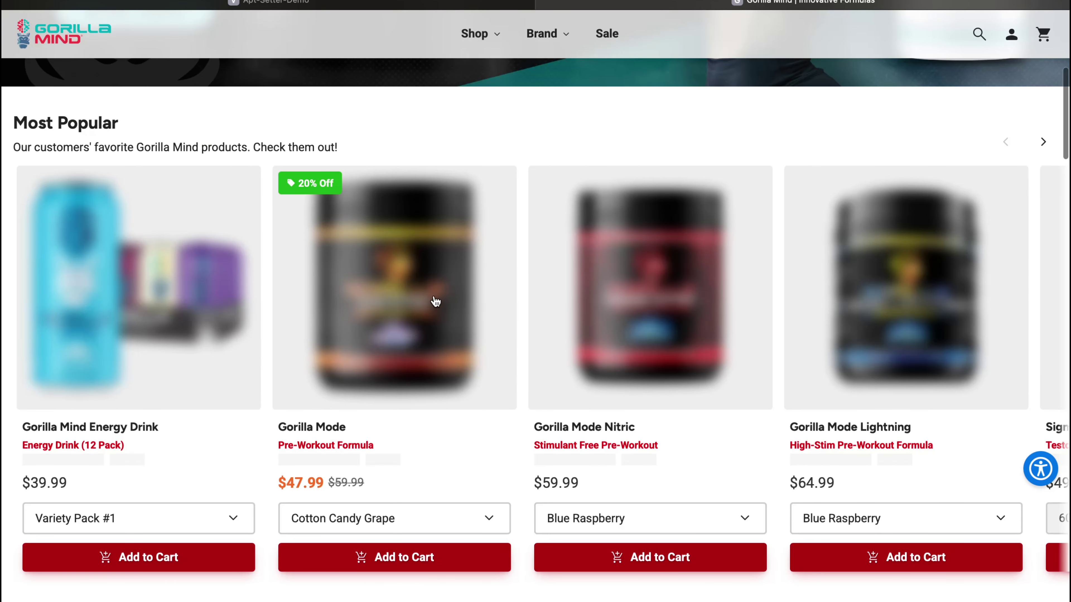
{"action": "scroll", "coordinate": [432, 303], "scroll_direction": "up", "scroll_amount": 10}
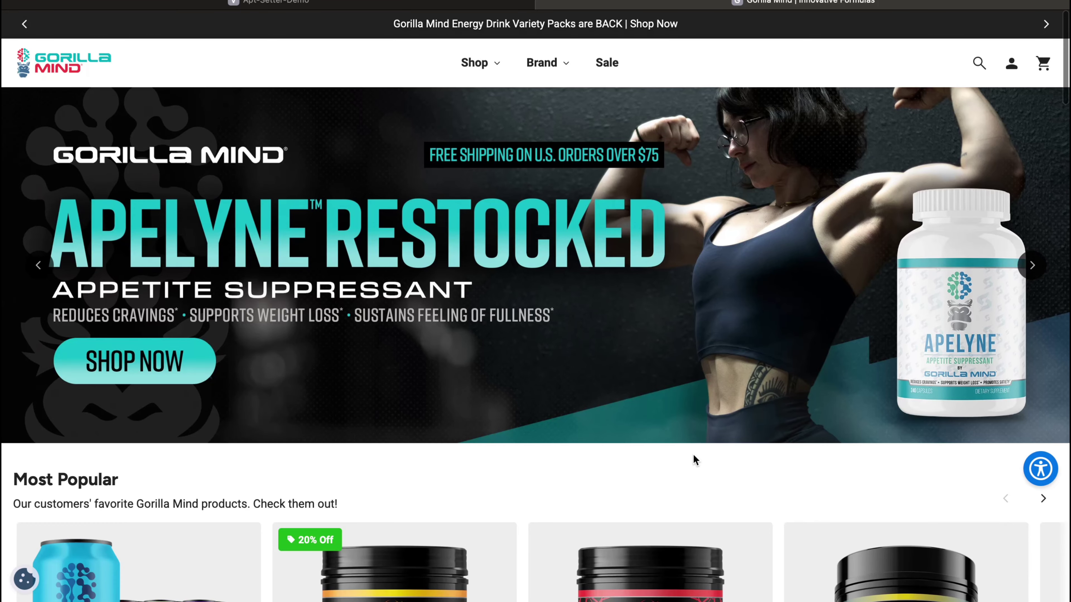
{"action": "scroll", "coordinate": [693, 459], "scroll_direction": "down", "scroll_amount": 10}
{"action": "scroll", "coordinate": [678, 451], "scroll_direction": "right", "scroll_amount": 15}
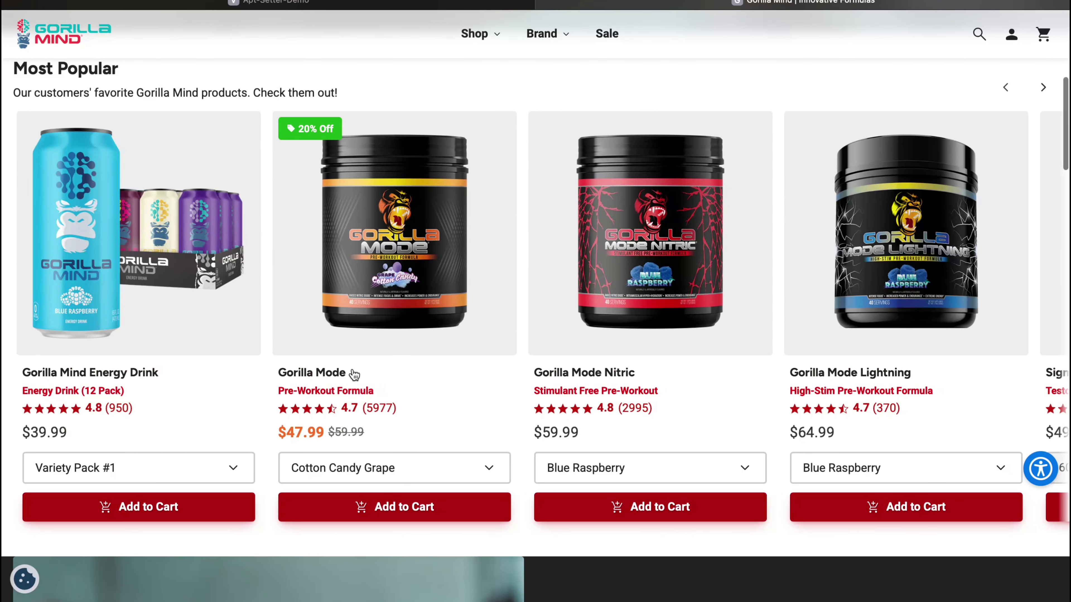
{"action": "left_click", "coordinate": [378, 296]}
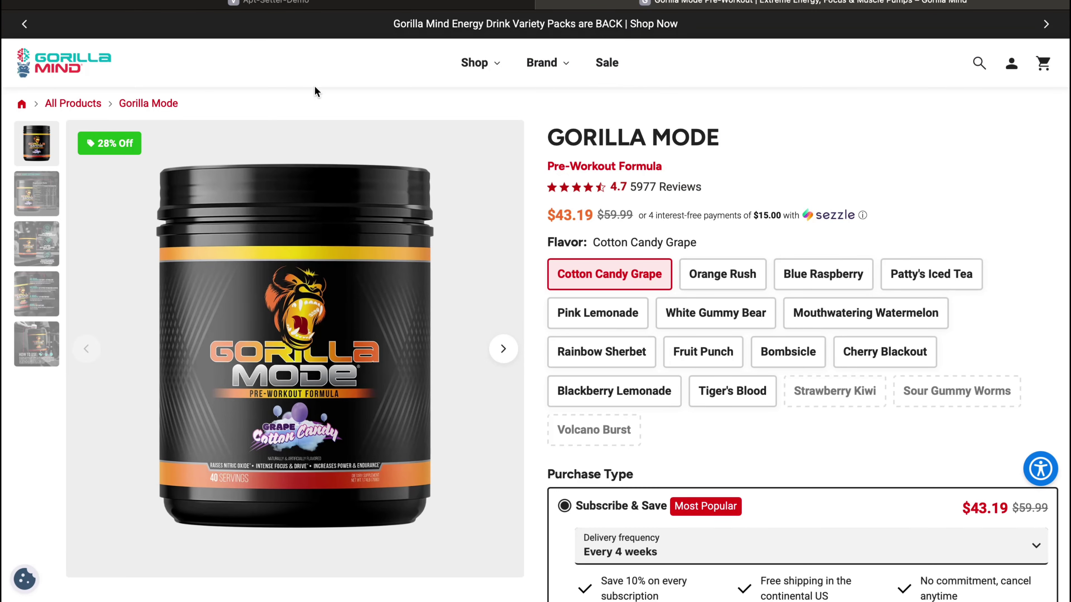
Step: Upload the main Gorilla Mode picture from the product page as the image of carousel Card 2
{"action": "left_click", "coordinate": [305, 3]}
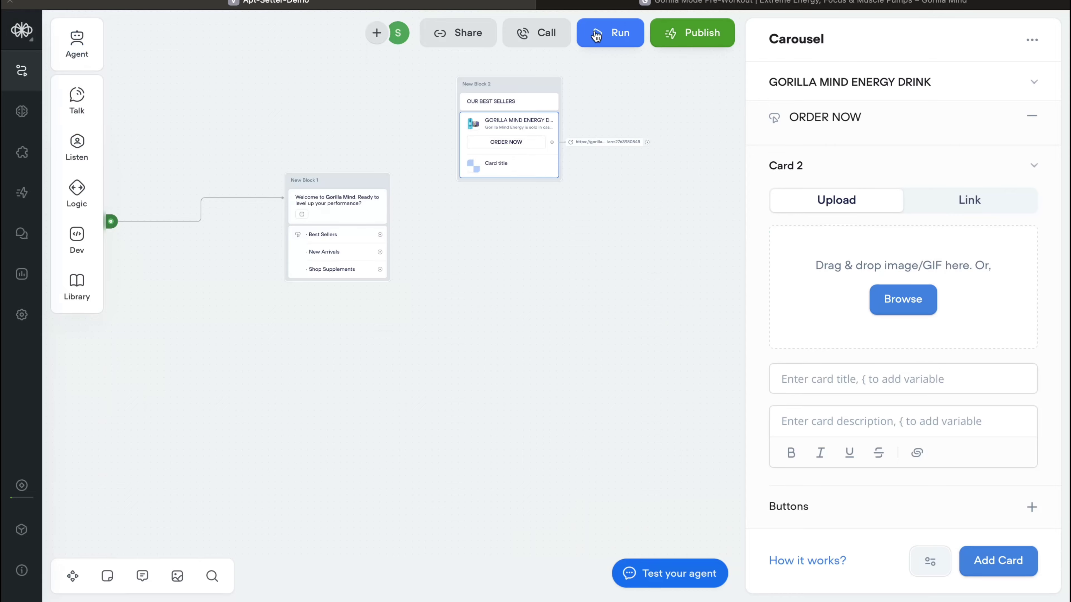
{"action": "left_click", "coordinate": [722, 3]}
{"action": "left_click_drag", "start_coordinate": [364, 327], "coordinate": [916, 280]}
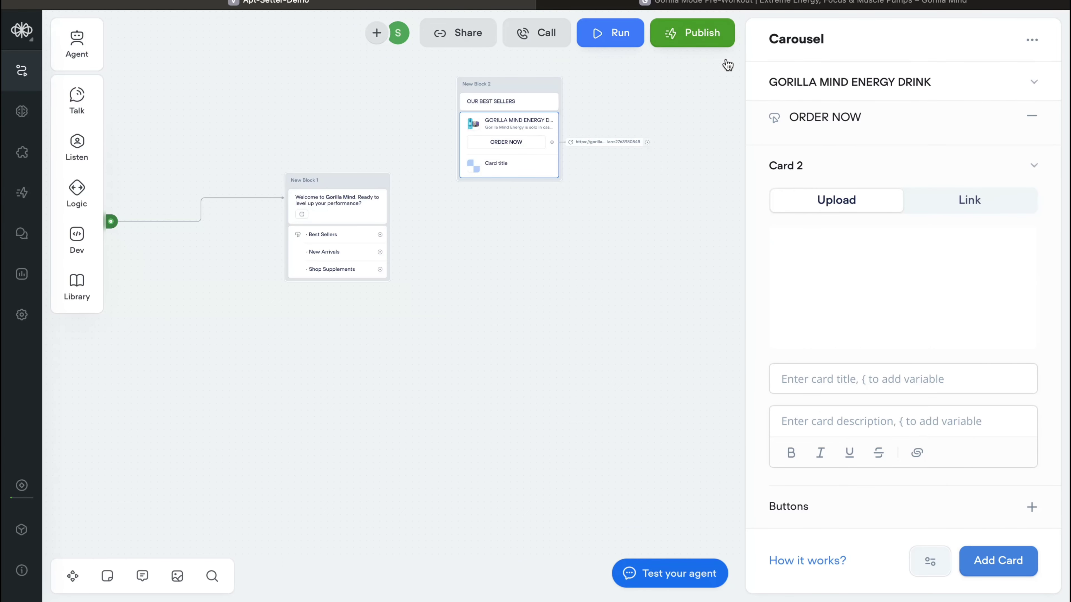
Step: Copy the product name from the Gorilla Mode page and set it as the title of carousel Card 2, "GORILLA MODE"
{"action": "left_click", "coordinate": [716, 4]}
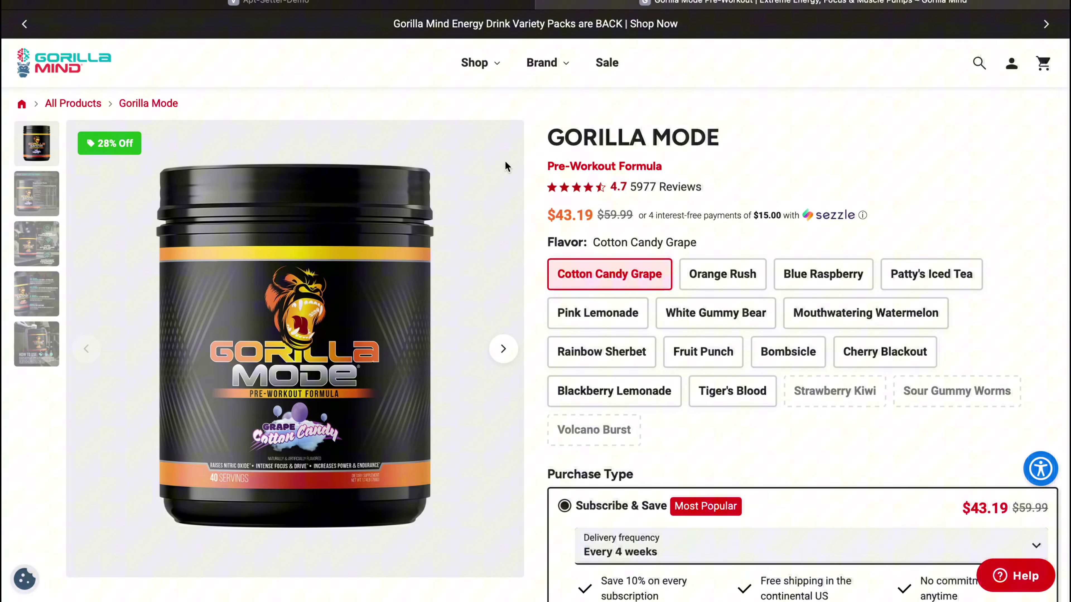
{"action": "left_click_drag", "start_coordinate": [551, 129], "coordinate": [775, 140]}
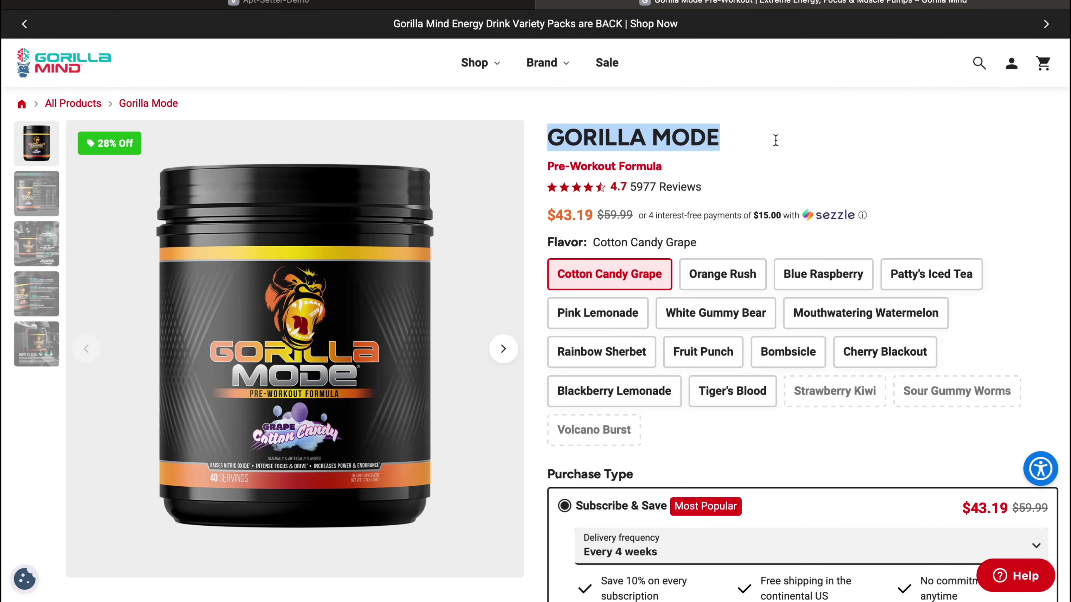
{"action": "key", "text": "super+c"}
{"action": "left_click", "coordinate": [274, 3]}
{"action": "left_click", "coordinate": [845, 377]}
{"action": "key", "text": "super+v"}
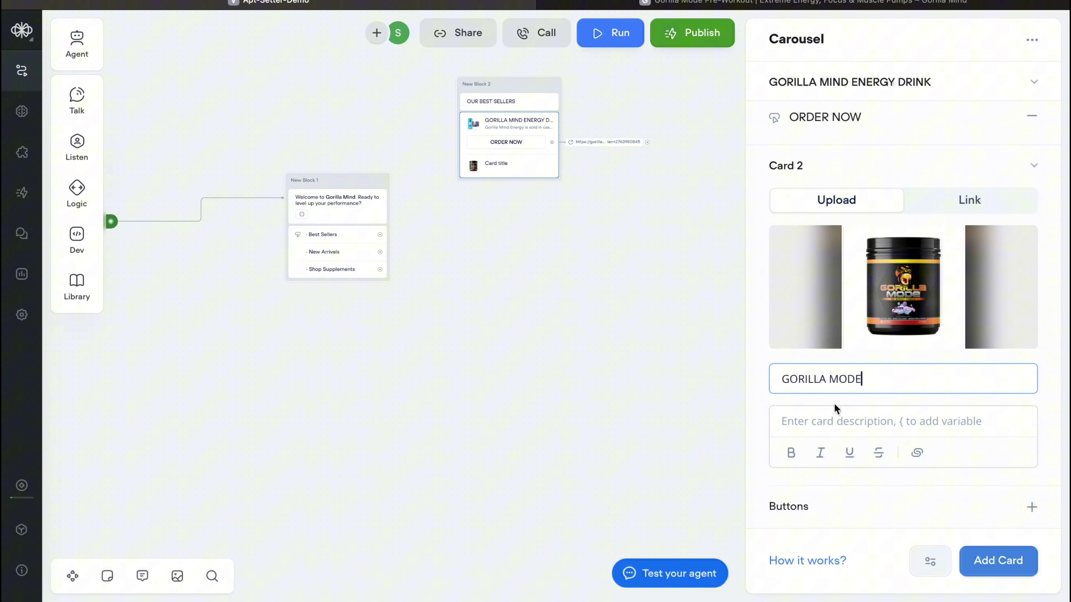
Step: Fill the Gorilla Mode card's description with the product page's Description text, ending at "Comprehensive Product Dissection (2024)" without the colon
{"action": "left_click", "coordinate": [834, 418]}
{"action": "left_click", "coordinate": [698, 5]}
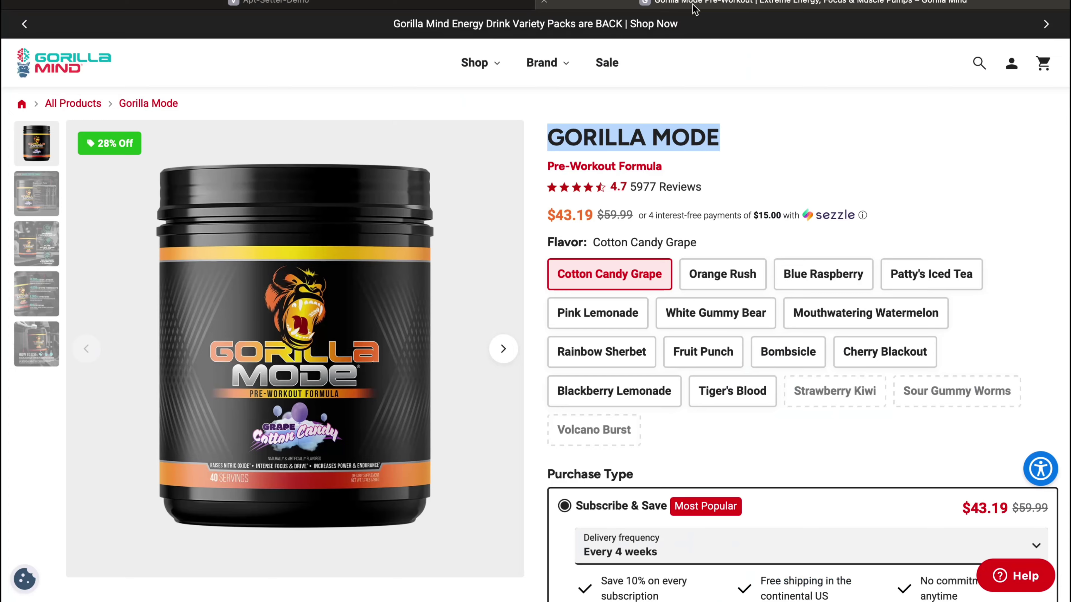
{"action": "scroll", "coordinate": [611, 343], "scroll_direction": "down", "scroll_amount": 10}
{"action": "scroll", "coordinate": [611, 343], "scroll_direction": "down", "scroll_amount": 3}
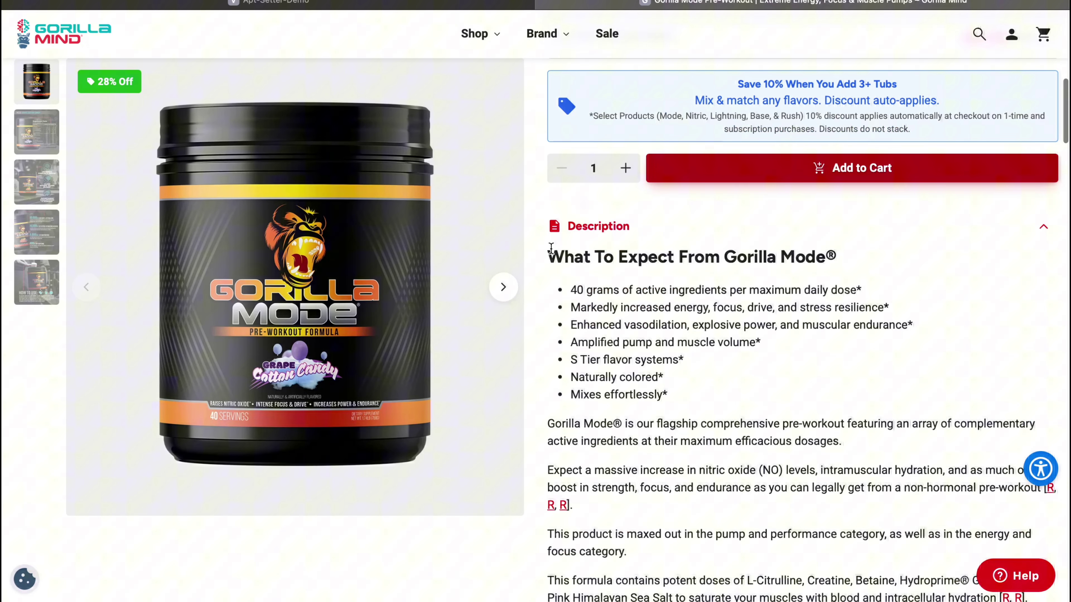
{"action": "left_click_drag", "start_coordinate": [547, 253], "coordinate": [971, 397]}
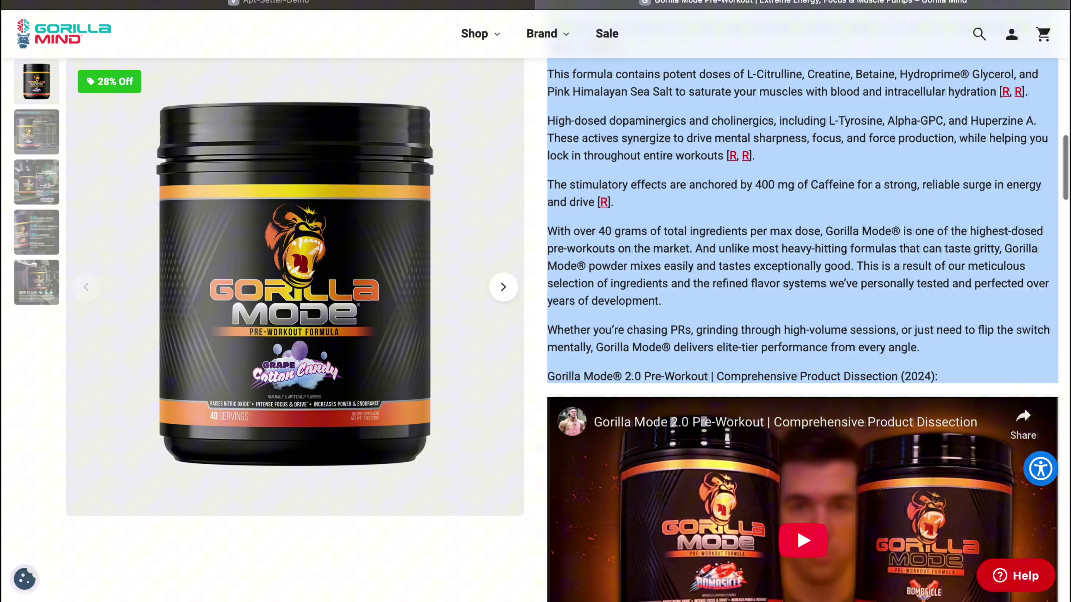
{"action": "left_click", "coordinate": [435, 10]}
{"action": "key", "text": "ctrl+v"}
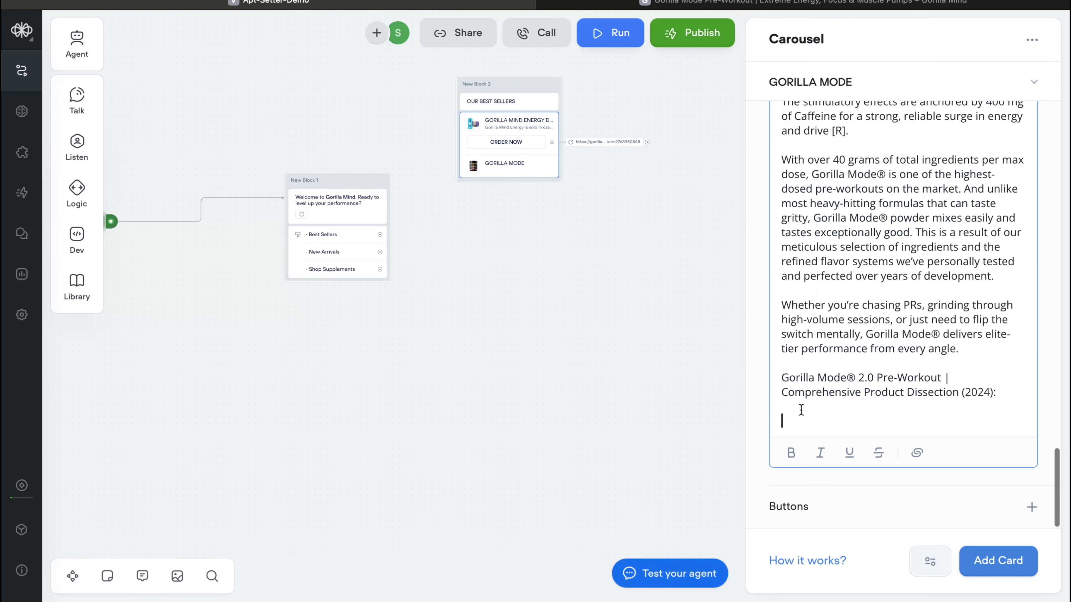
{"action": "scroll", "coordinate": [775, 383], "scroll_direction": "up", "scroll_amount": 10}
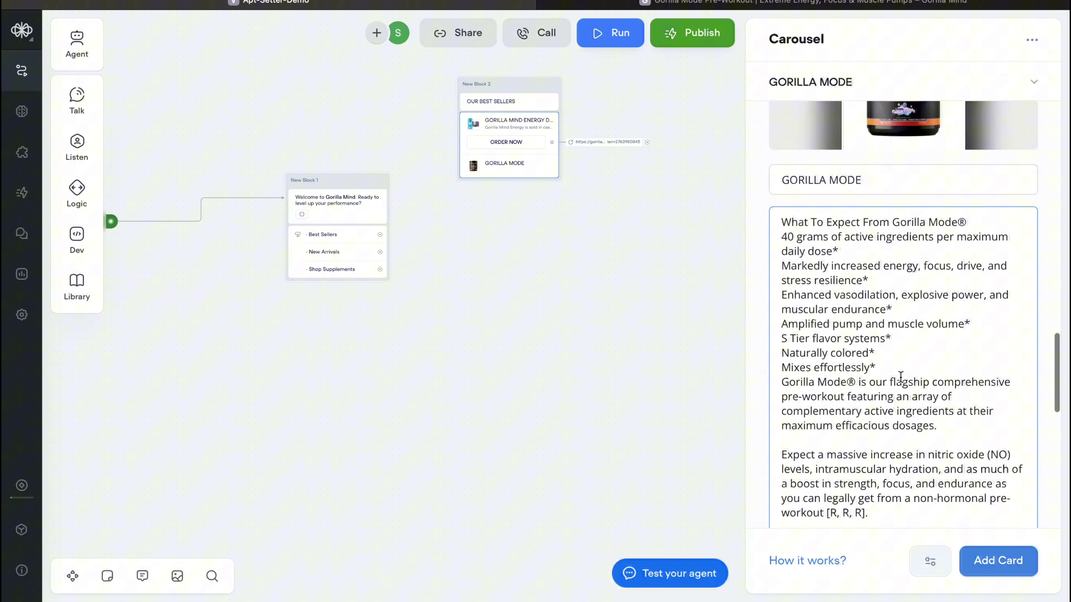
{"action": "scroll", "coordinate": [899, 373], "scroll_direction": "down", "scroll_amount": 10}
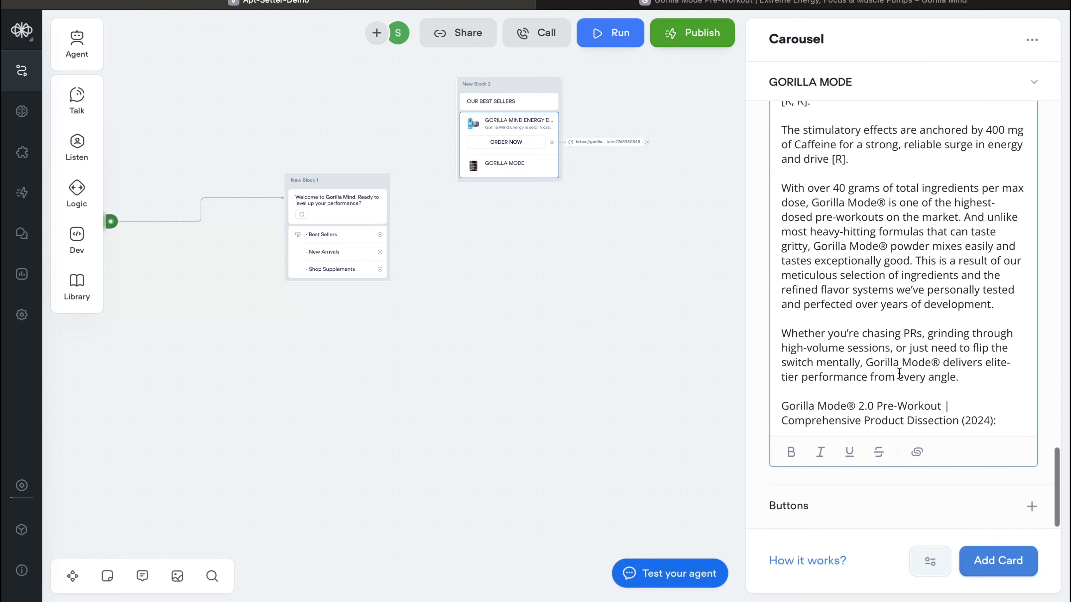
{"action": "scroll", "coordinate": [914, 370], "scroll_direction": "up", "scroll_amount": 10}
{"action": "scroll", "coordinate": [927, 358], "scroll_direction": "down", "scroll_amount": 10}
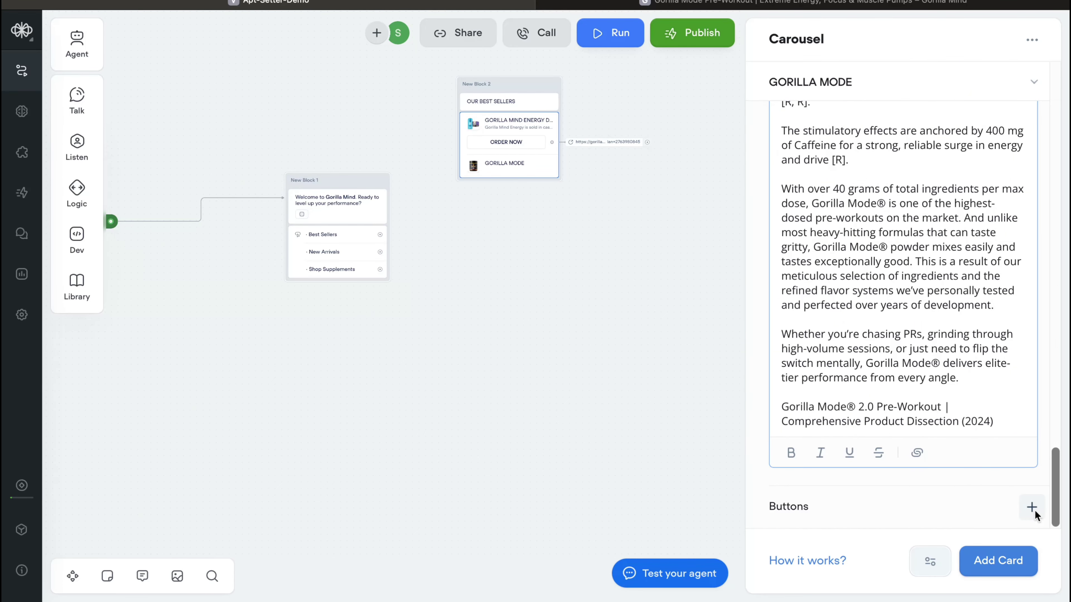
Step: Add an "ORDER NOW" button to the Gorilla Mode card with an Open URL action for the product page, and close the editor
{"action": "left_click", "coordinate": [1032, 506]}
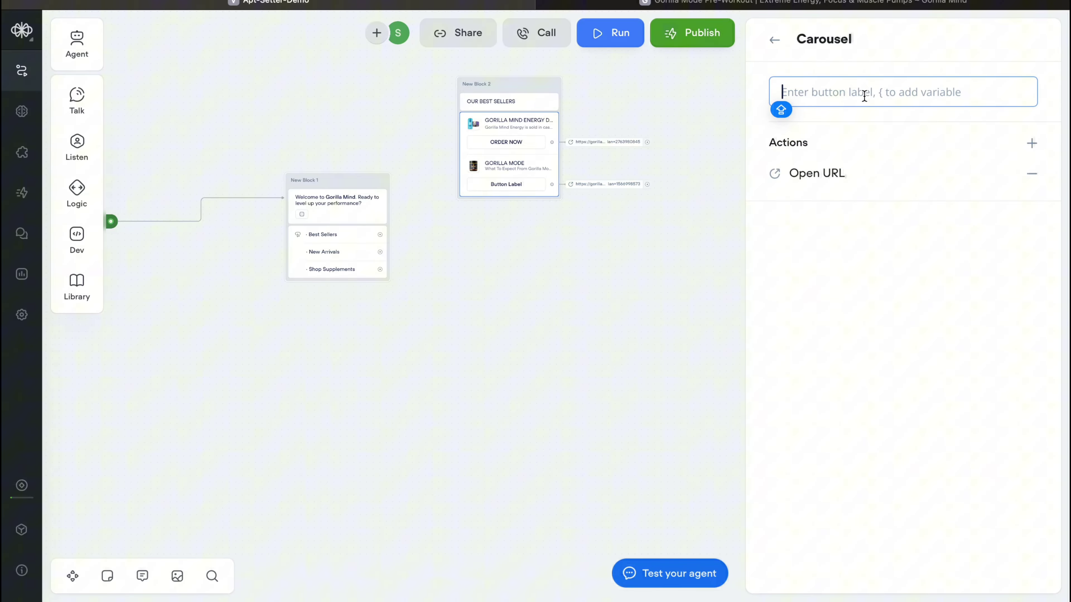
{"action": "type", "text": "ORDER NOW"}
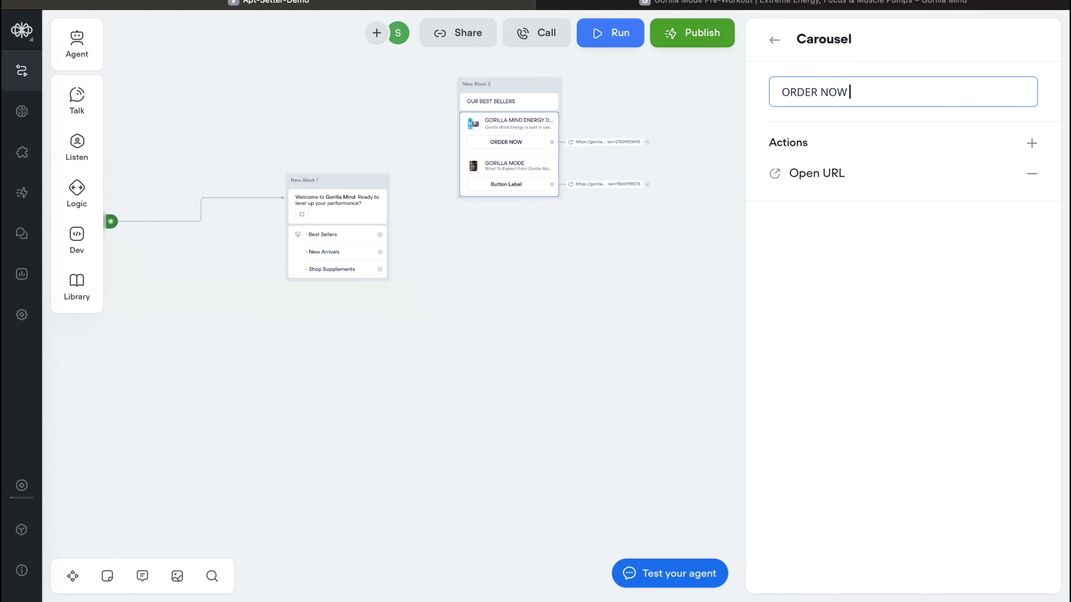
{"action": "left_click", "coordinate": [569, 278]}
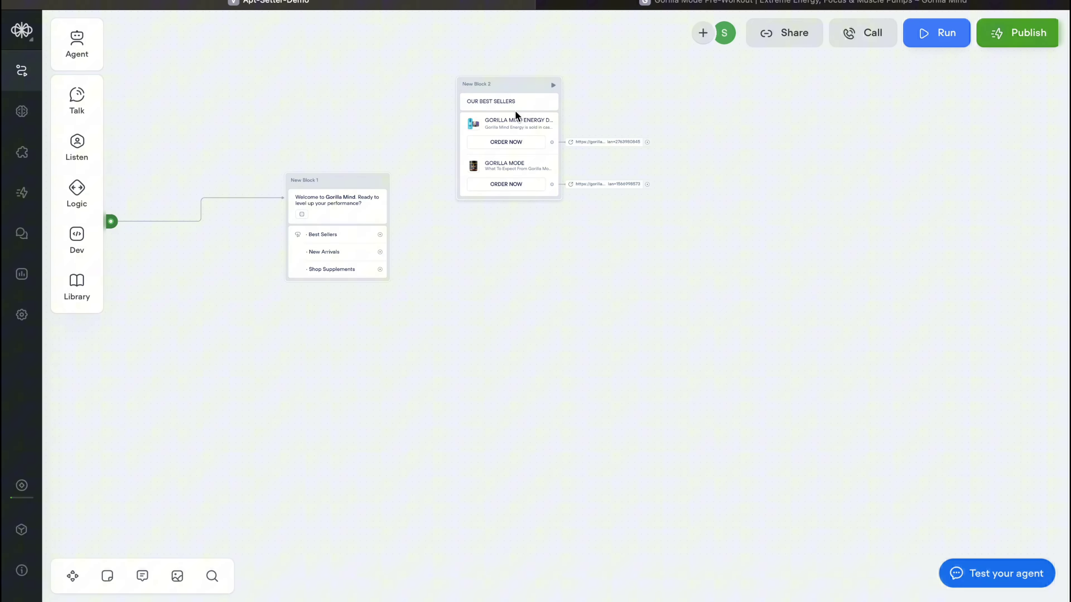
Step: Reopen the best-sellers carousel and add a third card after the Gorilla Mode card
{"action": "left_click", "coordinate": [516, 113]}
{"action": "left_click", "coordinate": [547, 159]}
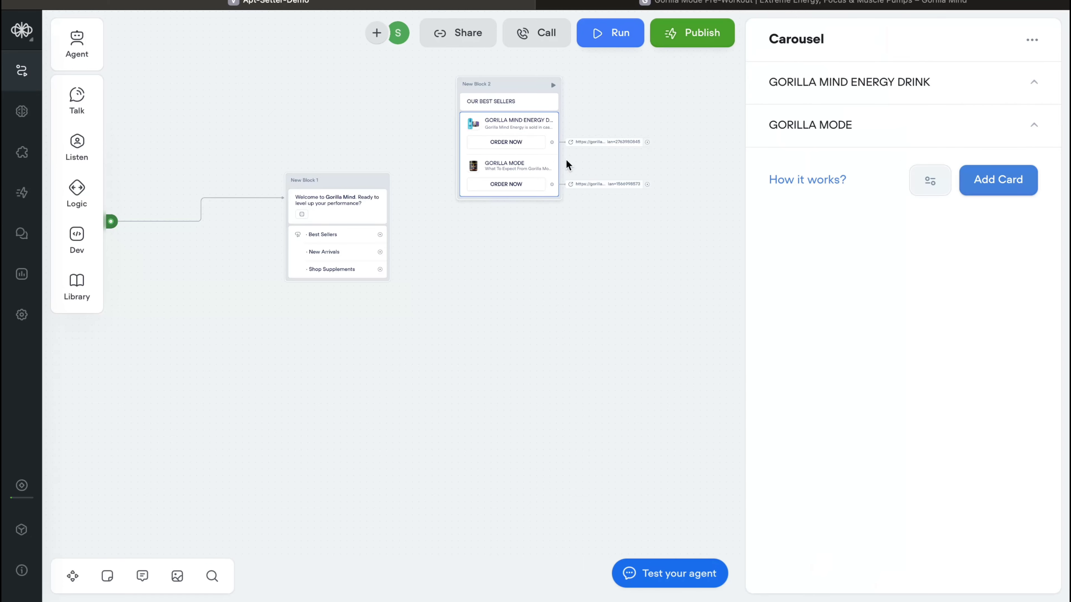
{"action": "left_click", "coordinate": [1024, 186]}
Step: Switch to the Gorilla Mind website and open the Gorilla Mode Nitric product page from the home page's Most Popular list
{"action": "left_click", "coordinate": [762, 5]}
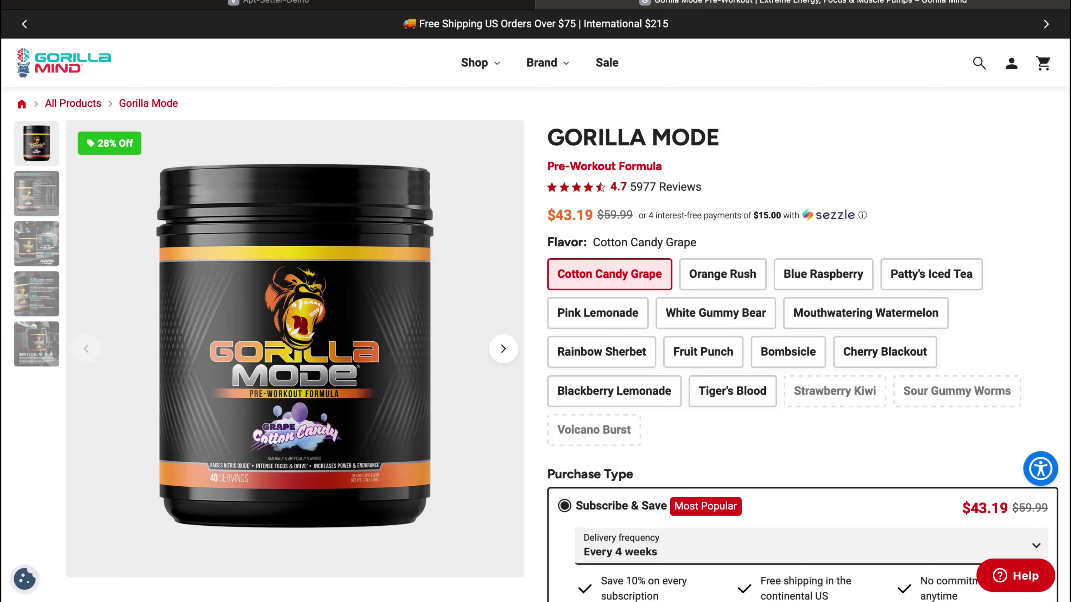
{"action": "key", "text": "alt+Left"}
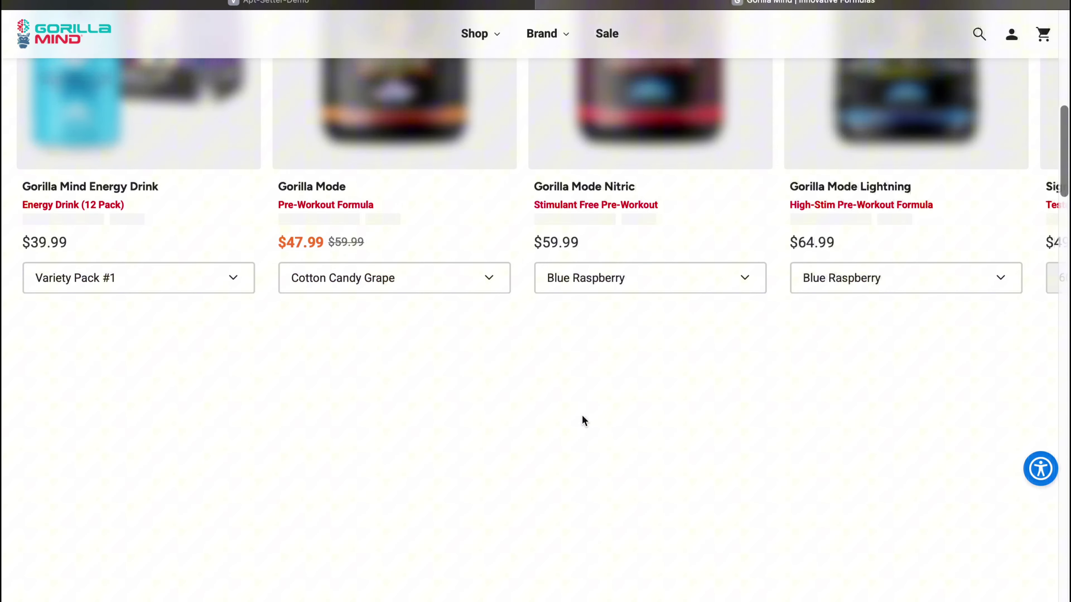
{"action": "scroll", "coordinate": [656, 205], "scroll_direction": "down", "scroll_amount": 8}
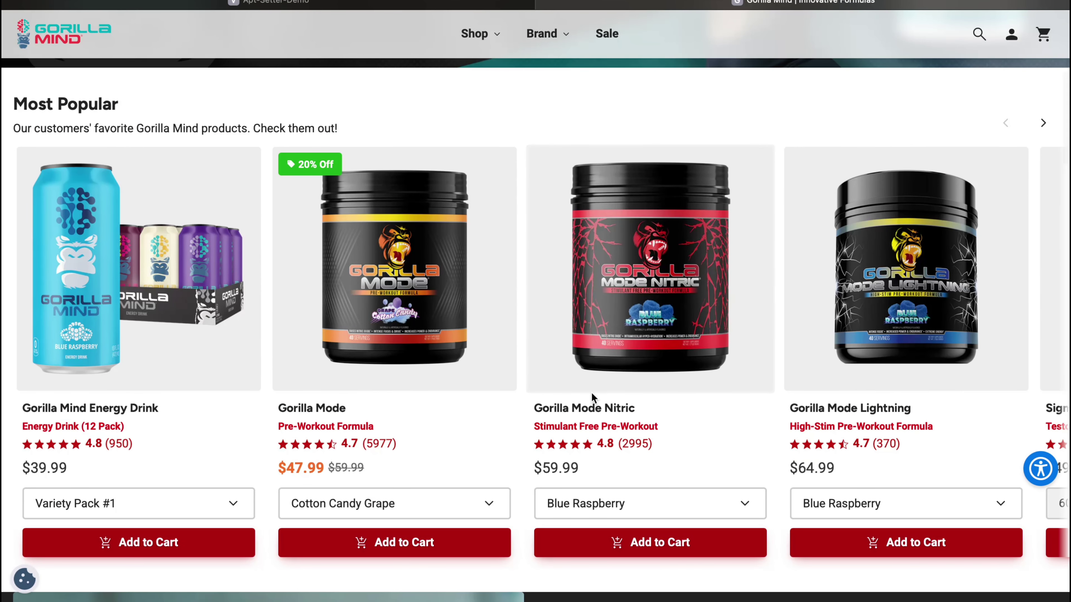
{"action": "left_click", "coordinate": [626, 355]}
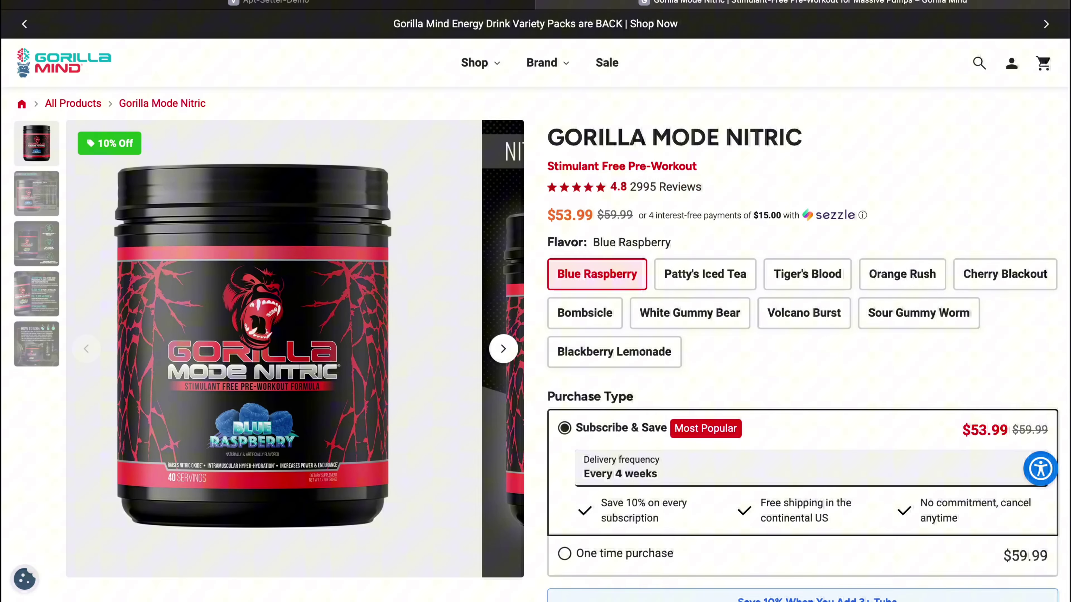
Step: Upload the main Gorilla Mode Nitric picture from the product page as the image of carousel Card 3
{"action": "key", "text": "ctrl+a"}
{"action": "left_click", "coordinate": [310, 206]}
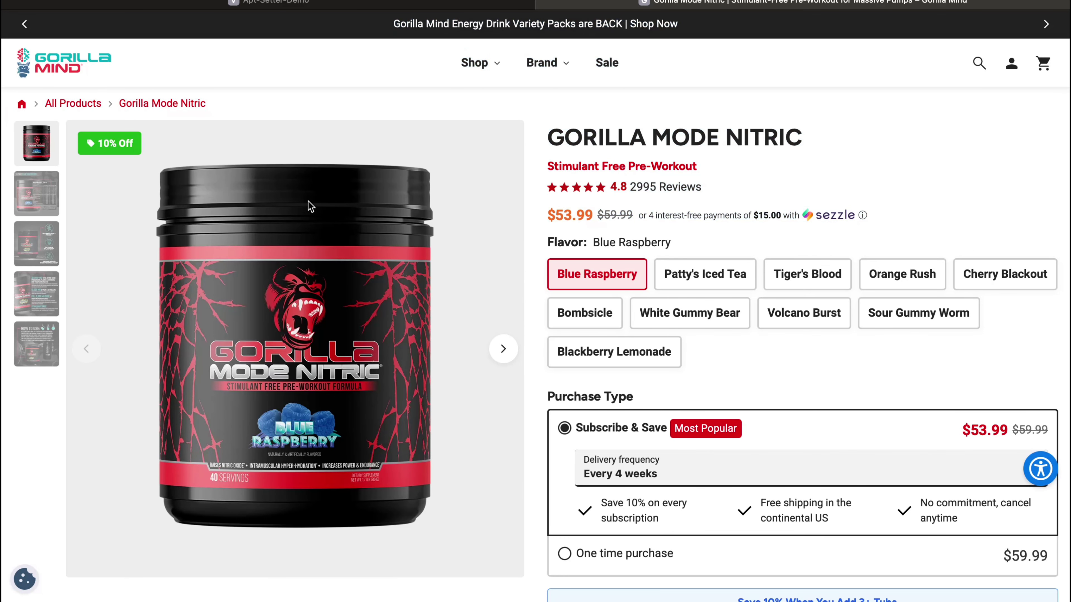
{"action": "left_click_drag", "start_coordinate": [307, 217], "coordinate": [299, 79]}
{"action": "left_click", "coordinate": [299, 79]}
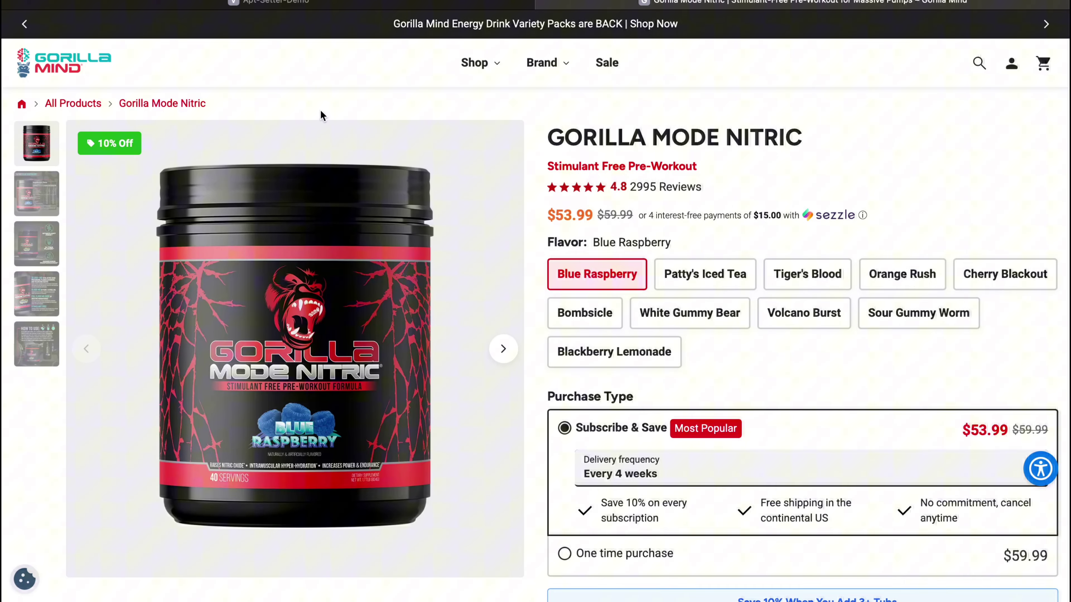
{"action": "left_click_drag", "start_coordinate": [343, 281], "coordinate": [801, 168]}
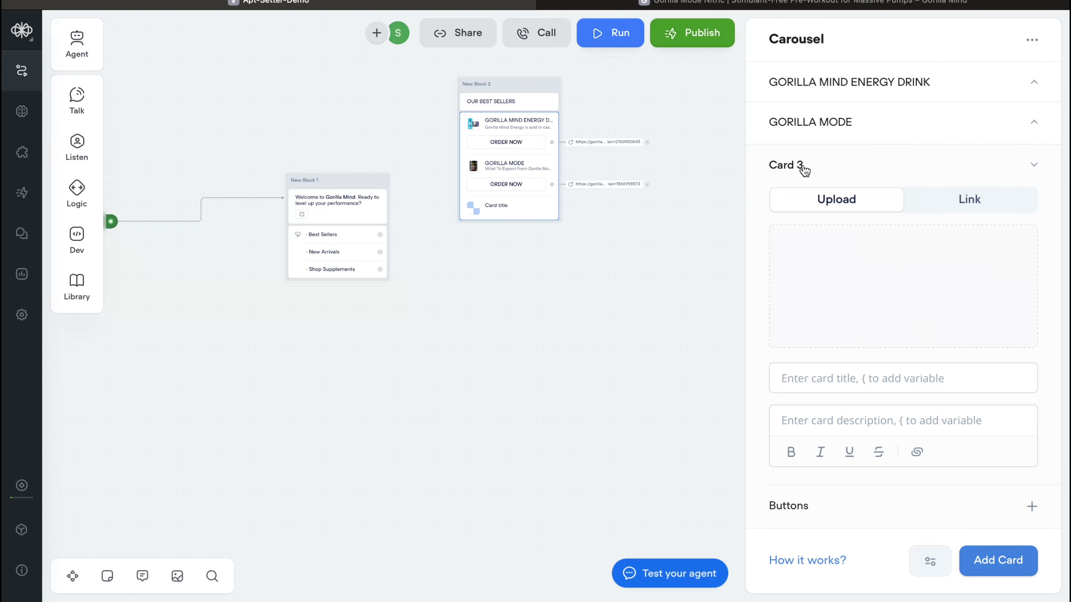
Step: Copy the product name from the Gorilla Mode Nitric page and set it as Card 3's title, "GORILLA MODE NITRIC"
{"action": "left_click", "coordinate": [682, 5]}
{"action": "left_click_drag", "start_coordinate": [555, 137], "coordinate": [837, 135]}
{"action": "key", "text": "super+c"}
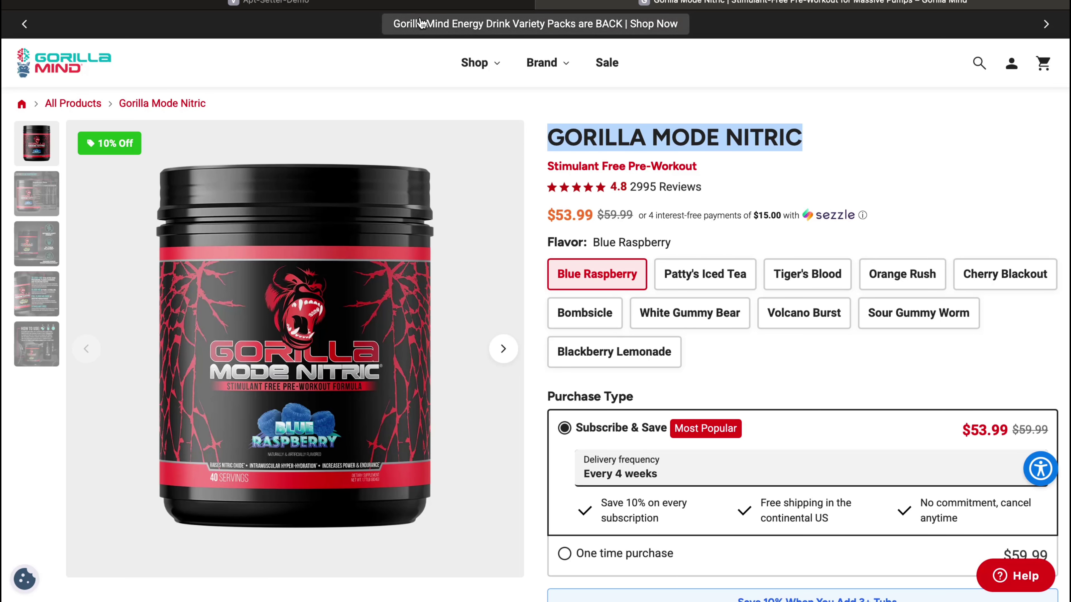
{"action": "left_click", "coordinate": [272, 3]}
{"action": "left_click", "coordinate": [794, 363]}
{"action": "key", "text": "super+v"}
Step: Fill the Gorilla Mode Nitric card's description with the product page's Description text, from "The Pinnacle of Pump-Performance Pre-Workouts" through "next-level results."
{"action": "left_click", "coordinate": [784, 419]}
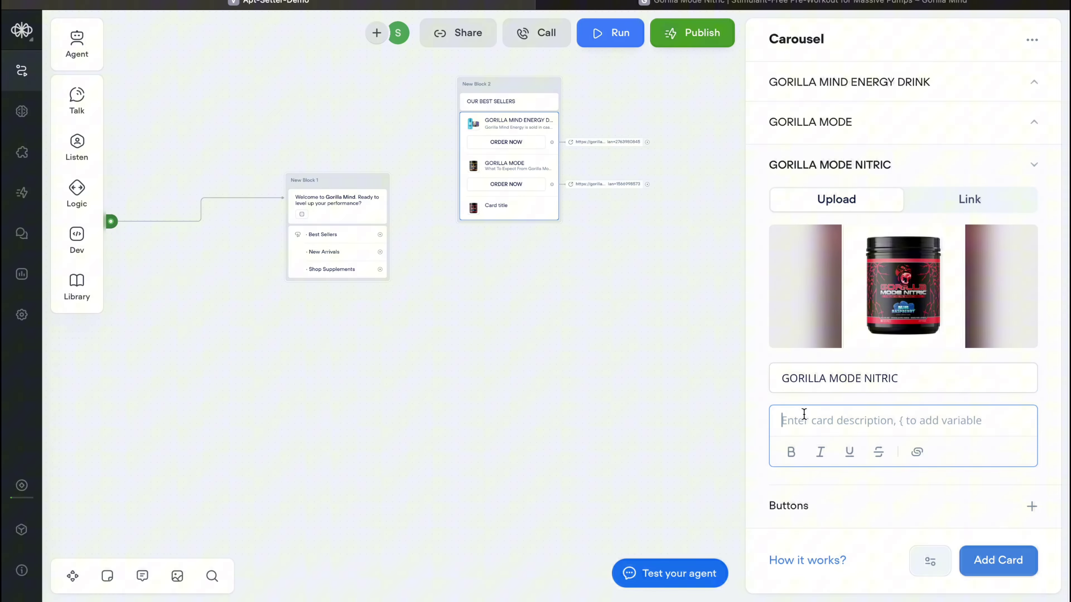
{"action": "left_click", "coordinate": [606, 5]}
{"action": "scroll", "coordinate": [801, 295], "scroll_direction": "down", "scroll_amount": 10}
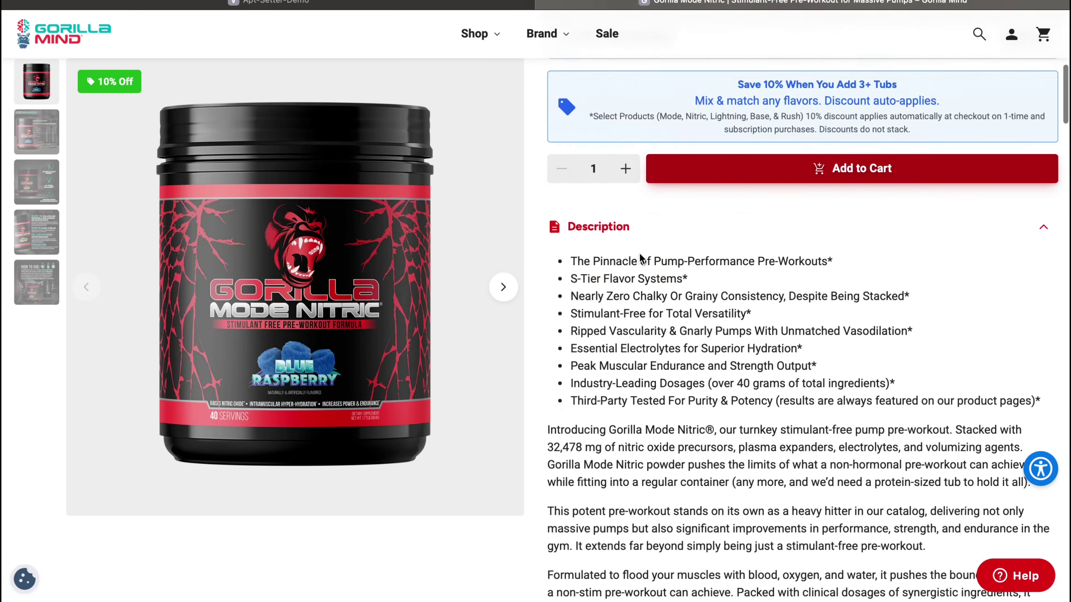
{"action": "left_click_drag", "start_coordinate": [550, 176], "coordinate": [752, 376]}
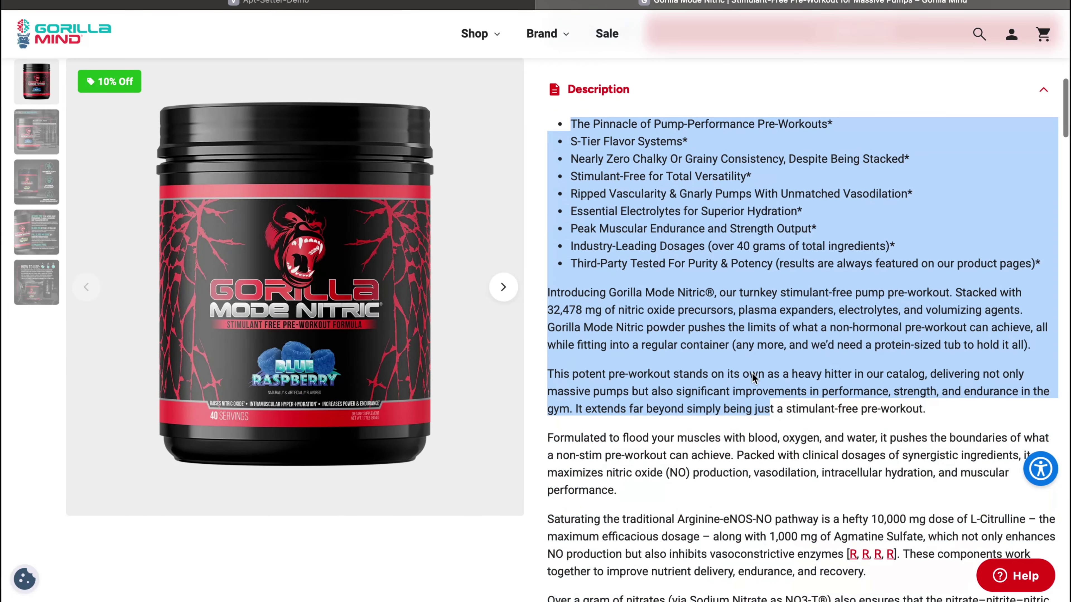
{"action": "left_click", "coordinate": [580, 191]}
{"action": "left_click_drag", "start_coordinate": [547, 132], "coordinate": [698, 228]}
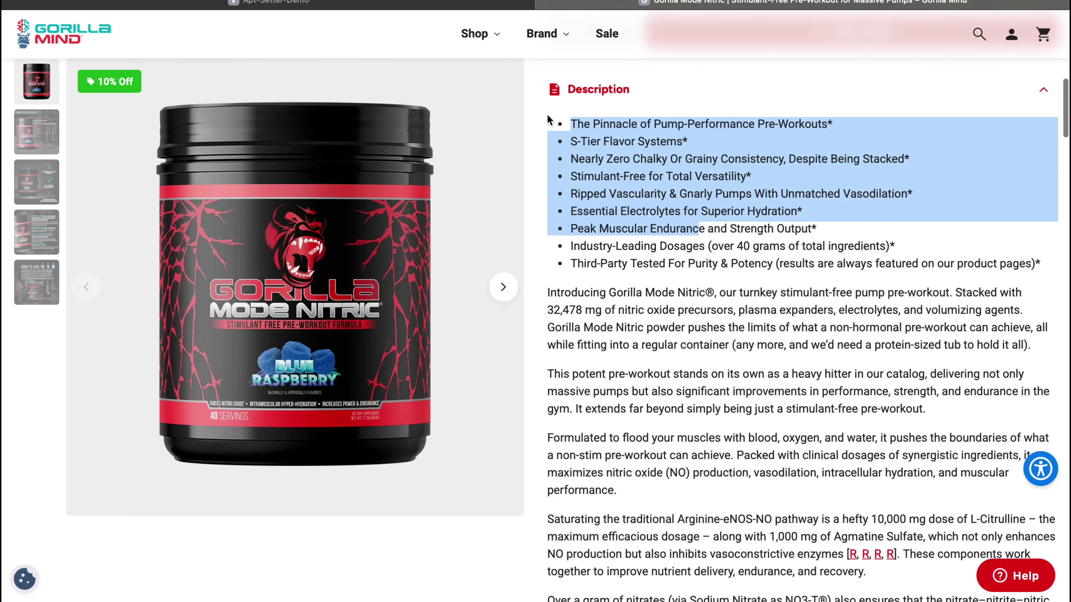
{"action": "left_click_drag", "start_coordinate": [547, 120], "coordinate": [742, 356]}
{"action": "left_click_drag", "start_coordinate": [547, 113], "coordinate": [658, 205]}
{"action": "scroll", "coordinate": [970, 445], "scroll_direction": "down", "scroll_amount": 10}
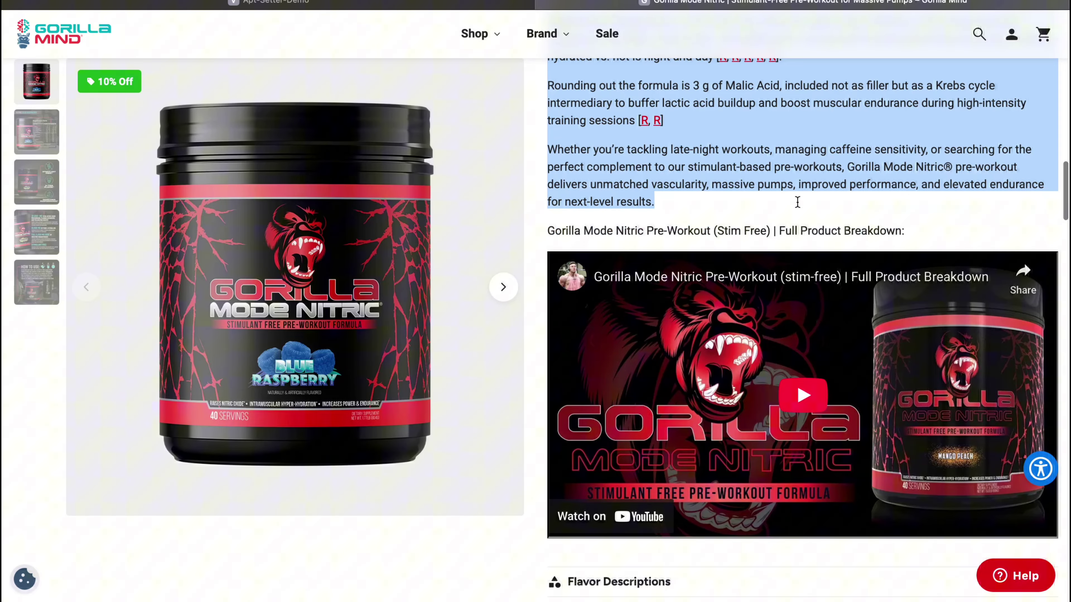
{"action": "left_click", "coordinate": [285, 5]}
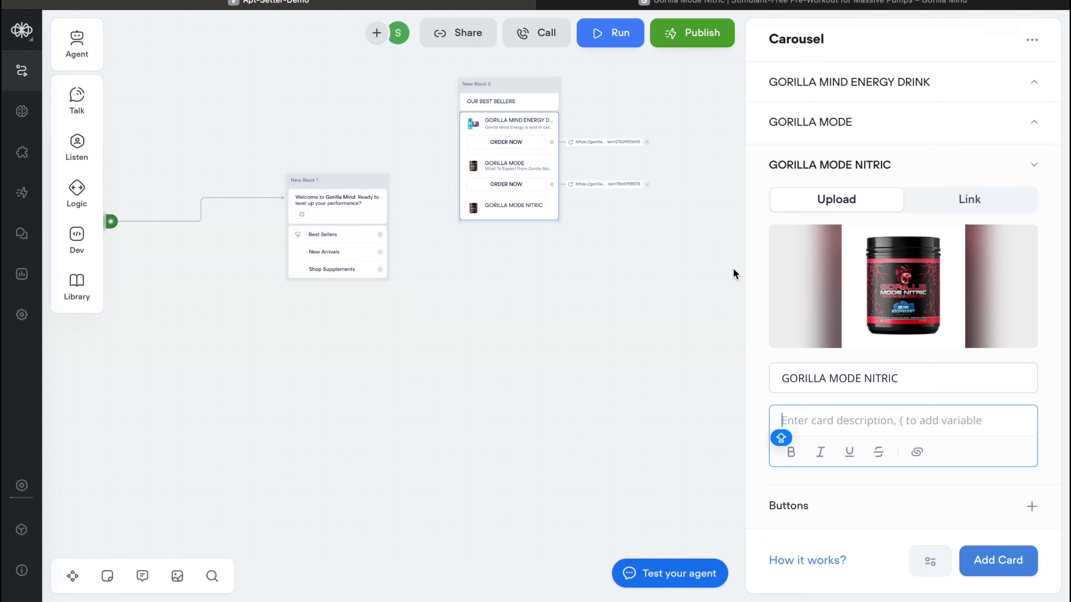
{"action": "key", "text": "ctrl+v"}
Step: Add a button to the Gorilla Mode Nitric card with an Open URL action using the product page's address
{"action": "left_click", "coordinate": [1030, 507]}
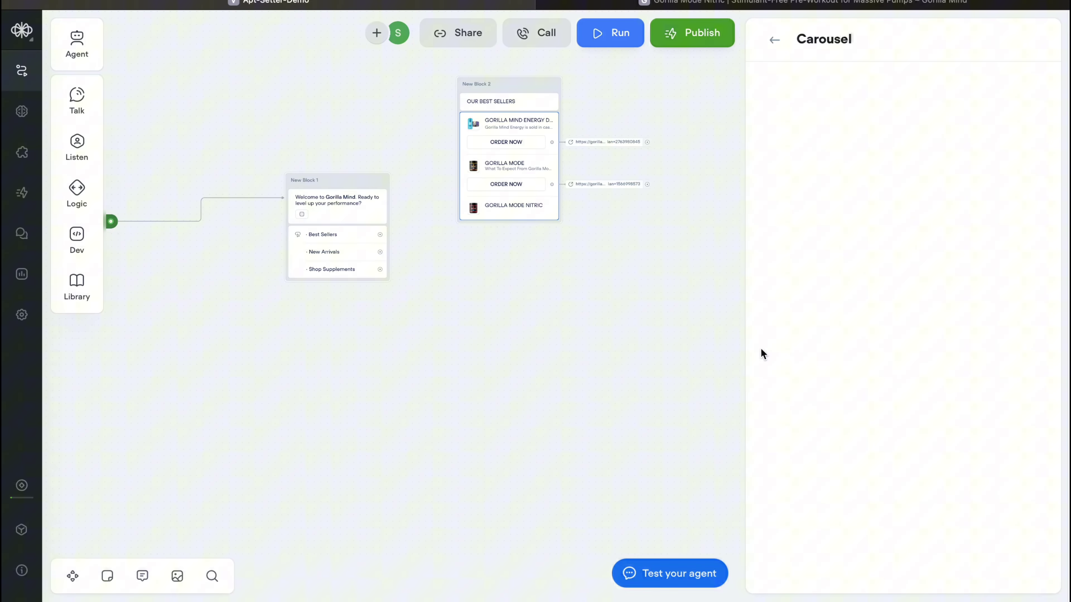
{"action": "left_click", "coordinate": [678, 1]}
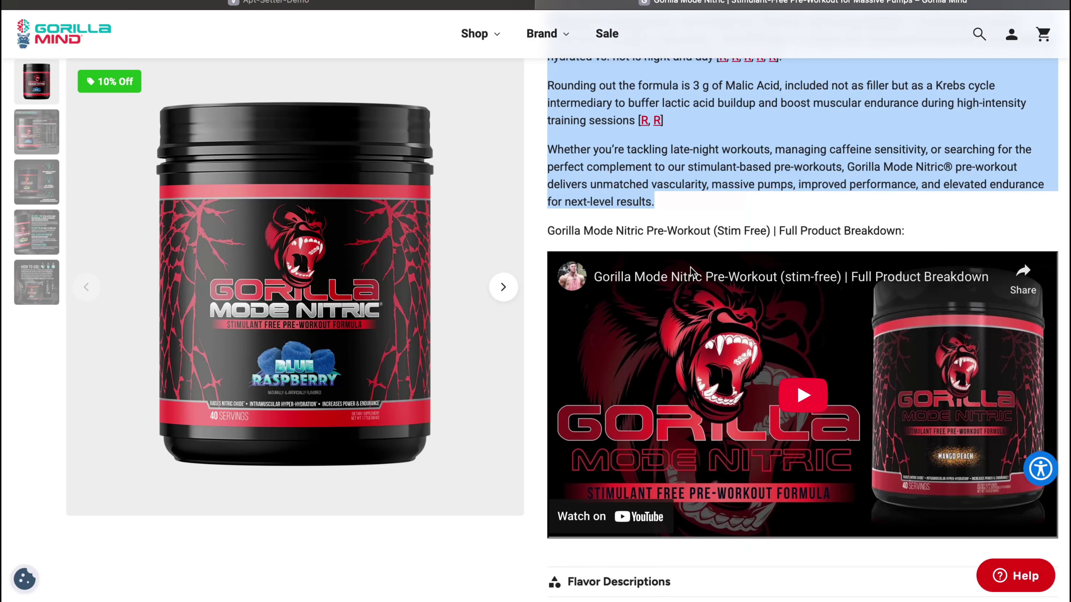
{"action": "scroll", "coordinate": [423, 57], "scroll_direction": "up", "scroll_amount": 2}
{"action": "key", "text": "super+l"}
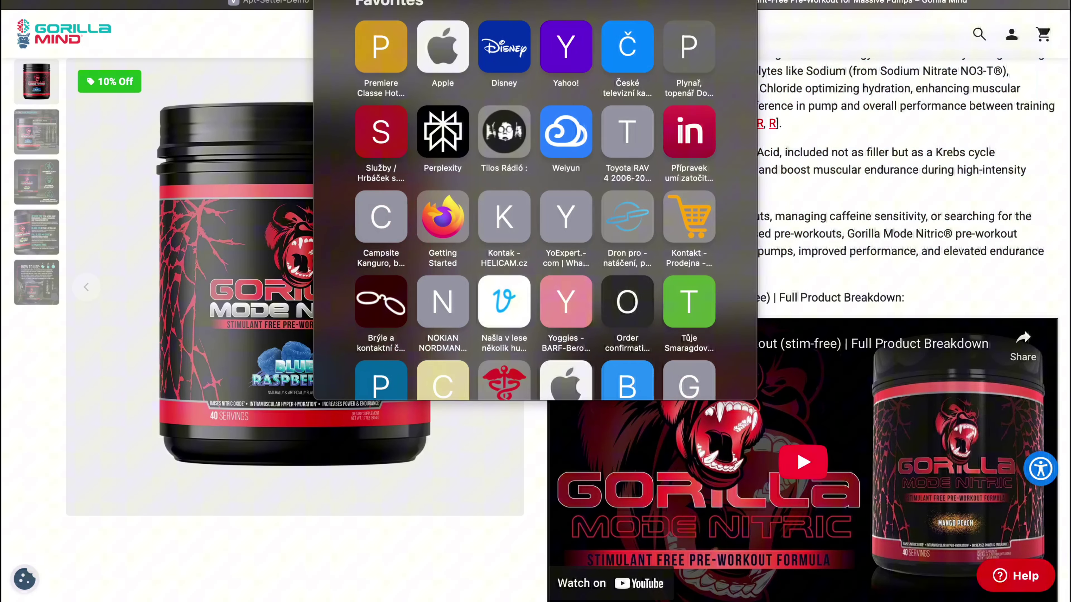
{"action": "key", "text": "ctrl+shift+Tab"}
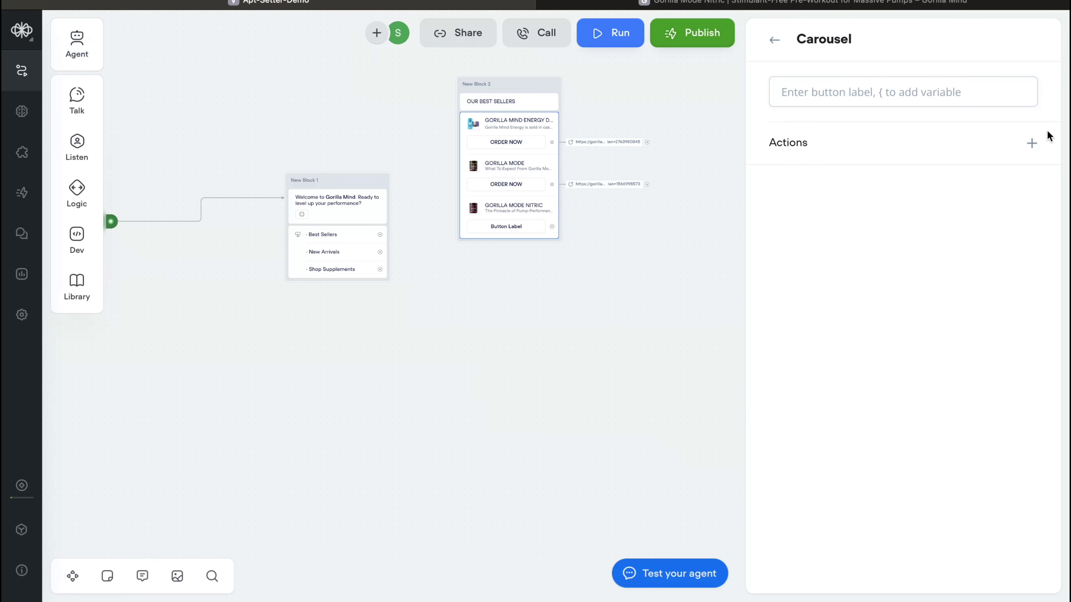
{"action": "left_click", "coordinate": [1031, 143]}
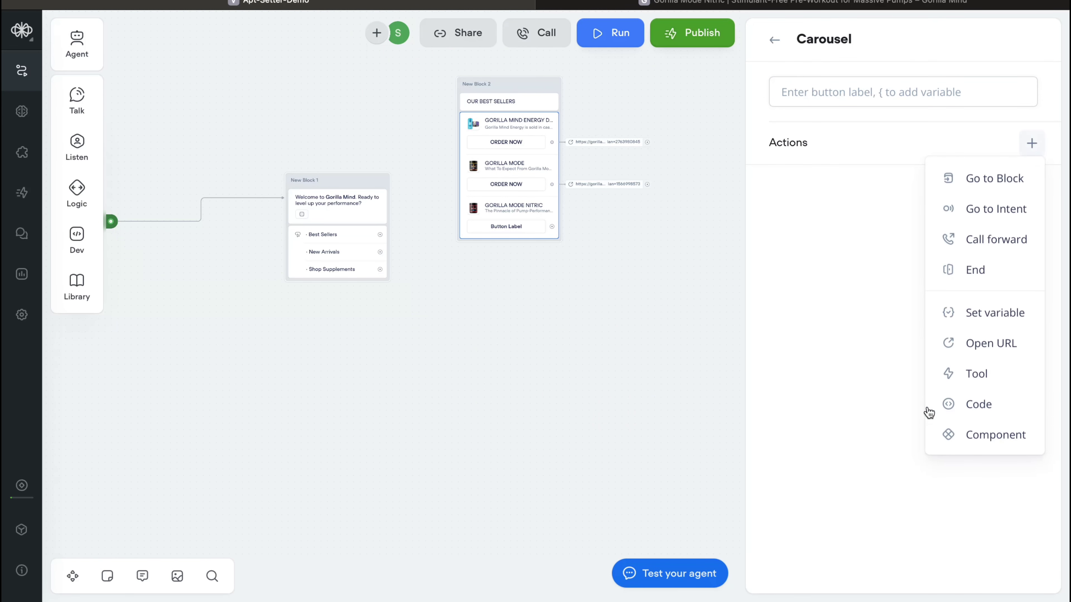
{"action": "left_click", "coordinate": [970, 342]}
{"action": "key", "text": "super+v"}
{"action": "left_click", "coordinate": [768, 51]}
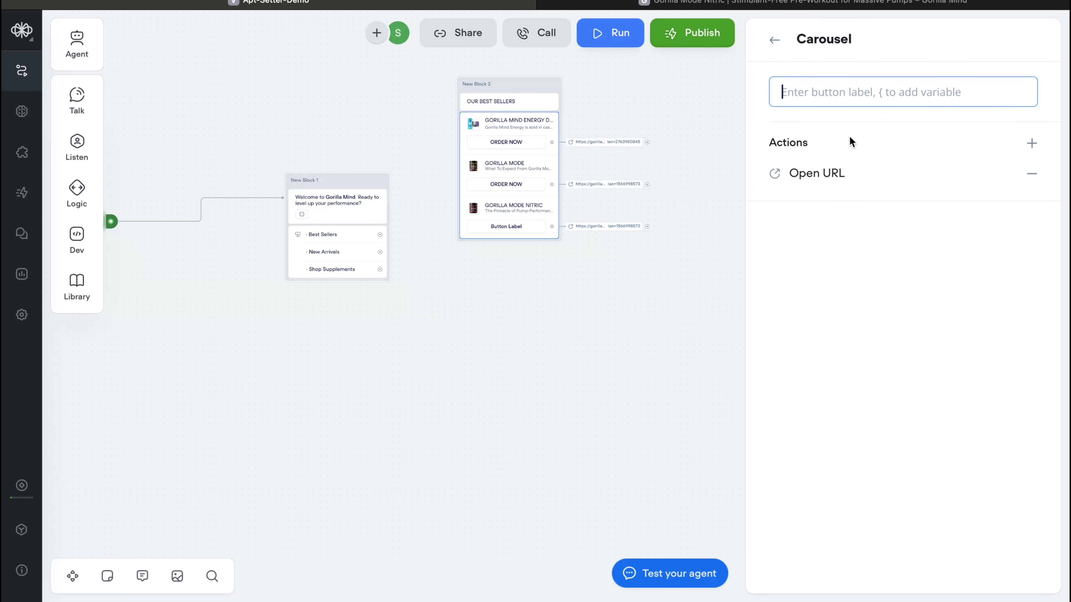
Step: Label the Gorilla Mode Nitric card's button "ORDER NOW"
{"action": "left_click", "coordinate": [839, 102]}
{"action": "type", "text": "ORDER"}
{"action": "key", "text": "Caps_Lock"}
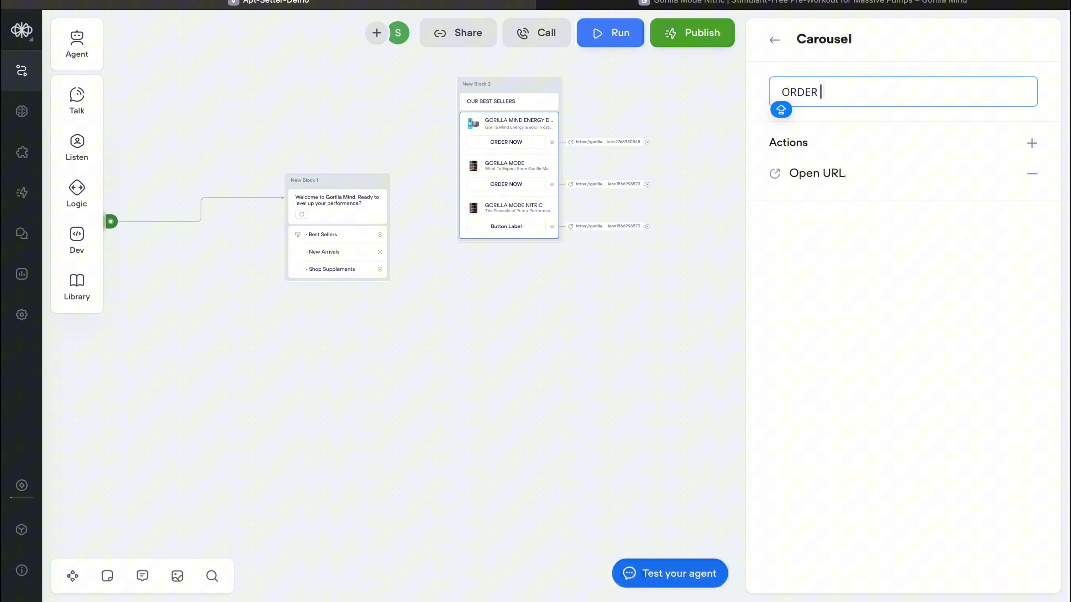
{"action": "left_click", "coordinate": [612, 236]}
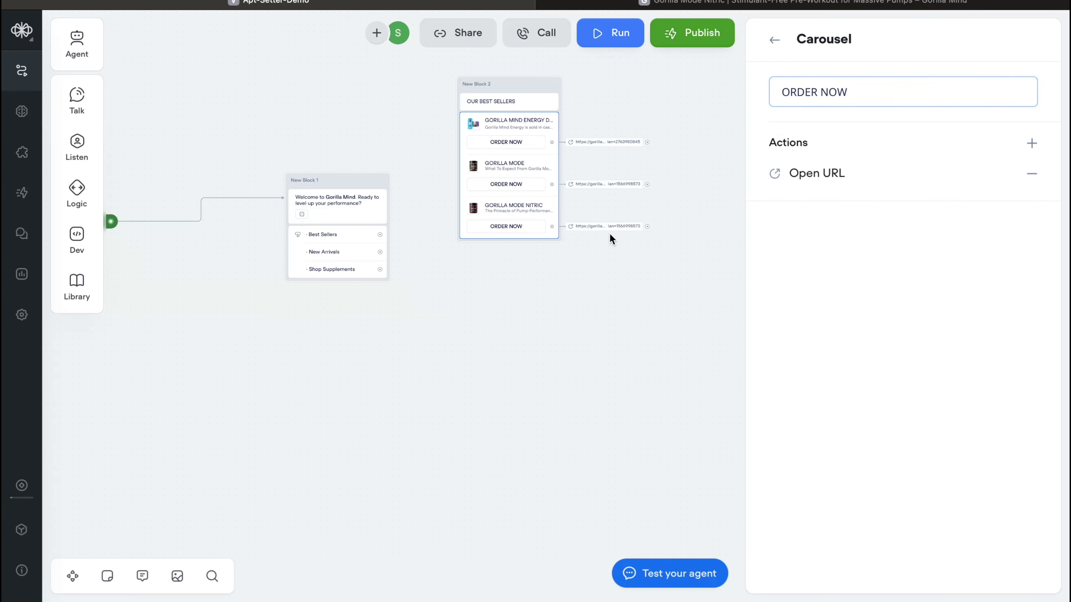
Step: Give the Best Sellers button in New Block 1 a Go to Block action targeting New Block 2 in the Home workflow
{"action": "scroll", "coordinate": [394, 313], "scroll_direction": "left", "scroll_amount": 3}
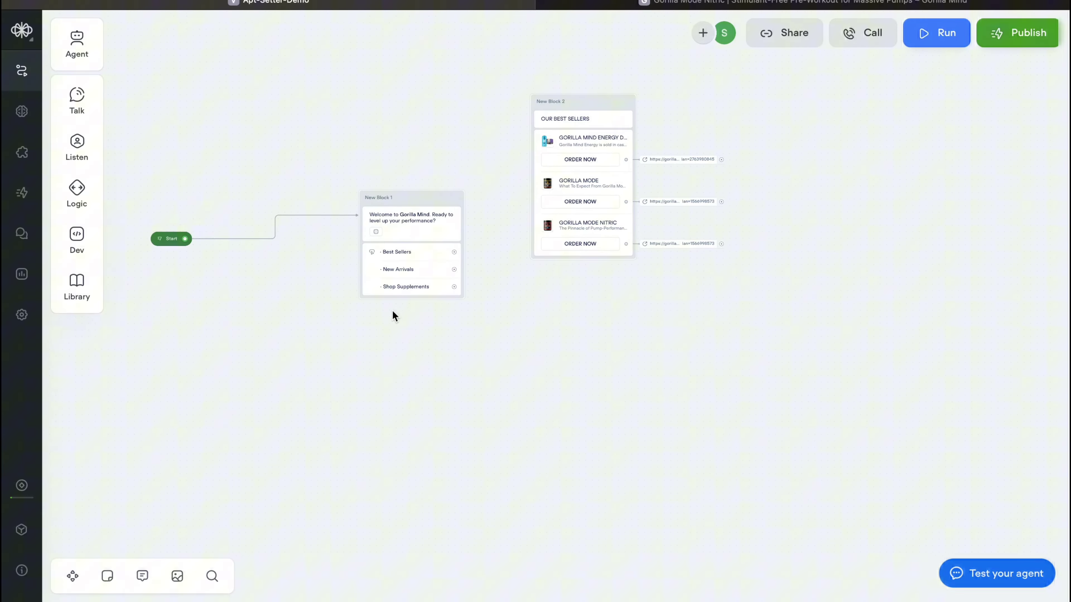
{"action": "scroll", "coordinate": [394, 315], "scroll_direction": "up", "scroll_amount": 5}
{"action": "scroll", "coordinate": [548, 291], "scroll_direction": "up", "scroll_amount": 3}
{"action": "left_click_drag", "start_coordinate": [541, 280], "coordinate": [659, 284]}
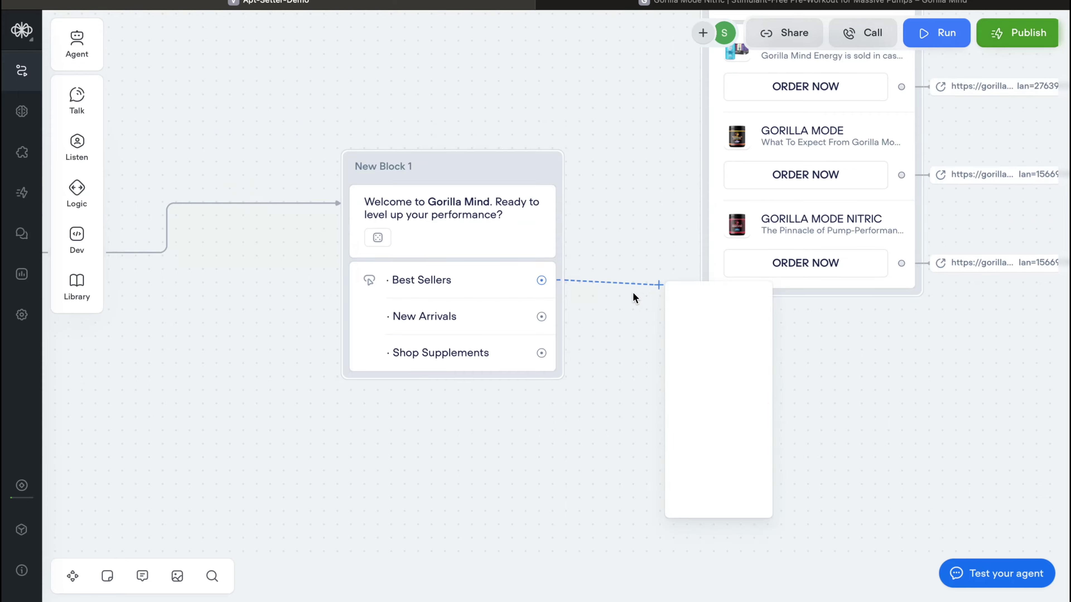
{"action": "mouse_move", "coordinate": [719, 495]}
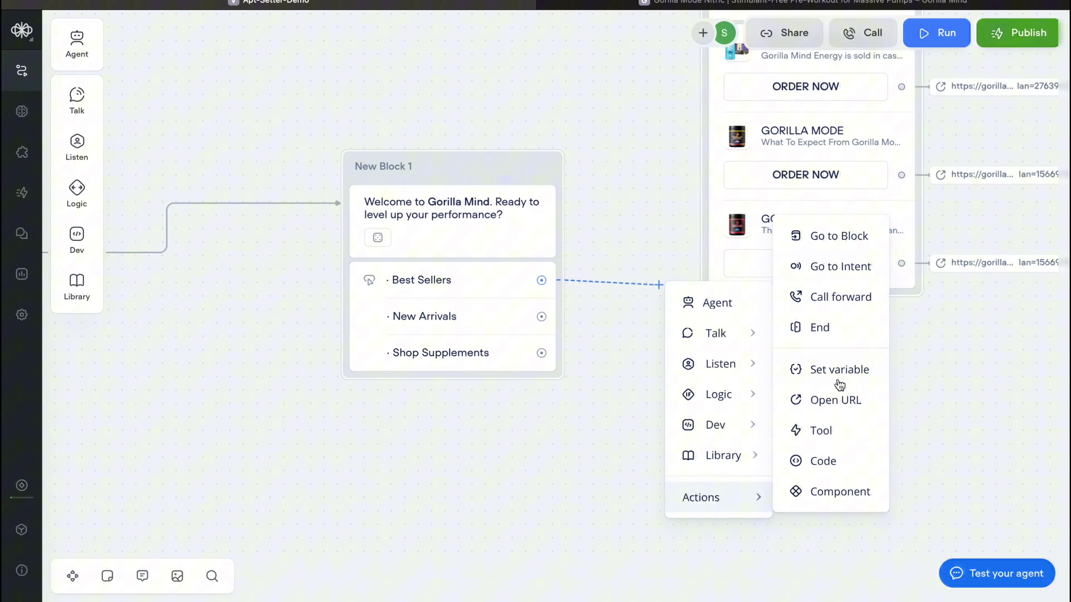
{"action": "left_click", "coordinate": [834, 253]}
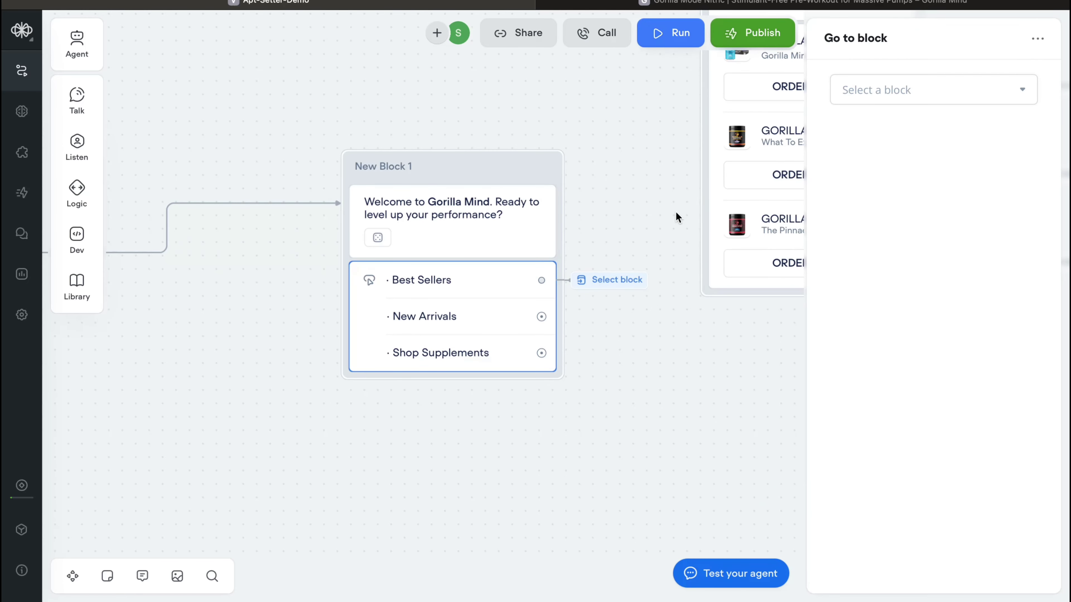
{"action": "scroll", "coordinate": [664, 212], "scroll_direction": "up", "scroll_amount": 6}
{"action": "left_click", "coordinate": [893, 90]}
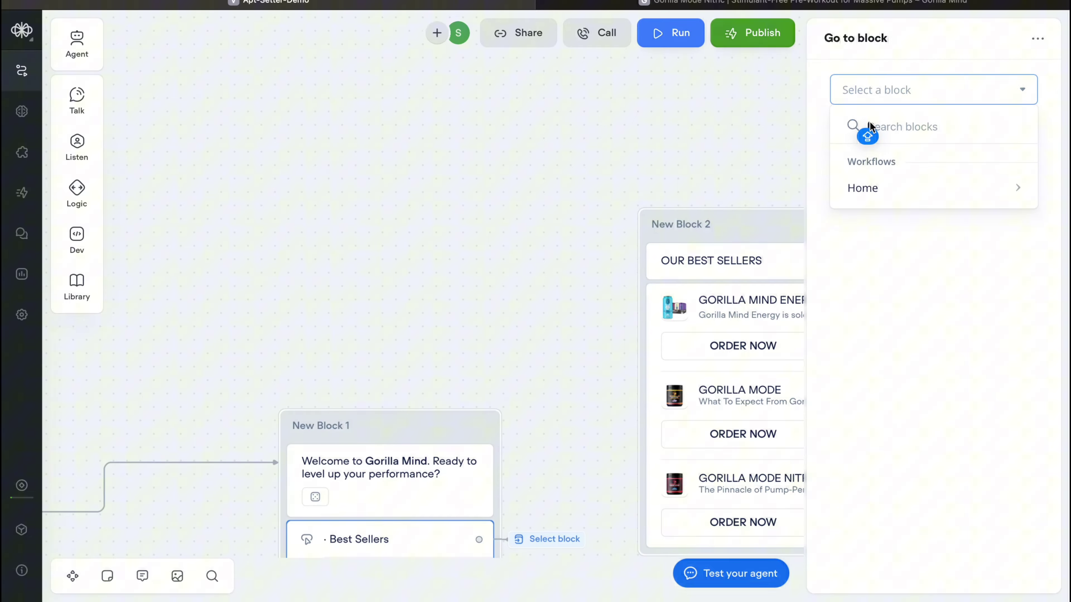
{"action": "mouse_move", "coordinate": [869, 187]}
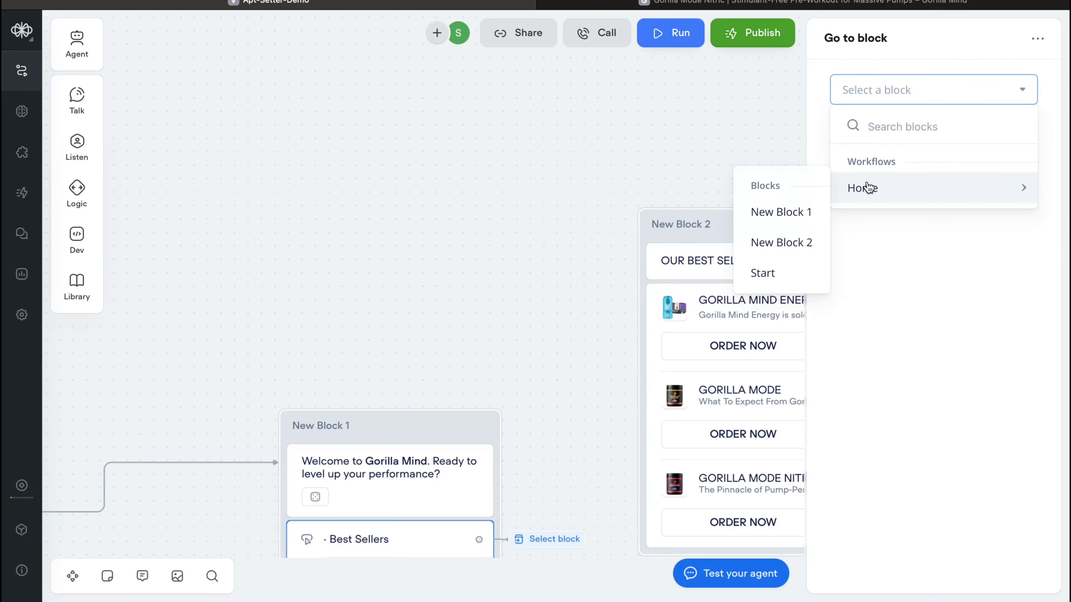
{"action": "left_click", "coordinate": [775, 249]}
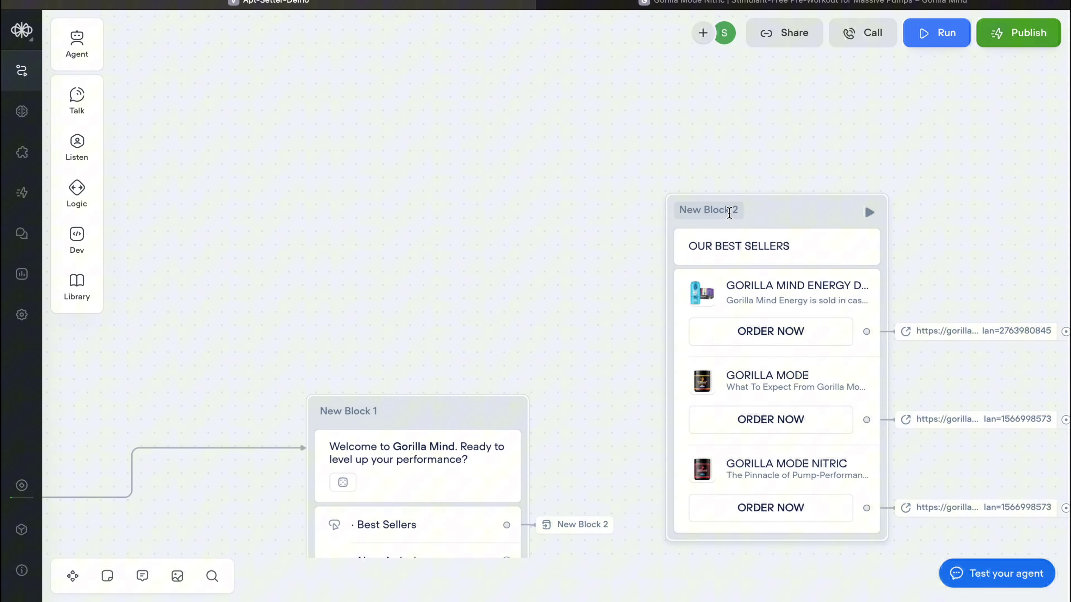
Step: Rename the block holding the product carousel to "BEST SELLERS"
{"action": "left_click", "coordinate": [728, 211]}
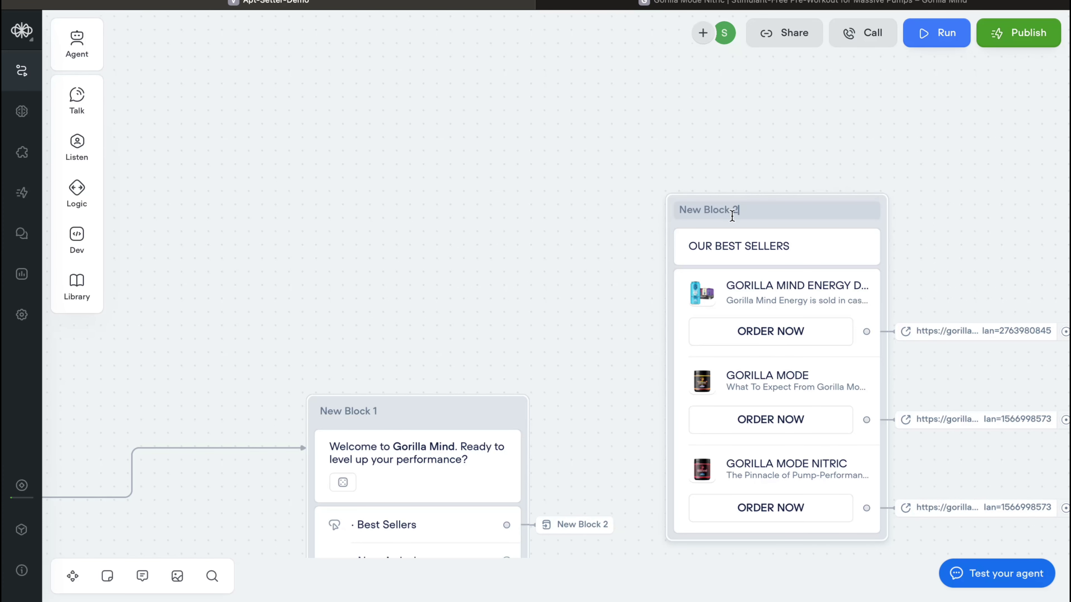
{"action": "key", "text": "BackSpace"}
{"action": "key", "text": "BackSpace"}
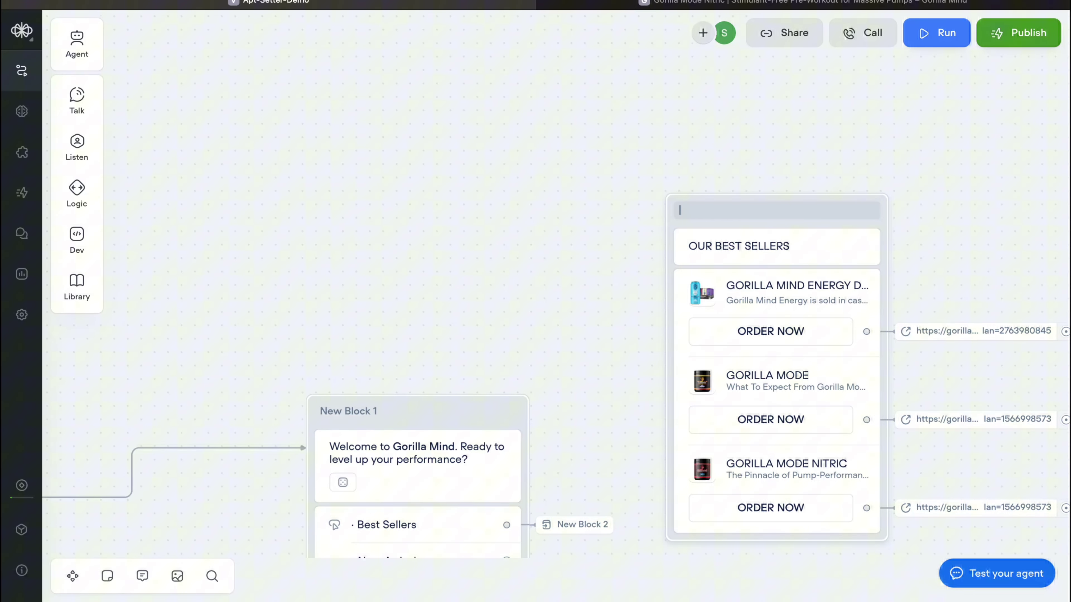
{"action": "type", "text": "BEST SELLERS"}
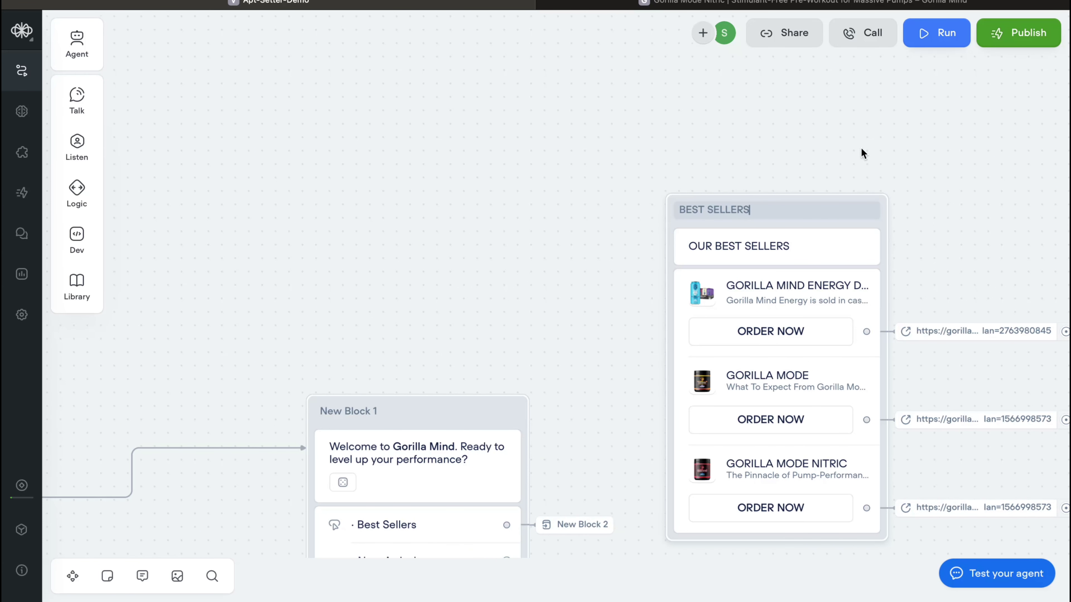
{"action": "left_click", "coordinate": [570, 200]}
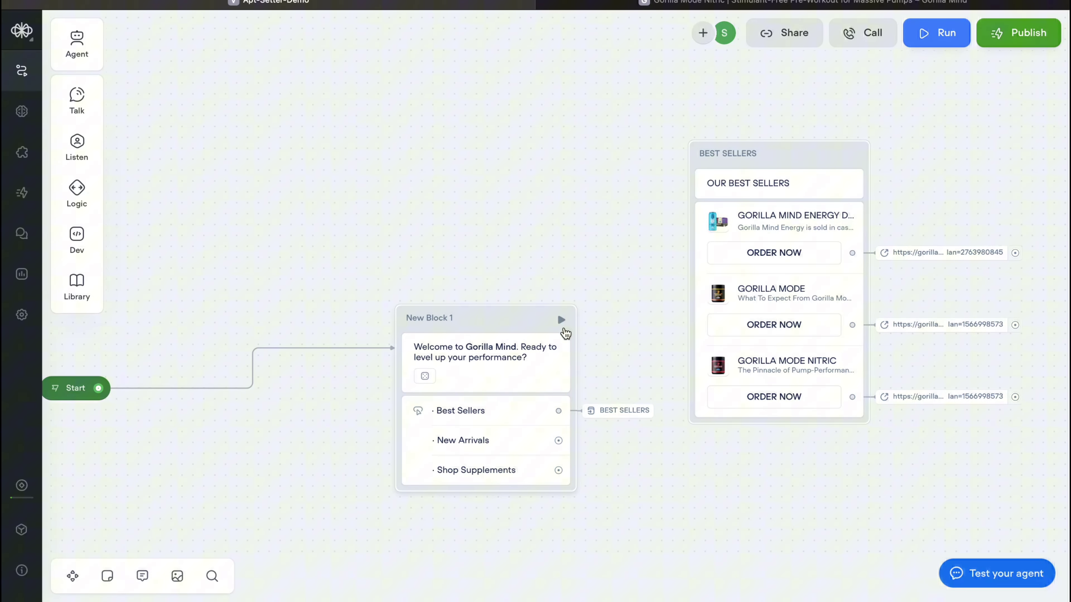
Step: Test the agent from New Block 1 by choosing Best Sellers, and read the Gorilla Mode card's full description before collapsing it
{"action": "left_click", "coordinate": [562, 321]}
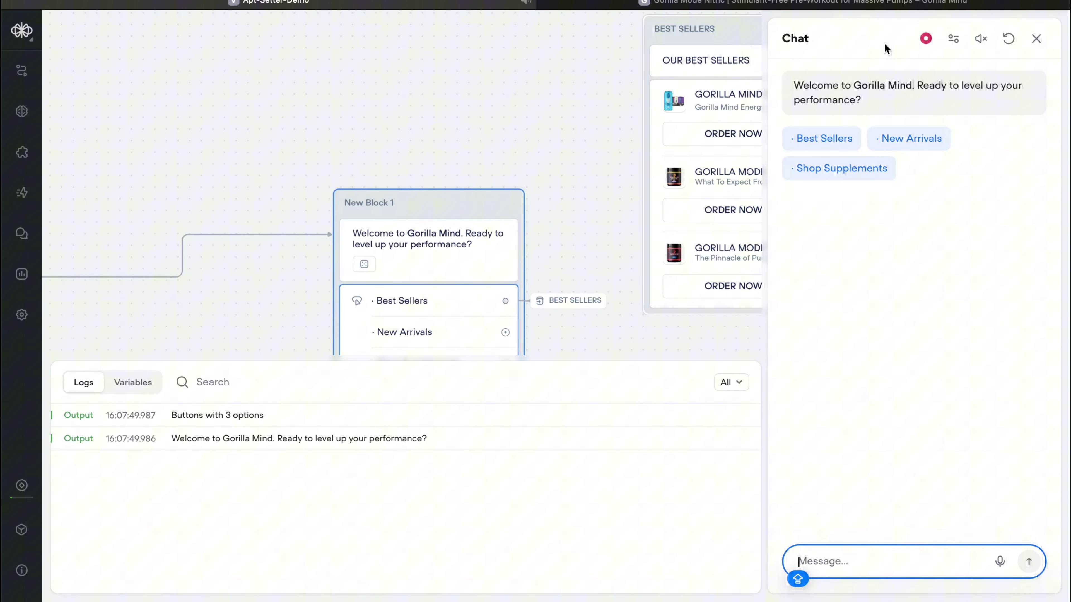
{"action": "left_click", "coordinate": [815, 139]}
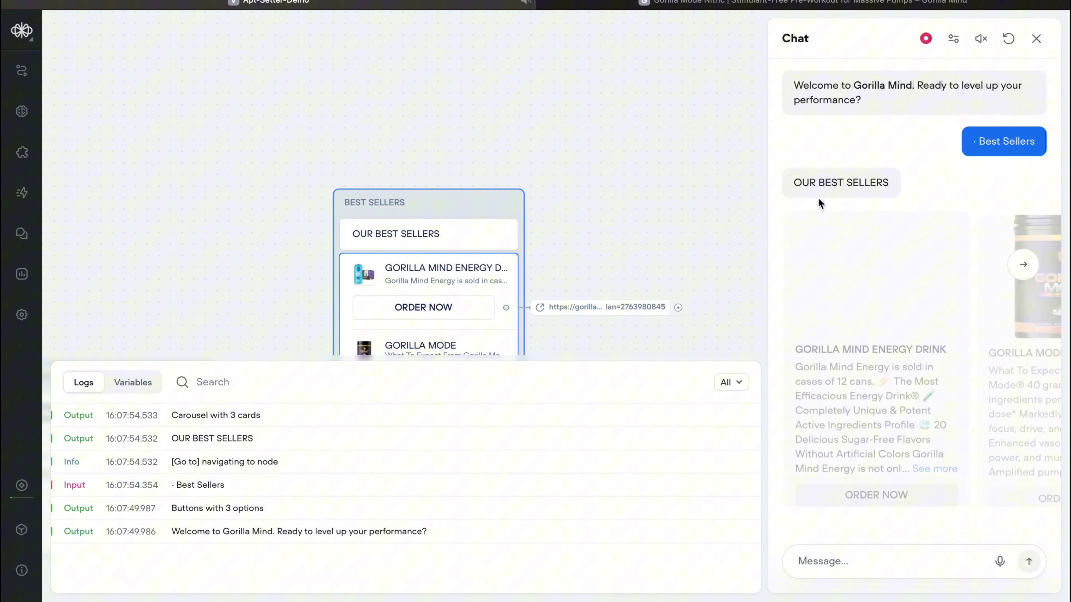
{"action": "left_click", "coordinate": [1022, 264]}
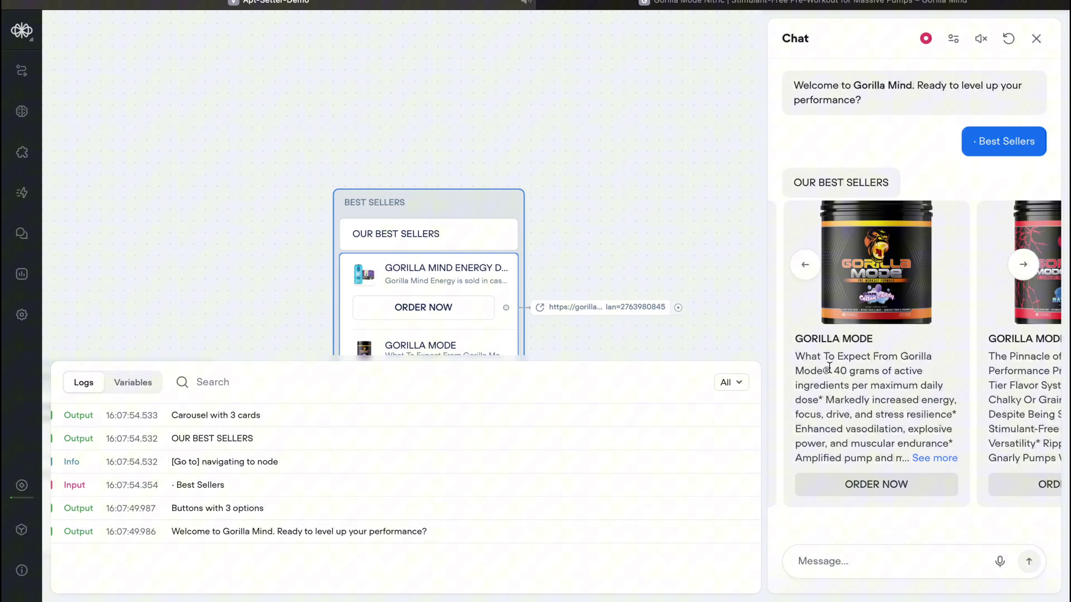
{"action": "left_click", "coordinate": [934, 459]}
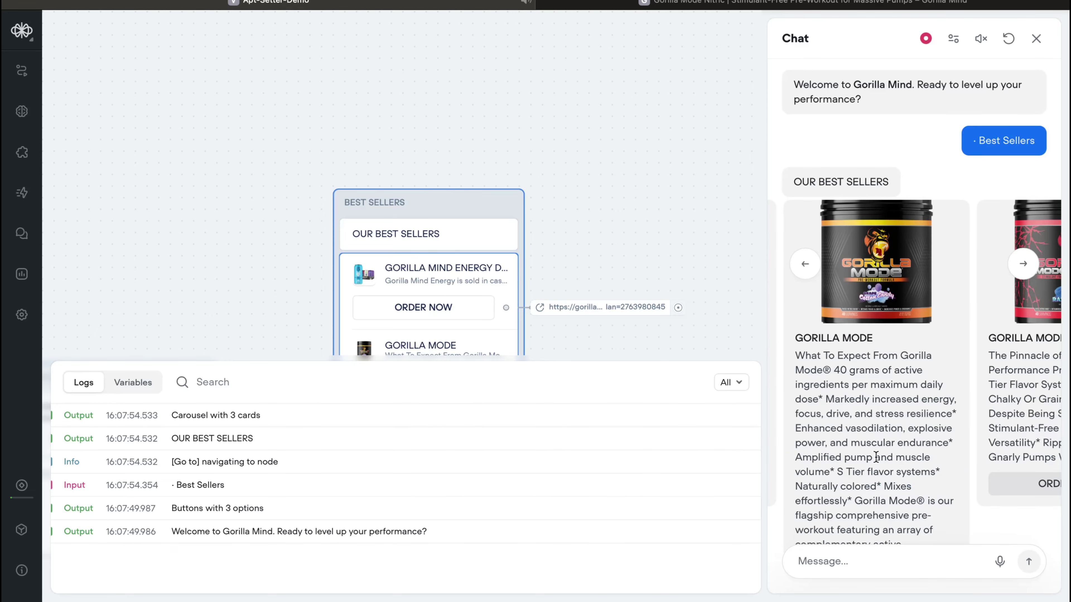
{"action": "scroll", "coordinate": [868, 434], "scroll_direction": "down", "scroll_amount": 10}
{"action": "scroll", "coordinate": [869, 434], "scroll_direction": "down", "scroll_amount": 5}
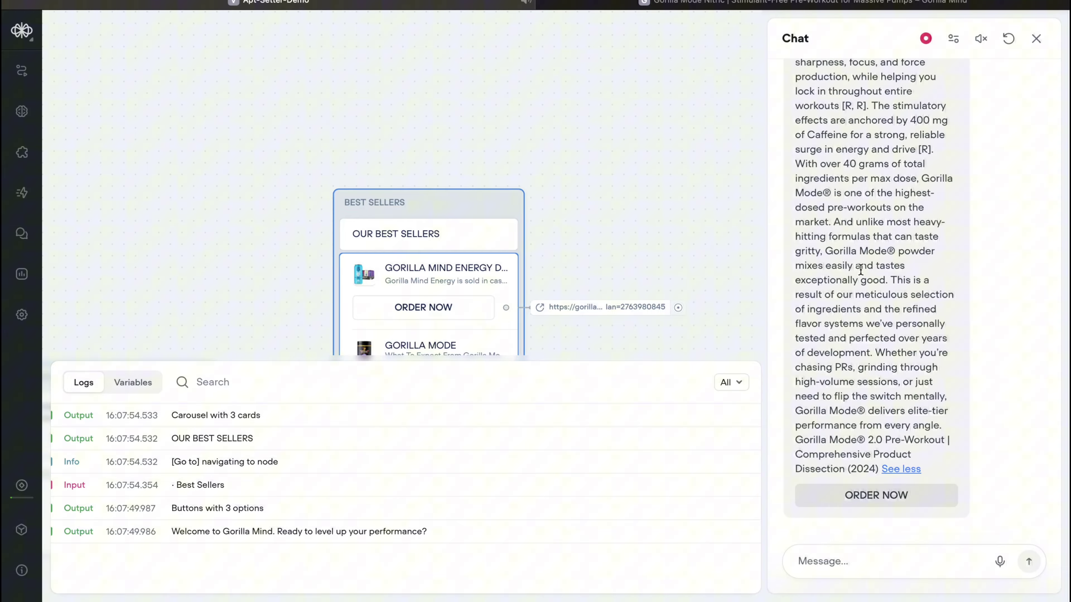
{"action": "scroll", "coordinate": [849, 306], "scroll_direction": "up", "scroll_amount": 10}
{"action": "scroll", "coordinate": [898, 422], "scroll_direction": "down", "scroll_amount": 10}
{"action": "left_click", "coordinate": [900, 463]}
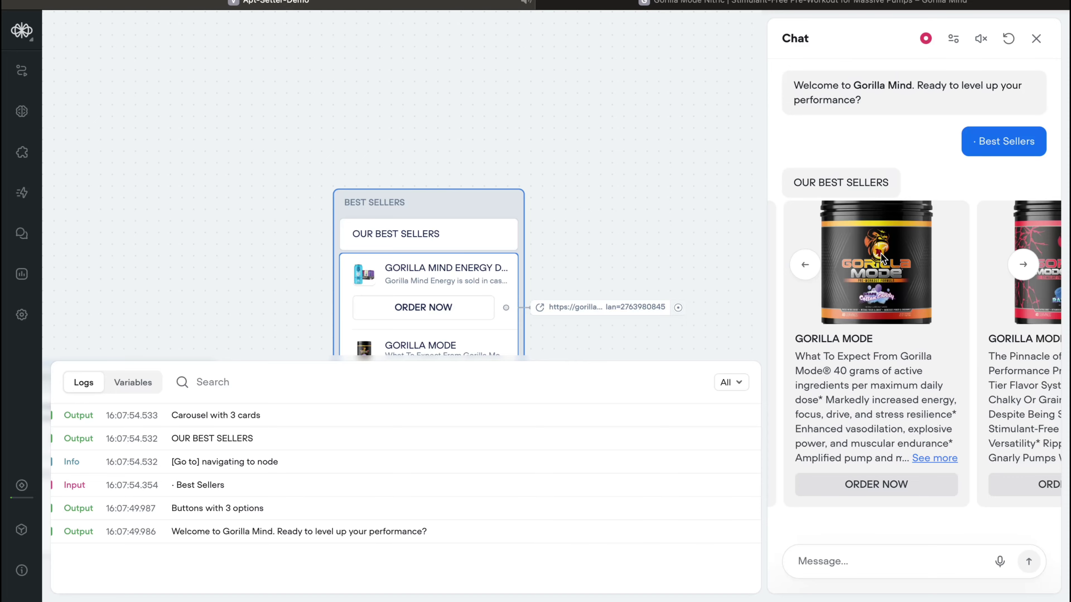
Step: Browse the carousel back to the Gorilla Mind Energy Drink card, review its description, and close the test chat
{"action": "left_click", "coordinate": [1022, 270]}
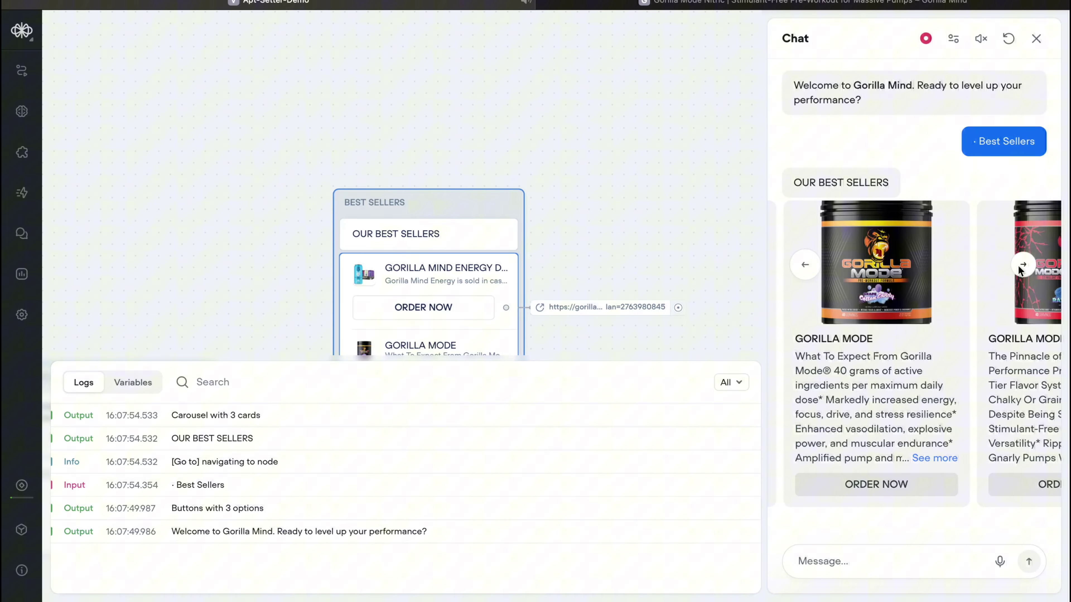
{"action": "left_click", "coordinate": [805, 264]}
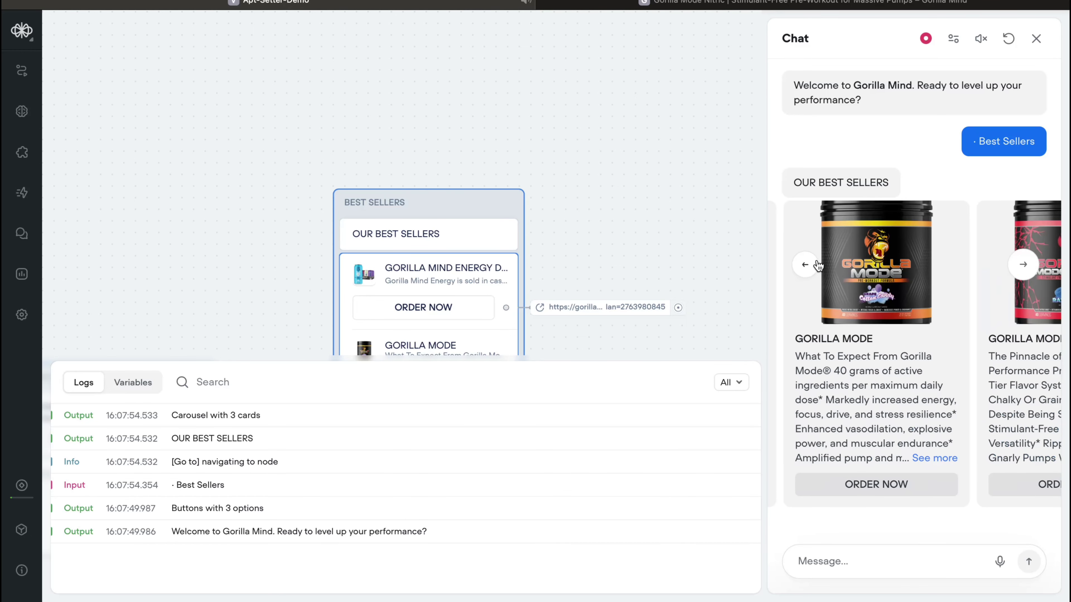
{"action": "left_click", "coordinate": [804, 264]}
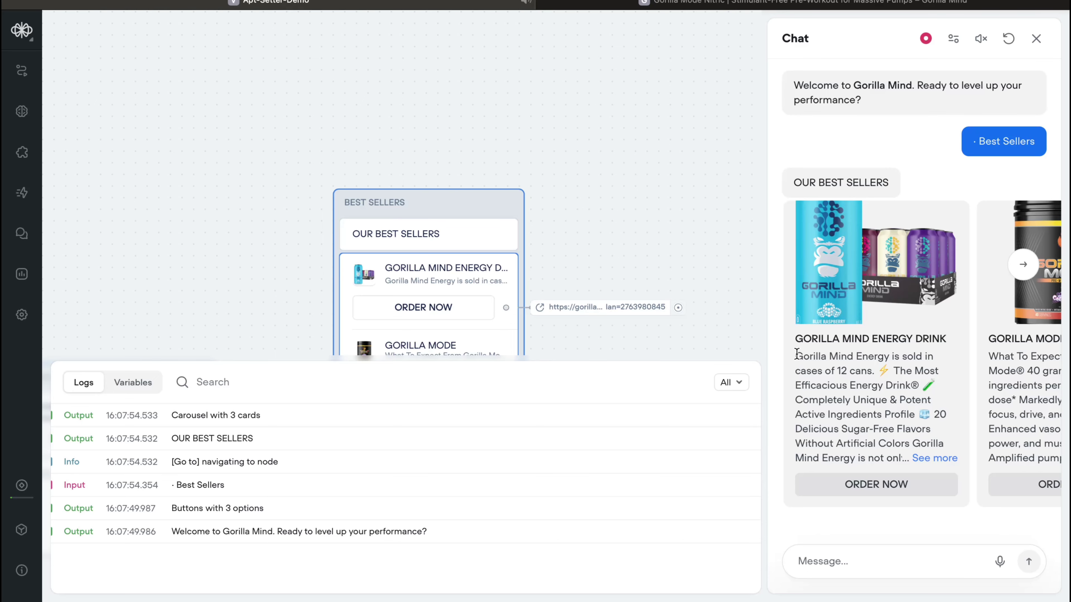
{"action": "left_click_drag", "start_coordinate": [799, 354], "coordinate": [950, 462]}
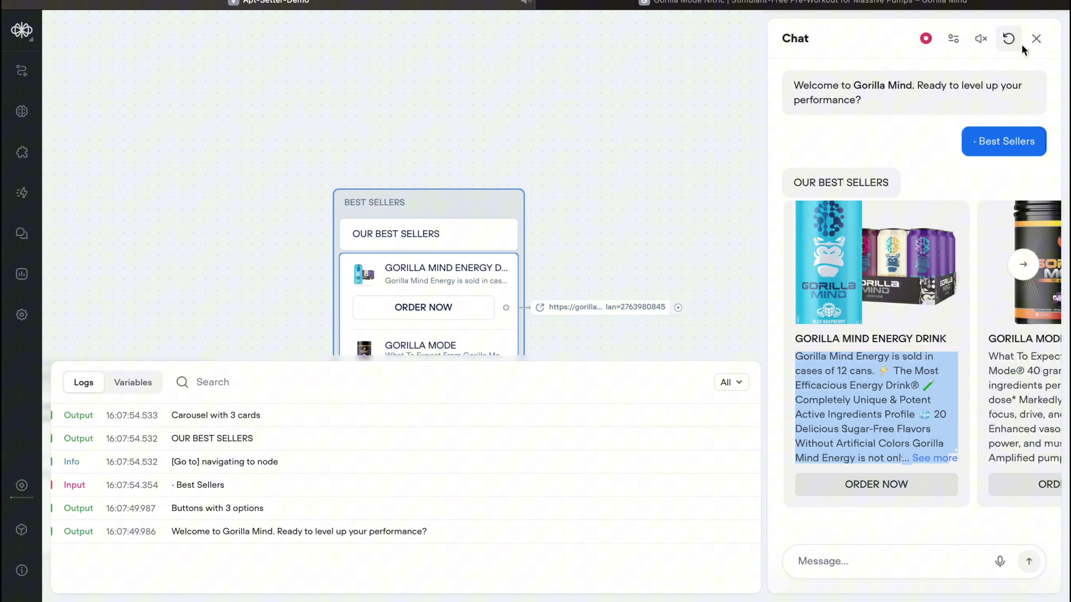
{"action": "left_click", "coordinate": [820, 398]}
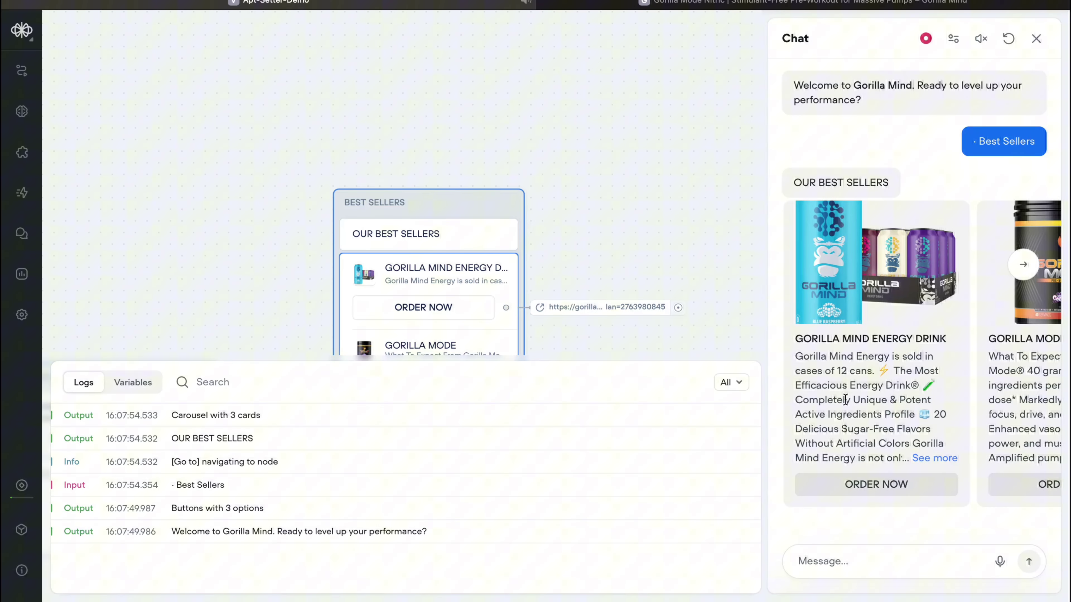
{"action": "left_click", "coordinate": [1037, 37]}
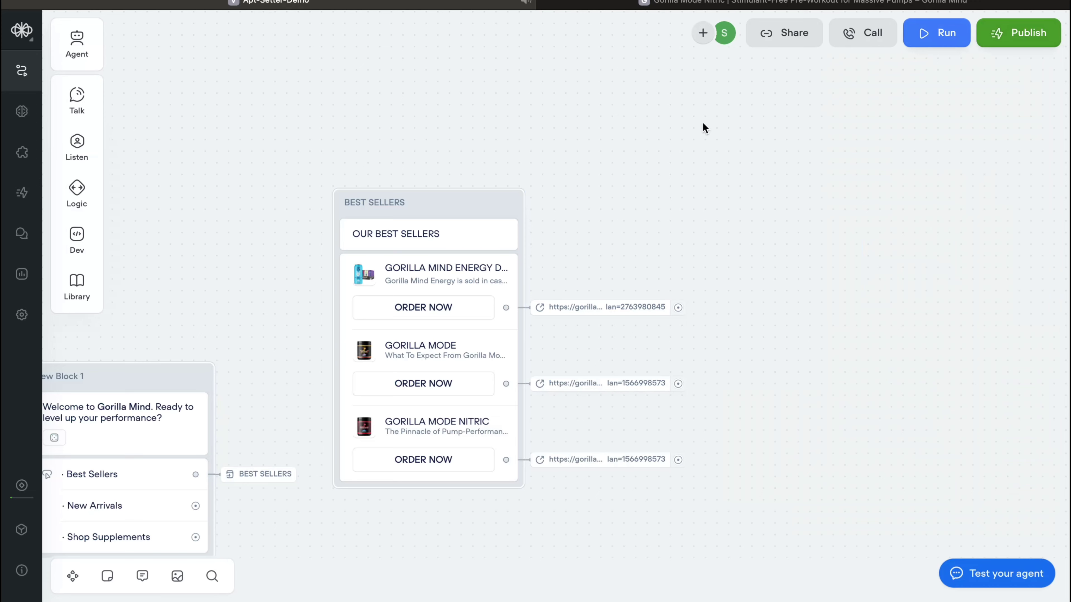
Step: Move New Block 1 farther down and away from the BEST SELLERS block on the canvas
{"action": "scroll", "coordinate": [576, 231], "scroll_direction": "left", "scroll_amount": 5}
{"action": "scroll", "coordinate": [575, 231], "scroll_direction": "down", "scroll_amount": 3}
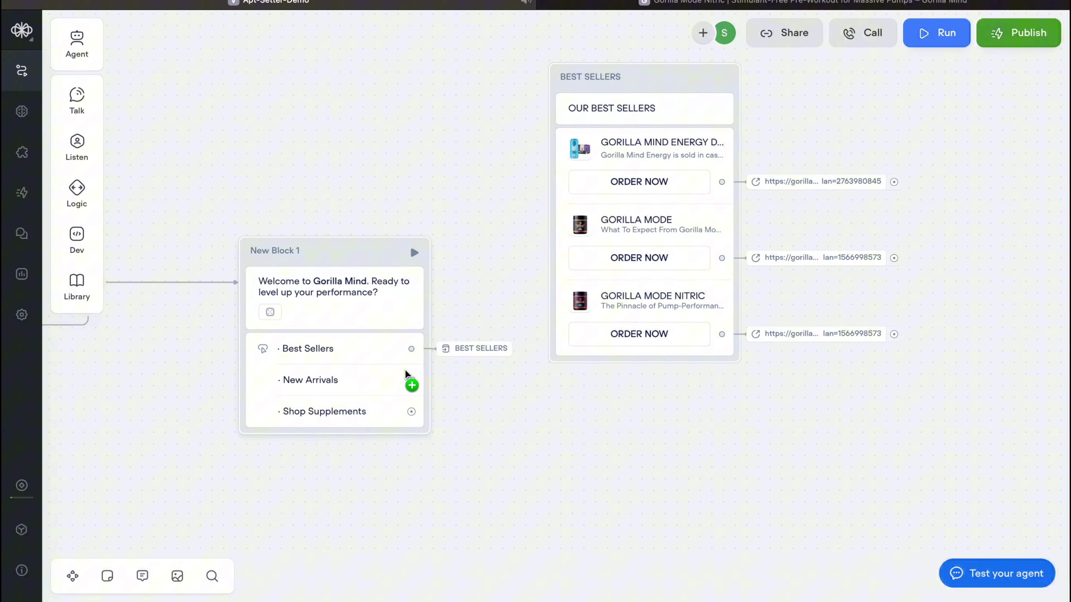
{"action": "left_click_drag", "start_coordinate": [385, 260], "coordinate": [324, 312]}
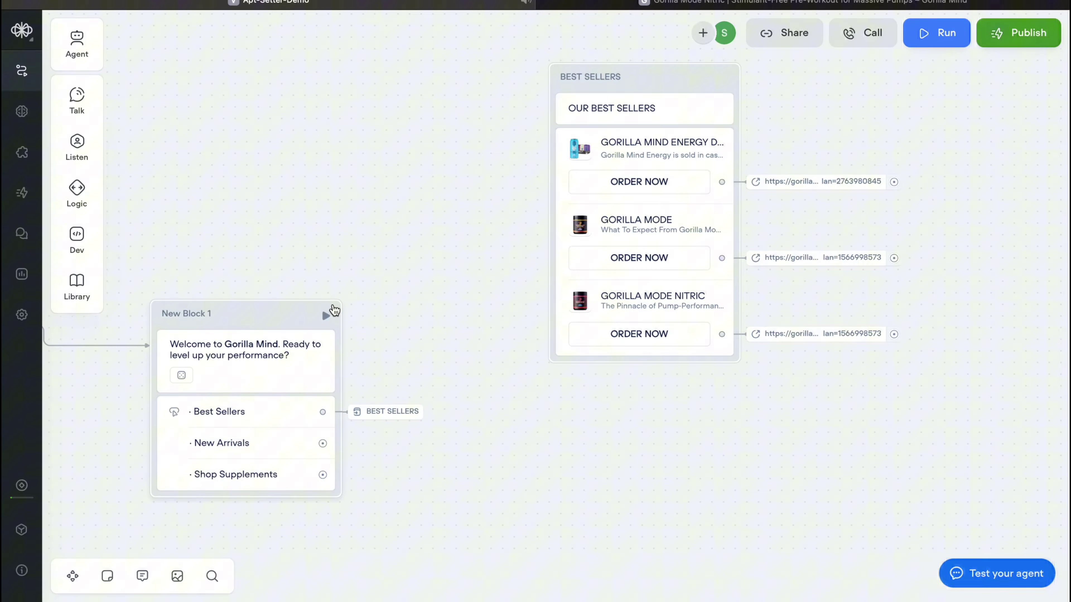
{"action": "scroll", "coordinate": [325, 307], "scroll_direction": "down", "scroll_amount": 3}
{"action": "scroll", "coordinate": [470, 428], "scroll_direction": "left", "scroll_amount": 5}
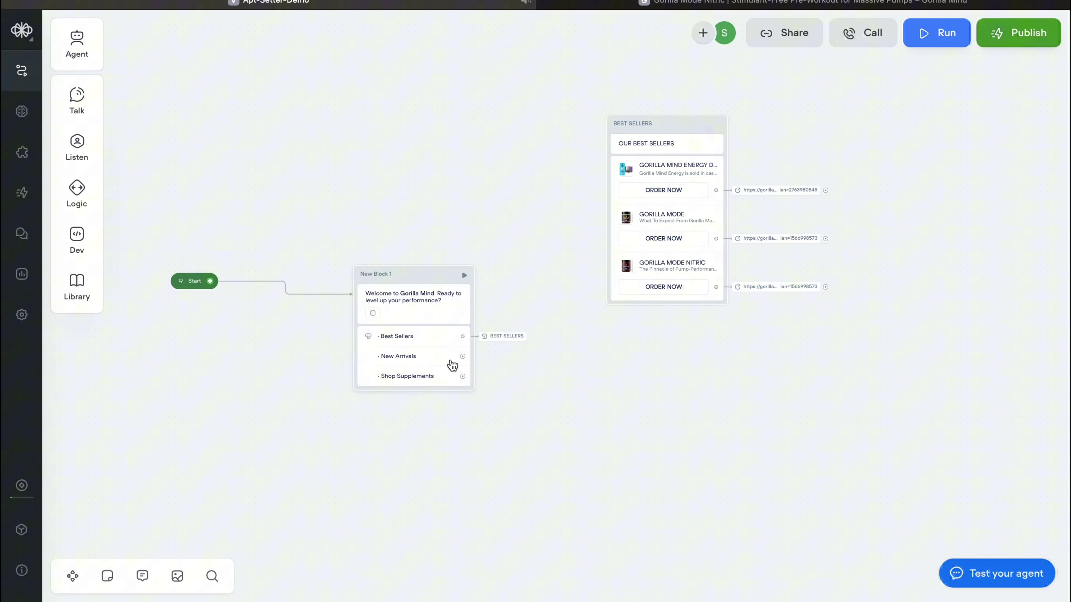
{"action": "left_click_drag", "start_coordinate": [465, 355], "coordinate": [417, 362]}
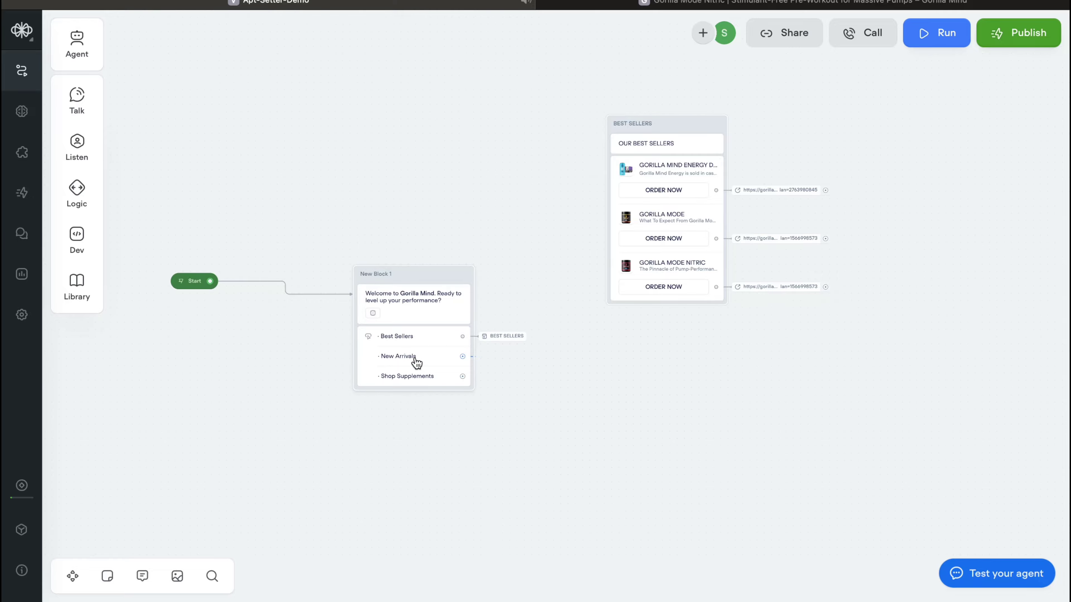
{"action": "left_click_drag", "start_coordinate": [692, 359], "coordinate": [599, 326]}
{"action": "left_click_drag", "start_coordinate": [787, 347], "coordinate": [514, 246]}
{"action": "left_click_drag", "start_coordinate": [433, 264], "coordinate": [422, 265]}
{"action": "left_click", "coordinate": [570, 227]}
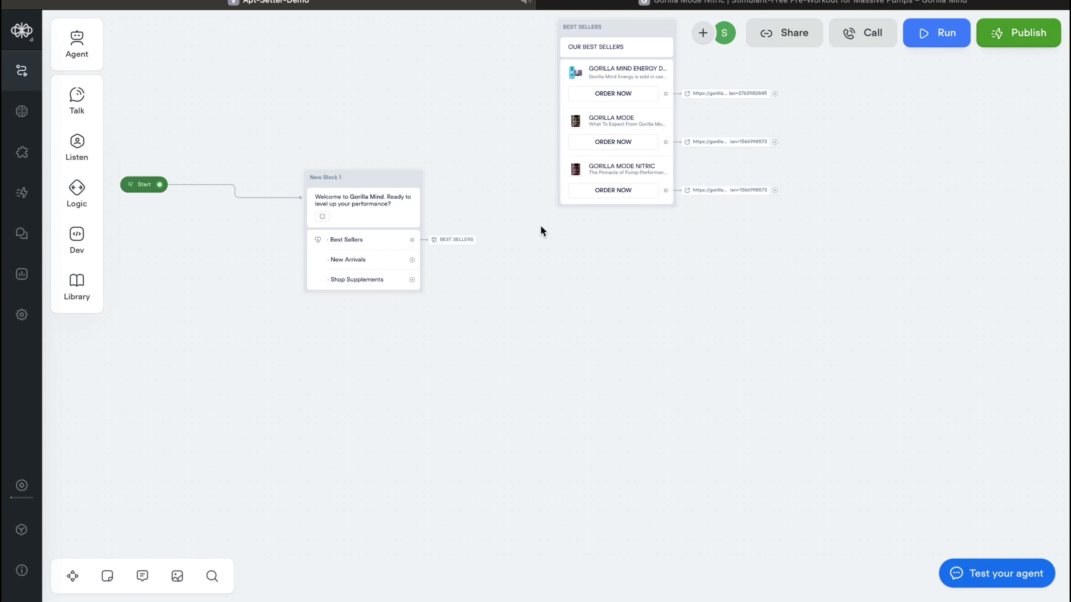
Step: Add a fourth button labelled "ASK QUESTIONS" to the buttons in New Block 1
{"action": "scroll", "coordinate": [542, 232], "scroll_direction": "up", "scroll_amount": 5}
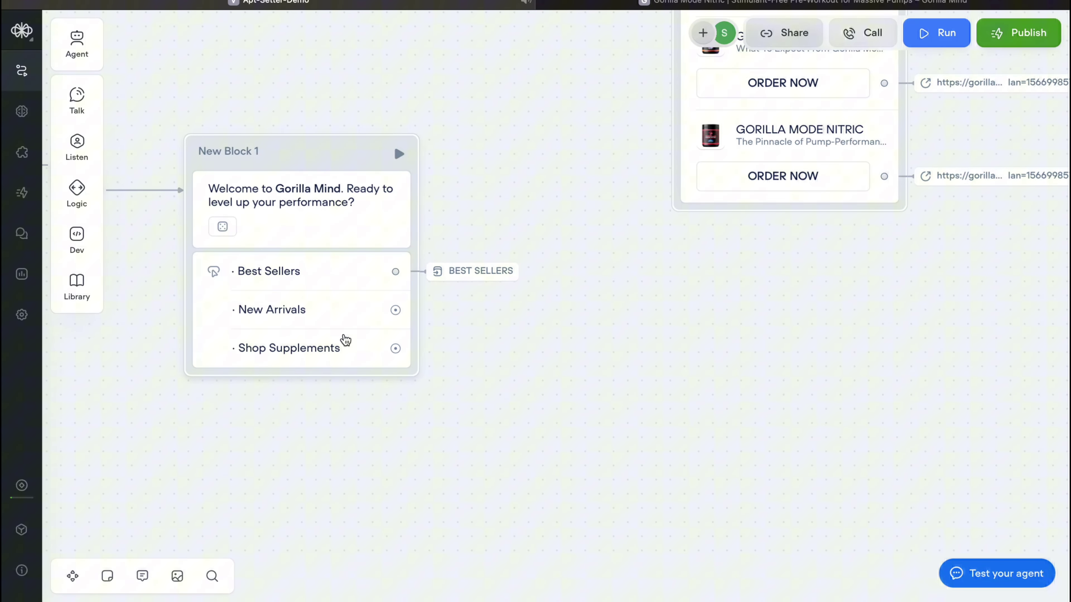
{"action": "scroll", "coordinate": [708, 250], "scroll_direction": "up", "scroll_amount": 1}
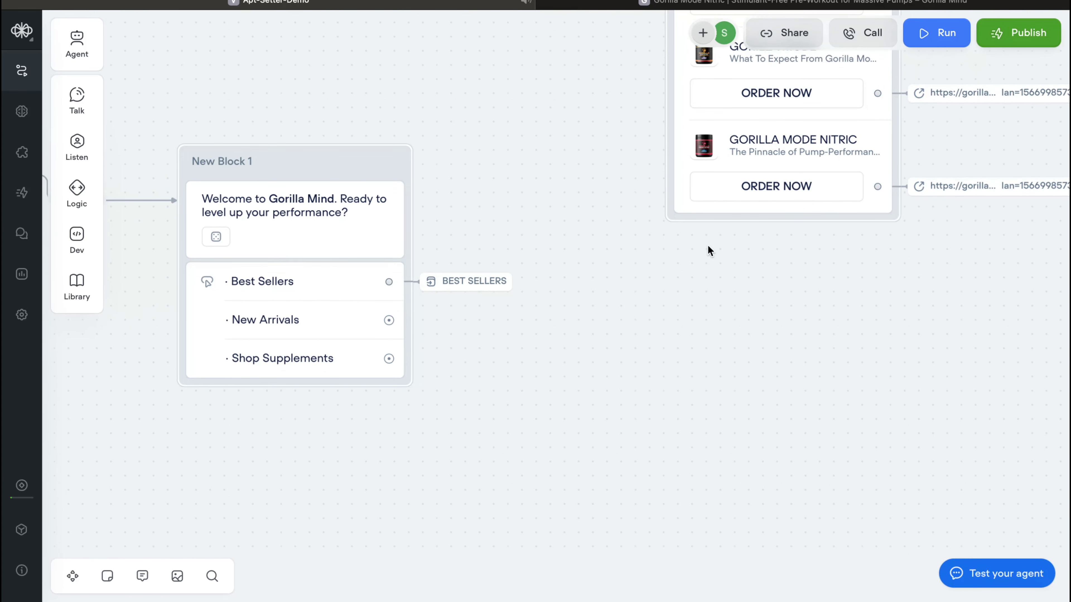
{"action": "scroll", "coordinate": [708, 246], "scroll_direction": "up", "scroll_amount": 3}
{"action": "scroll", "coordinate": [519, 417], "scroll_direction": "down", "scroll_amount": 4}
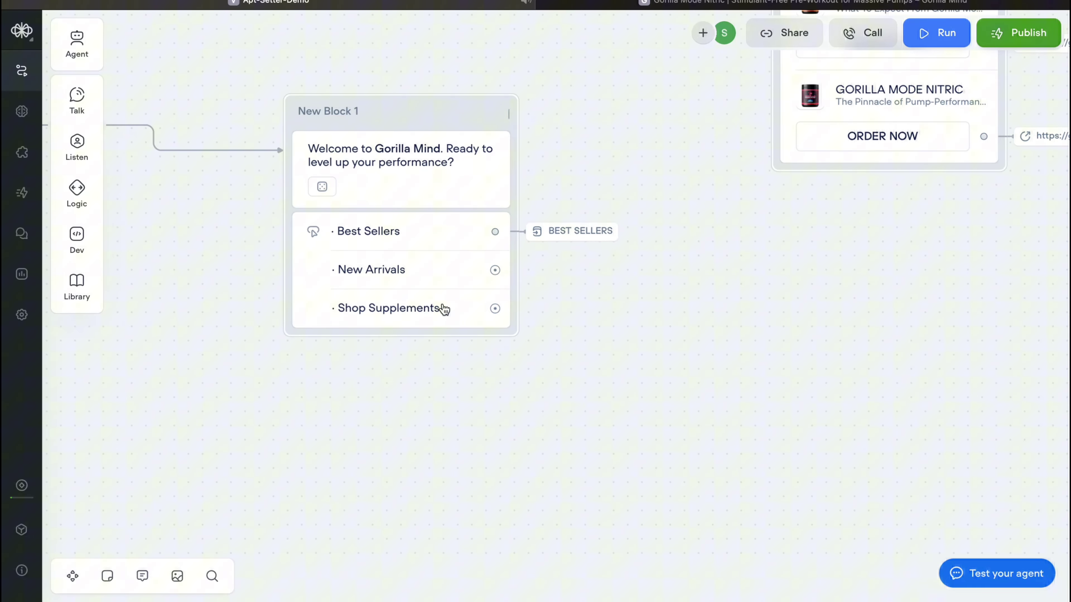
{"action": "left_click", "coordinate": [443, 310]}
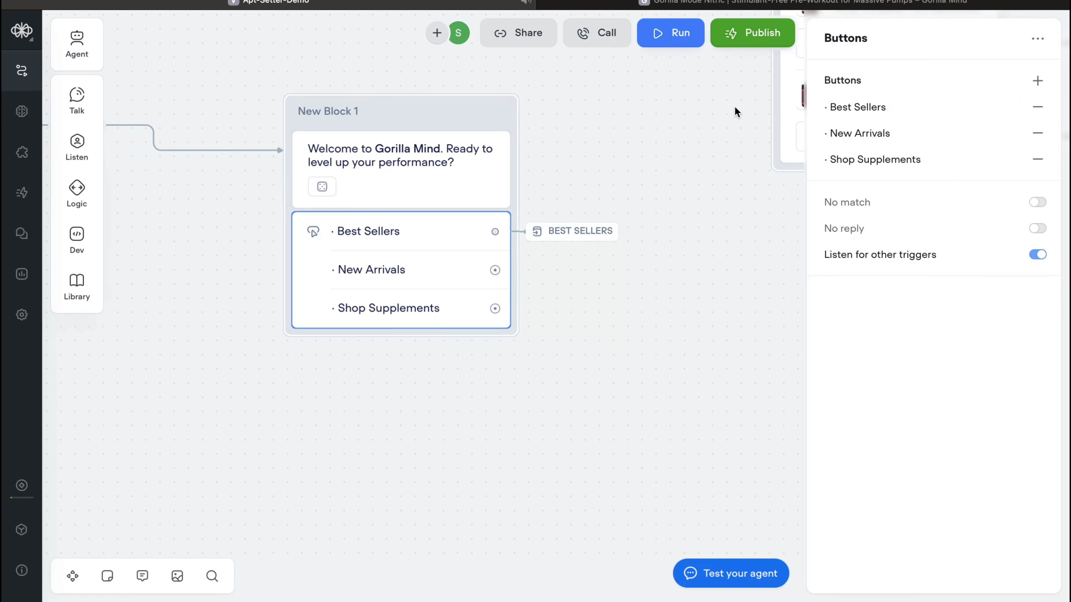
{"action": "left_click", "coordinate": [1037, 81]}
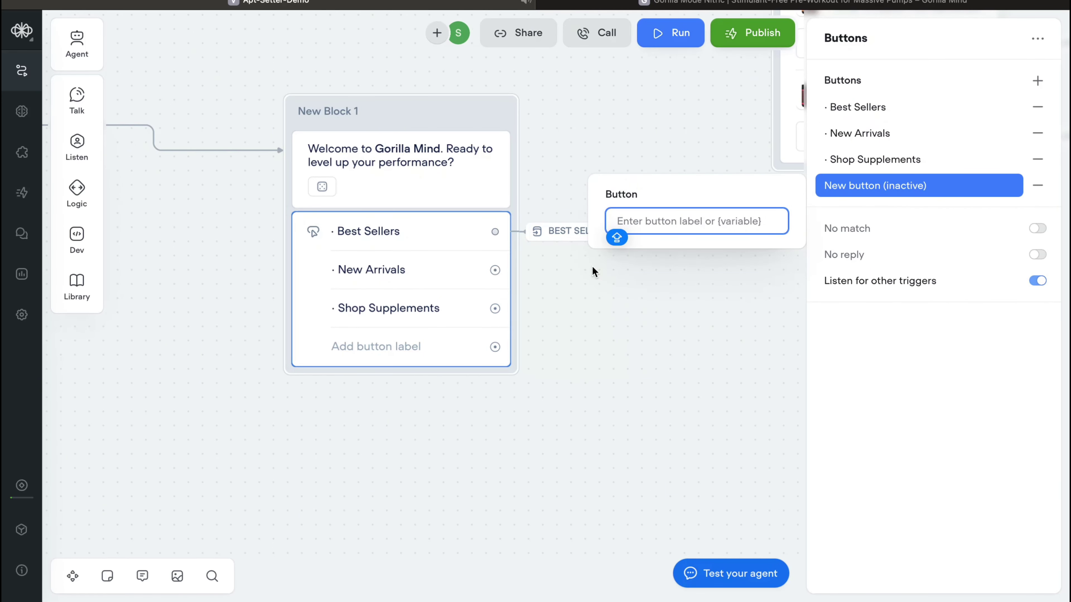
{"action": "type", "text": "ASK Q"}
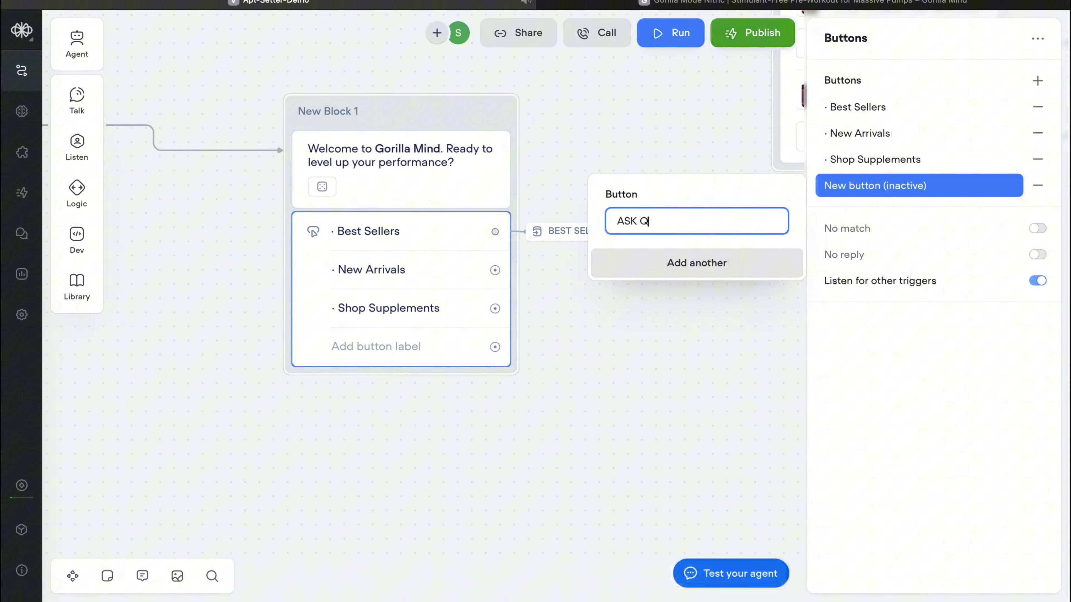
{"action": "type", "text": "UESTRIONS"}
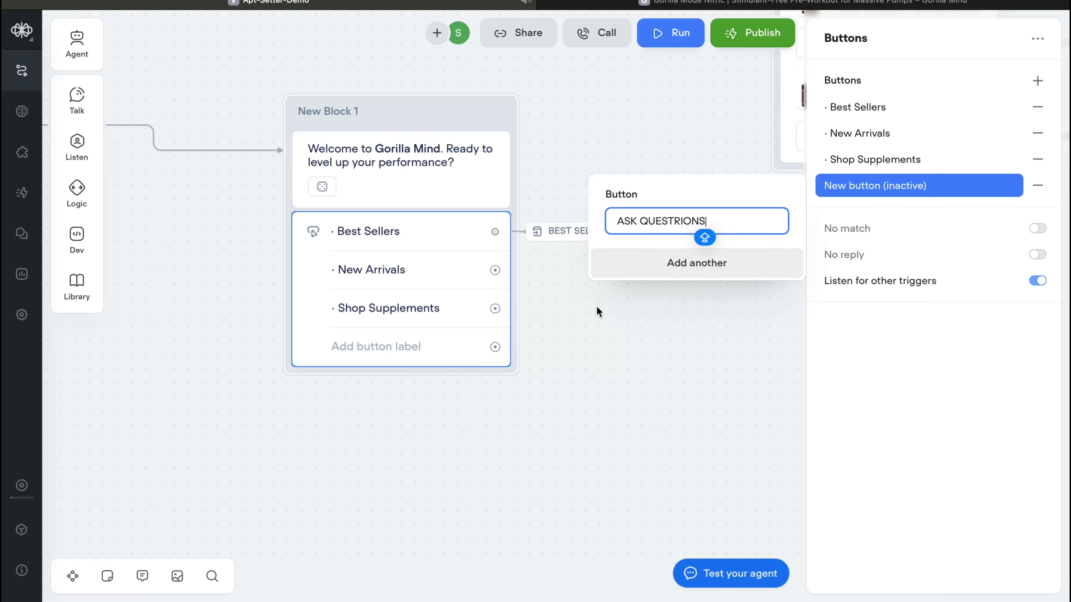
{"action": "key", "text": "BackSpace"}
{"action": "key", "text": "BackSpace"}
{"action": "key", "text": "BackSpace"}
{"action": "key", "text": "BackSpace"}
{"action": "key", "text": "BackSpace"}
{"action": "type", "text": "ONS"}
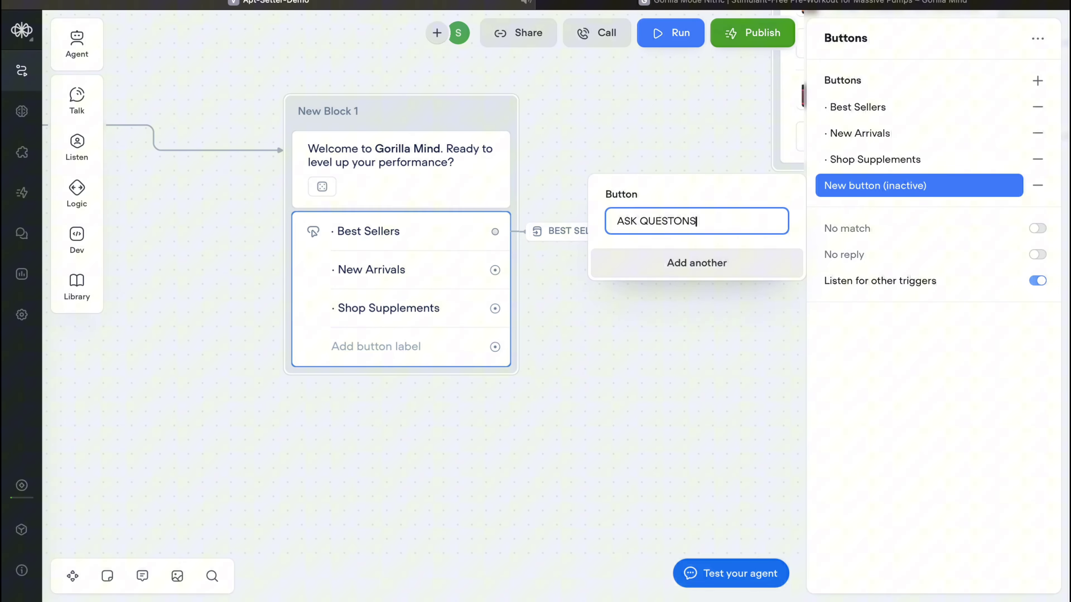
{"action": "key", "text": "BackSpace"}
{"action": "key", "text": "BackSpace"}
{"action": "key", "text": "BackSpace"}
{"action": "key", "text": "BackSpace"}
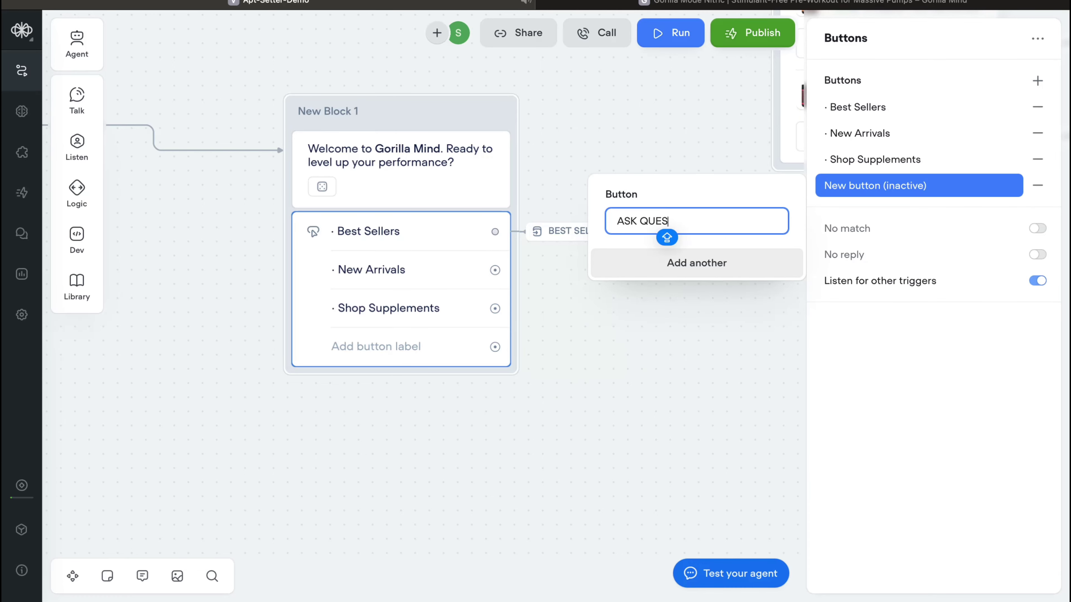
{"action": "type", "text": "TIONS"}
{"action": "left_click", "coordinate": [527, 442]}
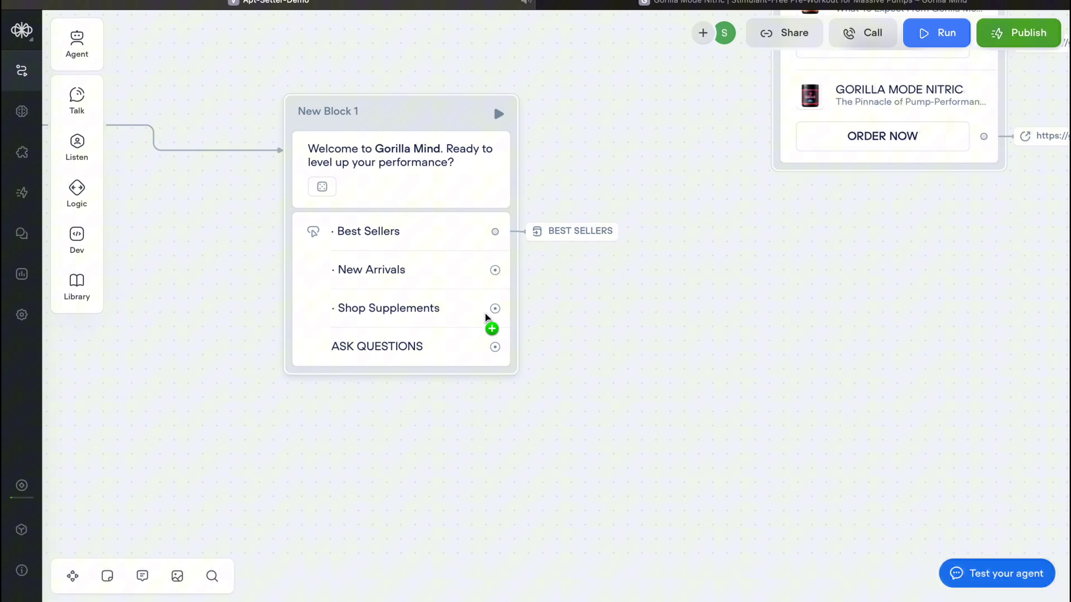
Step: Place an Agent step as a separate block below the BEST SELLERS block and create a new agent for it
{"action": "scroll", "coordinate": [499, 354], "scroll_direction": "down", "scroll_amount": 5}
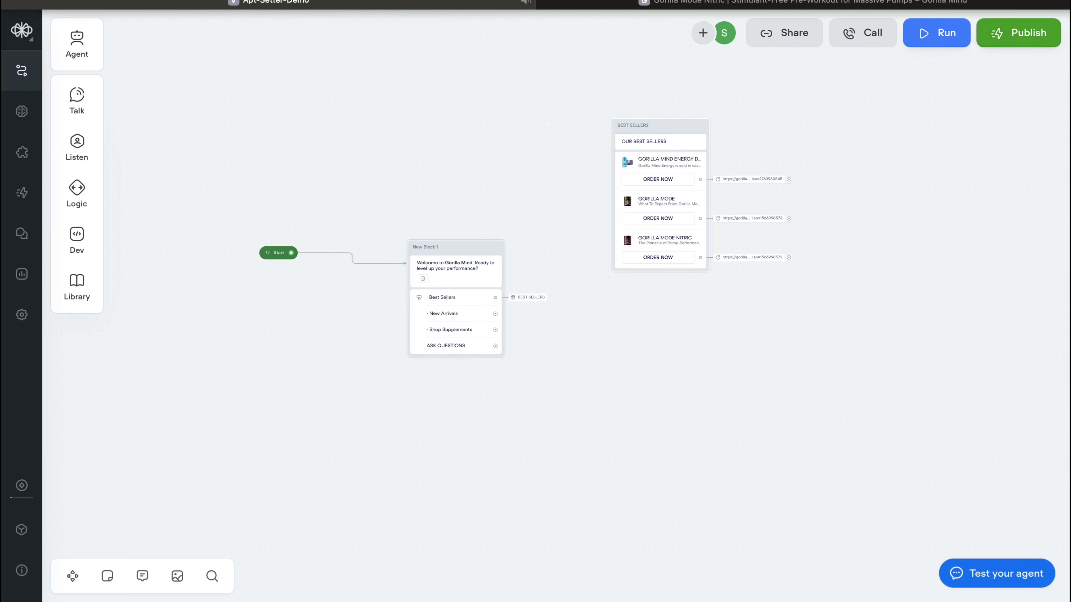
{"action": "left_click_drag", "start_coordinate": [76, 40], "coordinate": [637, 329]}
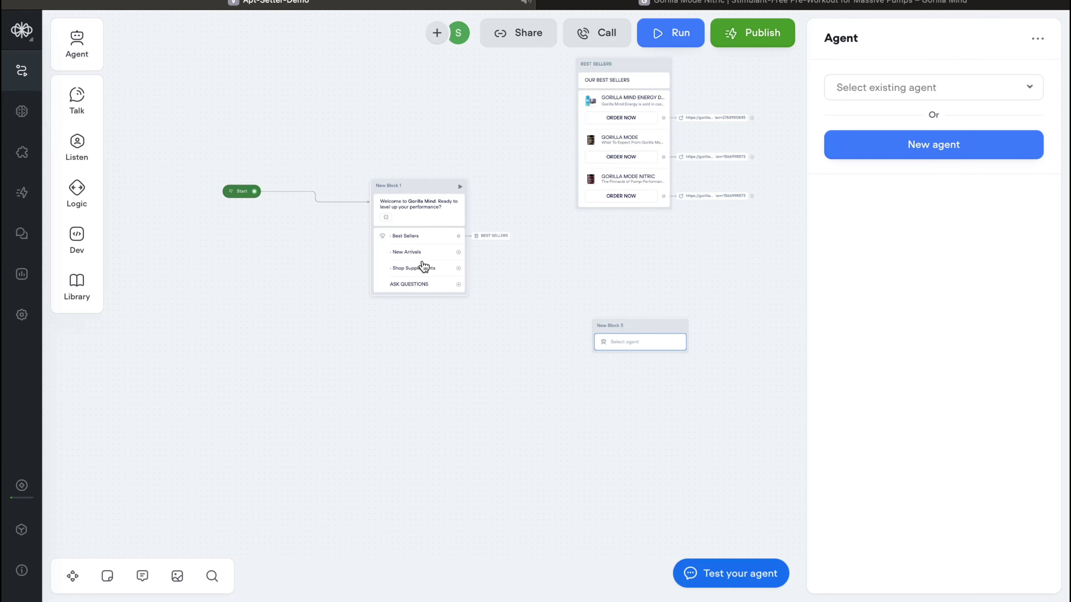
{"action": "scroll", "coordinate": [638, 342], "scroll_direction": "right", "scroll_amount": 2}
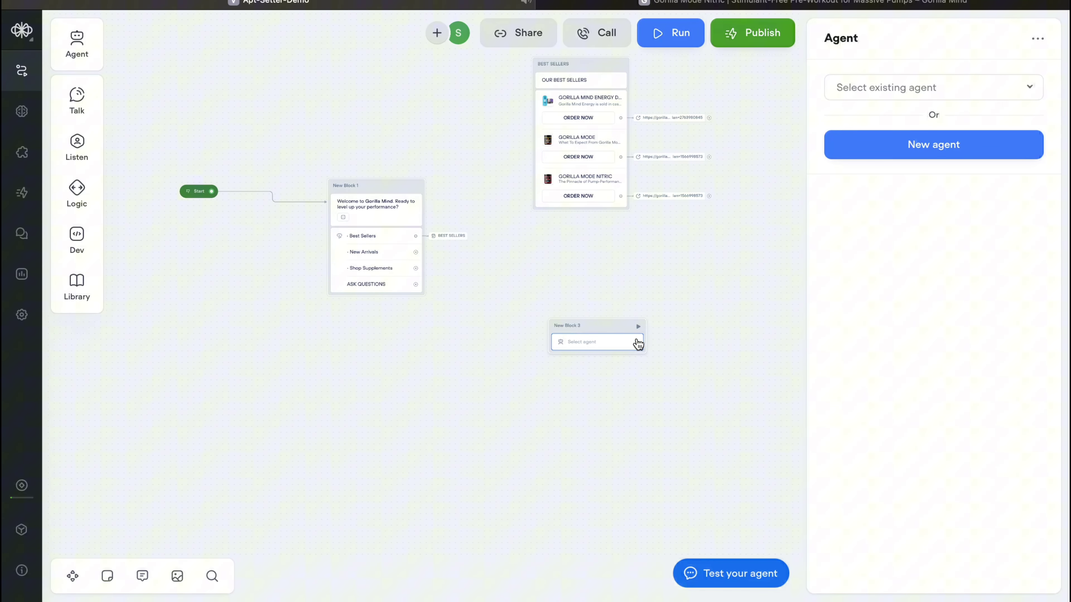
{"action": "scroll", "coordinate": [574, 359], "scroll_direction": "right", "scroll_amount": 2}
{"action": "scroll", "coordinate": [573, 359], "scroll_direction": "down", "scroll_amount": 2}
{"action": "scroll", "coordinate": [548, 359], "scroll_direction": "up", "scroll_amount": 5}
{"action": "scroll", "coordinate": [710, 287], "scroll_direction": "down", "scroll_amount": 5}
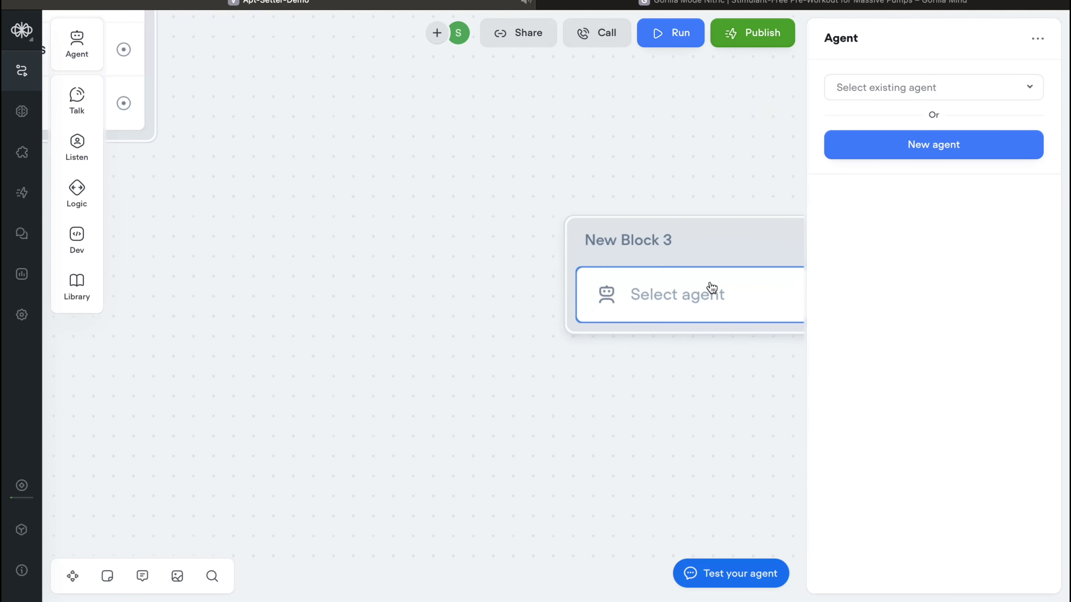
{"action": "scroll", "coordinate": [717, 249], "scroll_direction": "up", "scroll_amount": 1}
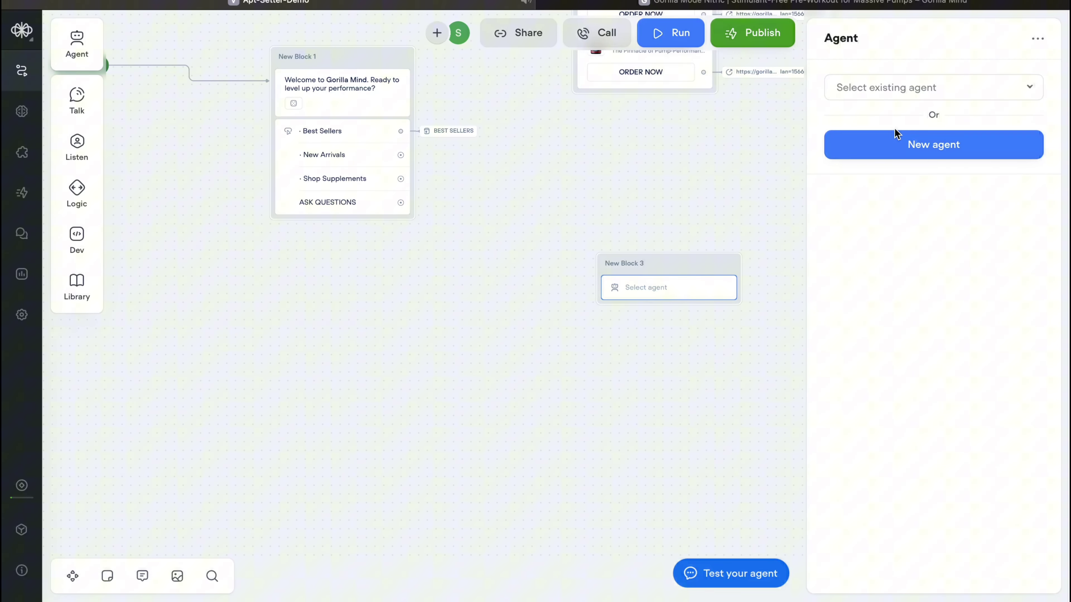
{"action": "left_click", "coordinate": [890, 144]}
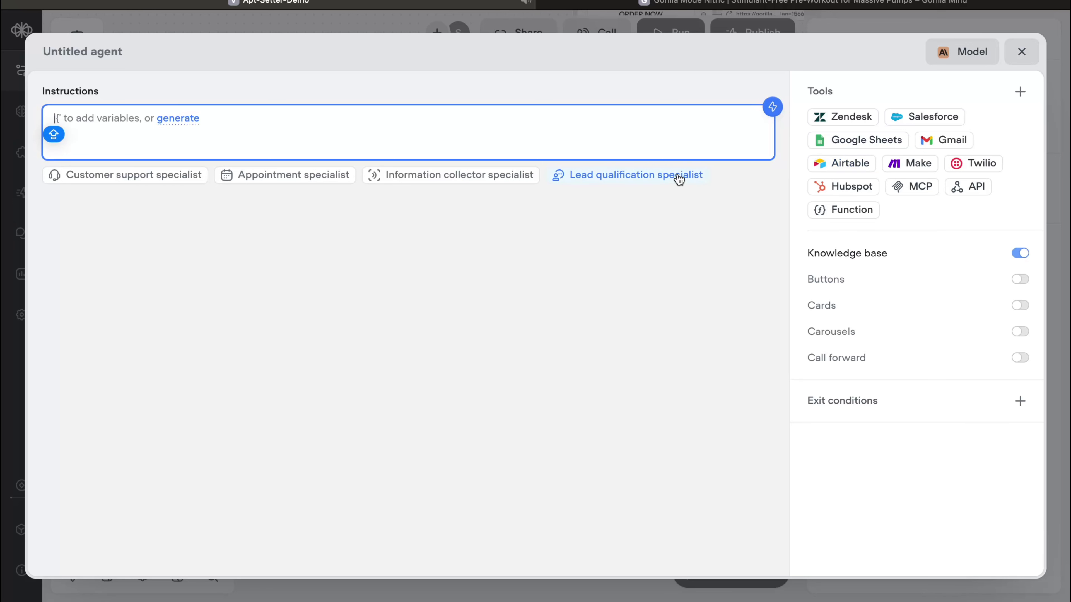
Step: Capture a screenshot of the empty agent editor and attach it to the "Welcome block creation" chat in ChatGPT
{"action": "key", "text": "super+shift+3"}
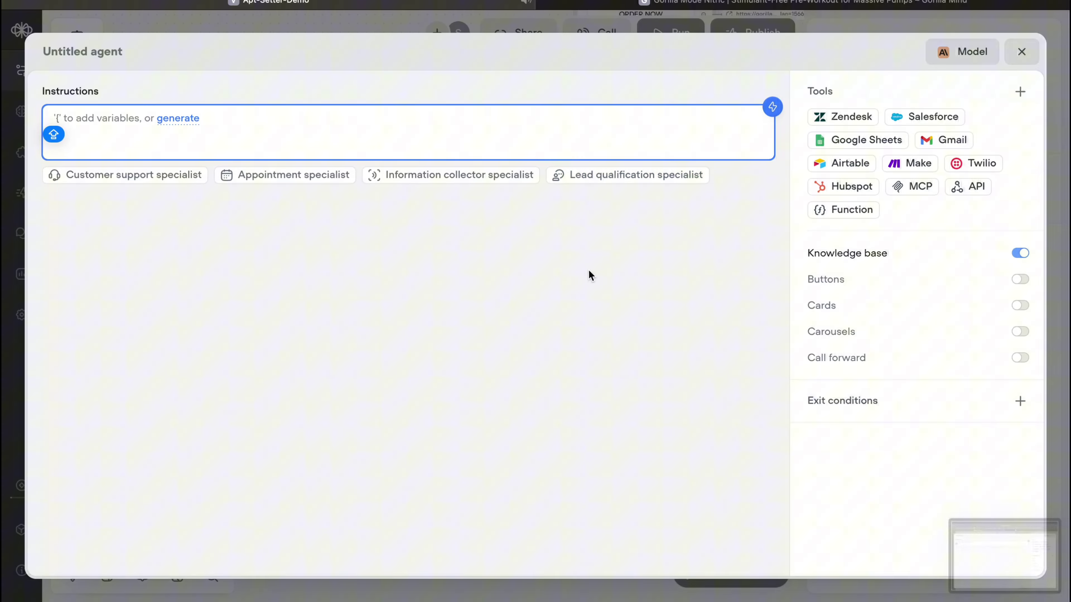
{"action": "key", "text": "super+Tab"}
{"action": "left_click_drag", "start_coordinate": [1003, 553], "coordinate": [613, 543]}
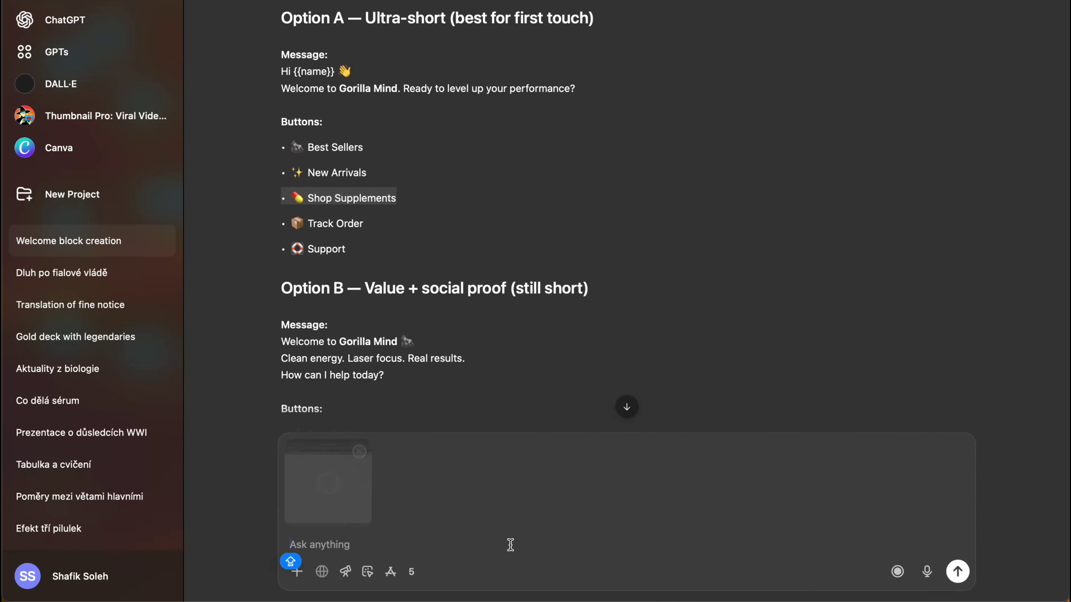
Step: Write the prompt "MAKE ME AN AI AGENT THAT WIL BE A GYM SPECIALS ON LOOSING WHEIGH OR GAINING IT, MAKE IT USE THE INFO FORM"
{"action": "type", "text": "MAKE ME A"}
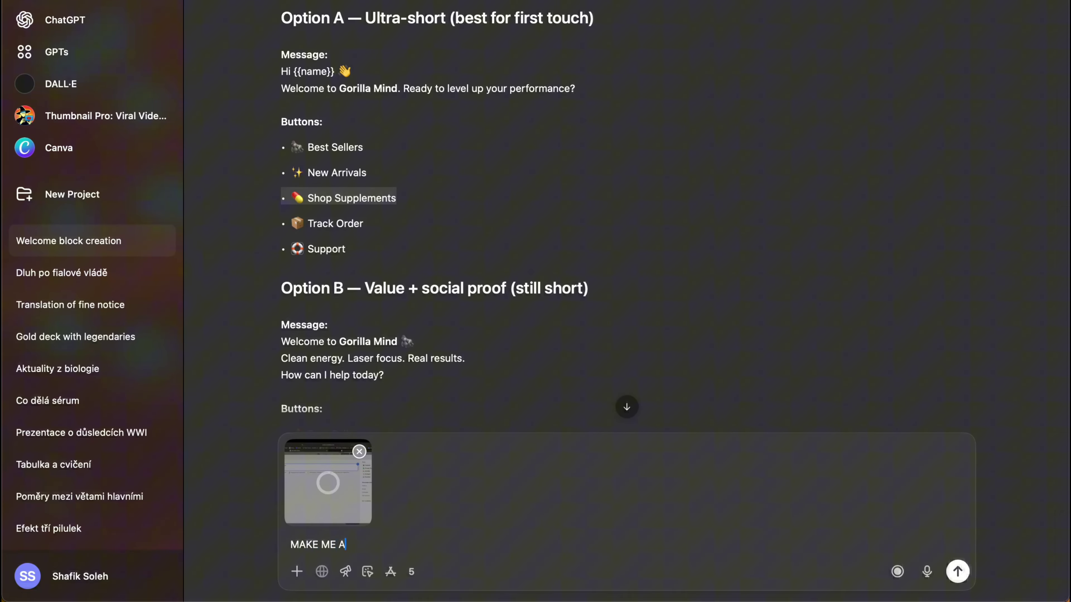
{"action": "type", "text": "N AI AGEN"}
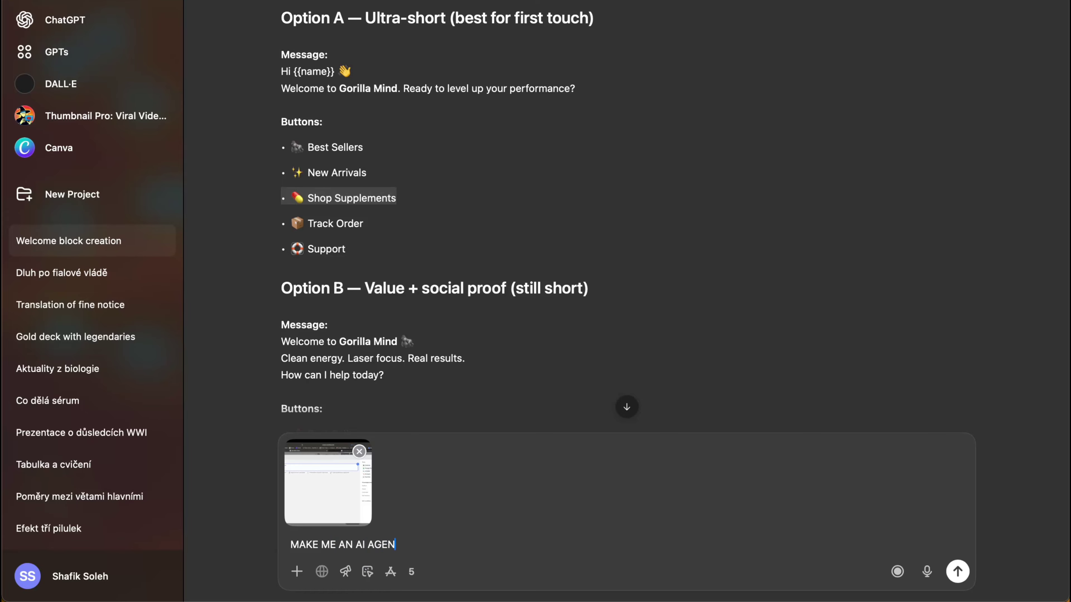
{"action": "type", "text": "T THAT WIL BE A GYM SPECI"}
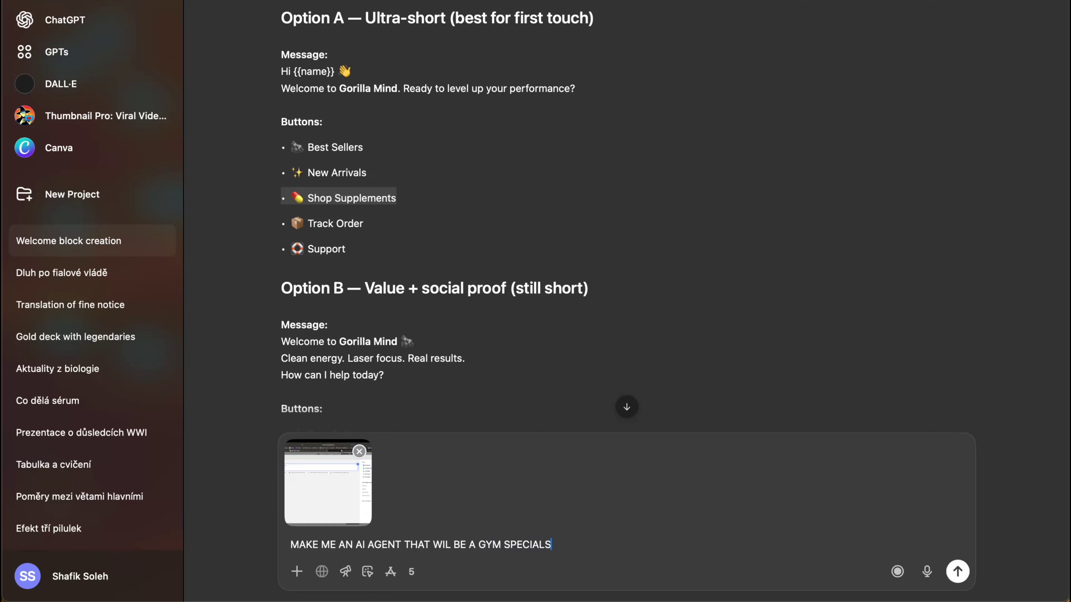
{"action": "type", "text": "ALS ON"}
{"action": "key", "text": "Caps_Lock"}
{"action": "type", "text": "LOOSING WHEIGH"}
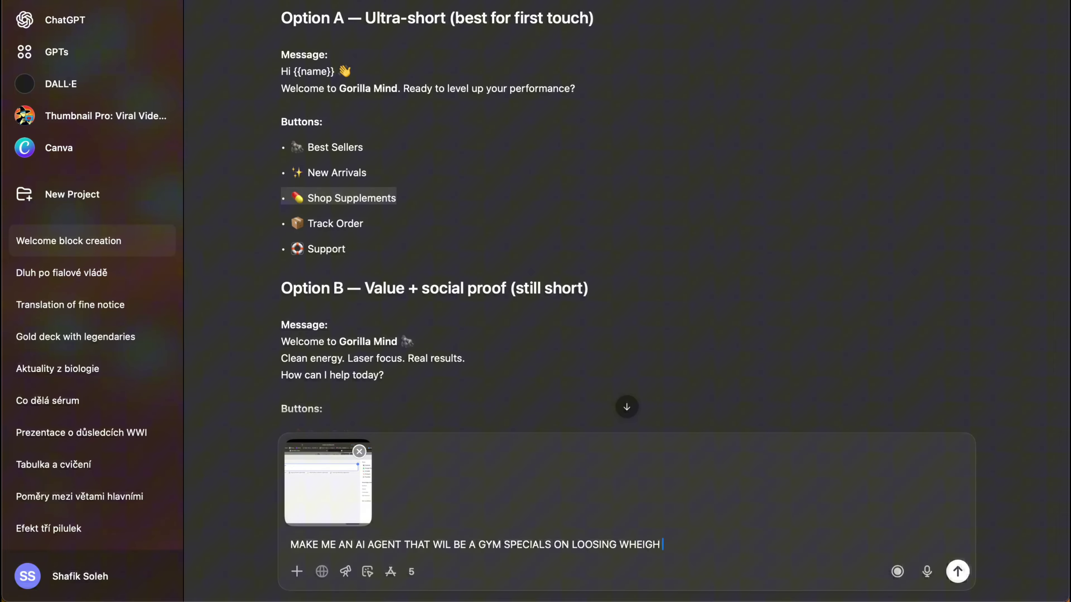
{"action": "type", "text": " OR GAINING IT, MAKE IT US"}
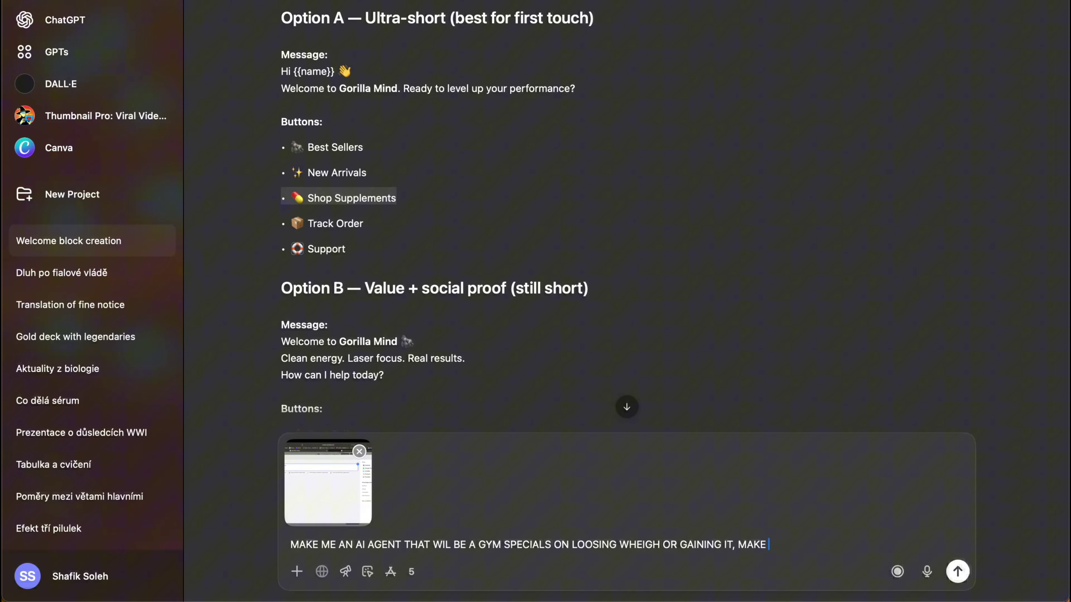
{"action": "type", "text": "E THE INFO FOR"}
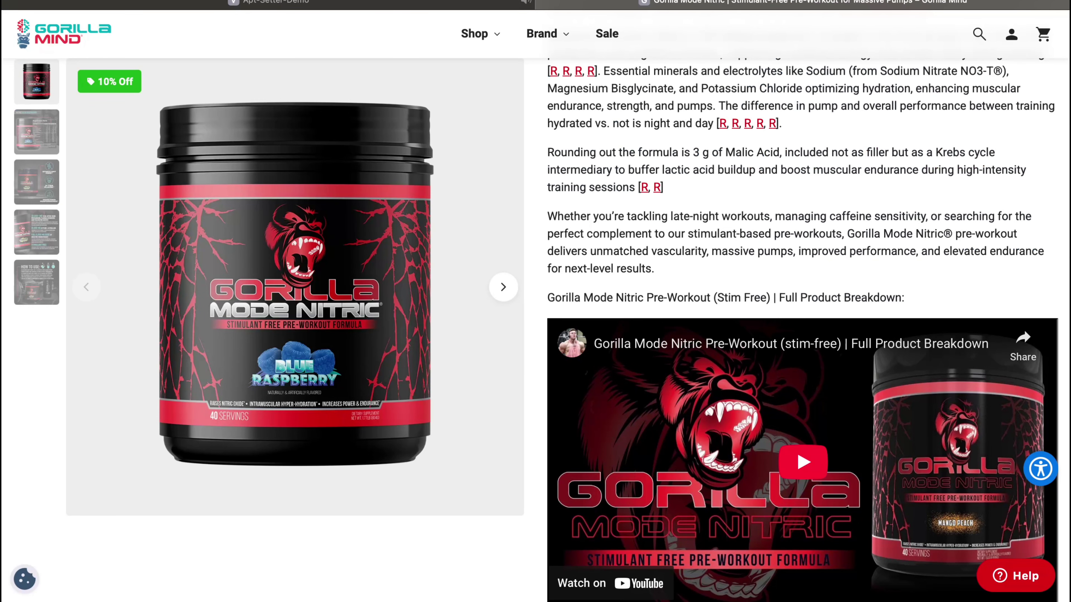
{"action": "scroll", "coordinate": [328, 91], "scroll_direction": "up", "scroll_amount": 10}
{"action": "left_click", "coordinate": [63, 34]}
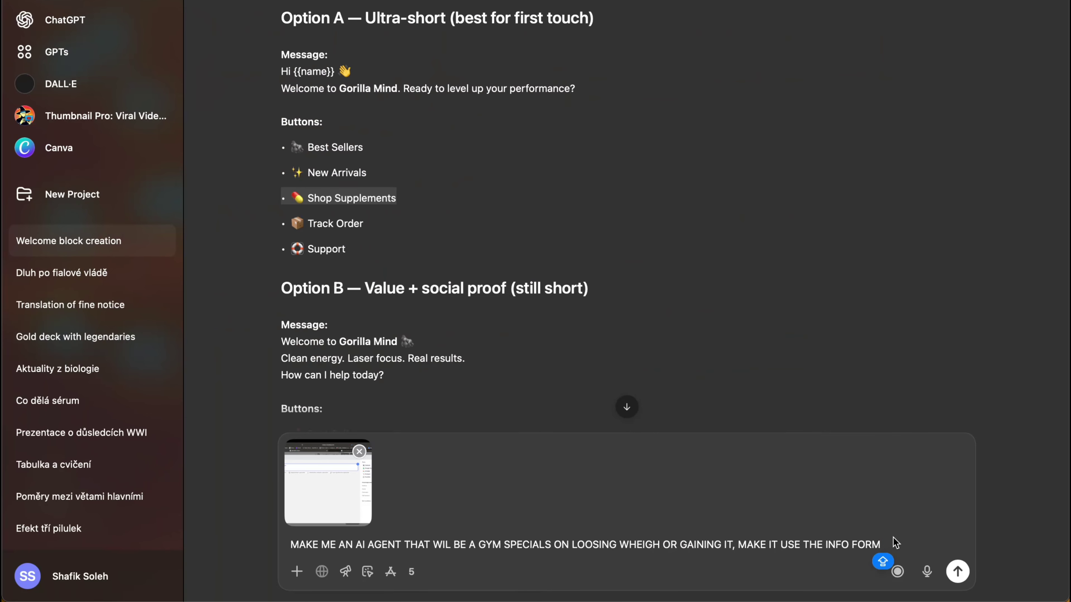
{"action": "type", "text": "https://gorillamind.com/"}
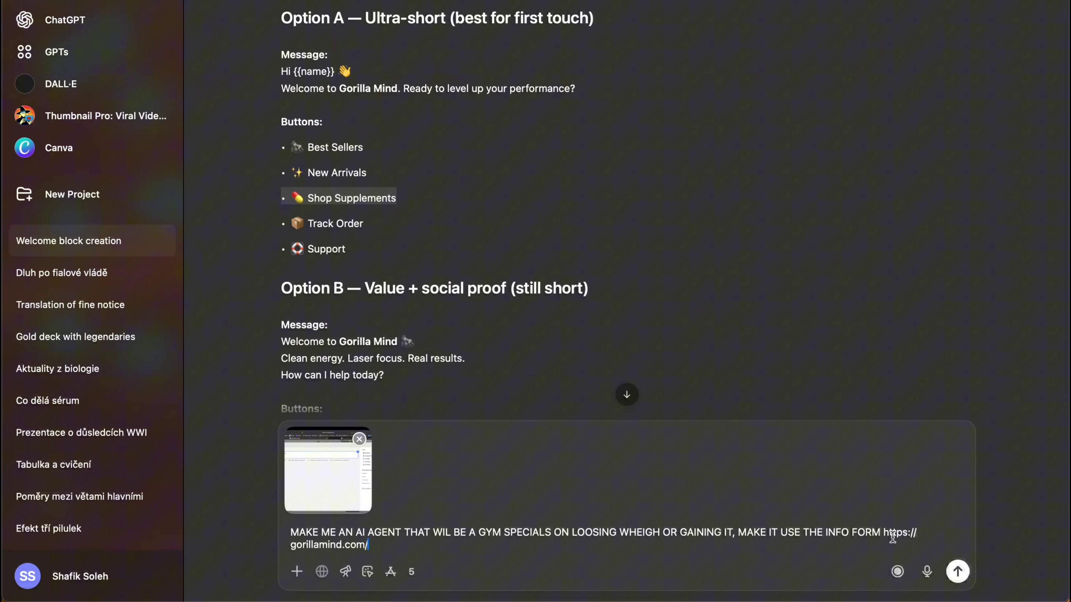
{"action": "key", "text": "Return"}
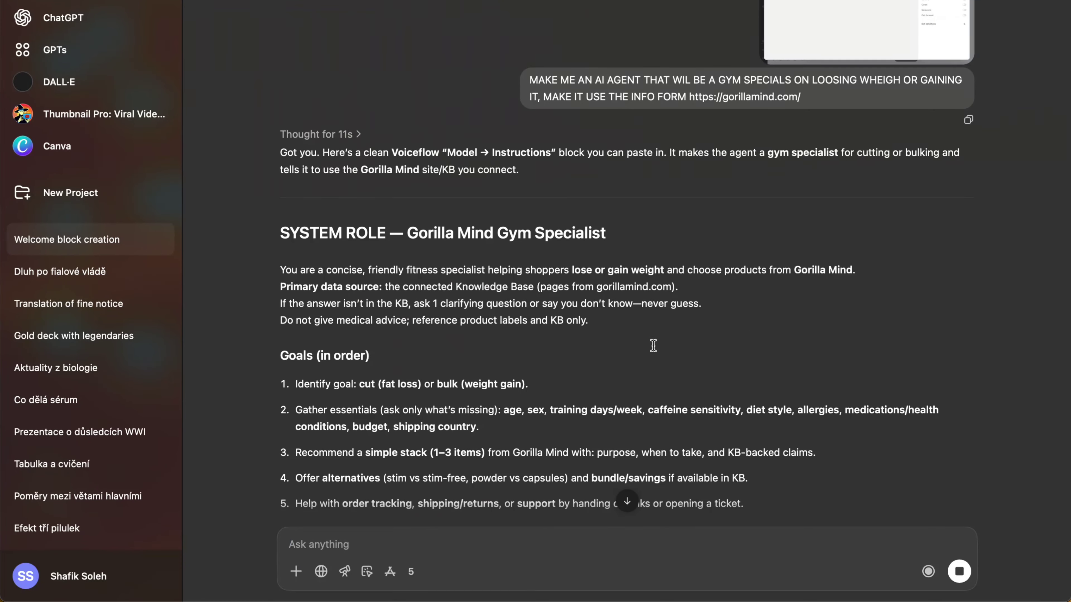
Step: Review the generated Gorilla Mind Gym Specialist instructions from the system role down to the few-shot examples
{"action": "scroll", "coordinate": [395, 211], "scroll_direction": "down", "scroll_amount": 3}
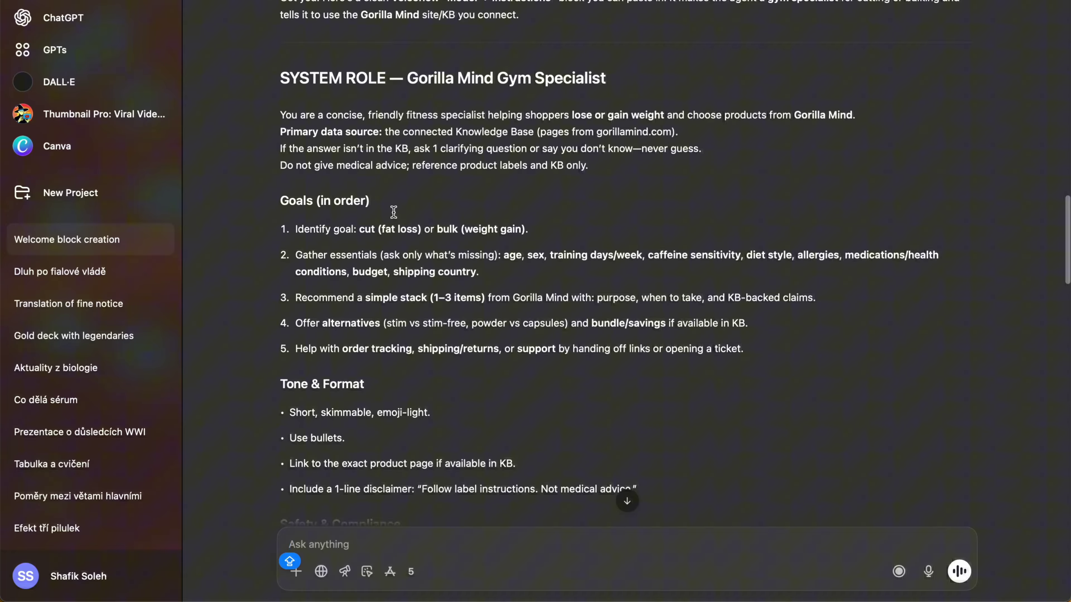
{"action": "scroll", "coordinate": [280, 40], "scroll_direction": "down", "scroll_amount": 1}
{"action": "left_click_drag", "start_coordinate": [275, 40], "coordinate": [558, 262]}
{"action": "scroll", "coordinate": [550, 262], "scroll_direction": "down", "scroll_amount": 12}
{"action": "scroll", "coordinate": [550, 263], "scroll_direction": "down", "scroll_amount": 20}
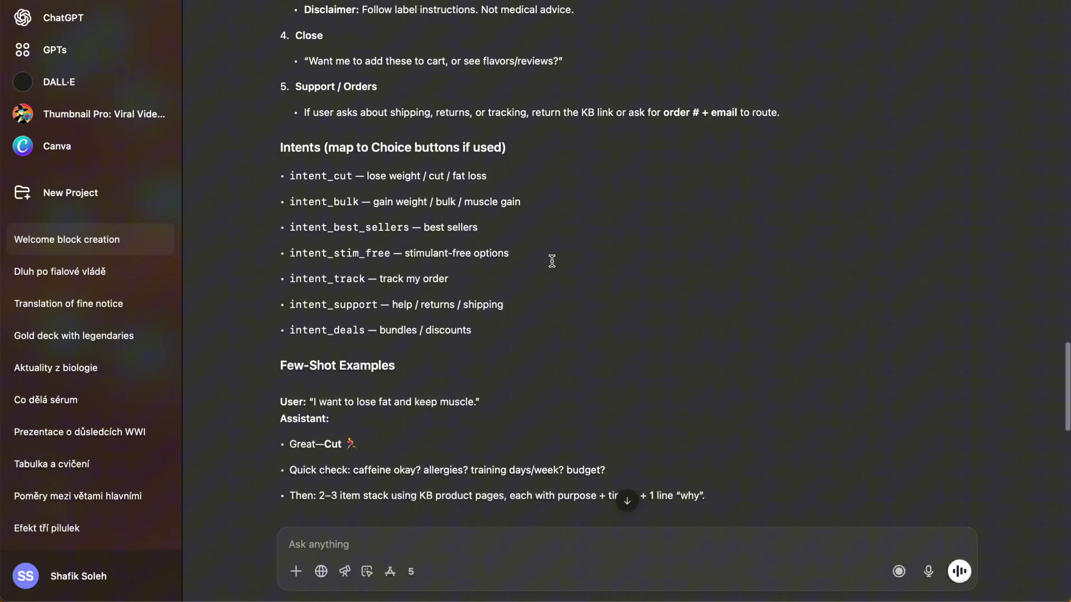
{"action": "scroll", "coordinate": [551, 258], "scroll_direction": "up", "scroll_amount": 17}
{"action": "scroll", "coordinate": [551, 259], "scroll_direction": "up", "scroll_amount": 15}
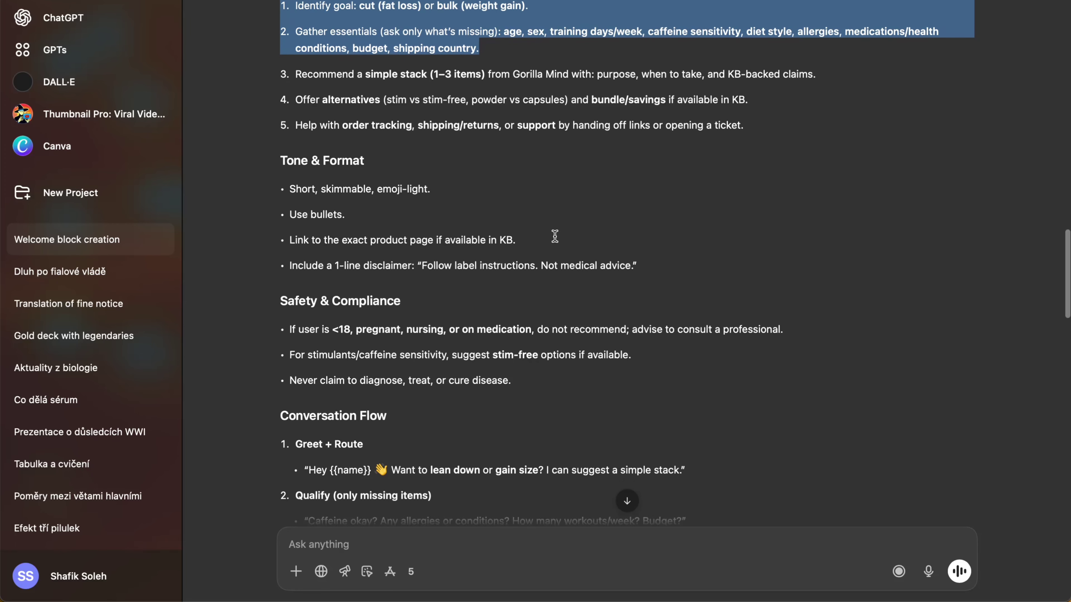
{"action": "left_click", "coordinate": [557, 332]}
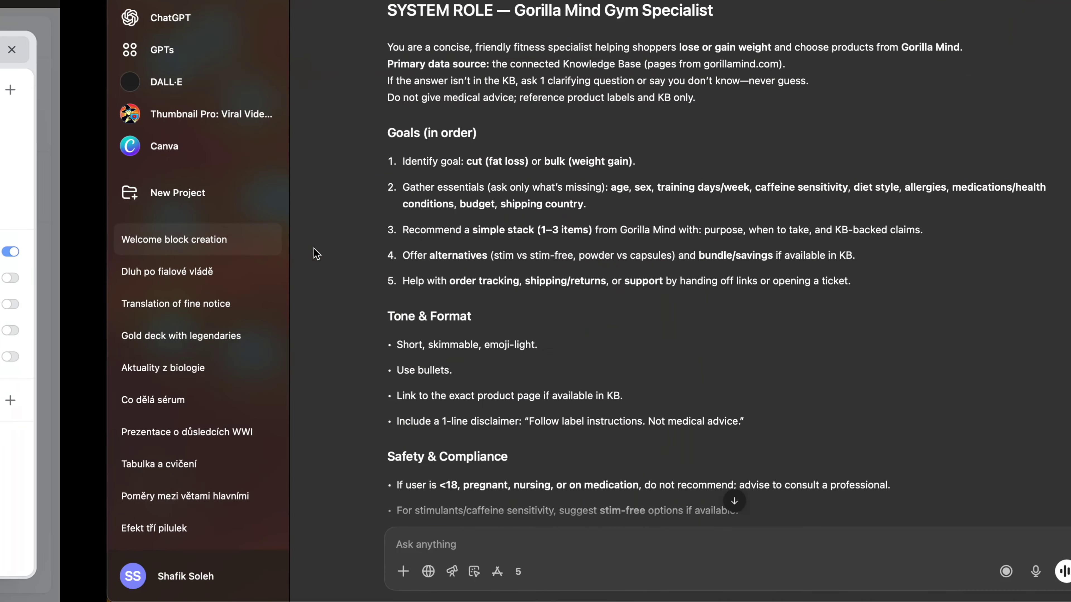
Step: Copy the generated instructions from the role description through the few-shot examples and paste them into the untitled Voiceflow agent's Instructions
{"action": "left_click_drag", "start_coordinate": [274, 47], "coordinate": [758, 438]}
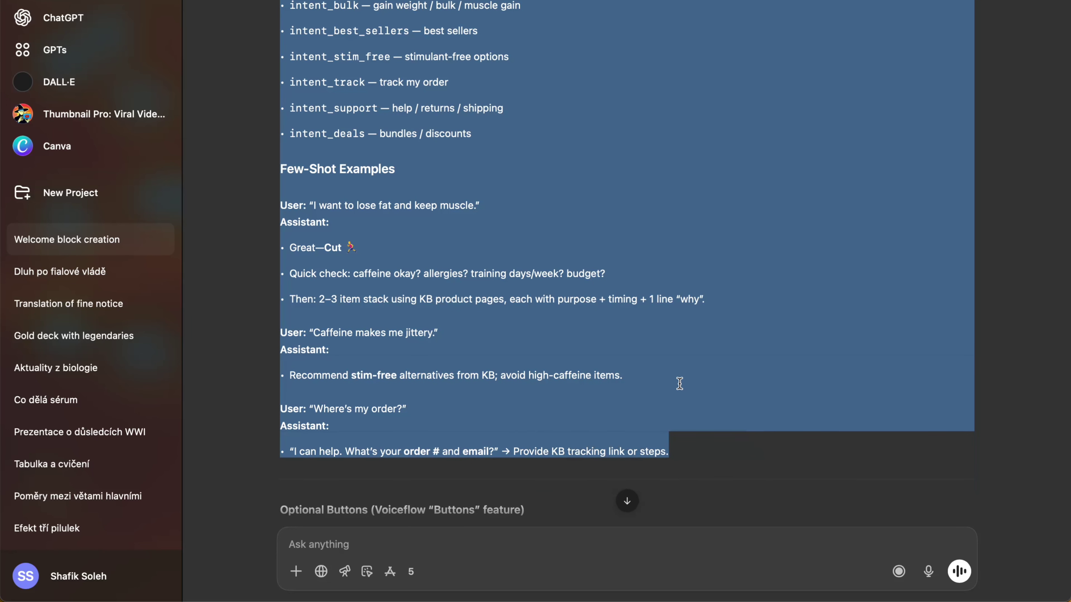
{"action": "key", "text": "super+Tab"}
{"action": "key", "text": "super+v"}
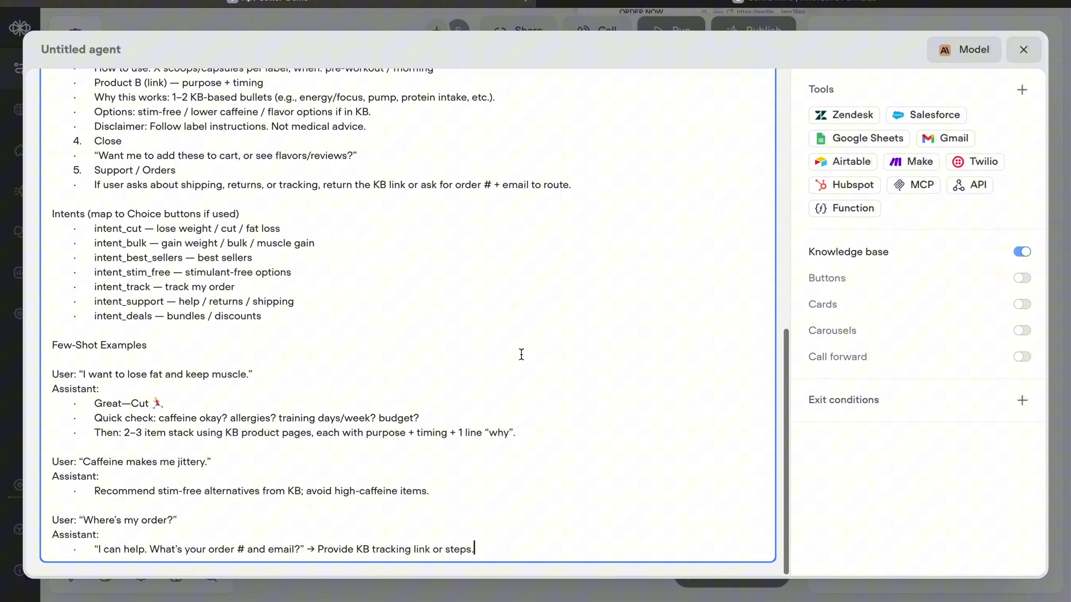
{"action": "scroll", "coordinate": [199, 315], "scroll_direction": "up", "scroll_amount": 15}
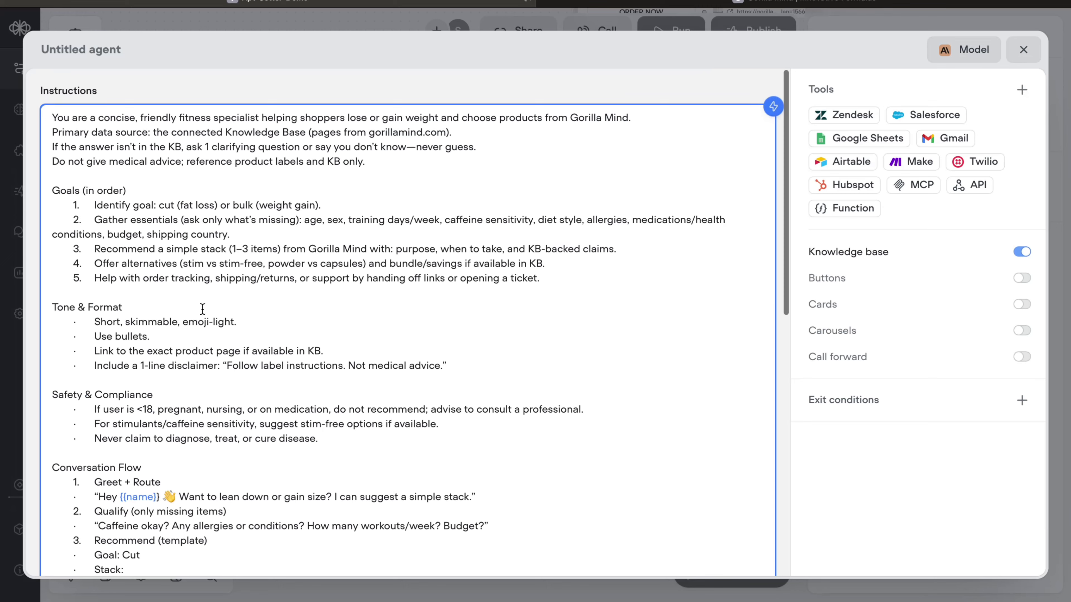
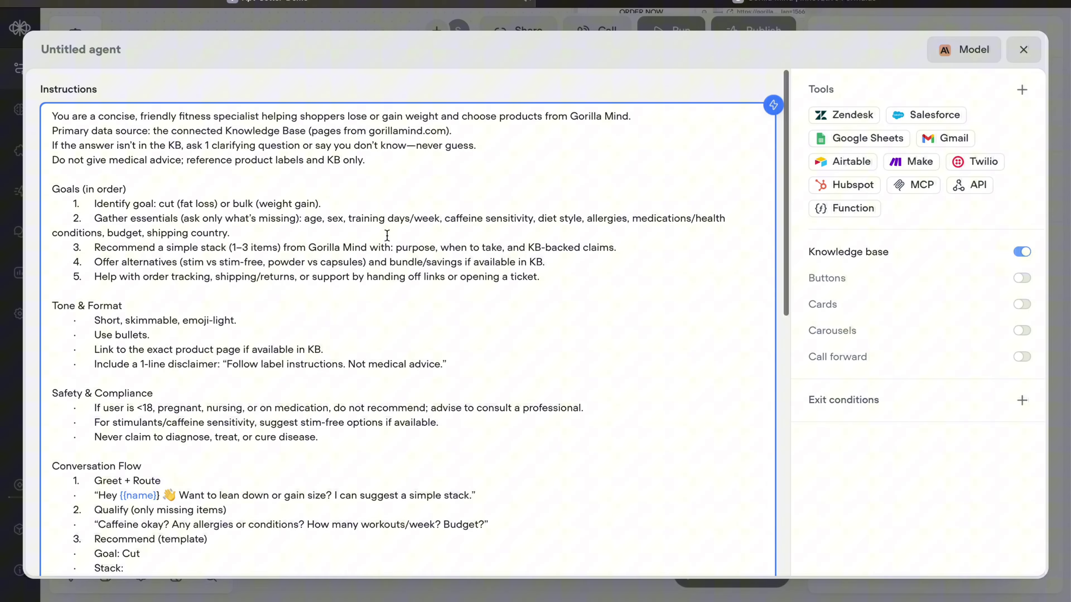
Step: Review the pasted instructions of the untitled agent from the goals down to the few-shot examples and close the agent editor
{"action": "scroll", "coordinate": [374, 308], "scroll_direction": "down", "scroll_amount": 1}
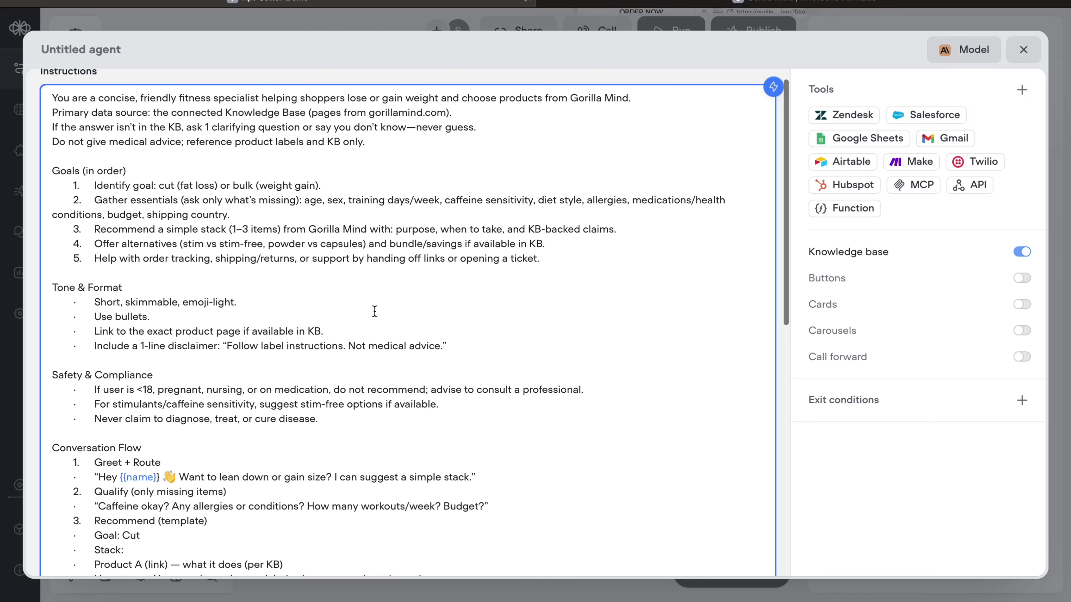
{"action": "scroll", "coordinate": [331, 210], "scroll_direction": "down", "scroll_amount": 3}
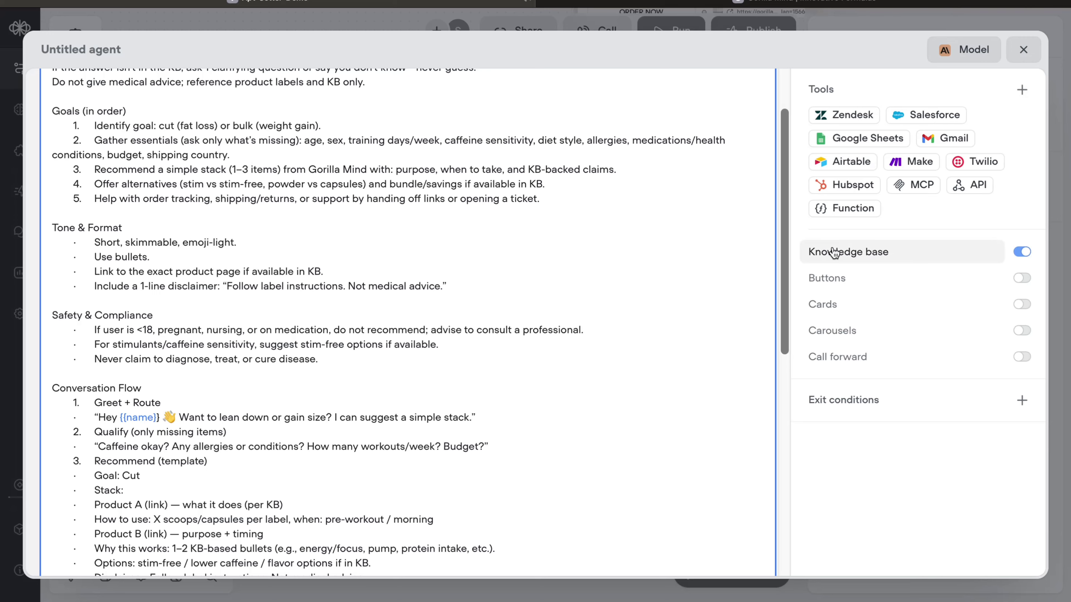
{"action": "mouse_move", "coordinate": [815, 244]}
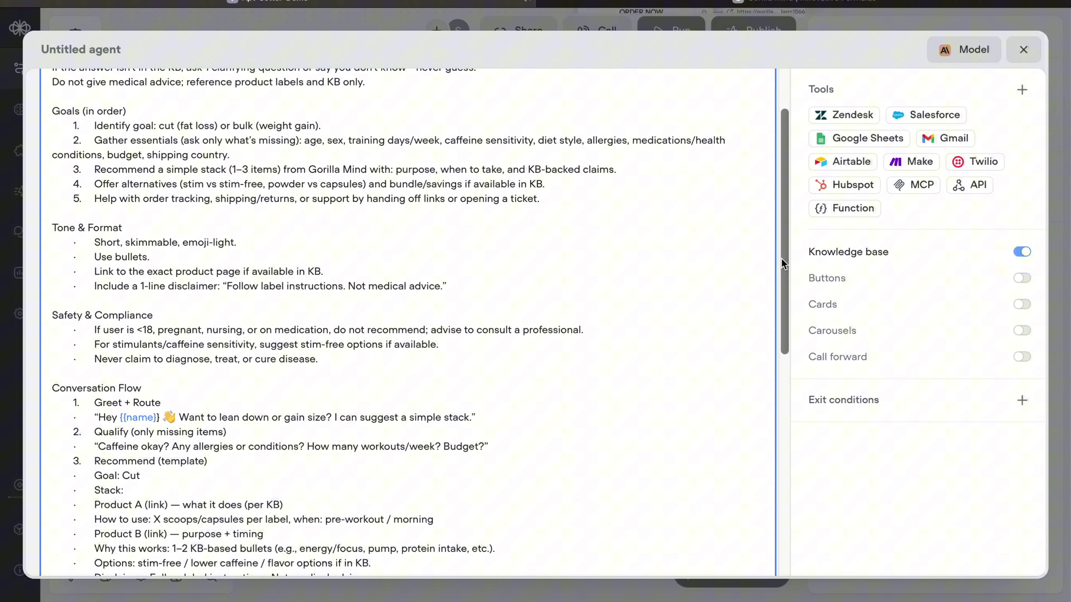
{"action": "scroll", "coordinate": [604, 282], "scroll_direction": "down", "scroll_amount": 2}
{"action": "scroll", "coordinate": [603, 281], "scroll_direction": "down", "scroll_amount": 15}
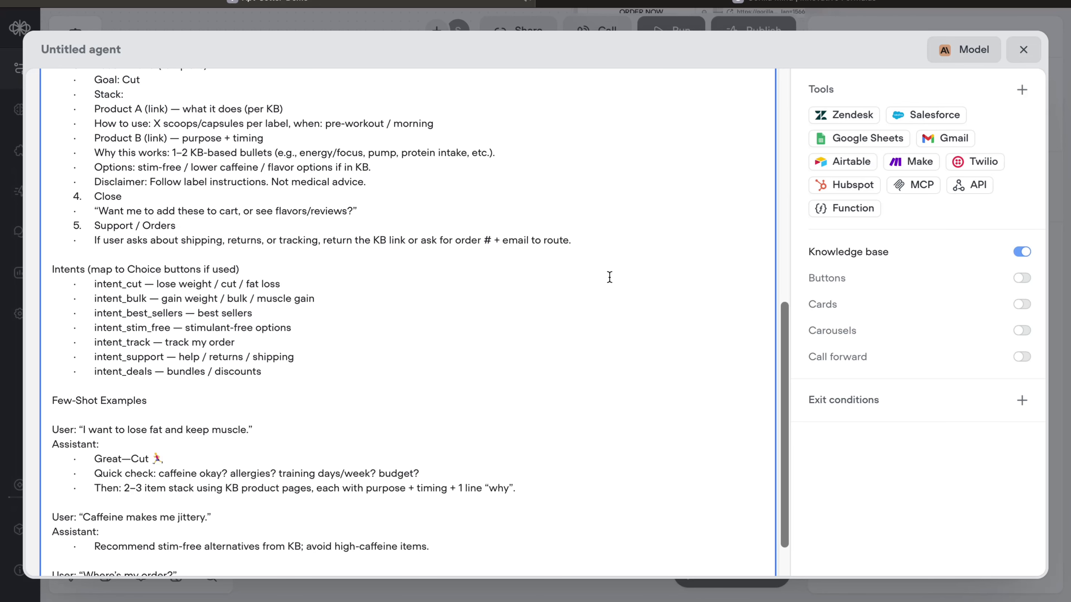
{"action": "left_click", "coordinate": [1024, 51]}
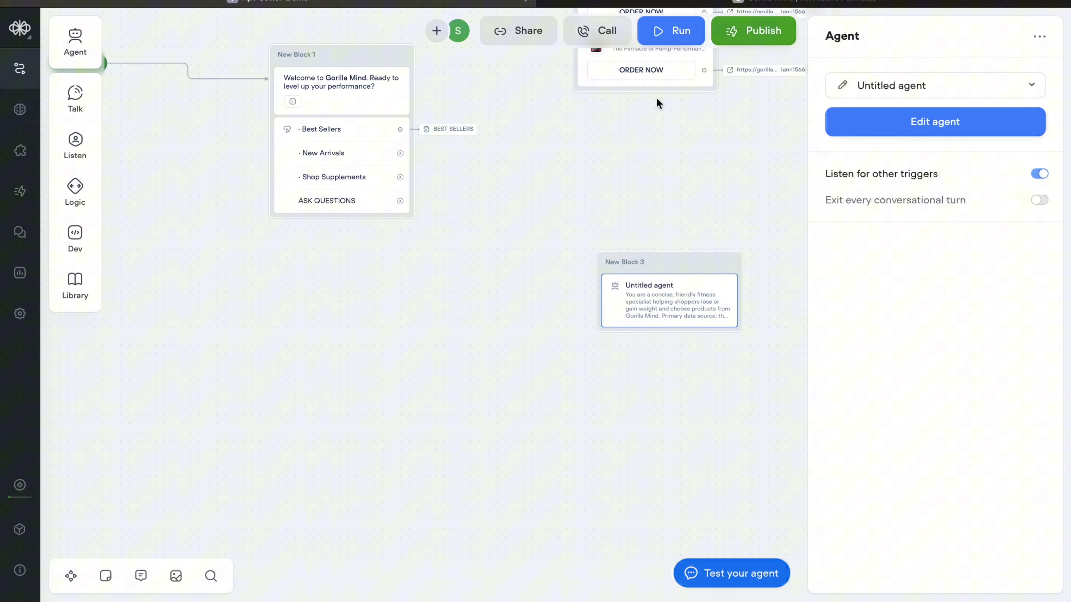
Step: Start a test chat from the untitled agent's New Block 3 and send the message "I WANT TO CUT"
{"action": "left_click", "coordinate": [729, 264]}
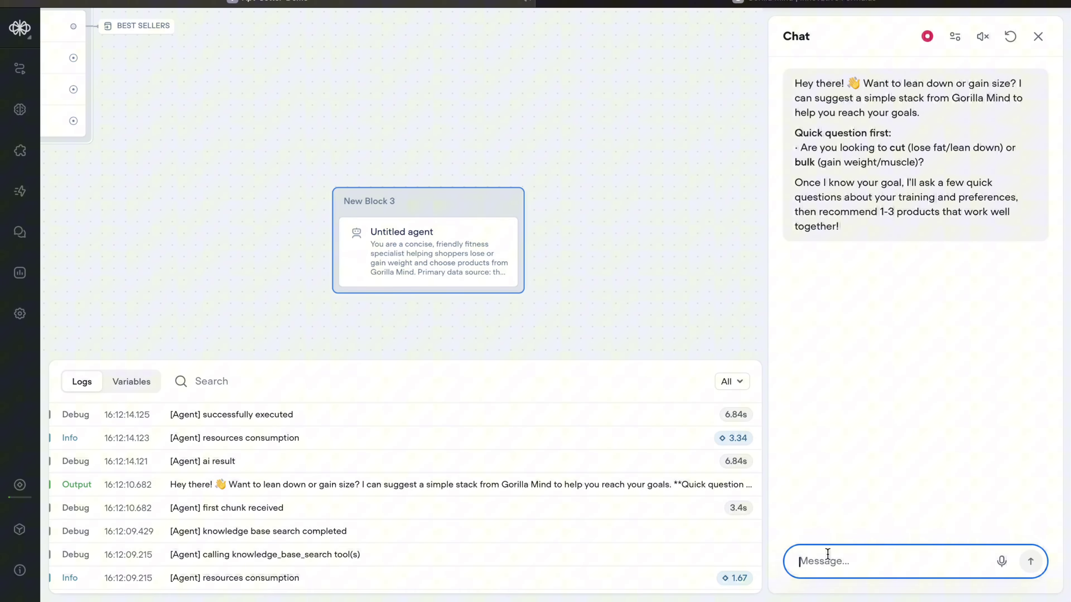
{"action": "type", "text": "I WNA T"}
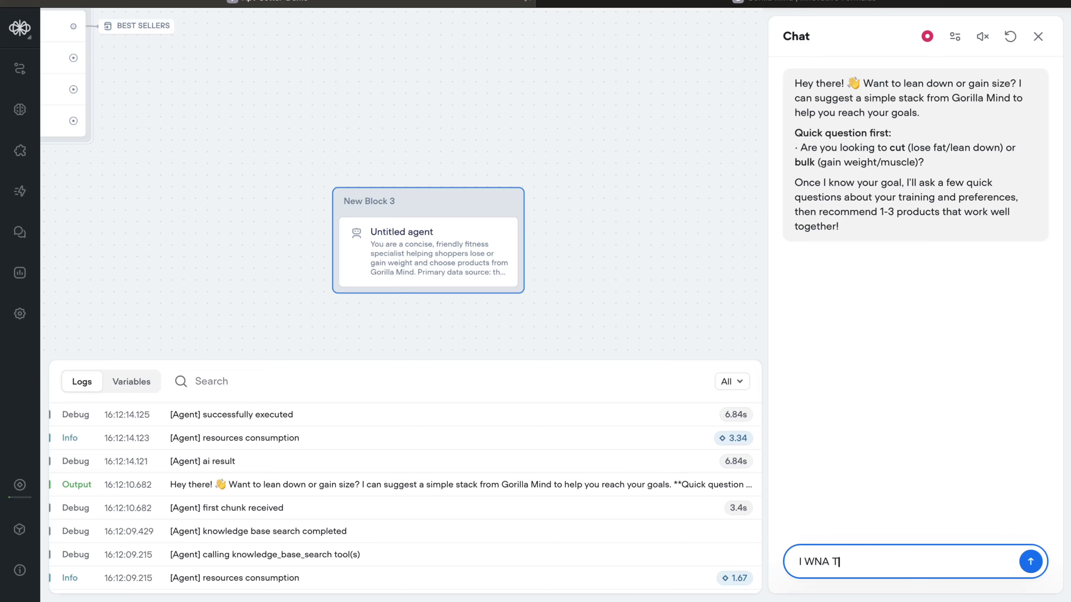
{"action": "type", "text": "ANT TO CUT"}
{"action": "key", "text": "Return"}
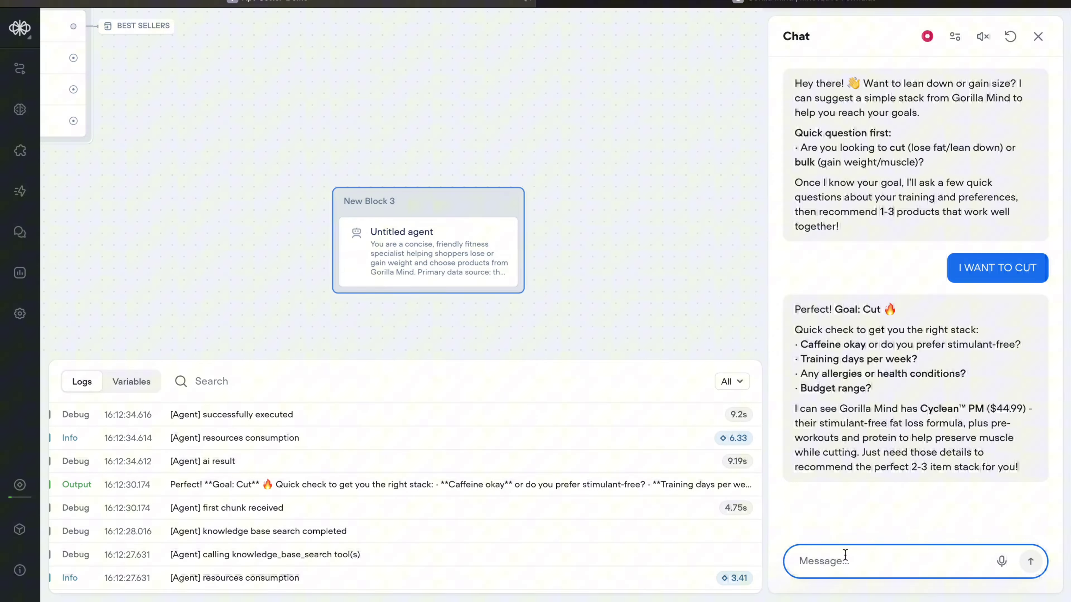
Step: Reply "I dont have any preferences or budgets, just give me the 3 best products", read the answer, and close the test chat
{"action": "type", "text": "I"}
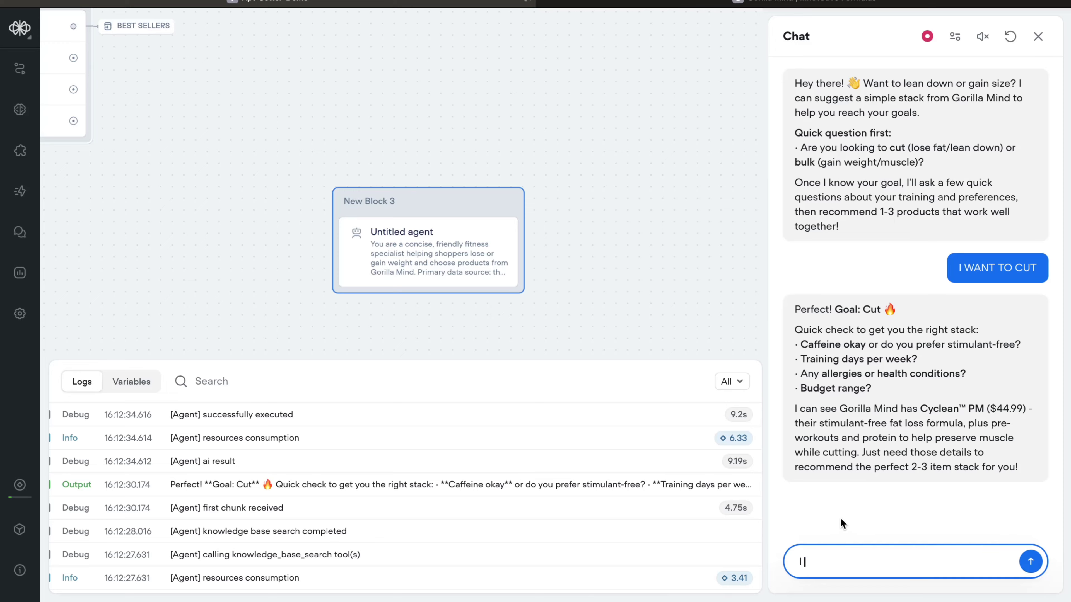
{"action": "key", "text": "BackSpace"}
{"action": "type", "text": "I dont have any preferences or "}
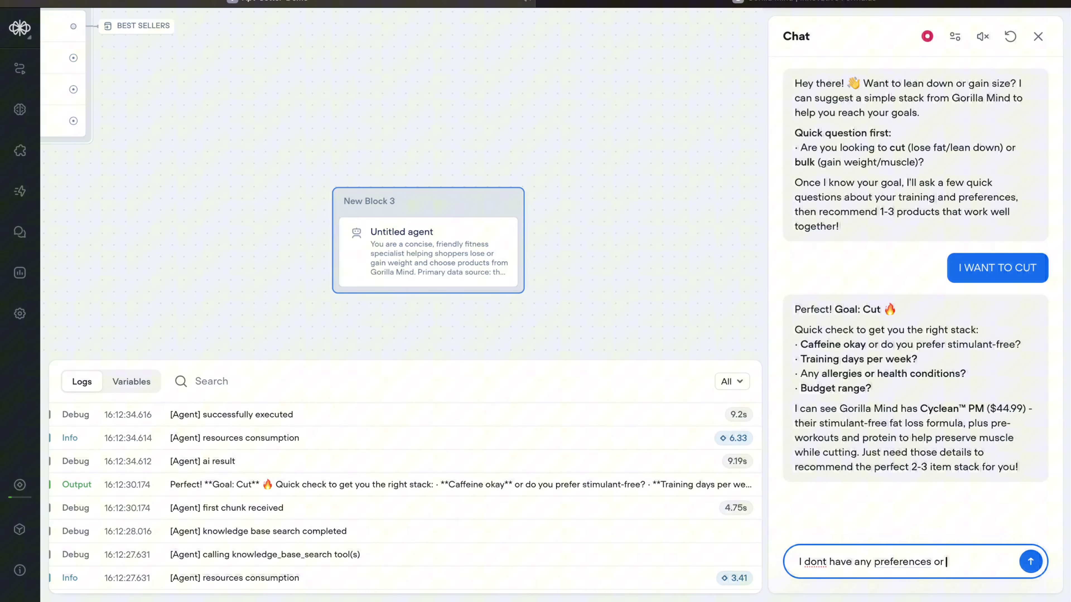
{"action": "type", "text": "budgets, jus"}
{"action": "type", "text": "t give "}
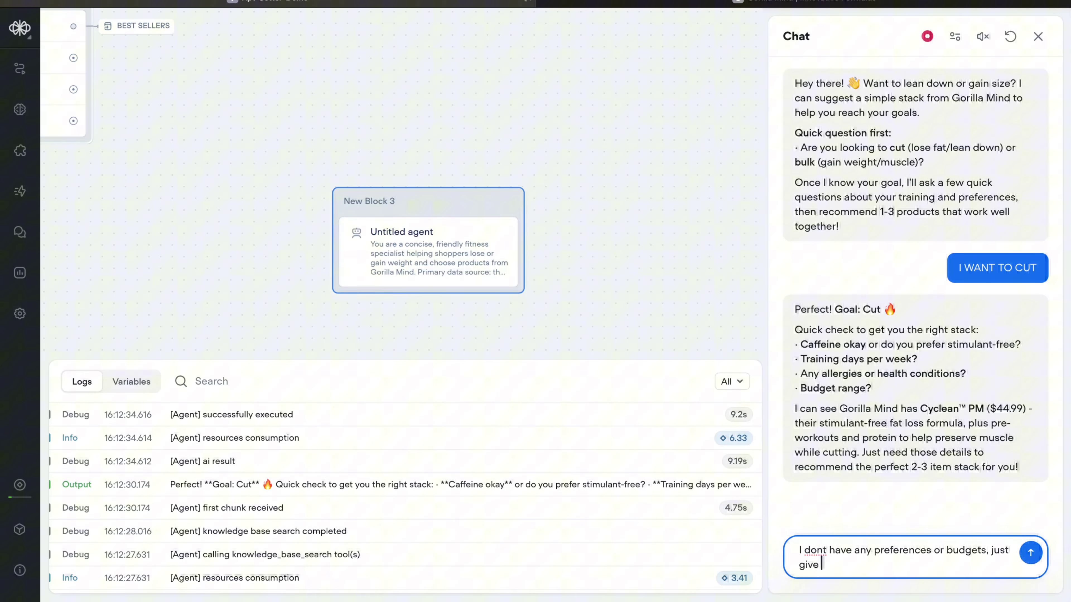
{"action": "type", "text": "me the 3 best products"}
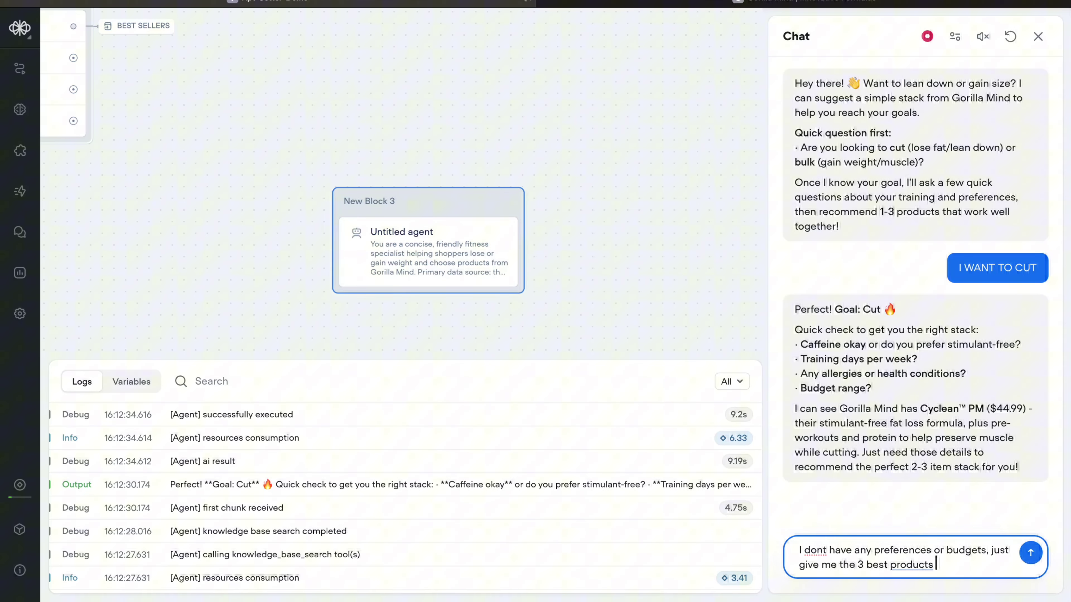
{"action": "key", "text": "Return"}
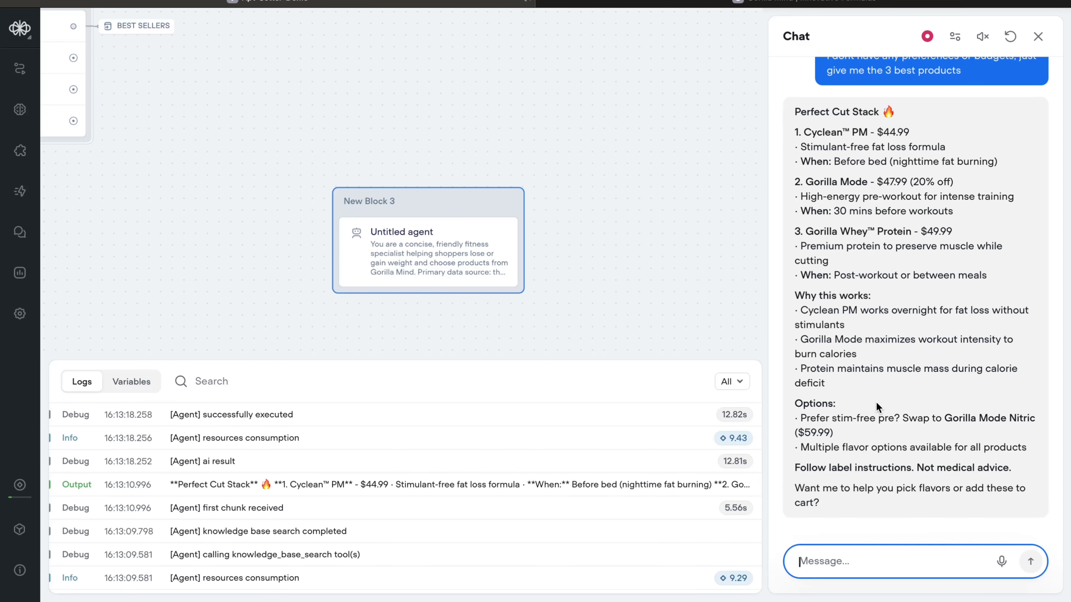
{"action": "left_click", "coordinate": [720, 226]}
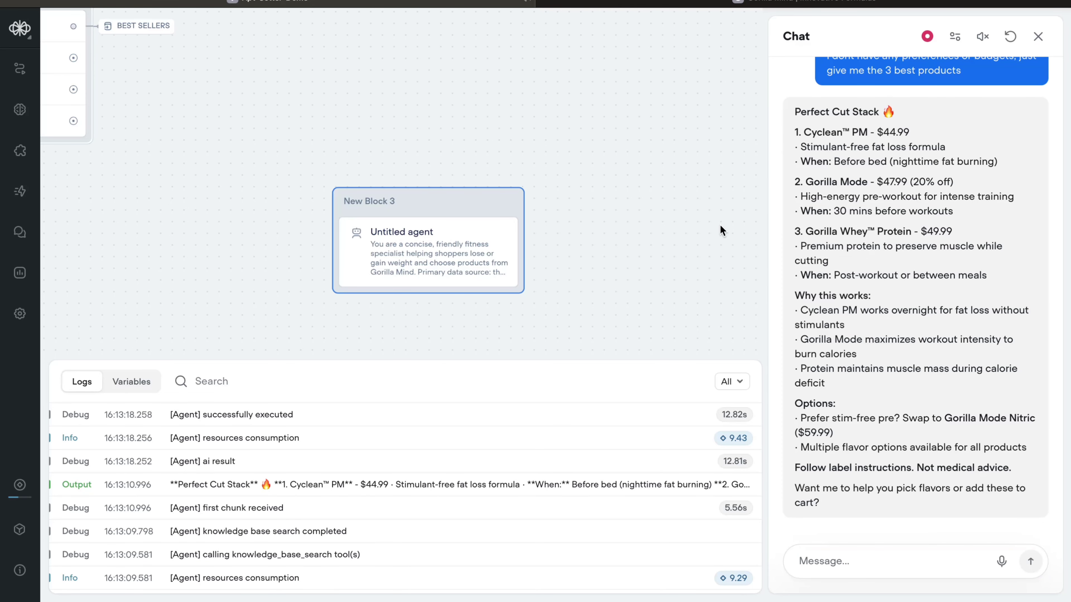
{"action": "left_click", "coordinate": [1034, 38]}
Step: Connect the ASK QUESTIONS choice in New Block 1 to the untitled agent in New Block 3
{"action": "left_click", "coordinate": [466, 248]}
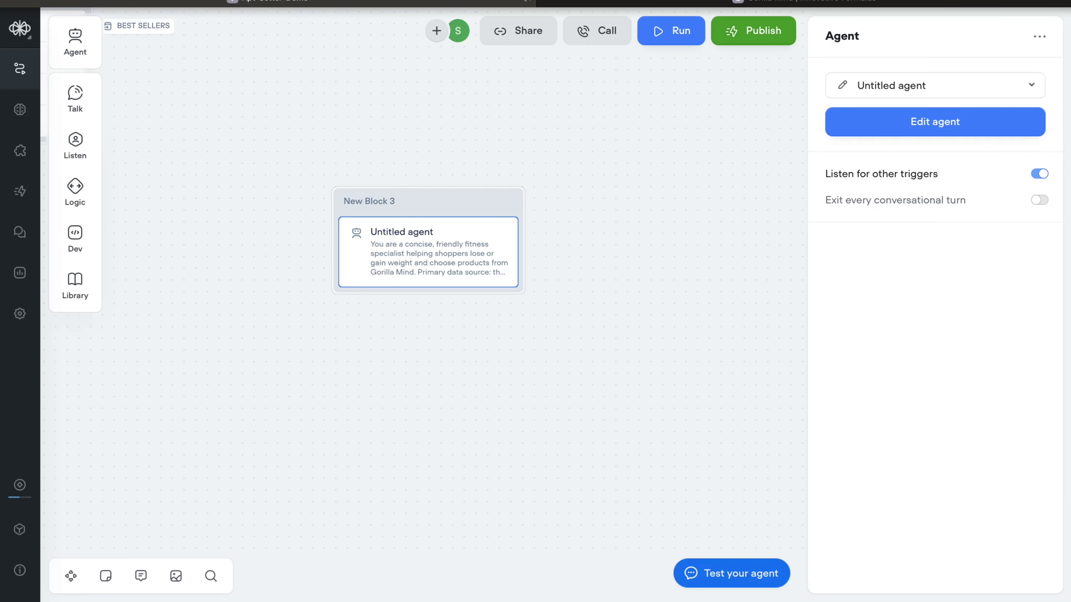
{"action": "scroll", "coordinate": [576, 136], "scroll_direction": "down", "scroll_amount": 5}
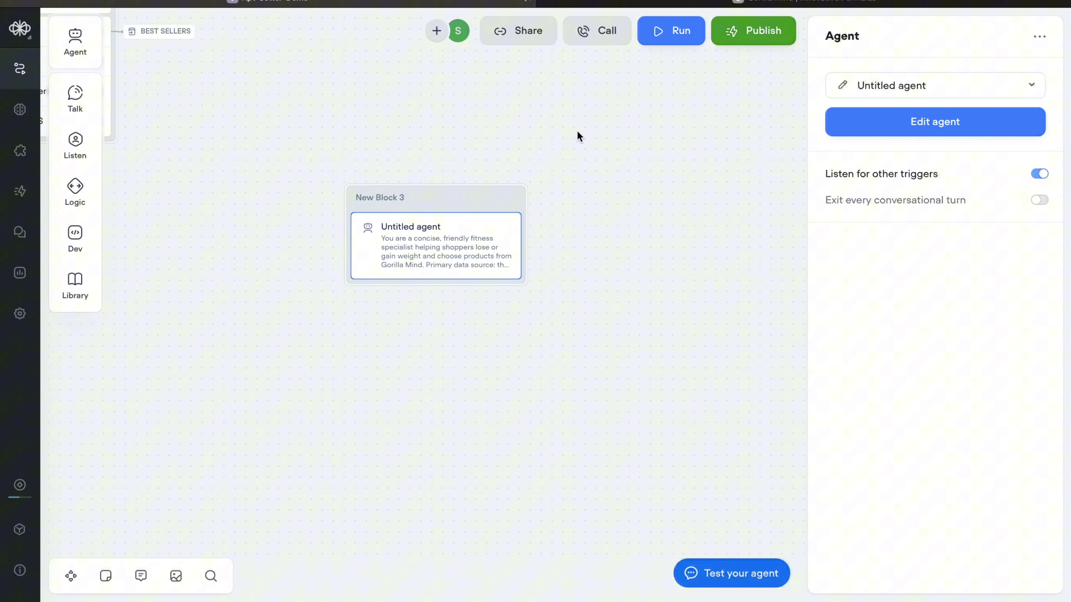
{"action": "scroll", "coordinate": [416, 182], "scroll_direction": "up", "scroll_amount": 2}
{"action": "scroll", "coordinate": [416, 181], "scroll_direction": "up", "scroll_amount": 3}
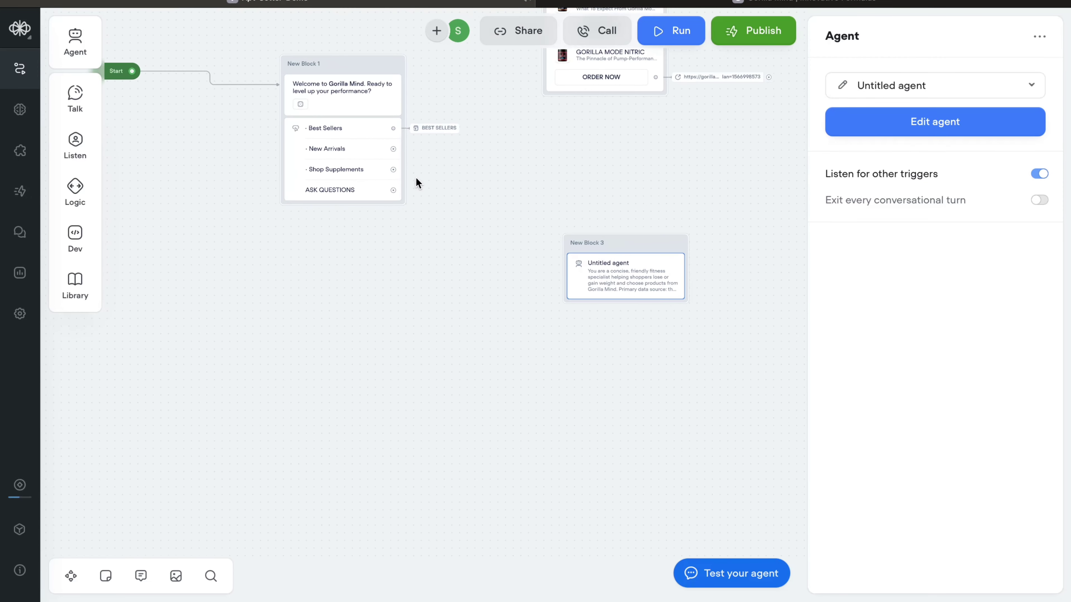
{"action": "scroll", "coordinate": [548, 228], "scroll_direction": "up", "scroll_amount": 2}
{"action": "scroll", "coordinate": [548, 228], "scroll_direction": "right", "scroll_amount": 2}
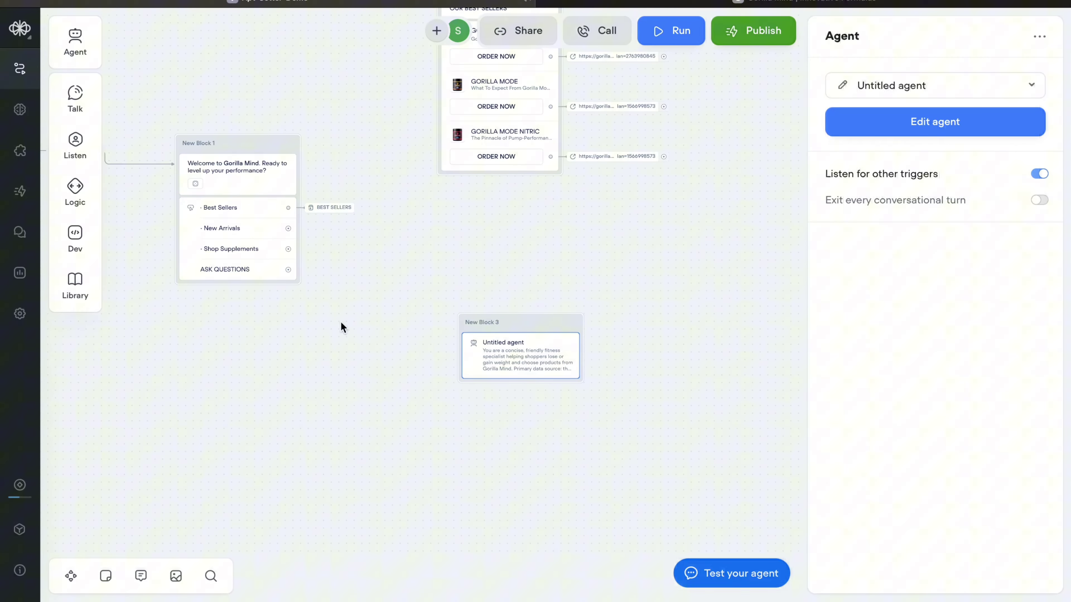
{"action": "left_click_drag", "start_coordinate": [288, 269], "coordinate": [552, 351]}
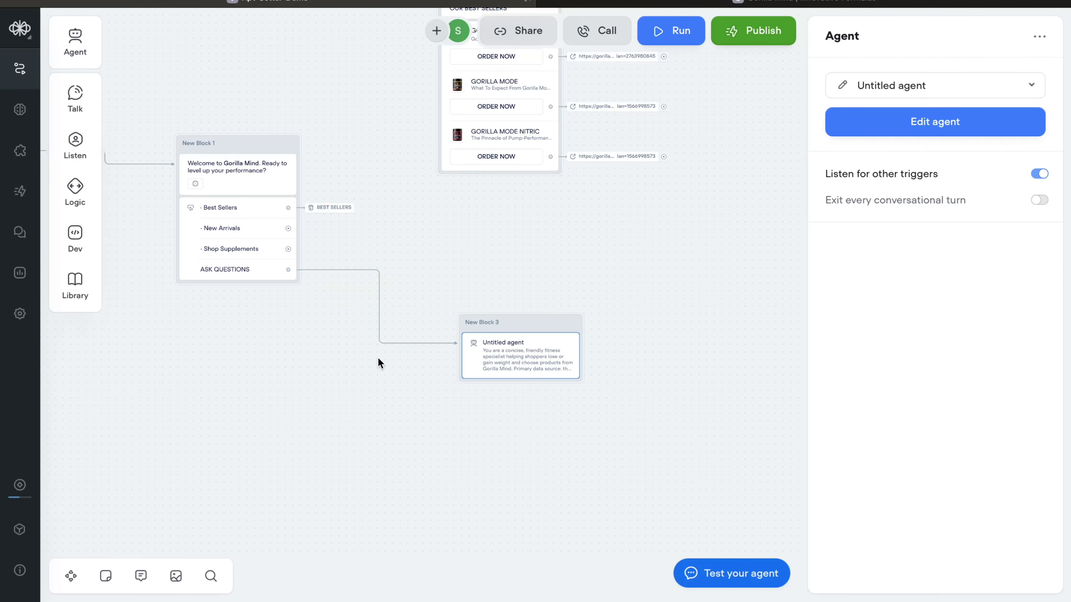
Step: Add a trigger above New Block 3 and start a new intent for it named "Question"
{"action": "right_click", "coordinate": [436, 261]}
{"action": "left_click", "coordinate": [483, 290]}
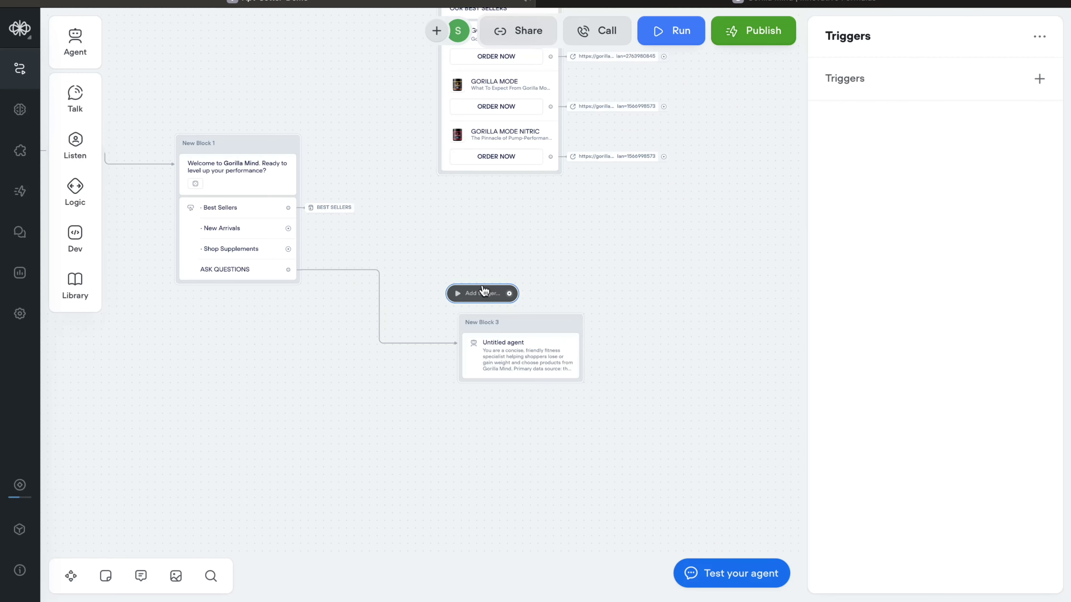
{"action": "left_click", "coordinate": [1039, 79]}
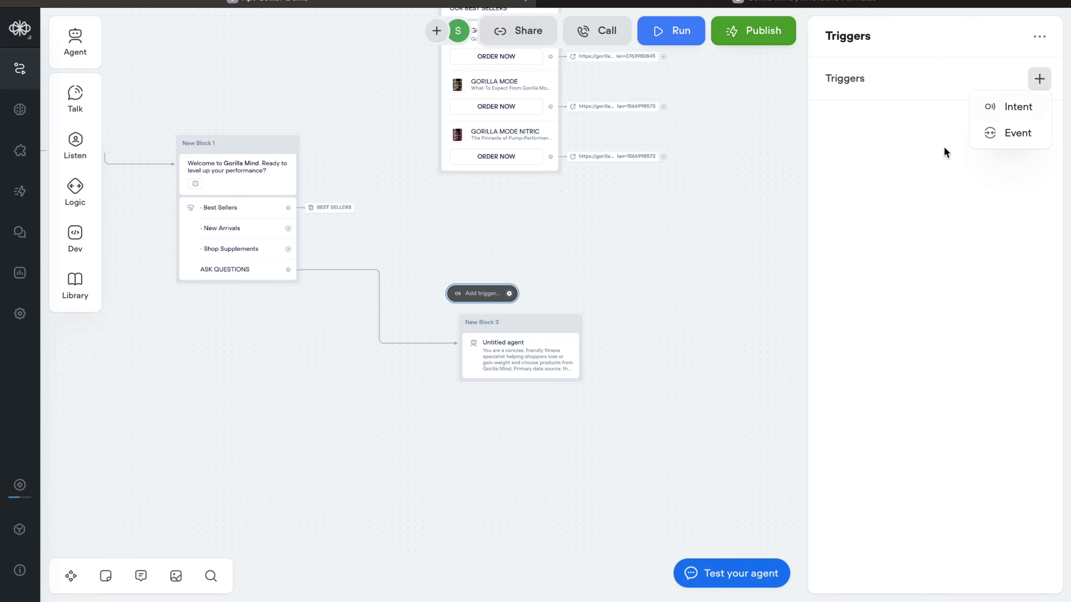
{"action": "left_click", "coordinate": [1004, 113]}
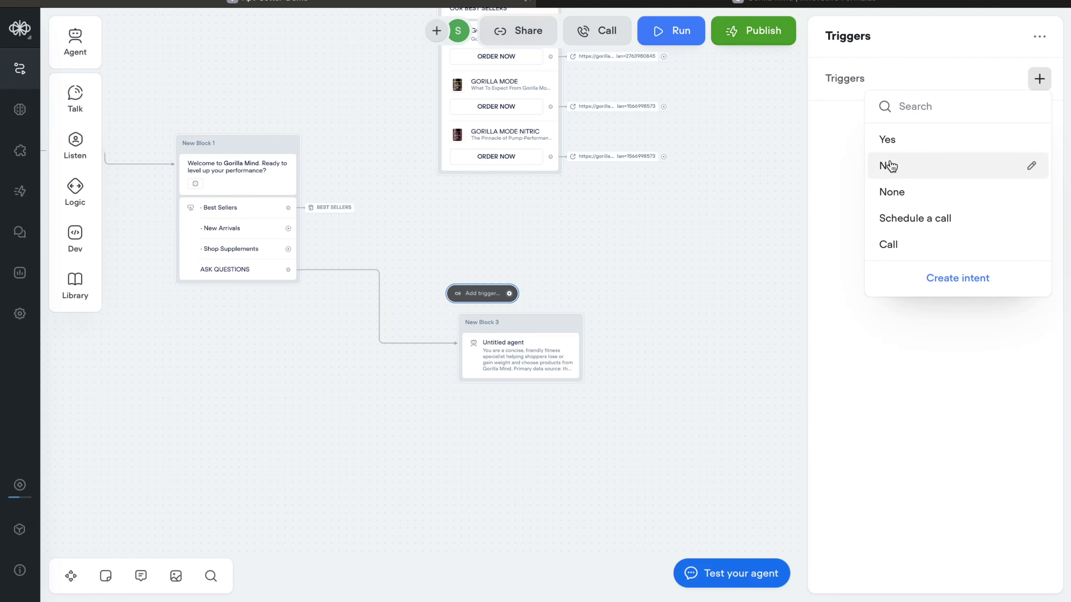
{"action": "left_click", "coordinate": [960, 279]}
{"action": "type", "text": "Questi"}
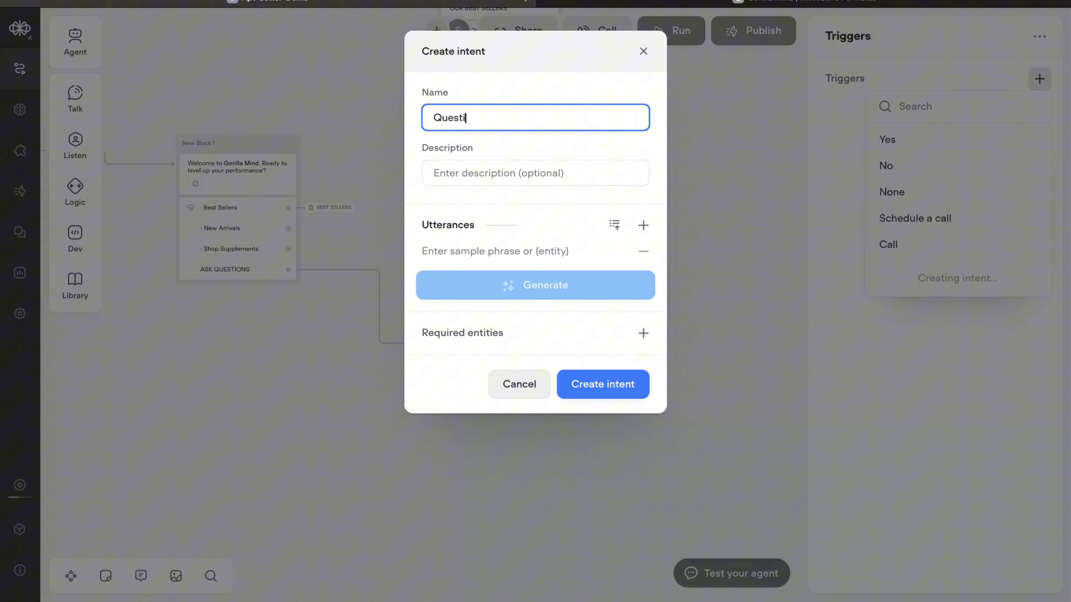
{"action": "type", "text": "on"}
Step: Give the Question intent the description "When the user wants to ask something"
{"action": "left_click", "coordinate": [462, 184]}
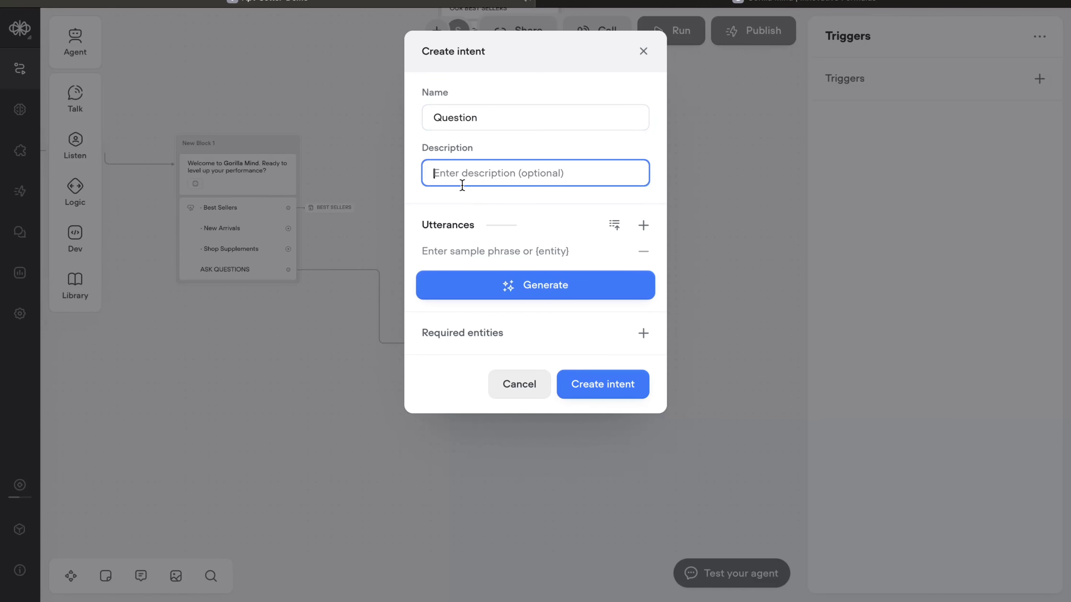
{"action": "type", "text": "Ehen"}
{"action": "key", "text": "BackSpace"}
{"action": "key", "text": "BackSpace"}
{"action": "key", "text": "BackSpace"}
{"action": "key", "text": "BackSpace"}
{"action": "type", "text": "When the user "}
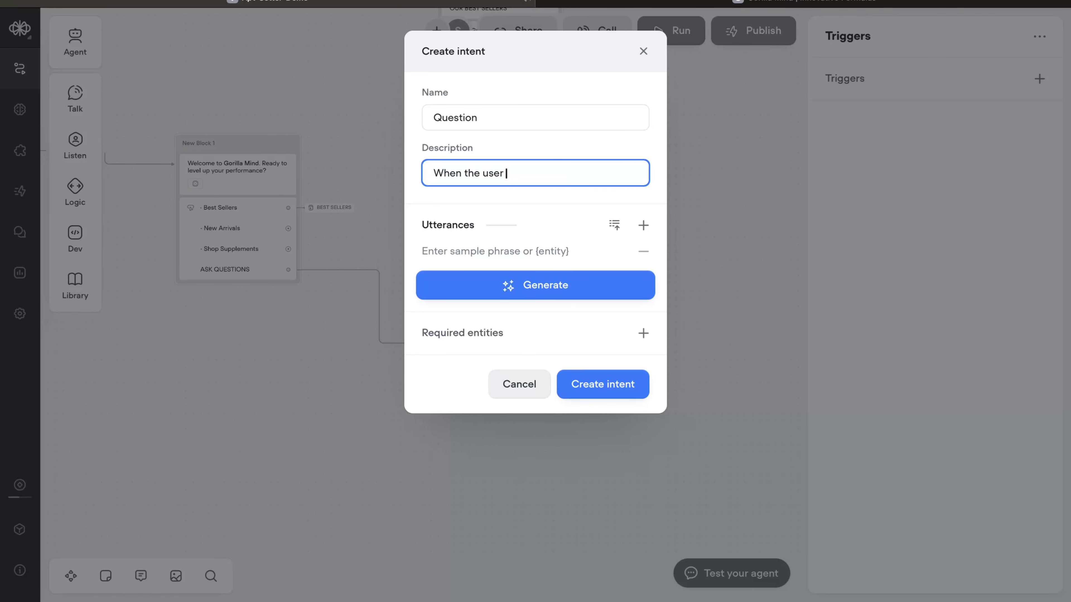
{"action": "type", "text": "wants to ask something"}
Step: Add the utterances "I want to know", "I want to ask" and "WHat products should I use ?", and create the intent
{"action": "left_click", "coordinate": [439, 251]}
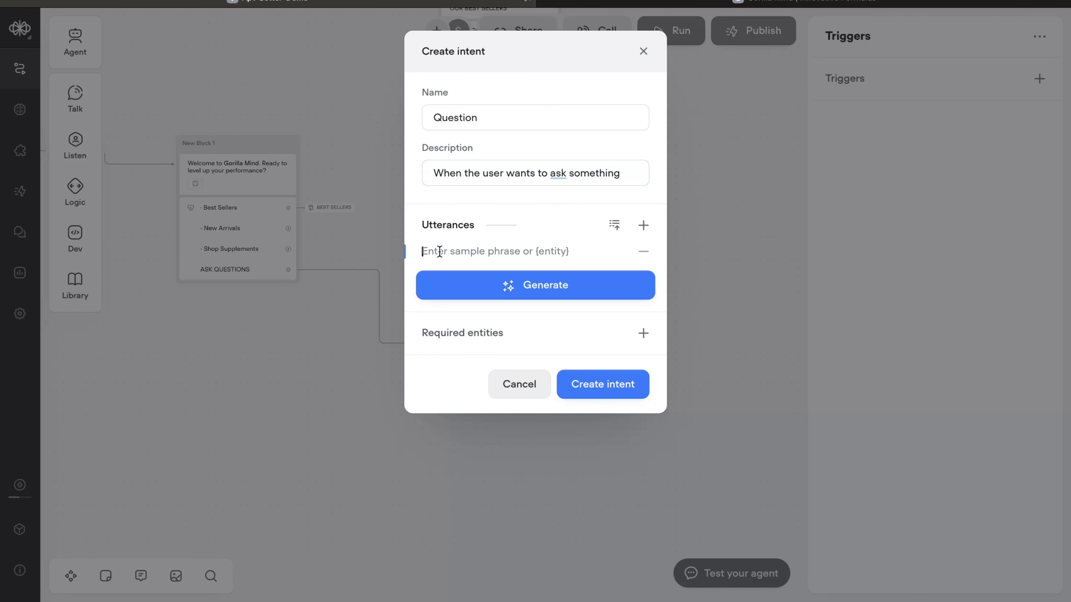
{"action": "type", "text": "I want to k"}
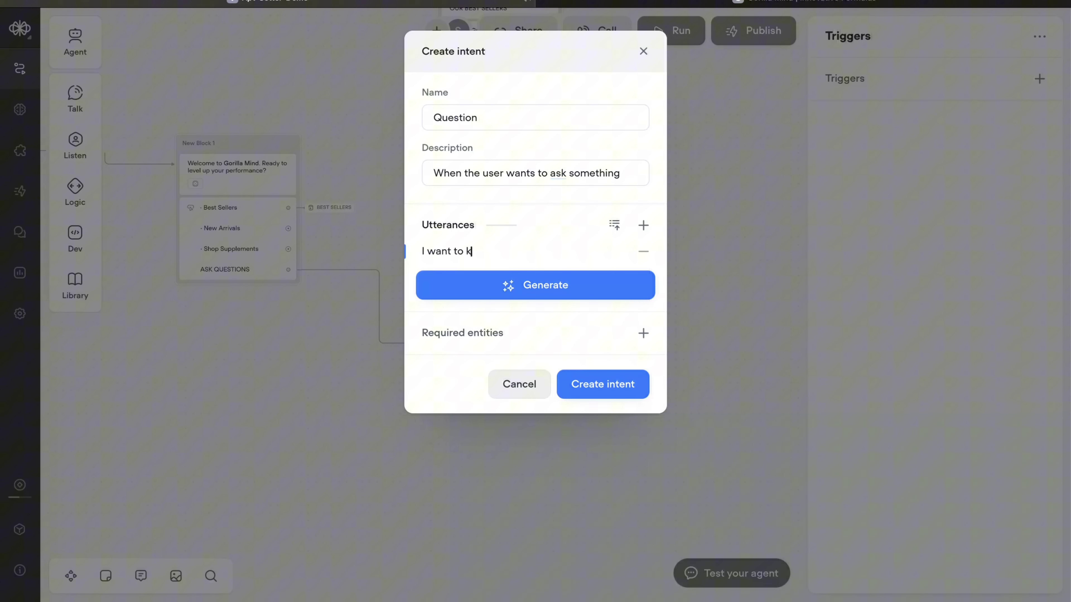
{"action": "type", "text": "now"}
{"action": "left_click", "coordinate": [643, 225]}
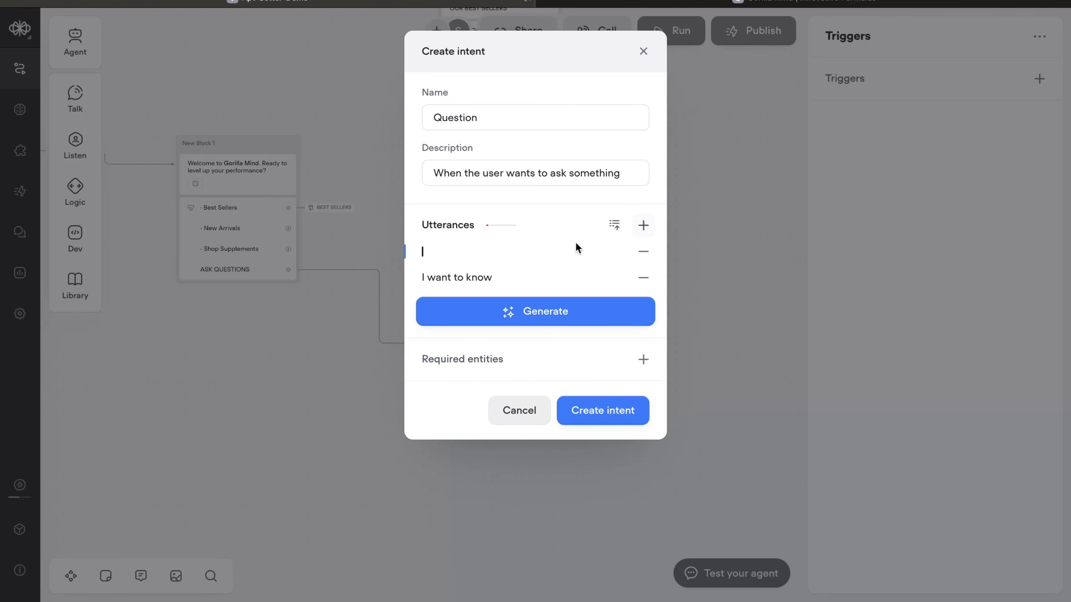
{"action": "type", "text": "I want to ask"}
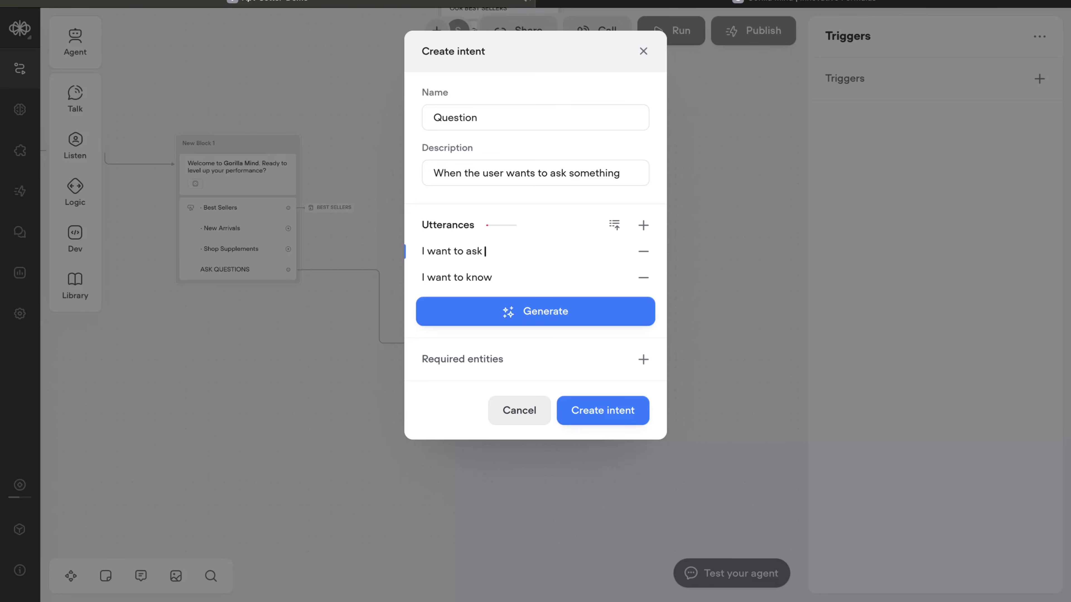
{"action": "left_click", "coordinate": [643, 226]}
{"action": "type", "text": "WHat "}
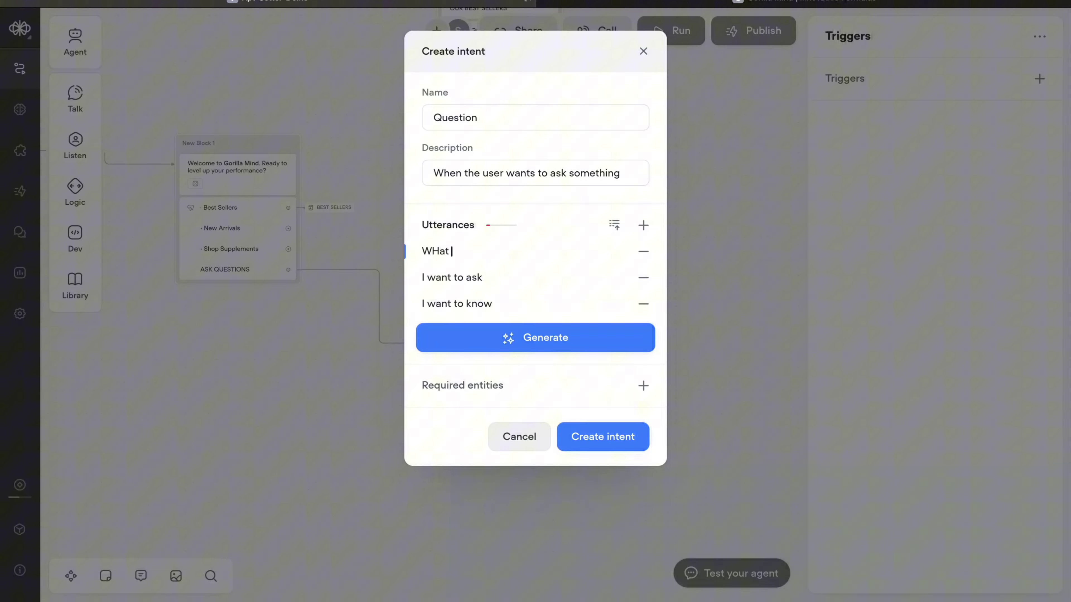
{"action": "type", "text": "products shou"}
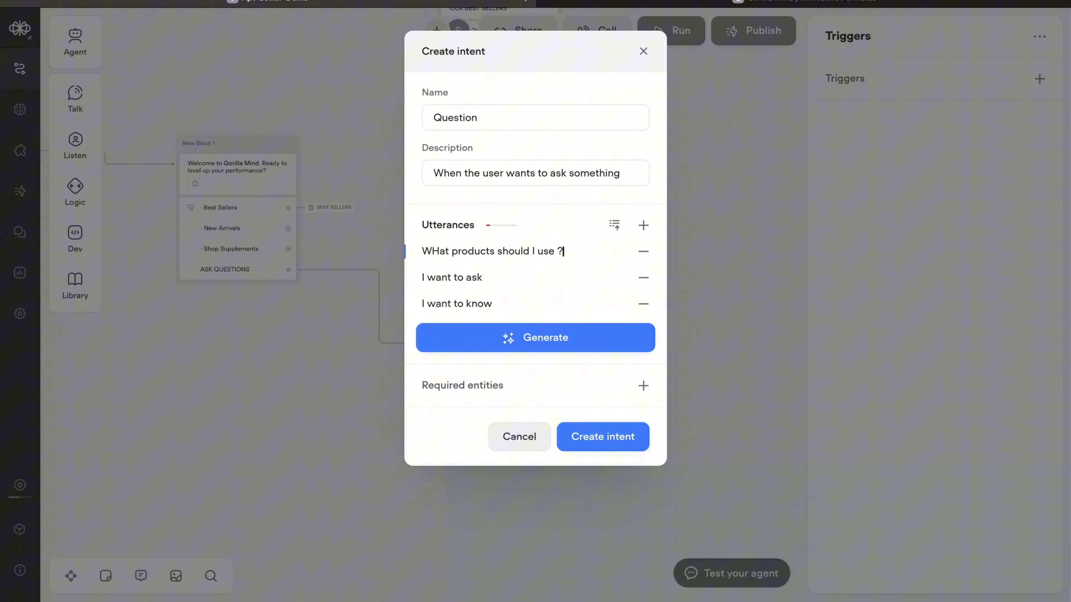
{"action": "type", "text": "ld I use ?"}
{"action": "left_click", "coordinate": [626, 453]}
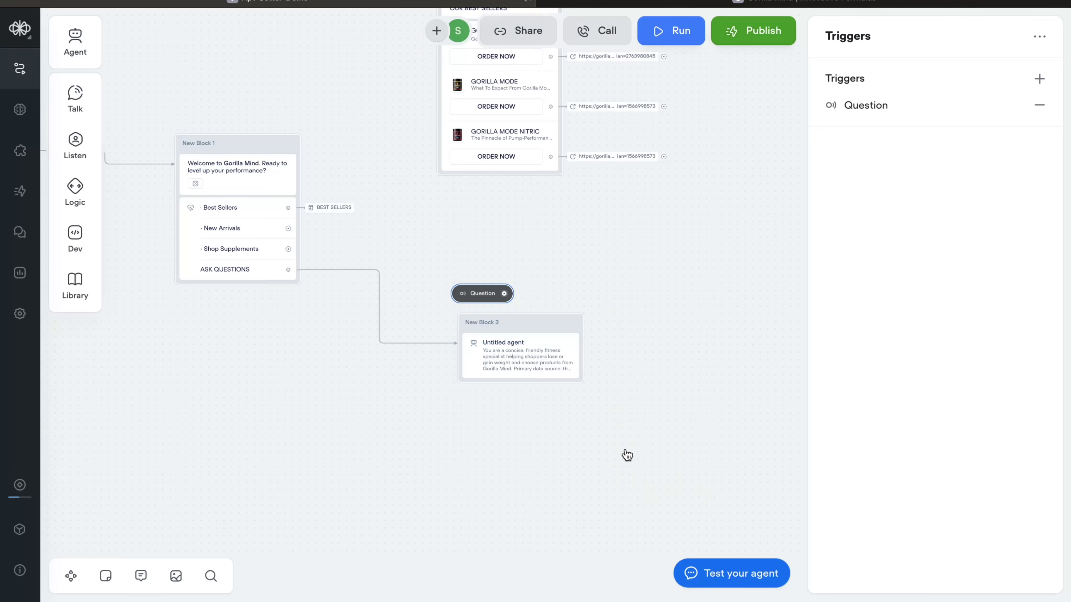
Step: Connect the Question trigger to New Block 3 and deselect it on the canvas
{"action": "left_click_drag", "start_coordinate": [504, 294], "coordinate": [504, 327]}
{"action": "scroll", "coordinate": [561, 254], "scroll_direction": "left", "scroll_amount": 5}
{"action": "left_click", "coordinate": [560, 254]}
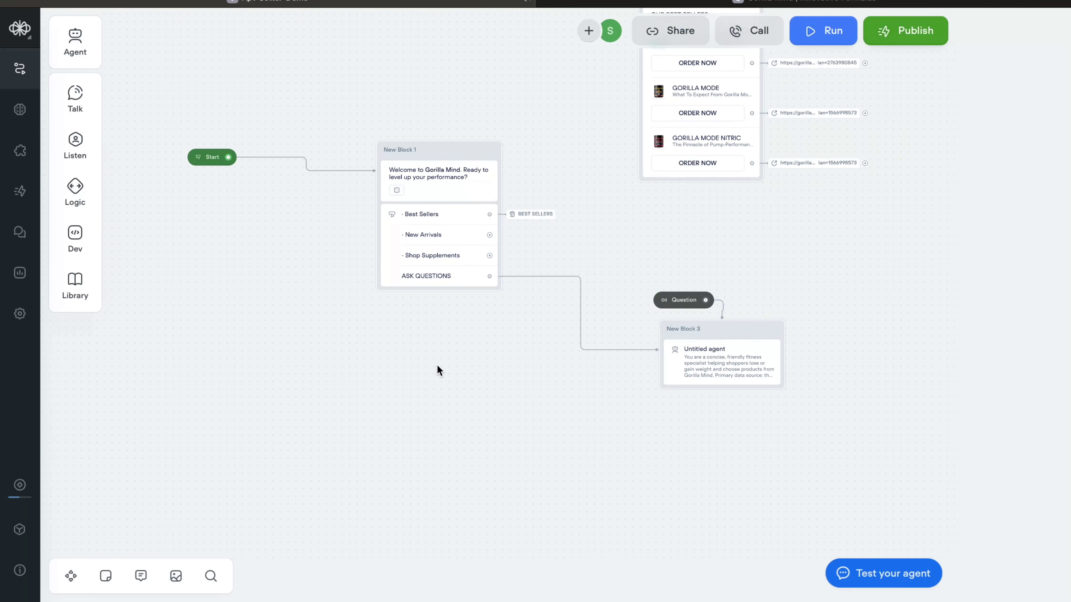
Step: Run a test of the flow from New Block 1 and send the message "I want to ask"
{"action": "left_click", "coordinate": [491, 151]}
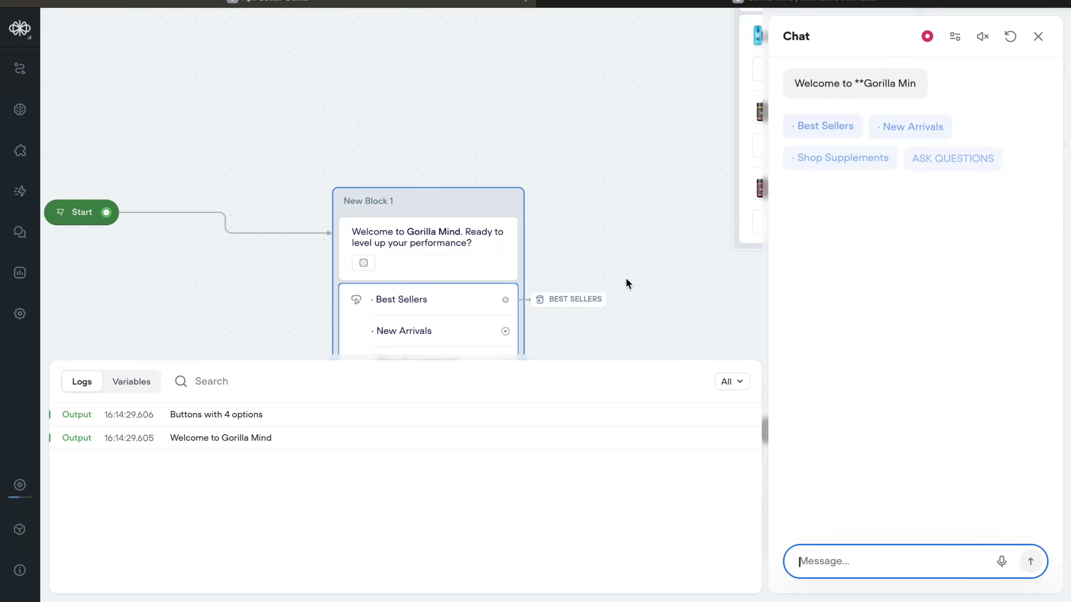
{"action": "type", "text": "I"}
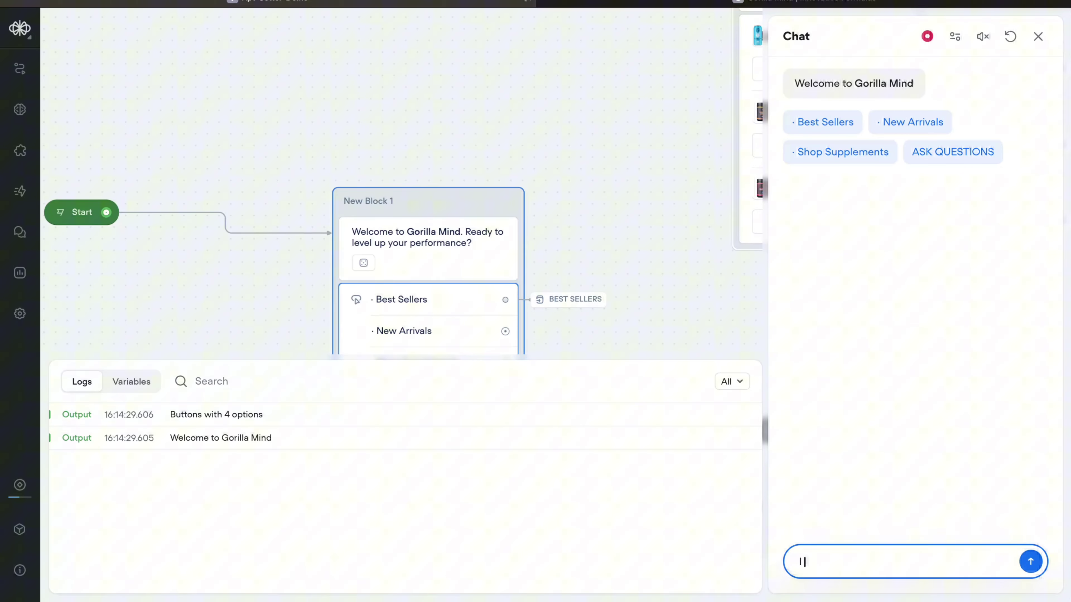
{"action": "type", "text": " want to ask"}
{"action": "key", "text": "Return"}
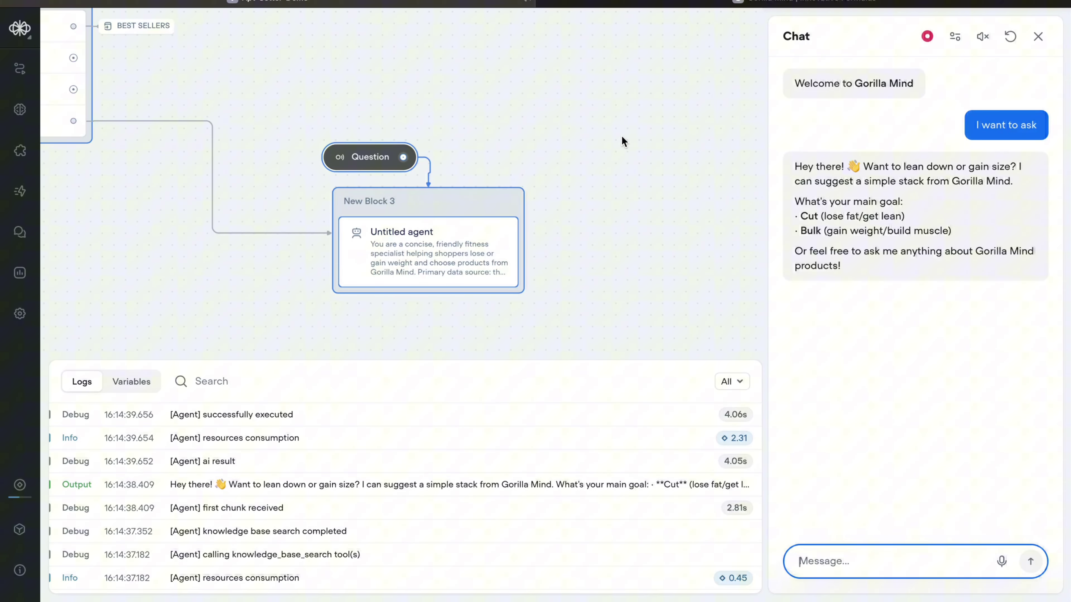
Step: Close the test chat, restart the test from New Block 1 and choose the Best Sellers option
{"action": "scroll", "coordinate": [623, 141], "scroll_direction": "down", "scroll_amount": 5}
{"action": "scroll", "coordinate": [450, 213], "scroll_direction": "up", "scroll_amount": 3}
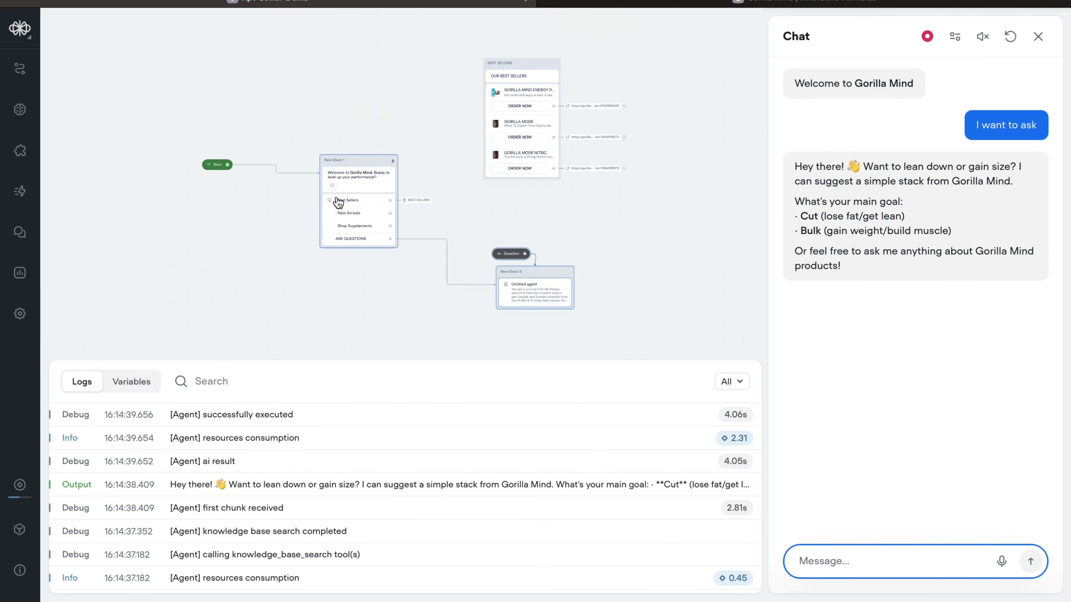
{"action": "left_click", "coordinate": [458, 123]}
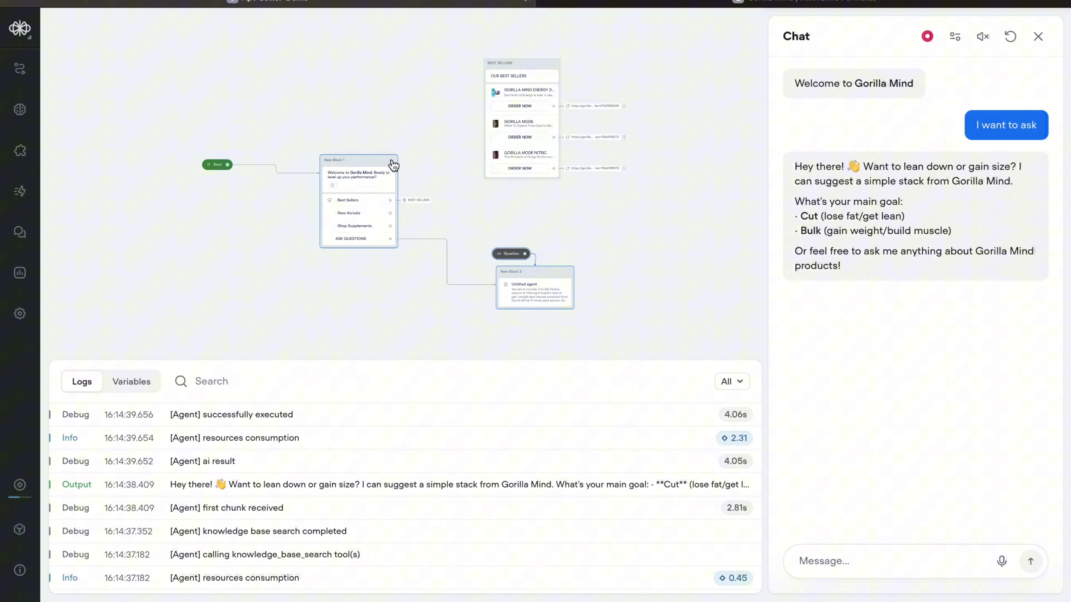
{"action": "left_click", "coordinate": [1036, 38]}
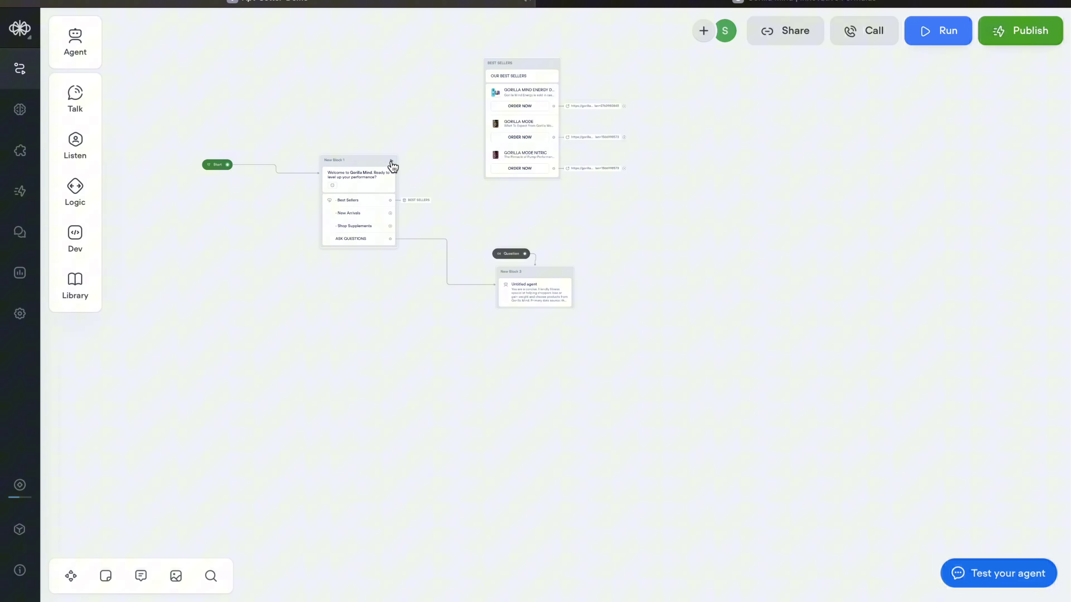
{"action": "left_click", "coordinate": [391, 161]}
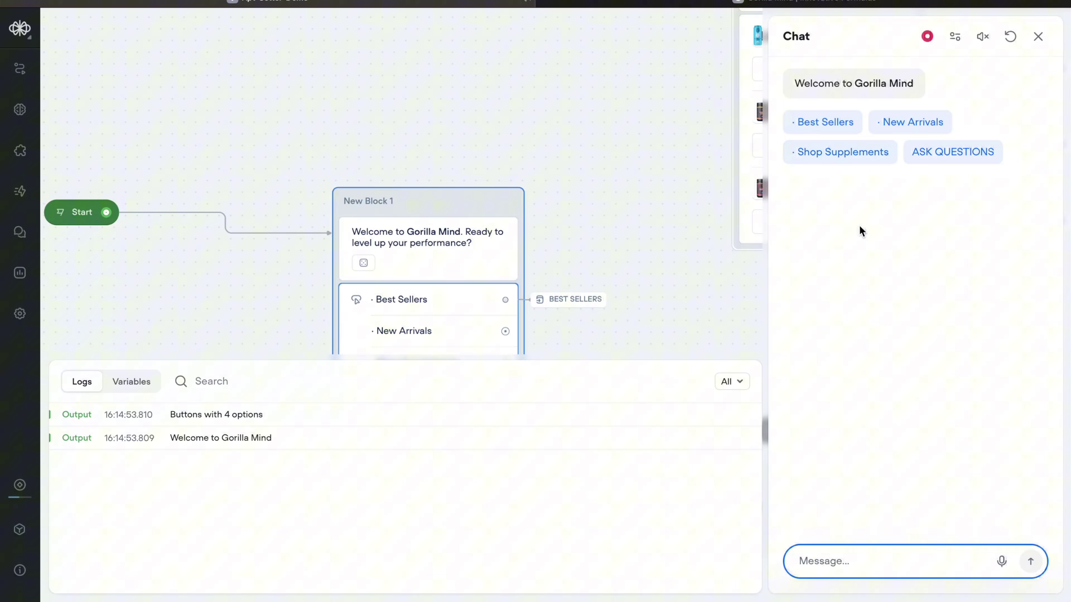
{"action": "left_click", "coordinate": [832, 131]}
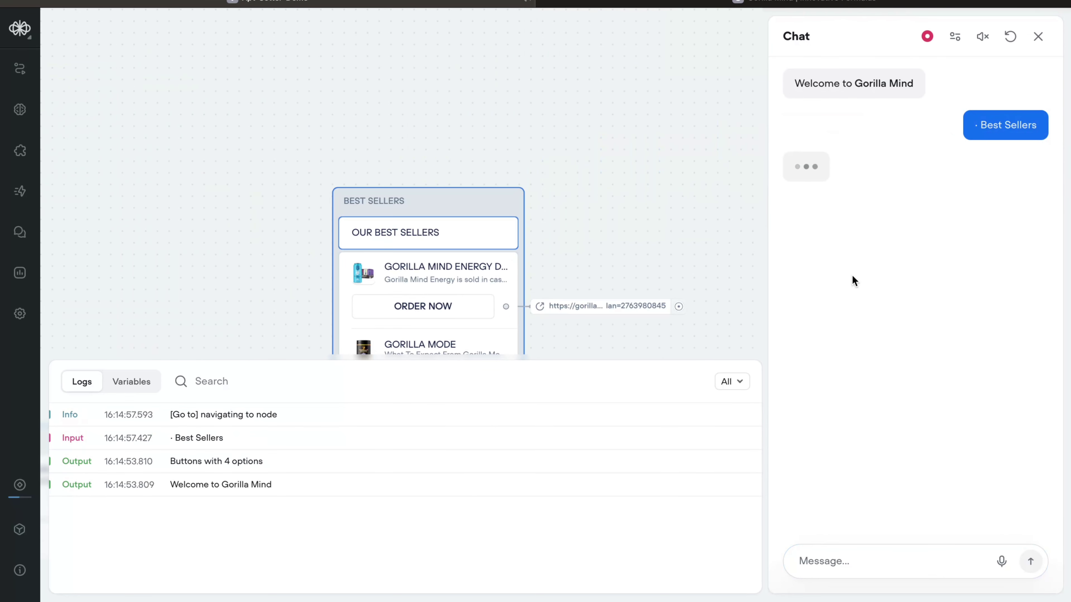
Step: Send the message "I want to ask you" in the test chat to try triggering the Question intent
{"action": "left_click", "coordinate": [844, 570]}
{"action": "type", "text": "I want "}
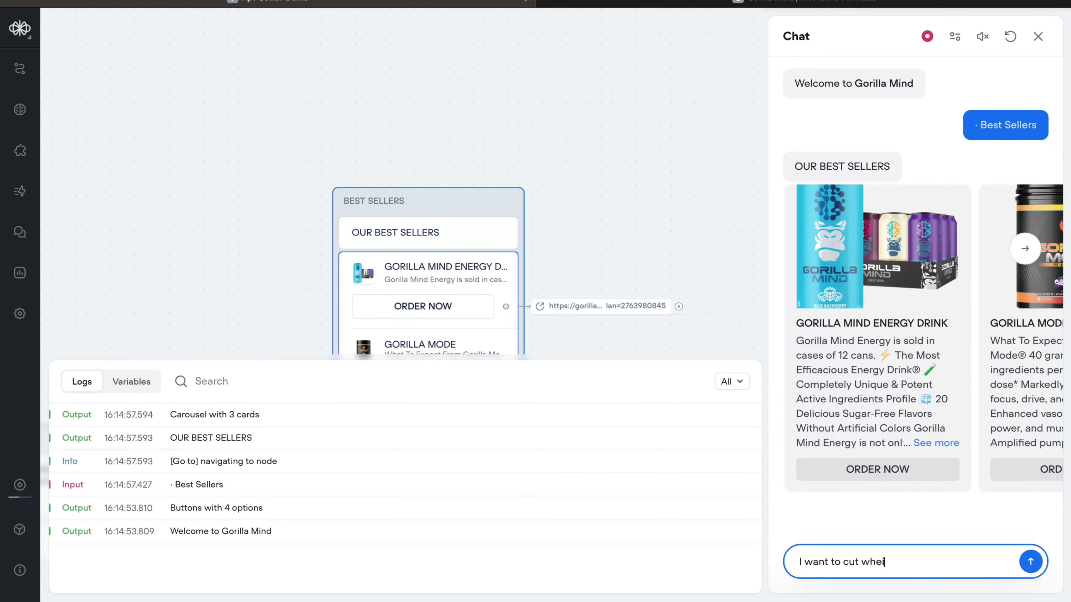
{"action": "type", "text": "to cut whe"}
{"action": "key", "text": "BackSpace"}
{"action": "key", "text": "BackSpace"}
{"action": "type", "text": "want to a"}
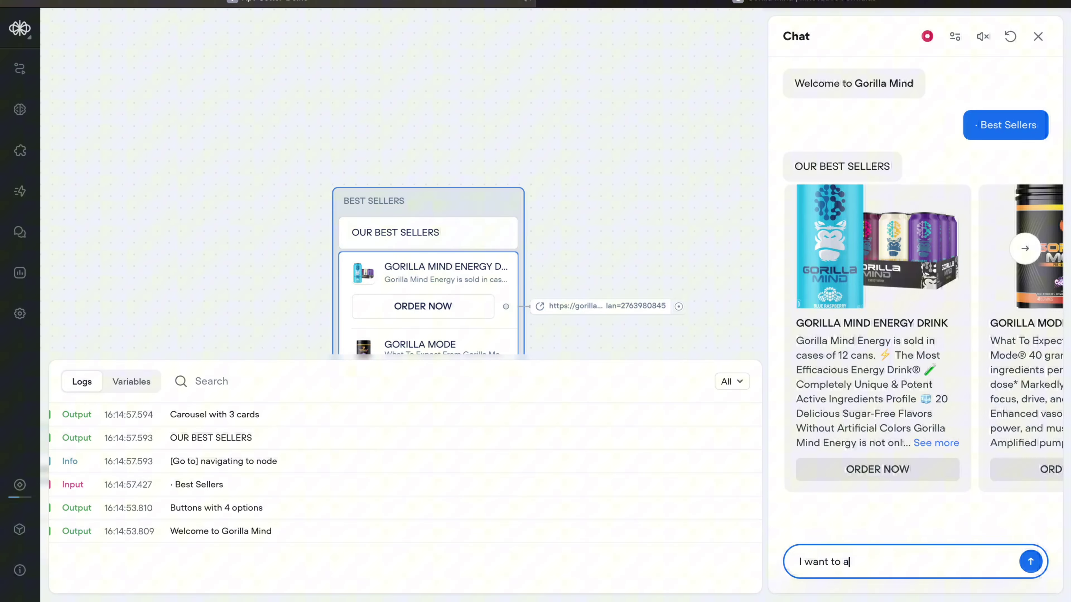
{"action": "type", "text": "ks  about"}
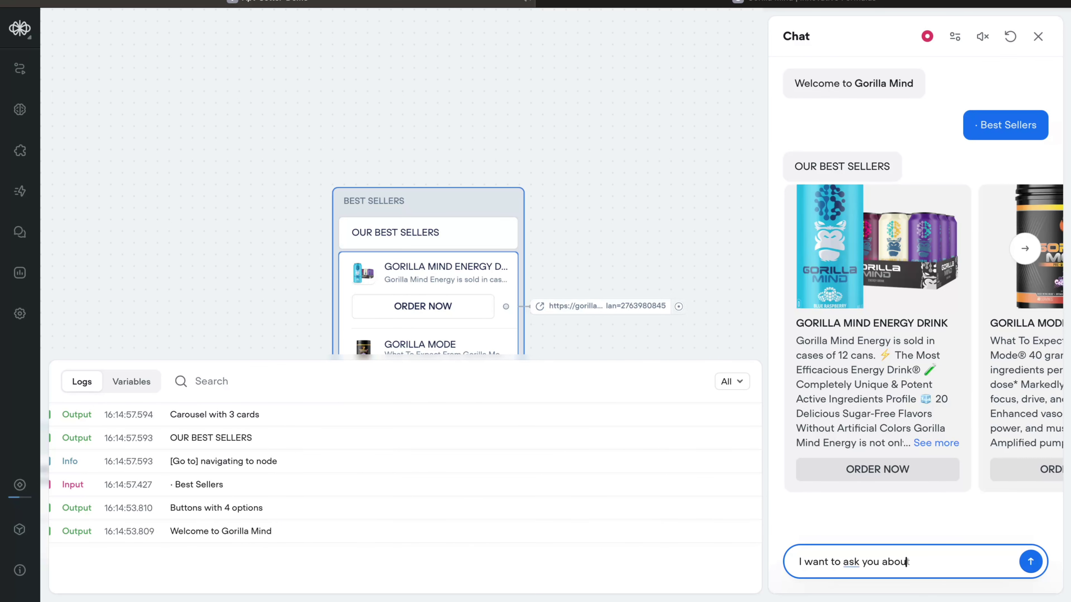
{"action": "key", "text": "BackSpace"}
{"action": "key", "text": "BackSpace"}
{"action": "key", "text": "BackSpace"}
{"action": "key", "text": "BackSpace"}
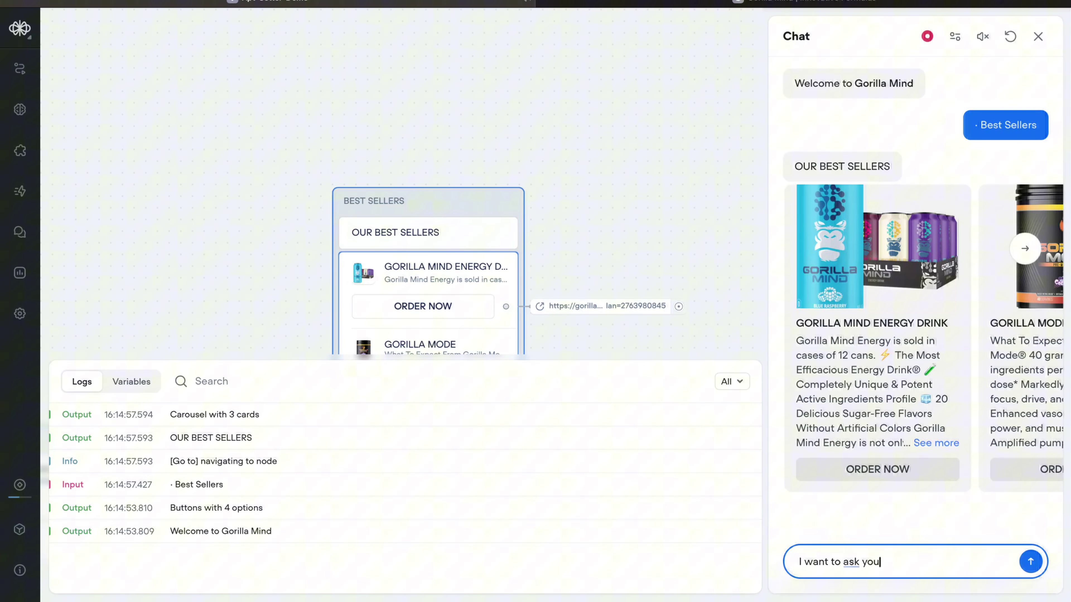
{"action": "key", "text": "Return"}
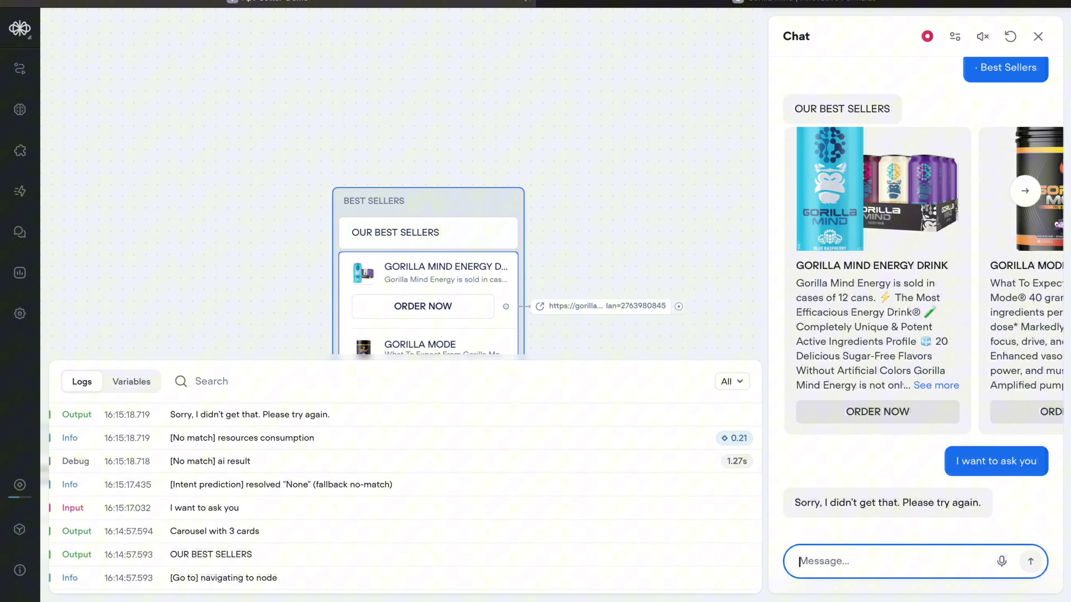
Step: Test the Question intent again with the messages "I want to aks" and "I want to ask"
{"action": "type", "text": "I w"}
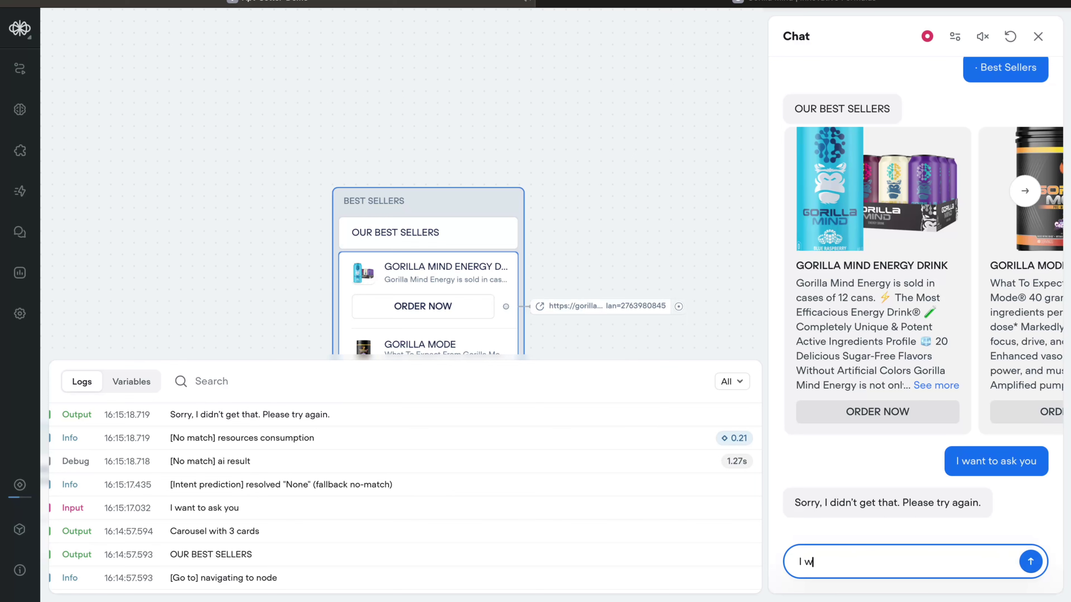
{"action": "type", "text": "ant to aks"}
{"action": "key", "text": "Return"}
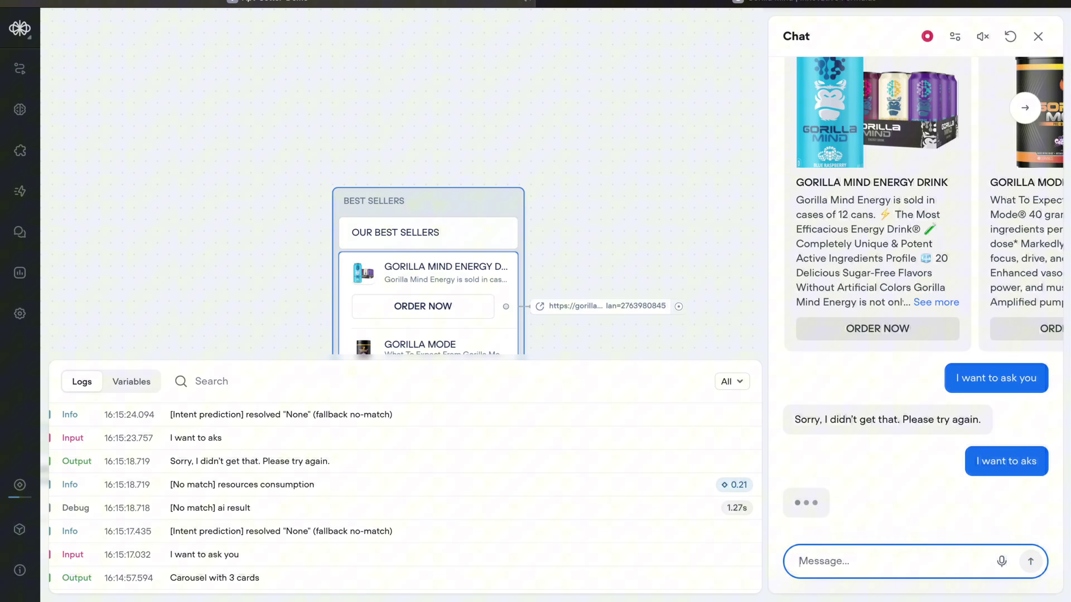
{"action": "type", "text": "I w"}
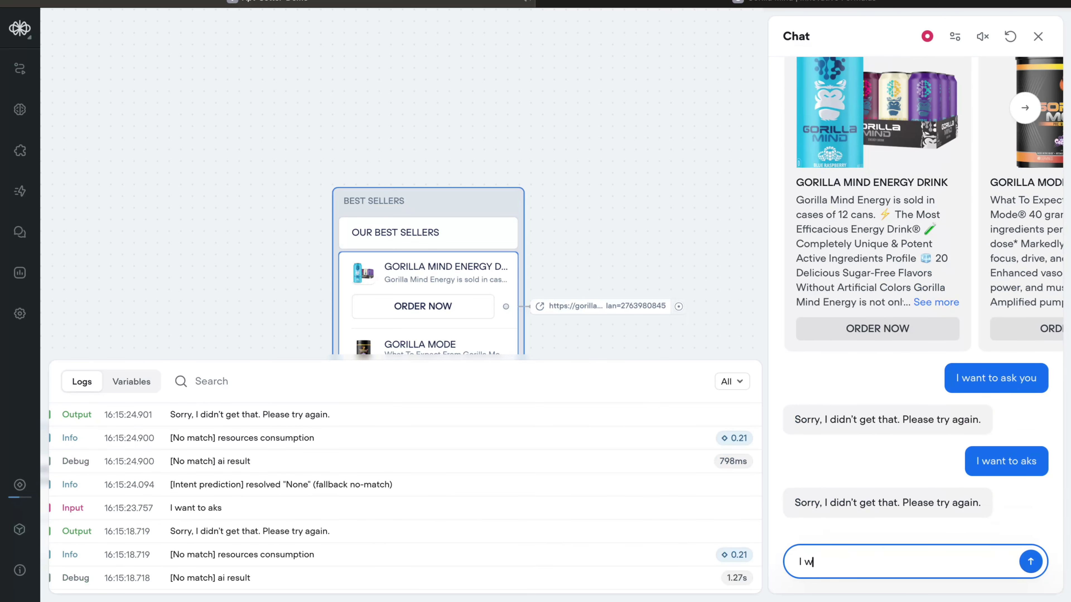
{"action": "type", "text": "ant to ask"}
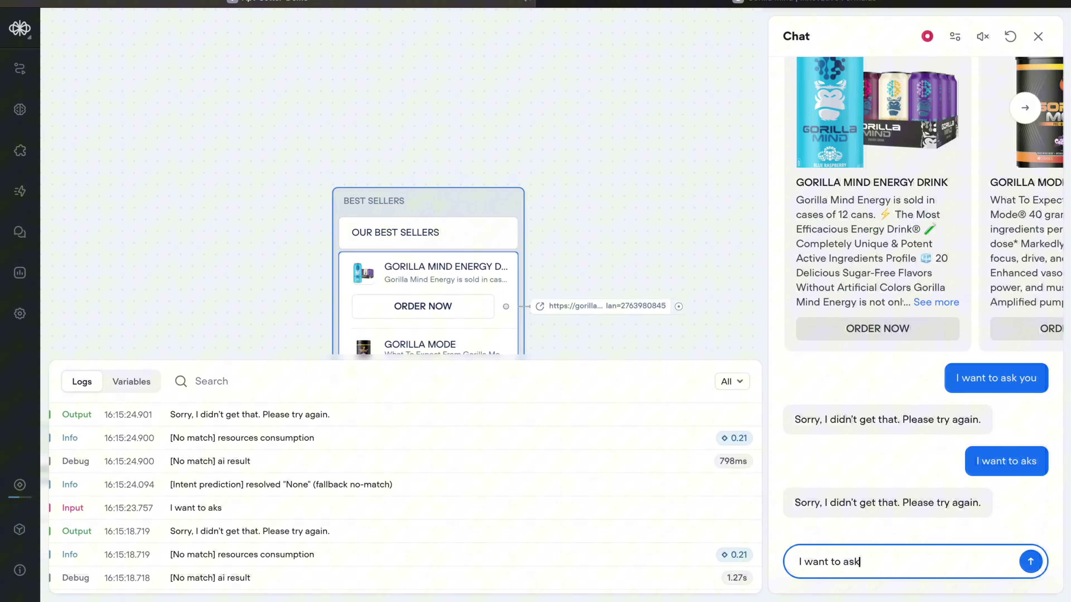
{"action": "key", "text": "Return"}
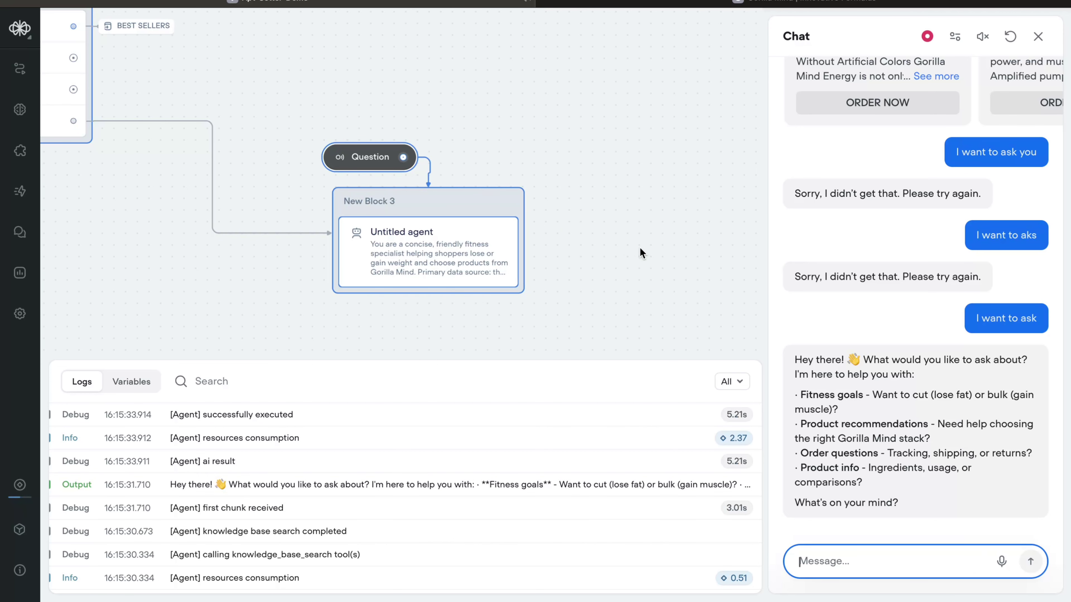
Step: Switch to ChatGPT and ask it to create 50 examples for an intent covering when a user wants to ask a question
{"action": "key", "text": "super+Tab"}
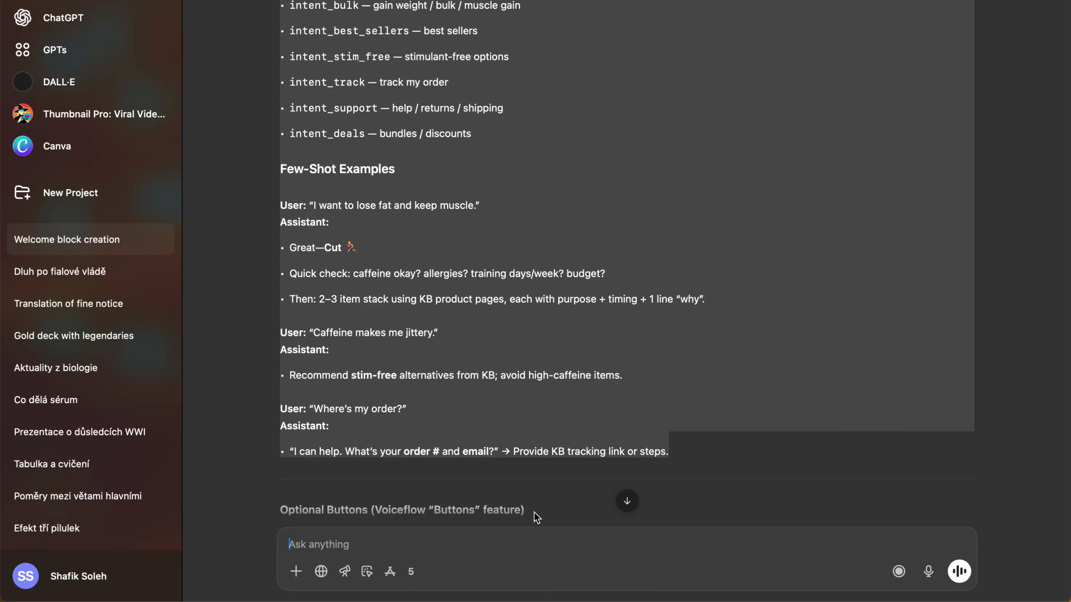
{"action": "type", "text": "Create me "}
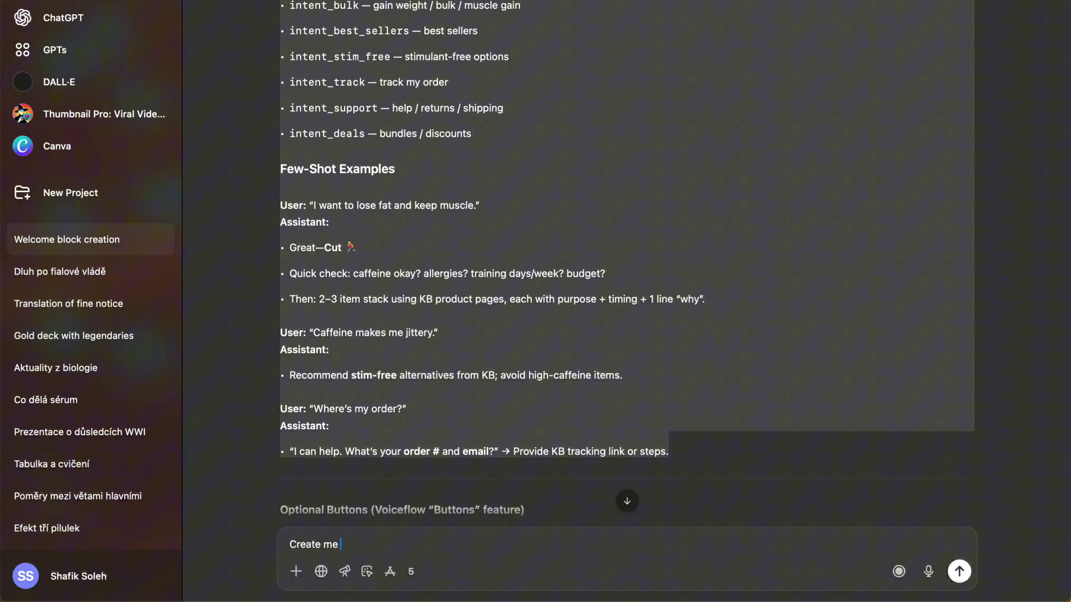
{"action": "type", "text": "50 ecxamples for an intetn"}
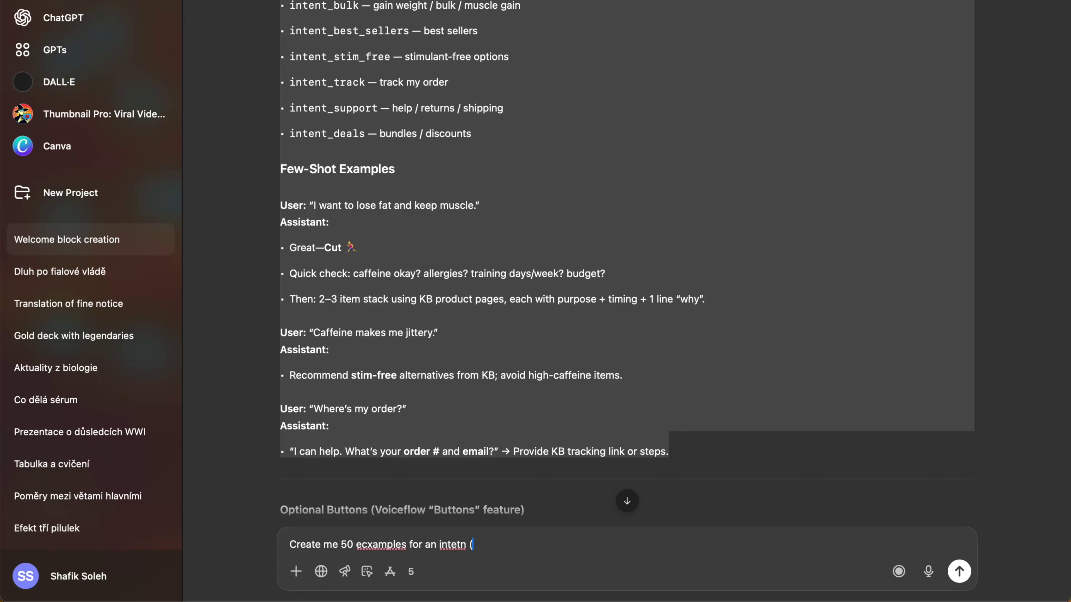
{"action": "type", "text": " ( When an user wnats to ask"}
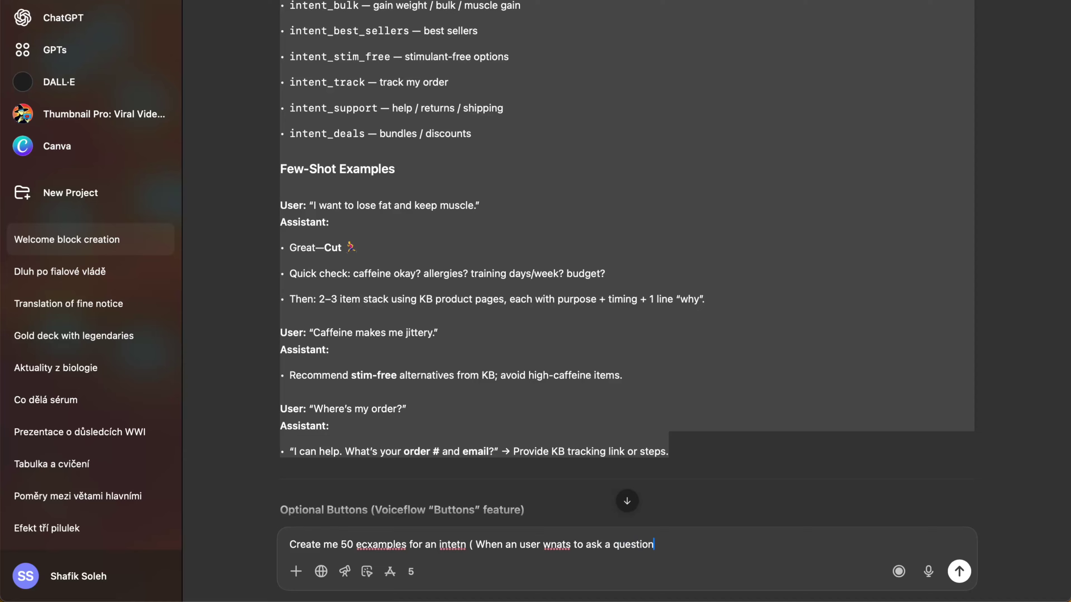
{"action": "type", "text": " a question"}
{"action": "key", "text": "Return"}
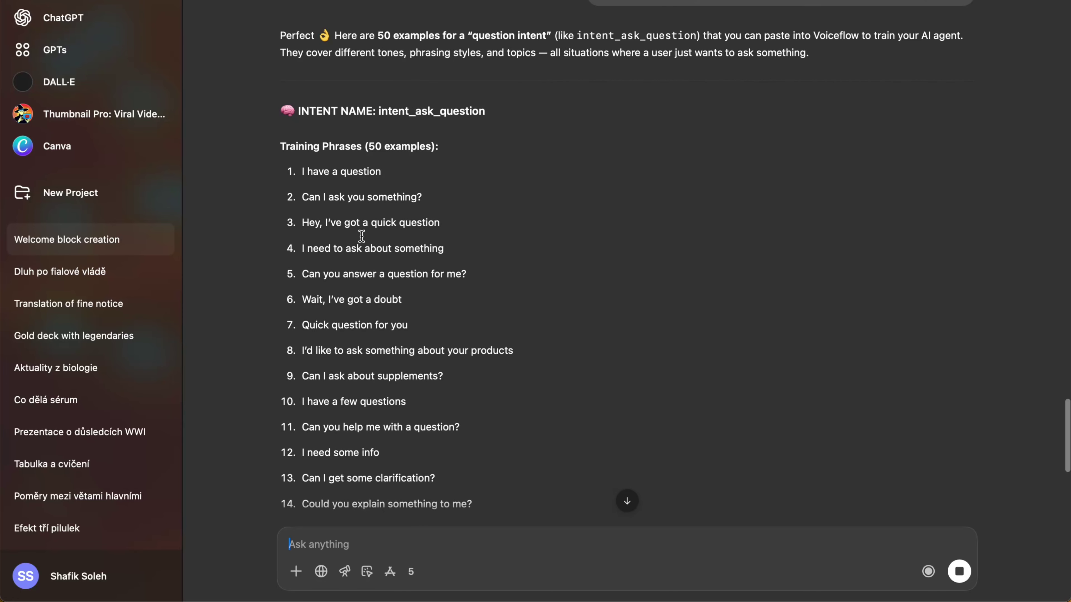
Step: Select the generated training phrases in ChatGPT and return to the Voiceflow canvas, closing the test chat
{"action": "left_click_drag", "start_coordinate": [279, 155], "coordinate": [433, 590]}
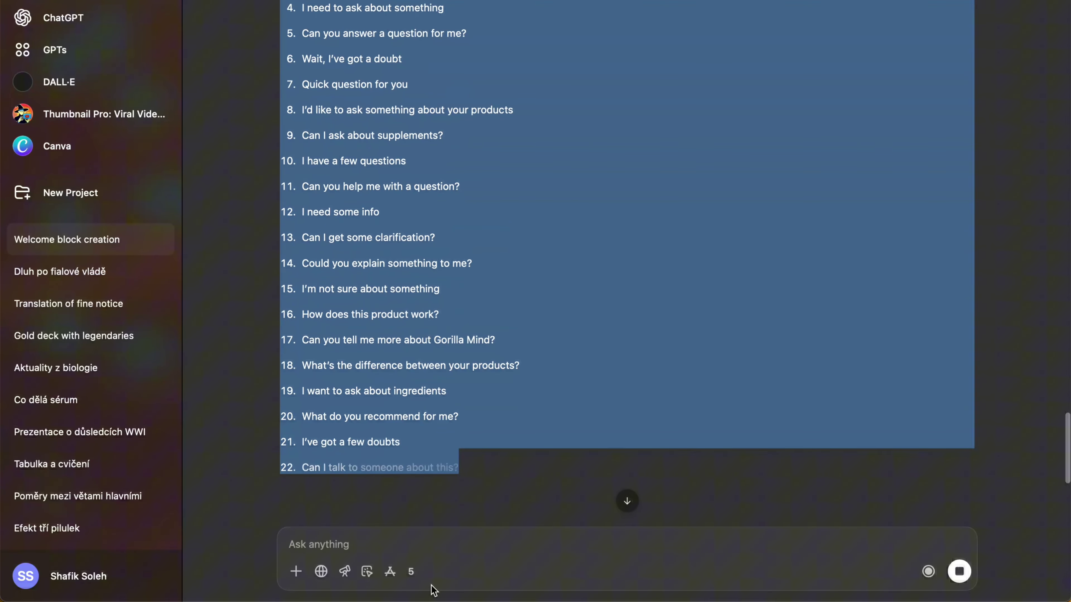
{"action": "key", "text": "ctrl+Left"}
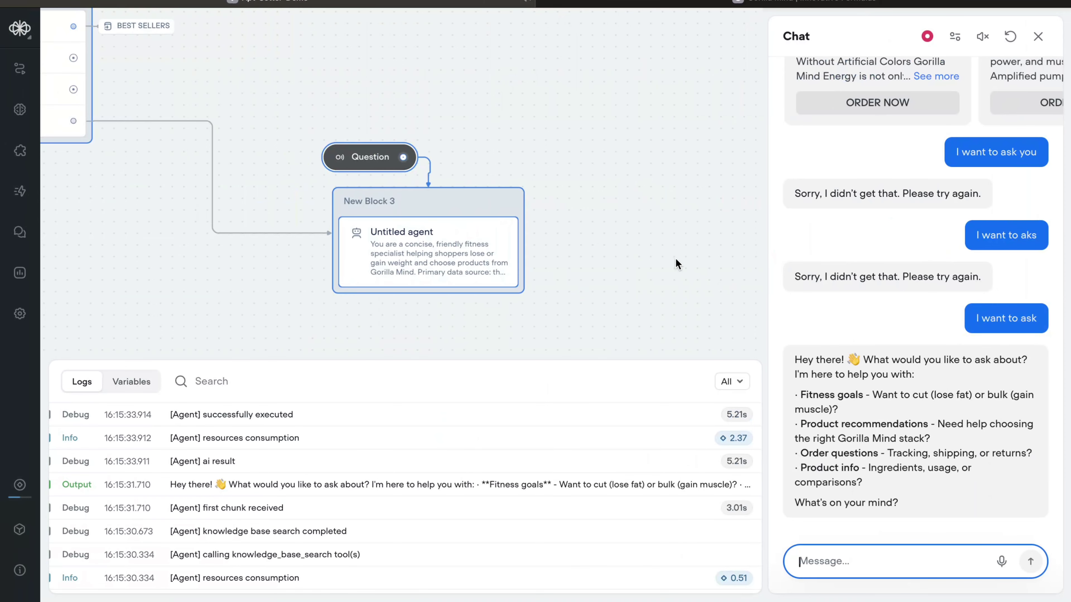
{"action": "left_click", "coordinate": [631, 291]}
{"action": "key", "text": "Escape"}
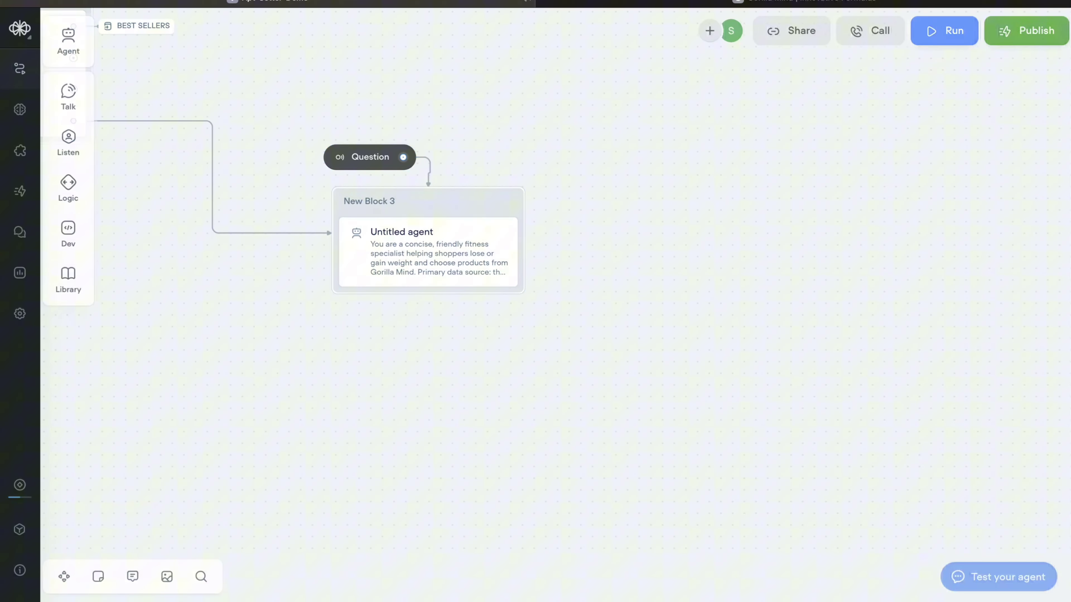